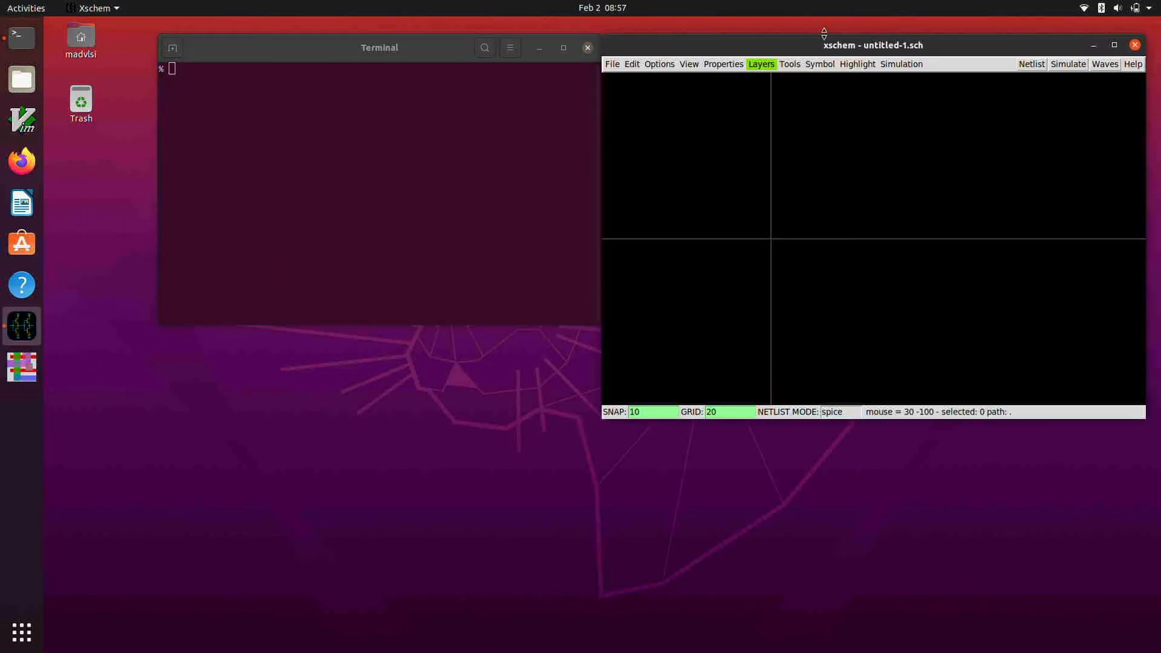
Step: Maximize the empty schematic window and adjust the drawing view to make room for the circuit
drag(793, 46, 620, 5)
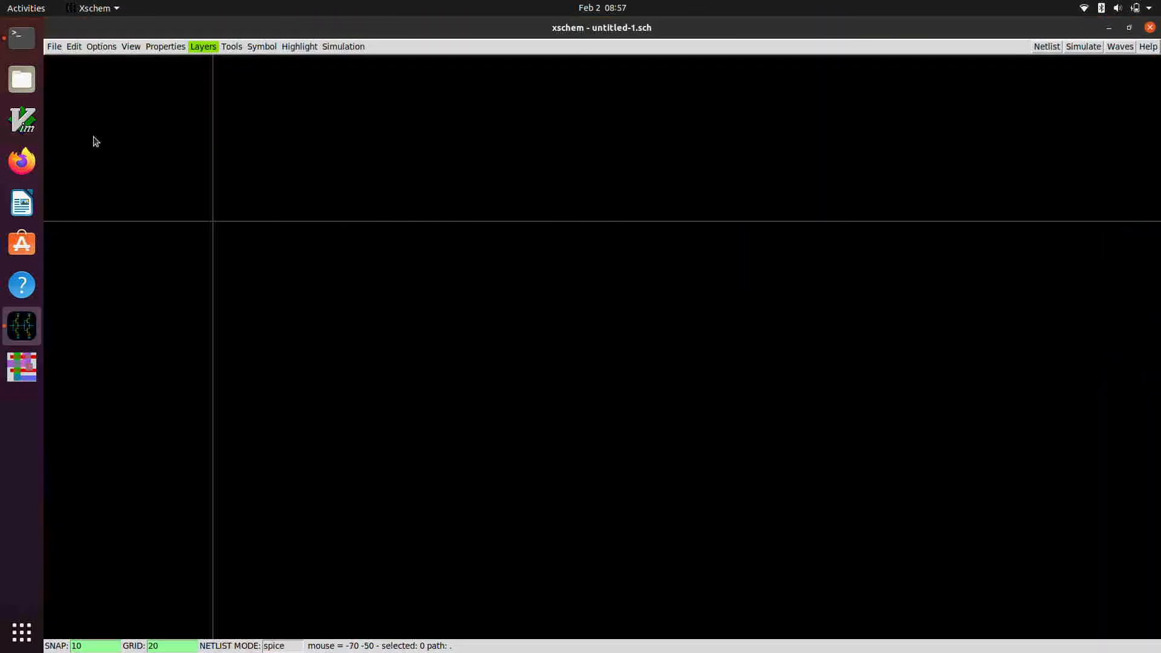
scroll(463, 233, up, 3)
scroll(461, 231, down, 6)
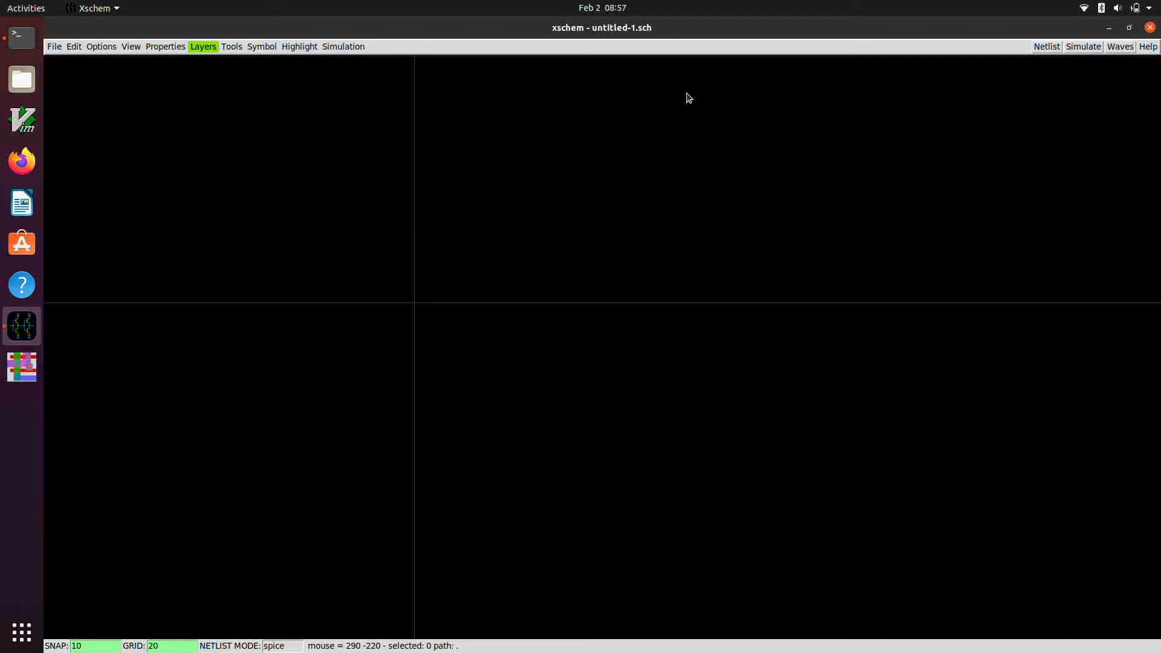
scroll(724, 90, up, 4)
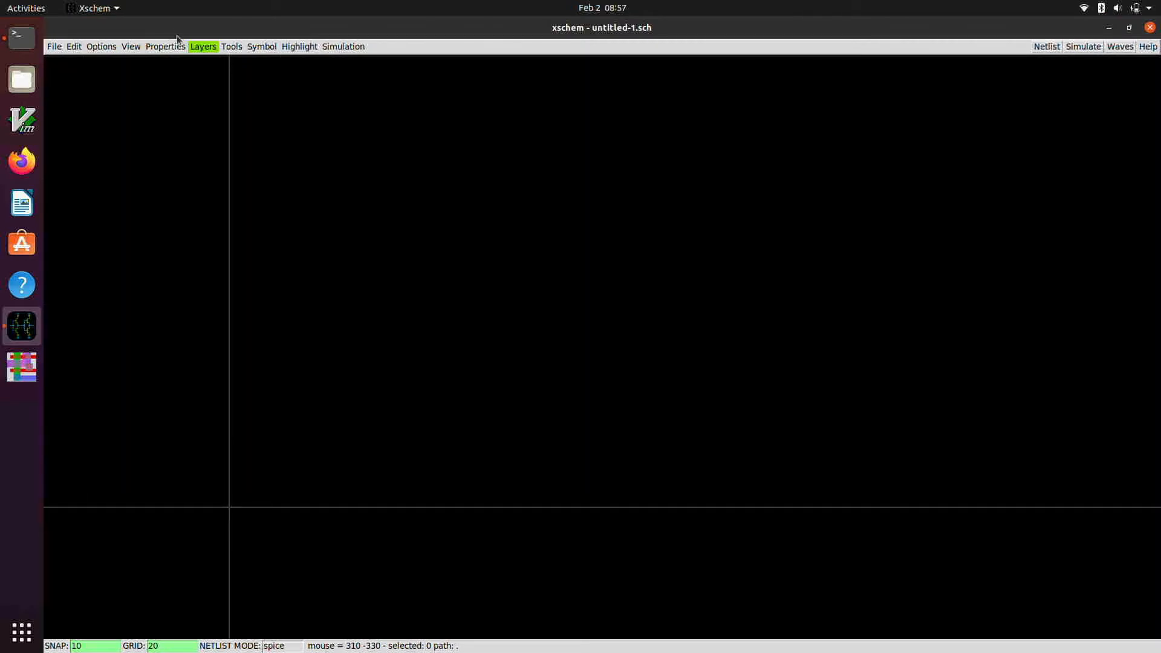
Step: Insert an nmos4.sym transistor from the madvlsi library into the schematic, above and beyond the origin axes
click(231, 47)
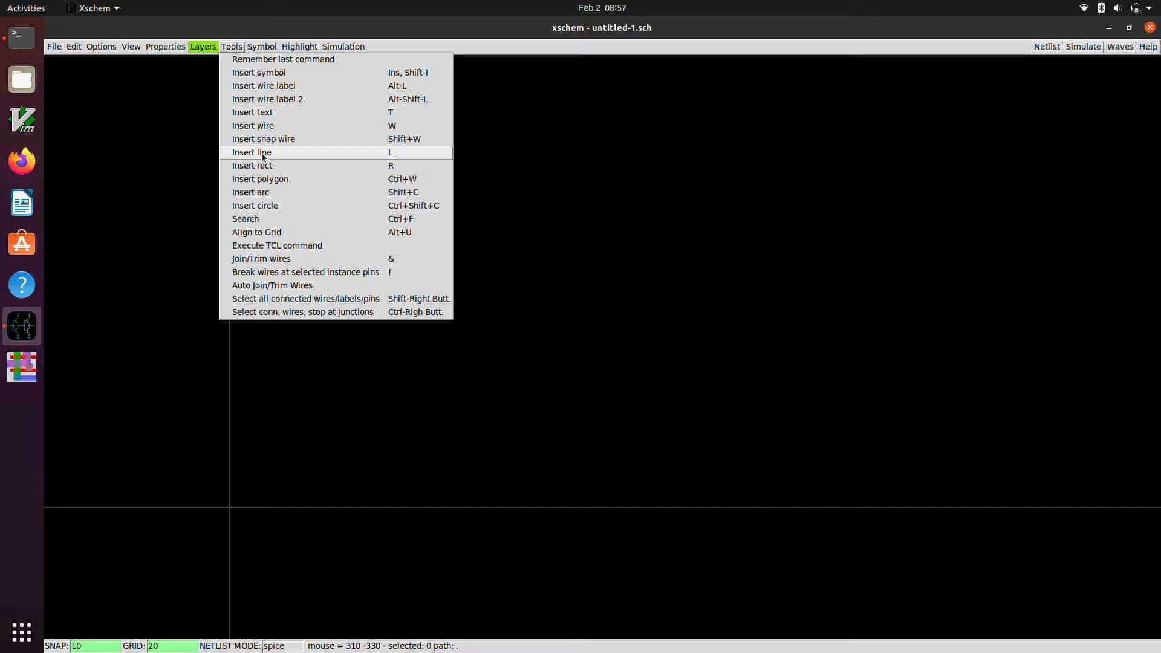
click(254, 73)
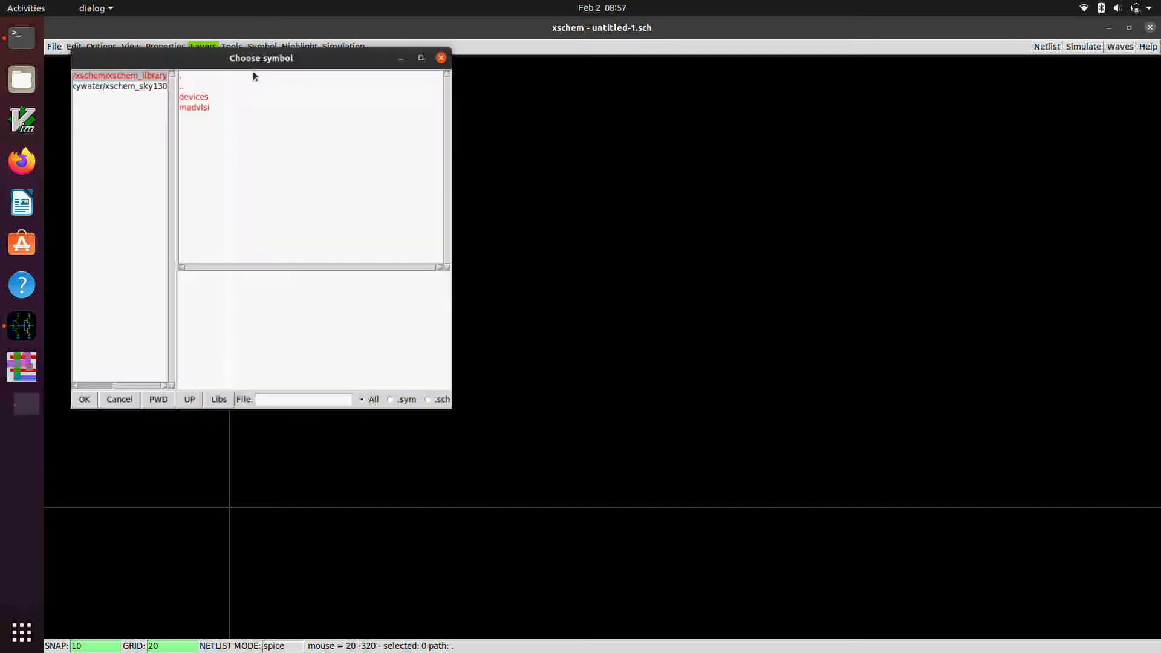
click(198, 98)
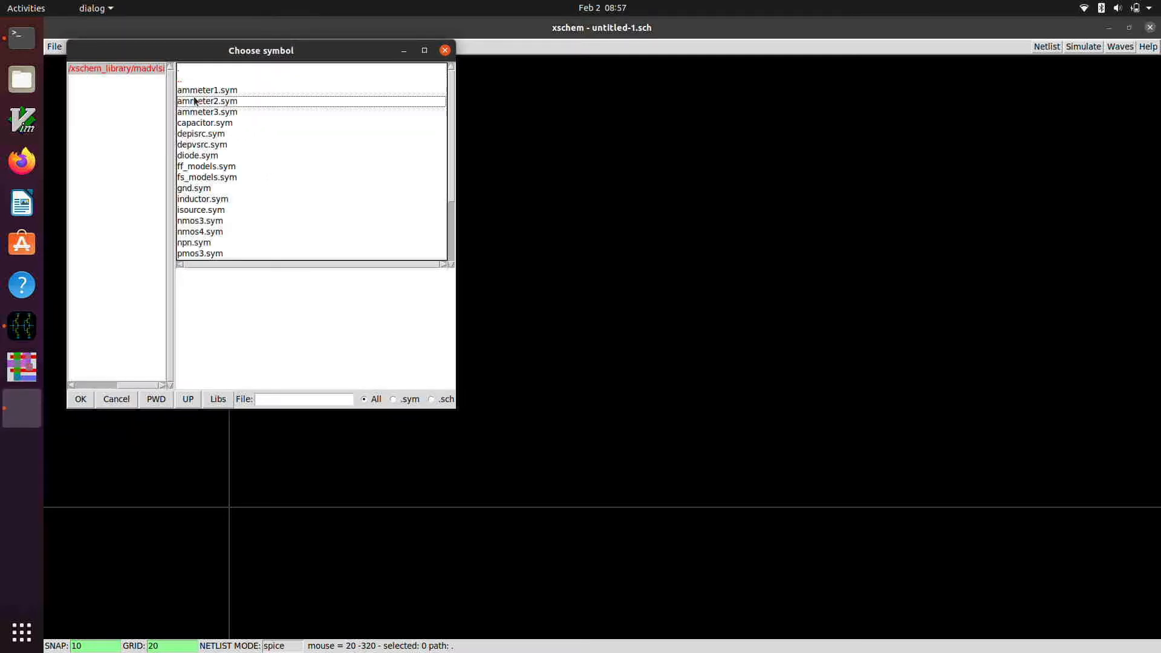
click(207, 231)
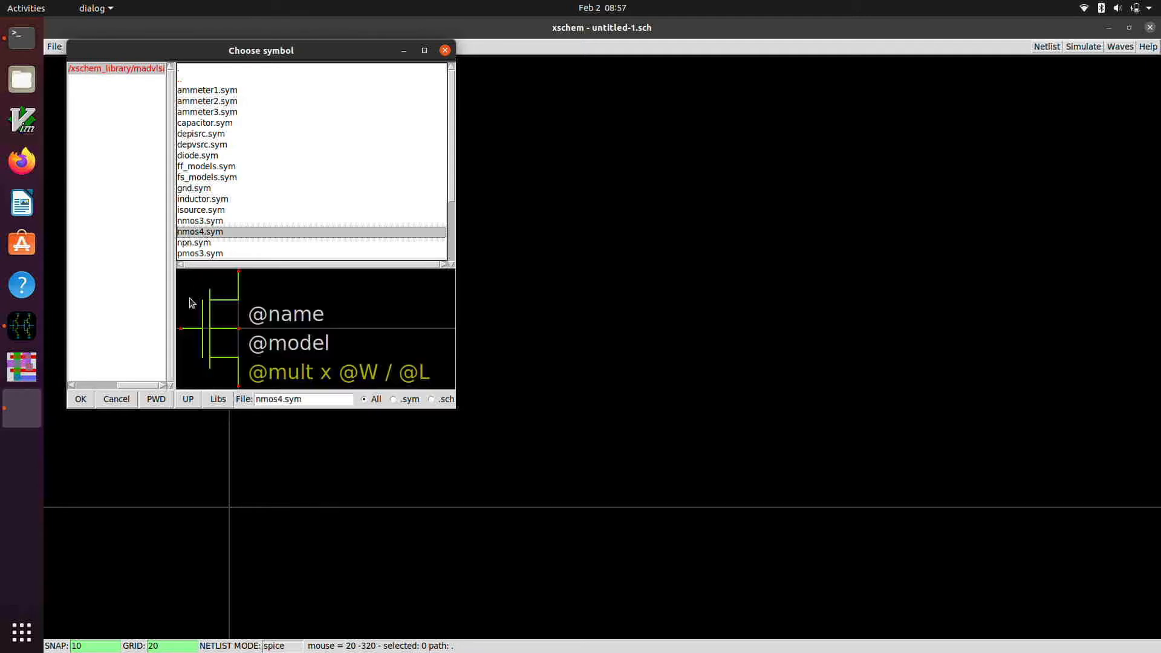
click(80, 399)
click(472, 408)
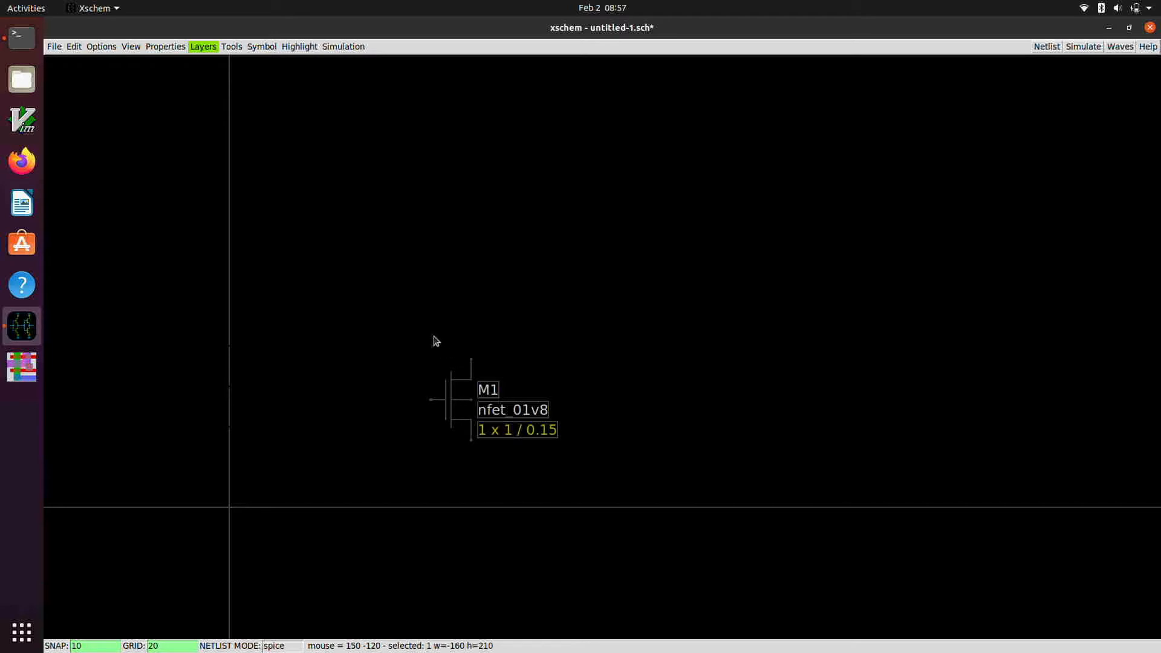
Step: Insert a pmos4.sym transistor from the madvlsi library above the NMOS transistor's original position
click(231, 47)
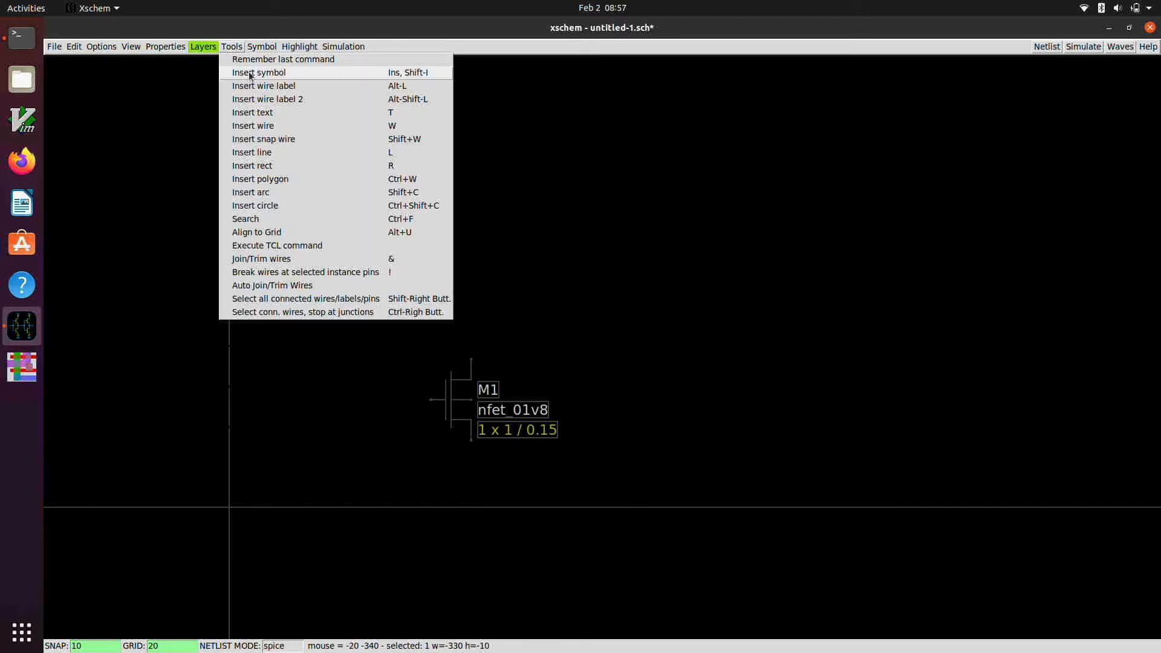
click(248, 71)
scroll(218, 231, down, 2)
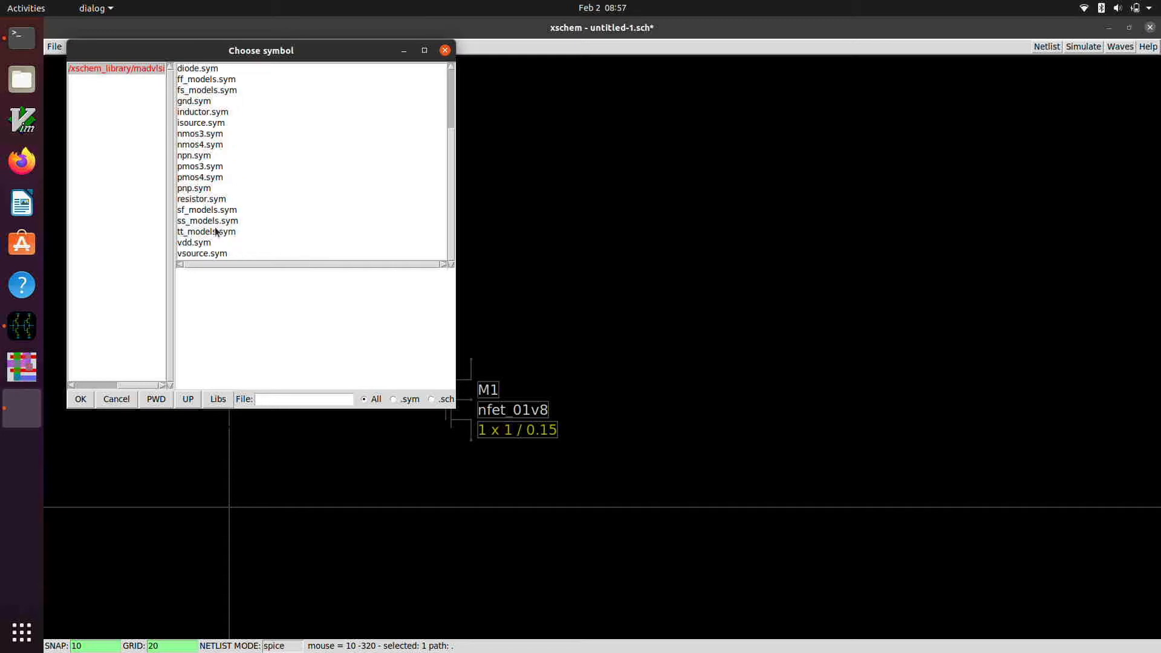
click(195, 178)
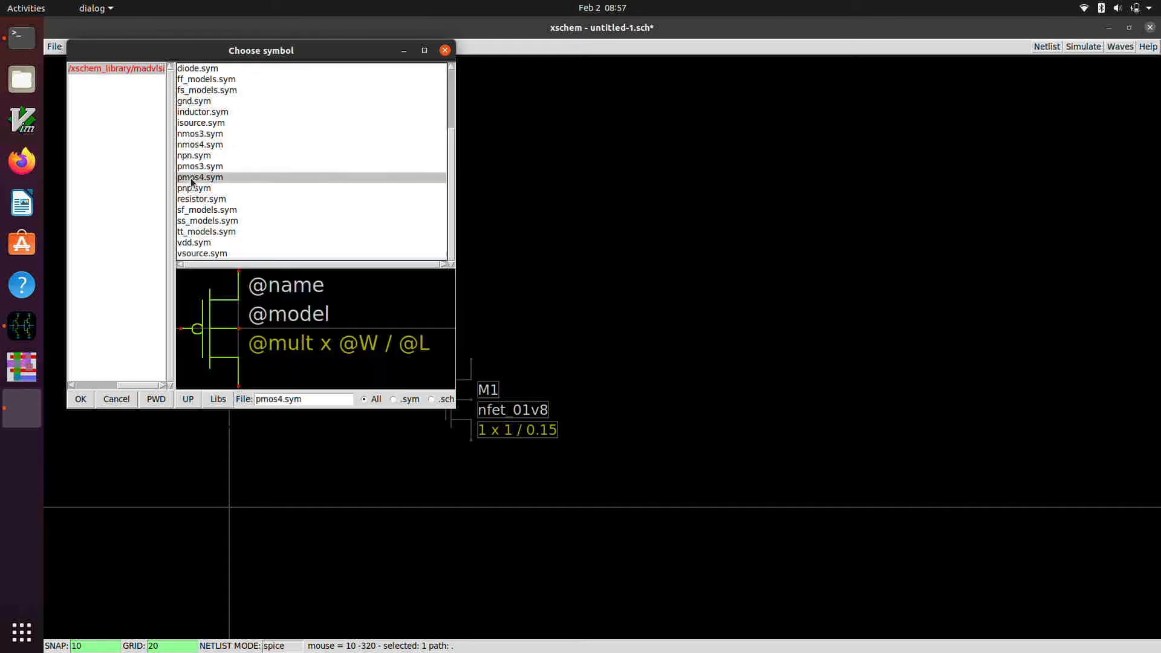
click(81, 399)
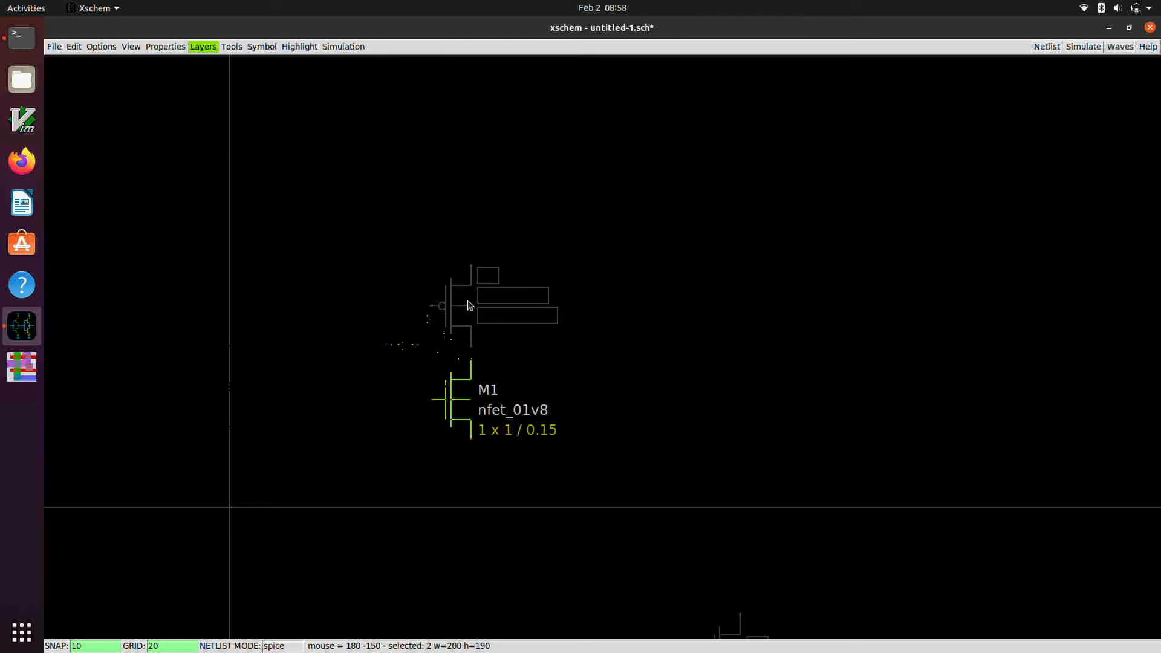
click(471, 302)
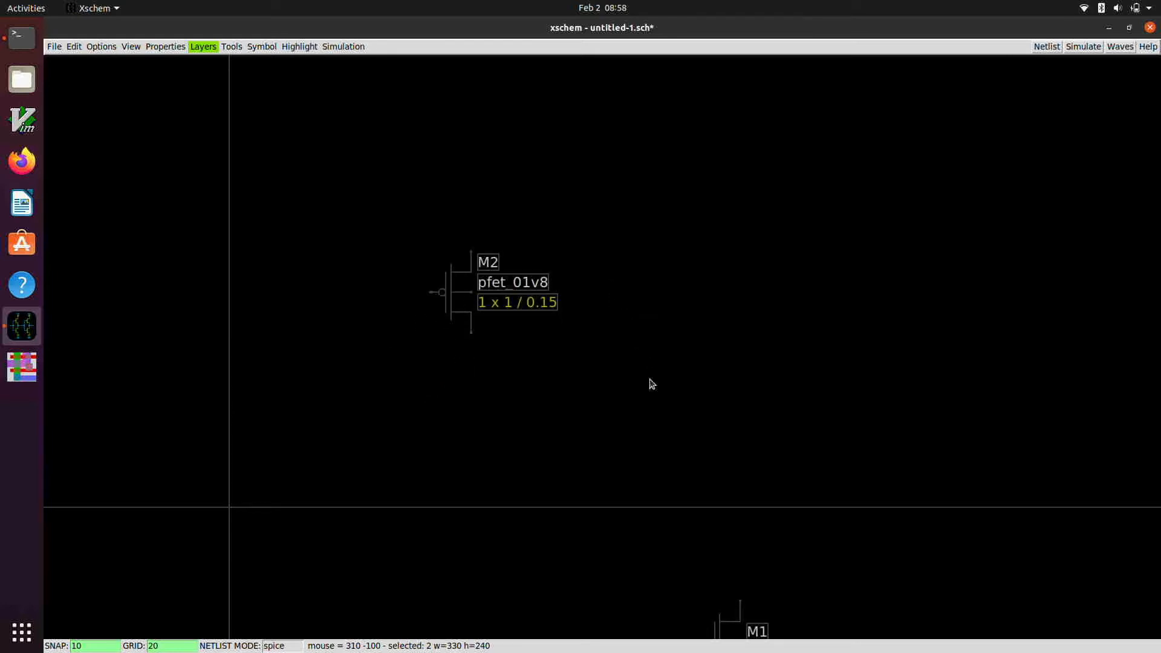
Step: Move only the NMOS transistor M1 back so it sits directly below the PMOS transistor M2
click(658, 466)
click(729, 617)
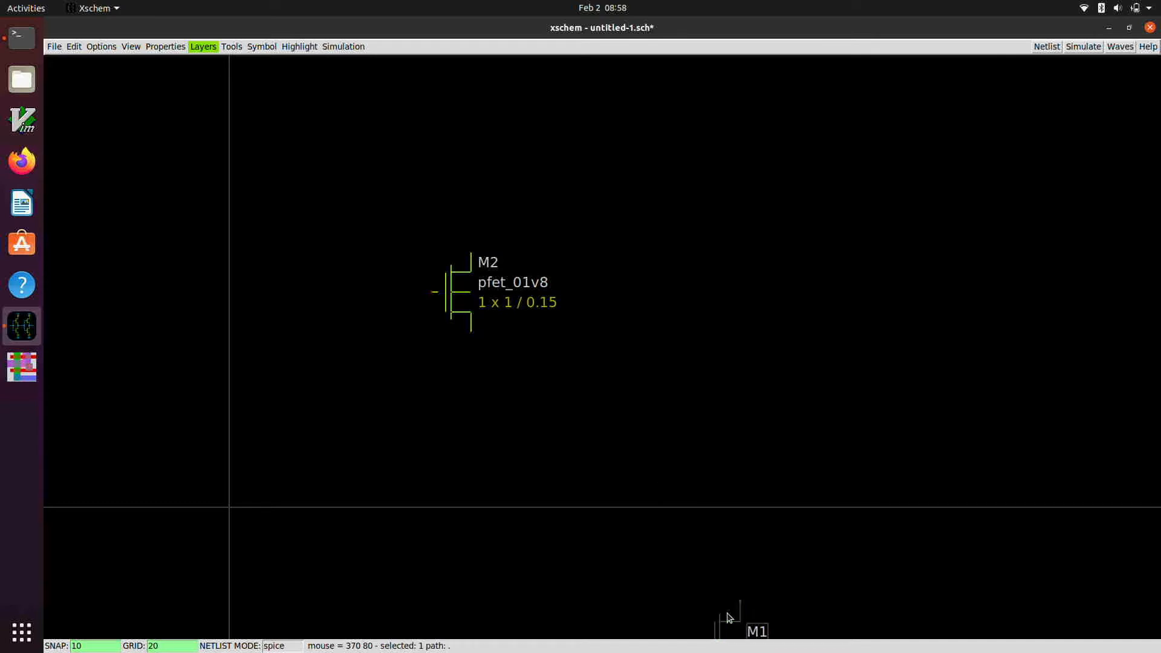
key(c)
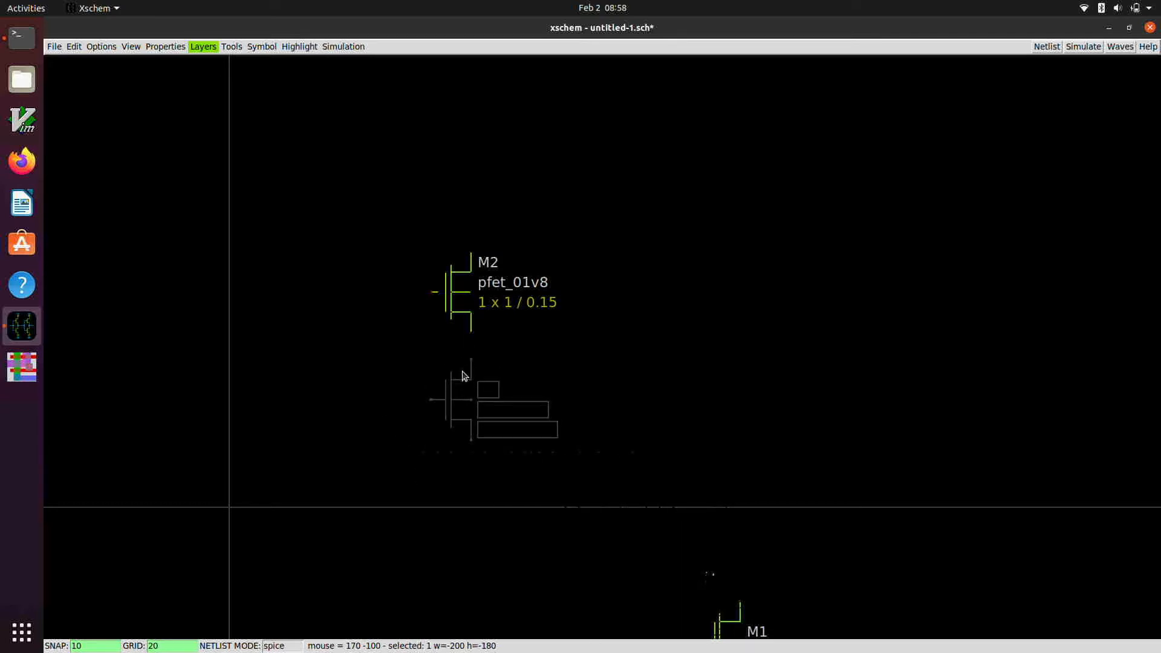
click(464, 379)
click(426, 339)
scroll(395, 264, down, 1)
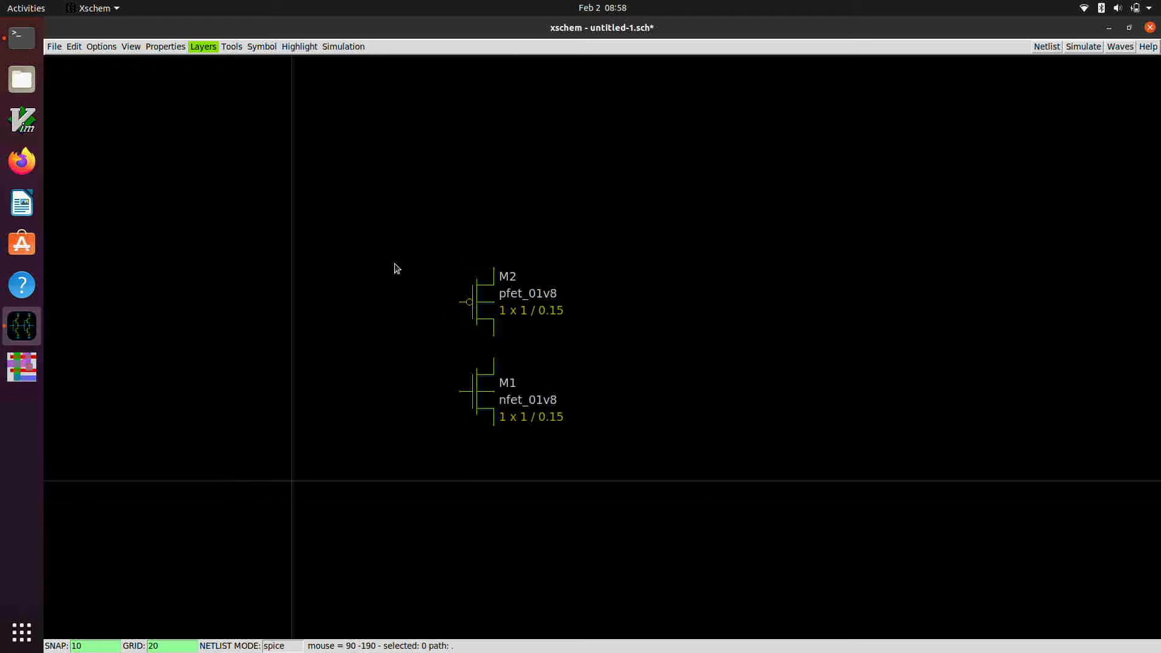
Step: Wire the gate of the PMOS M2 to the gate of the NMOS M1
scroll(412, 318, up, 2)
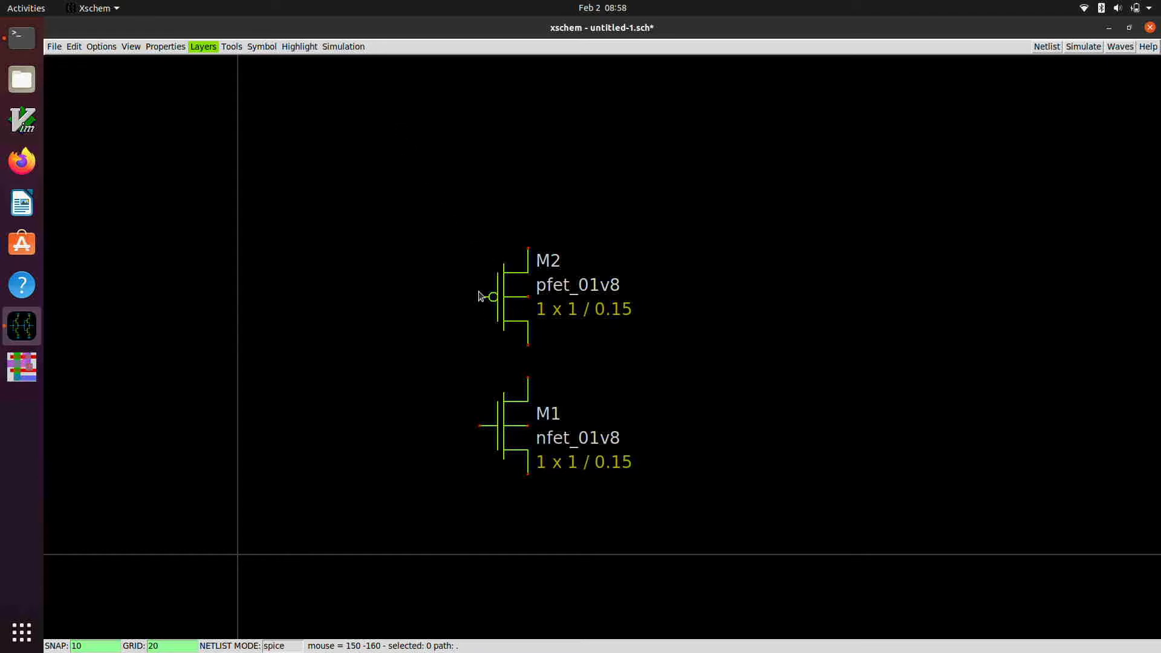
key(w)
click(463, 298)
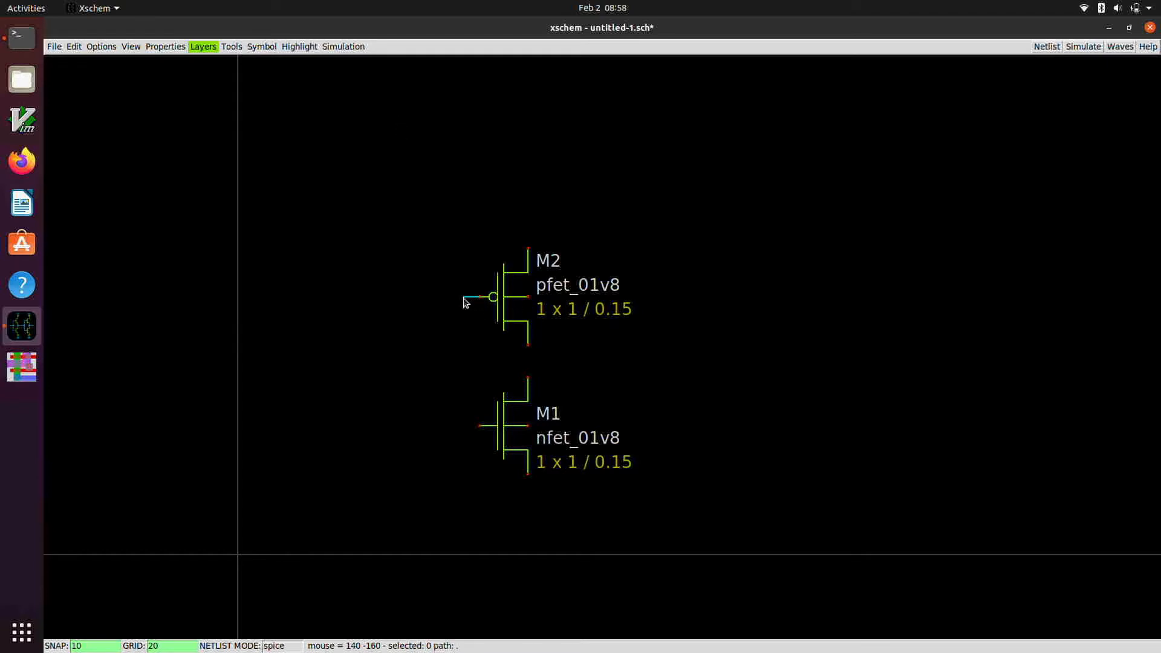
click(477, 427)
Step: Wire the two drains together with an output stub, and add an input stub to the gate wire
key(w)
click(530, 362)
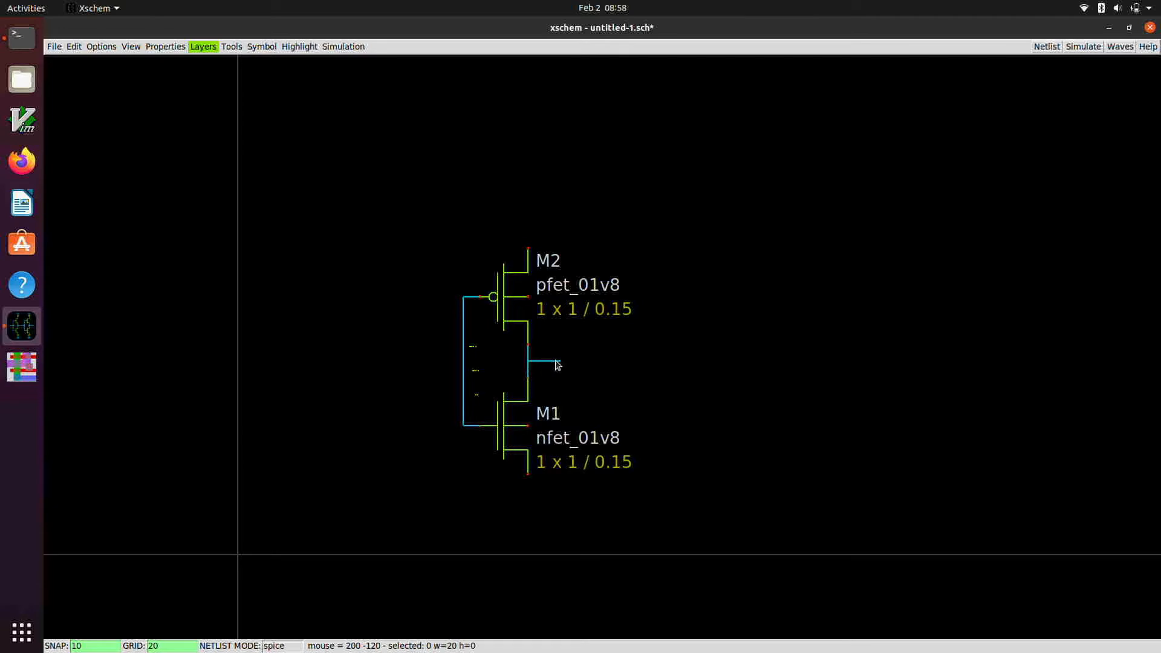
double_click(580, 362)
key(w)
double_click(418, 369)
Step: Wire each transistor's body to its source, extending the wires slightly above M2 and below M1
key(w)
click(529, 248)
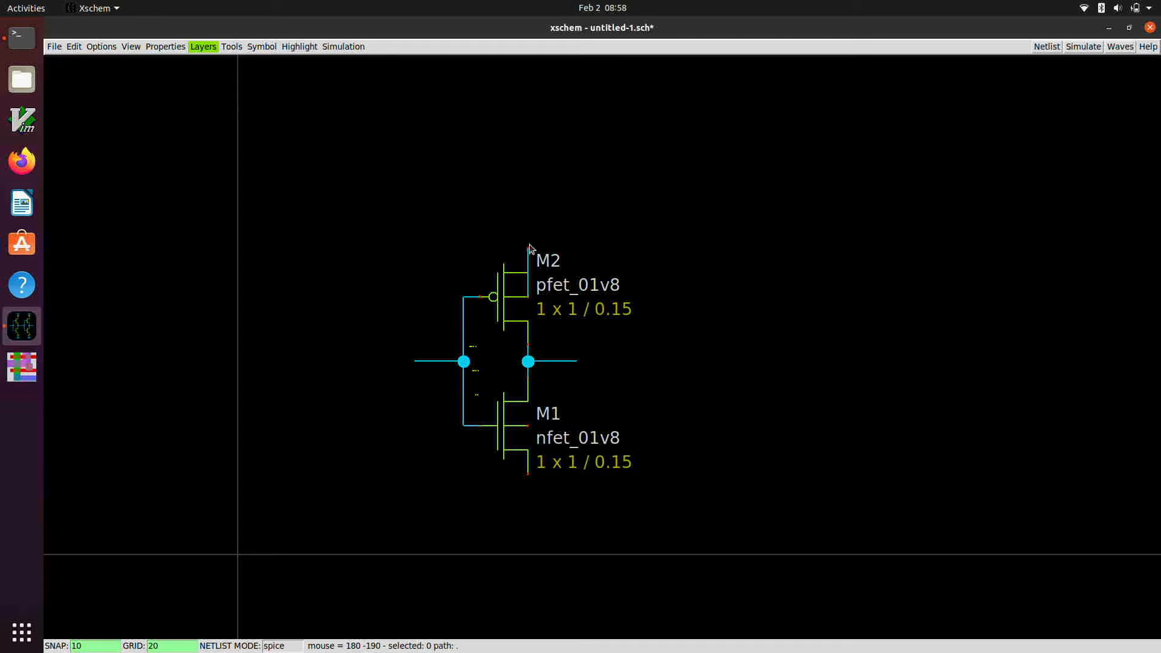
key(w)
click(528, 234)
key(w)
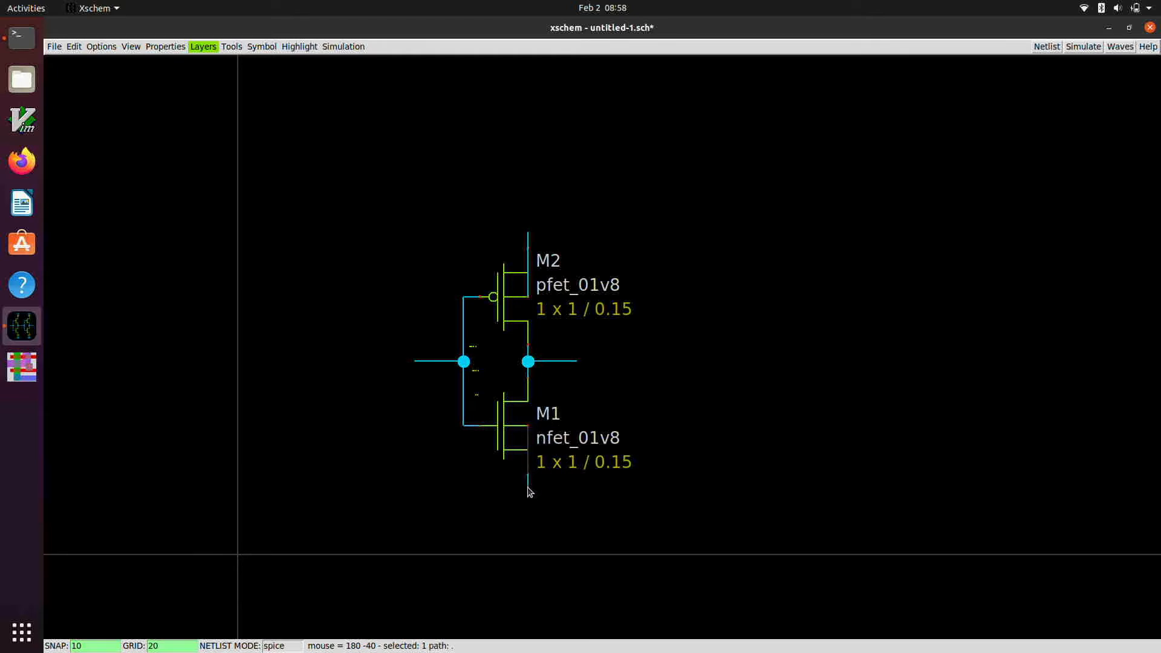
click(529, 490)
scroll(631, 237, down, 1)
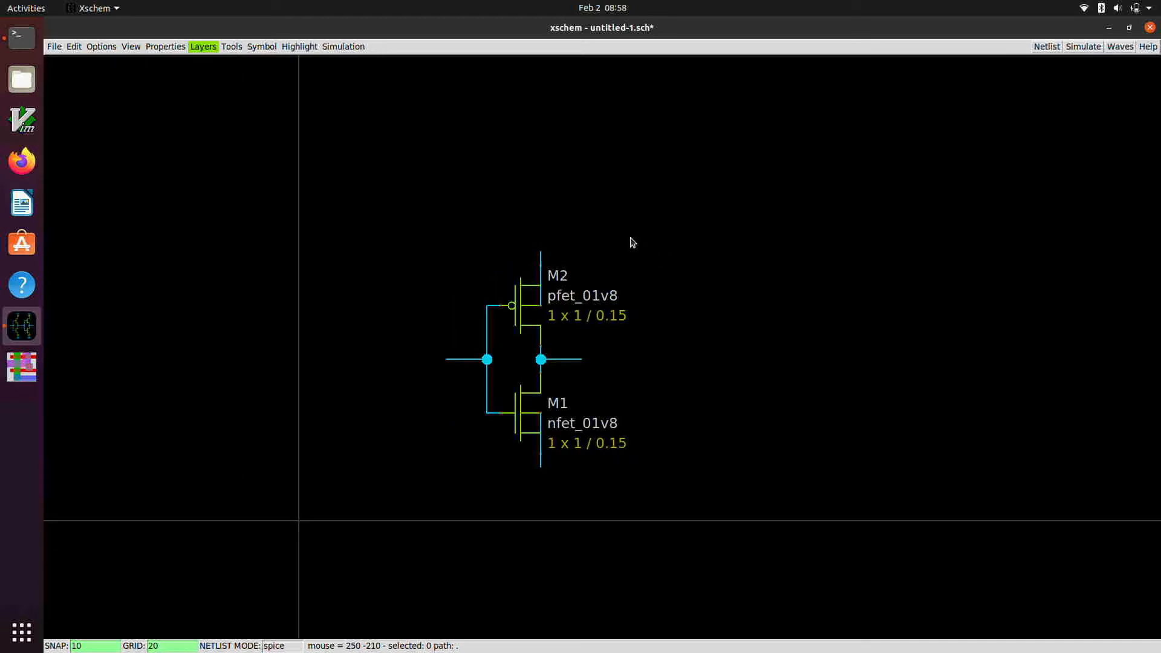
scroll(631, 237, up, 1)
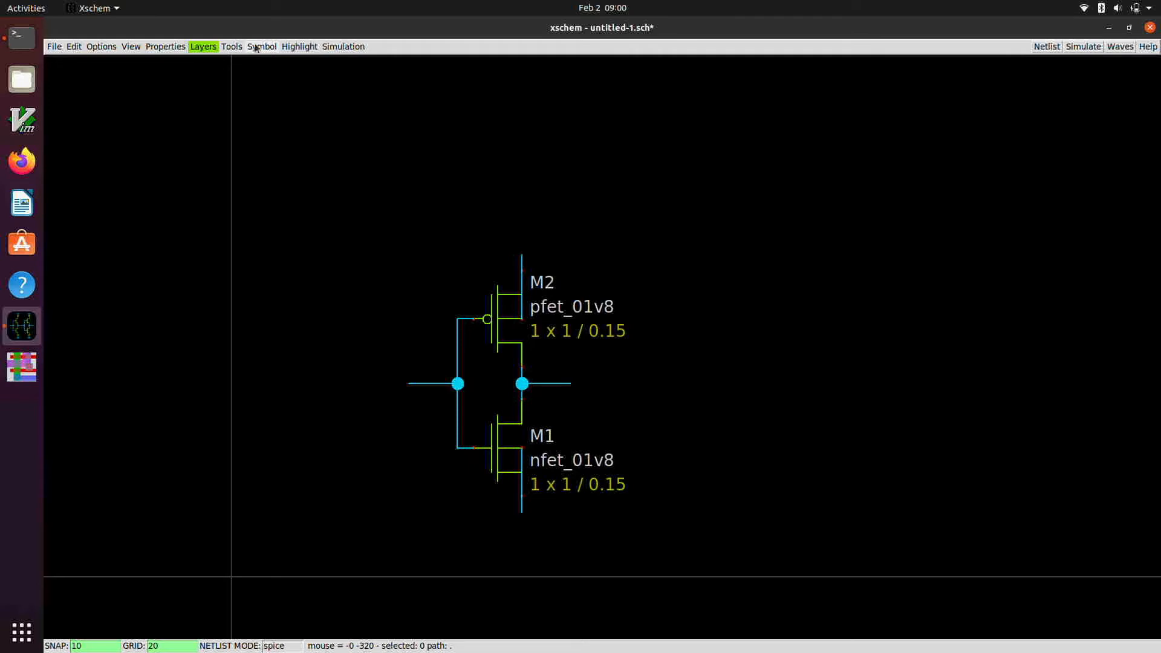
Step: Place an ipin.sym input pin from the devices library at the end of the input wire and label it A
click(235, 48)
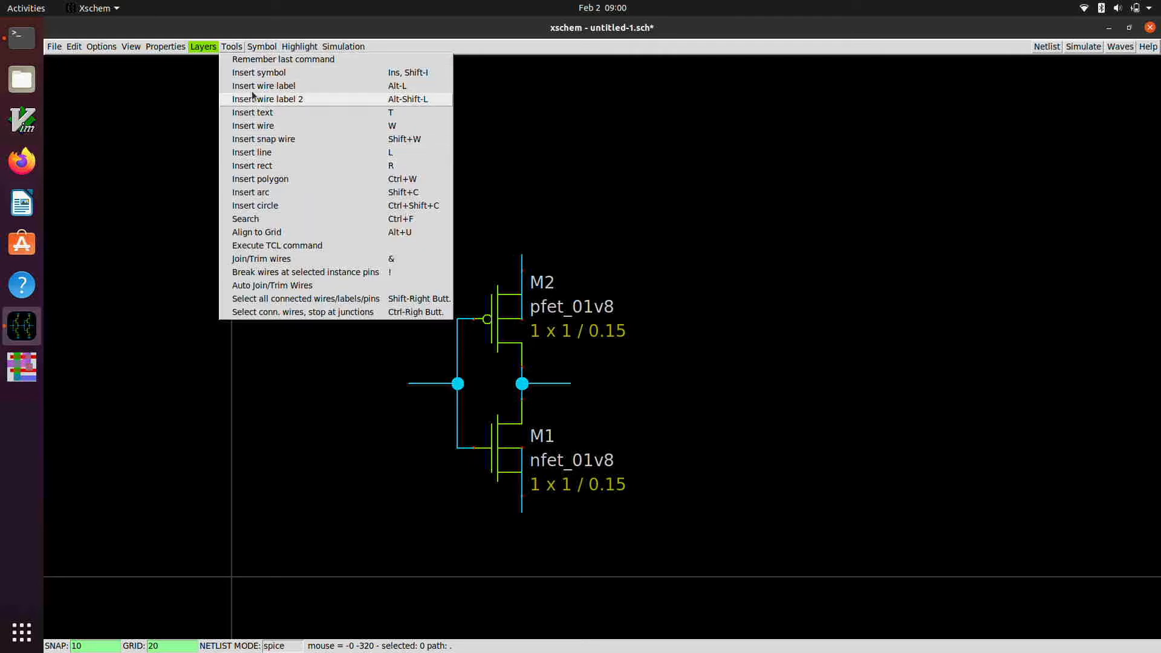
click(259, 72)
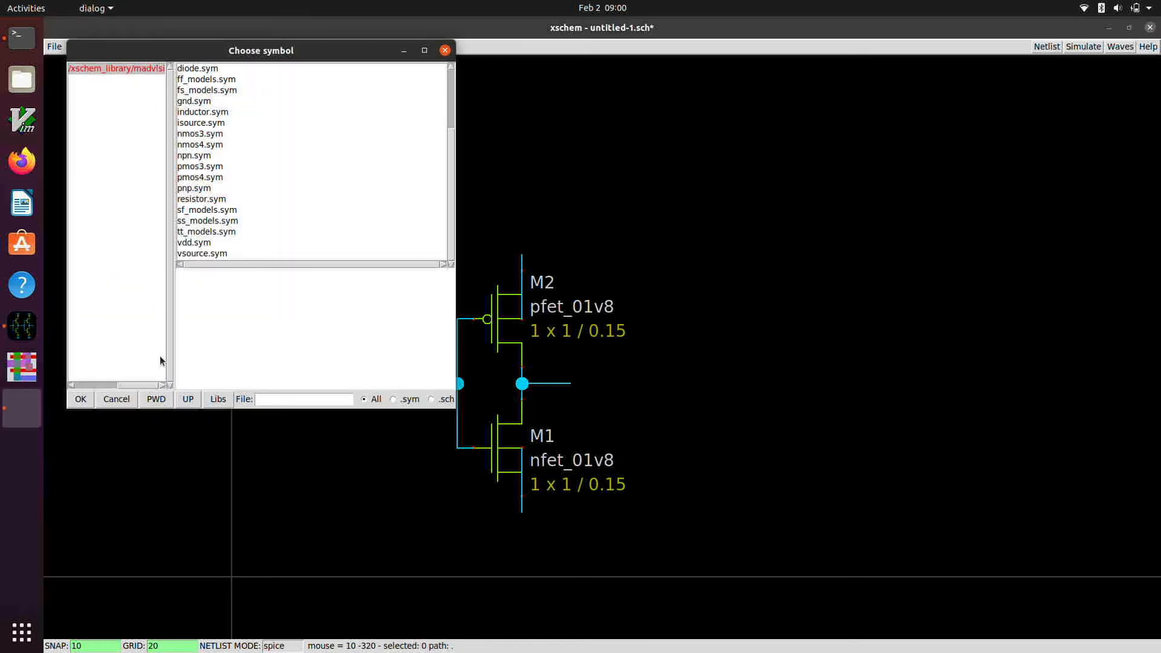
click(187, 400)
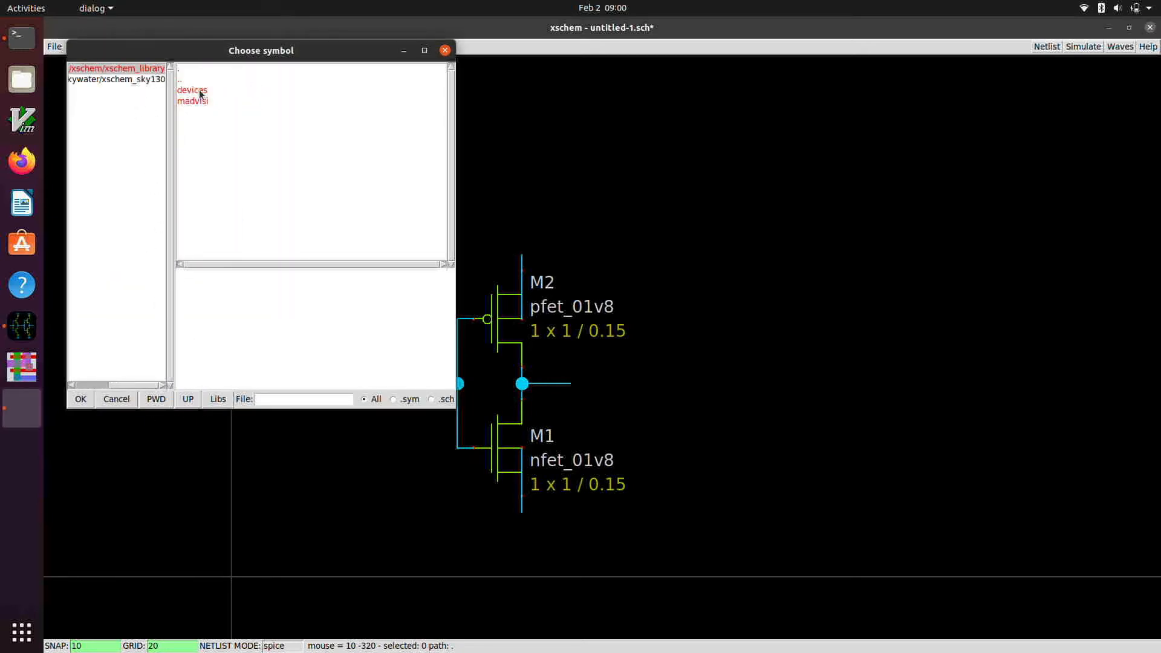
click(200, 91)
scroll(261, 209, down, 2)
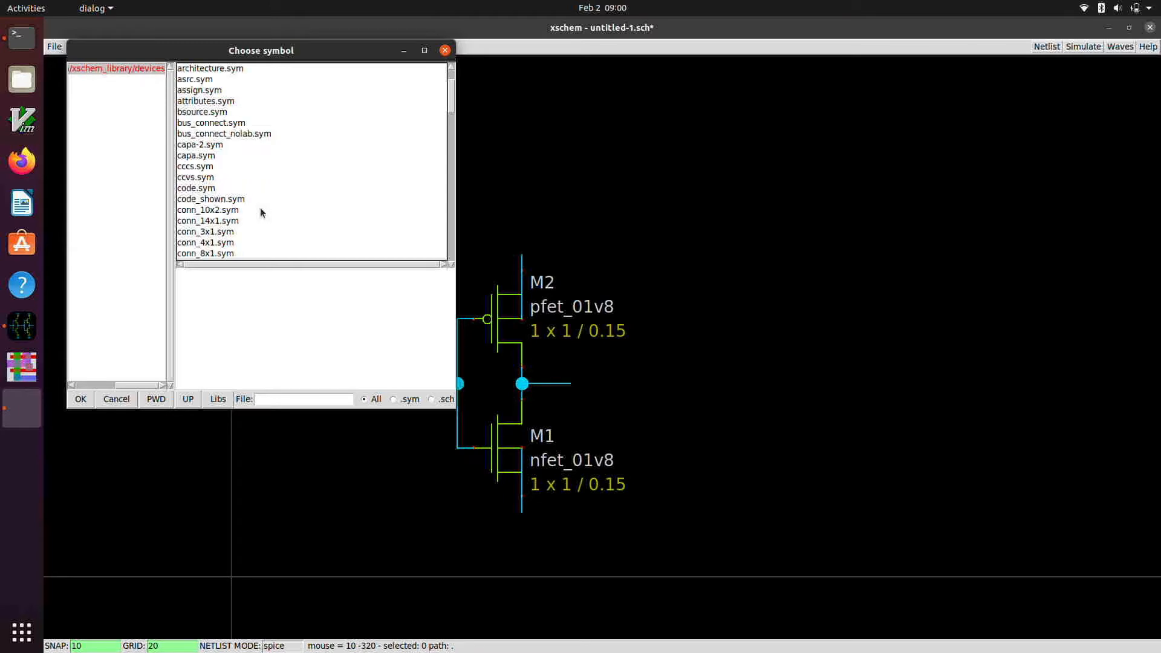
scroll(260, 208, down, 1)
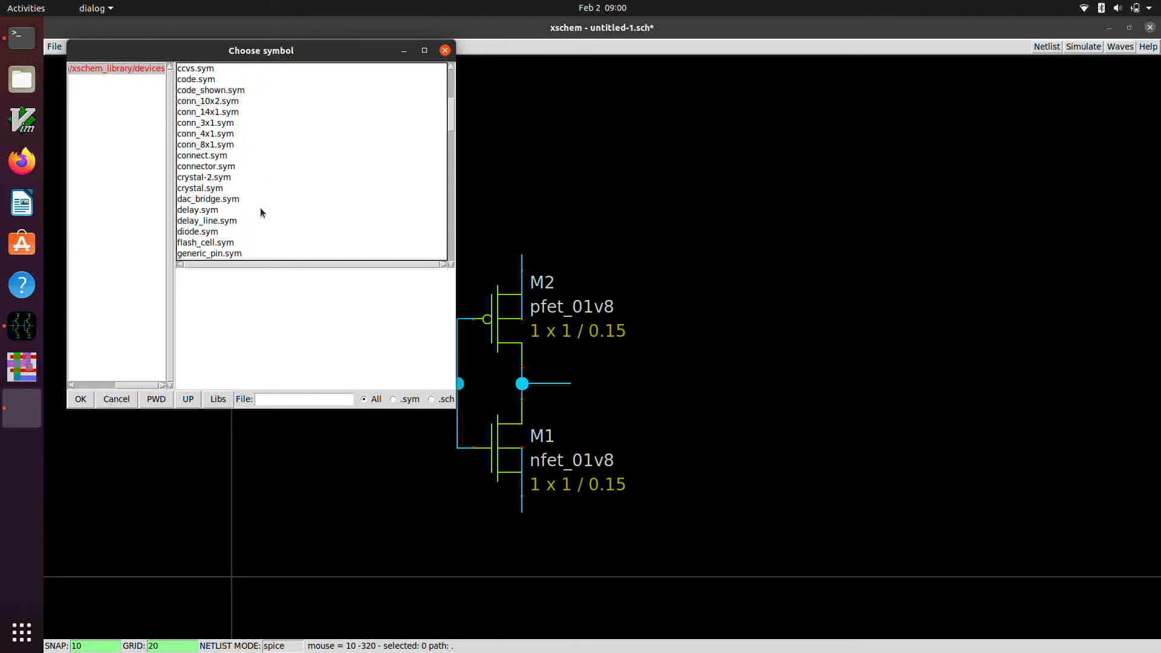
scroll(260, 211, down, 1)
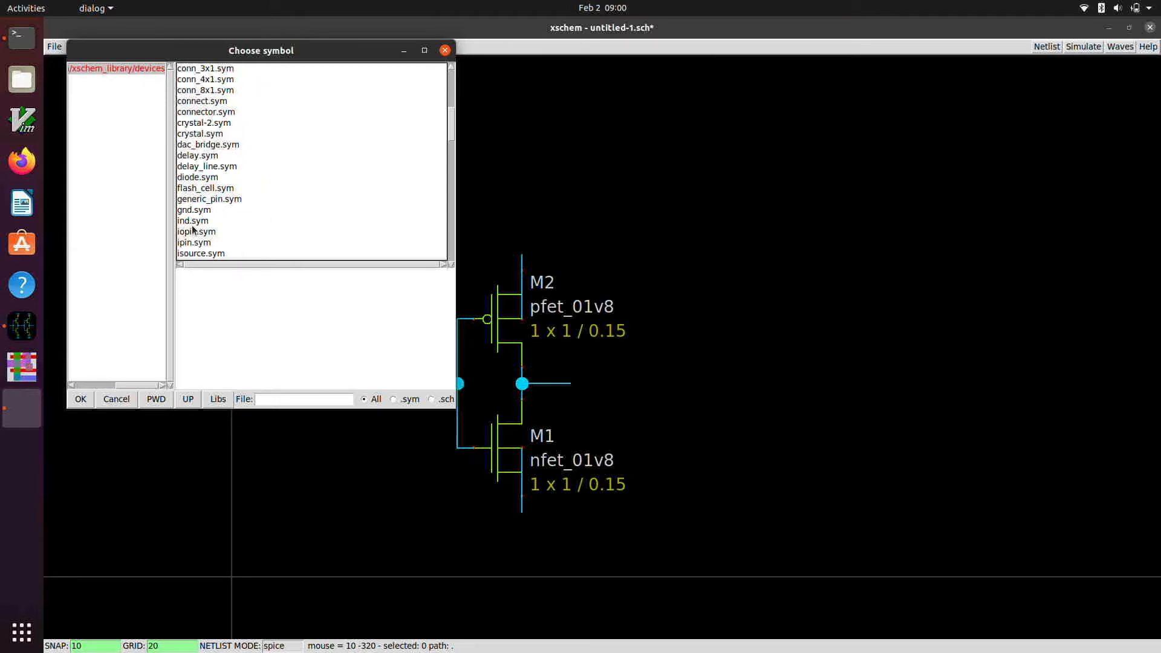
click(193, 242)
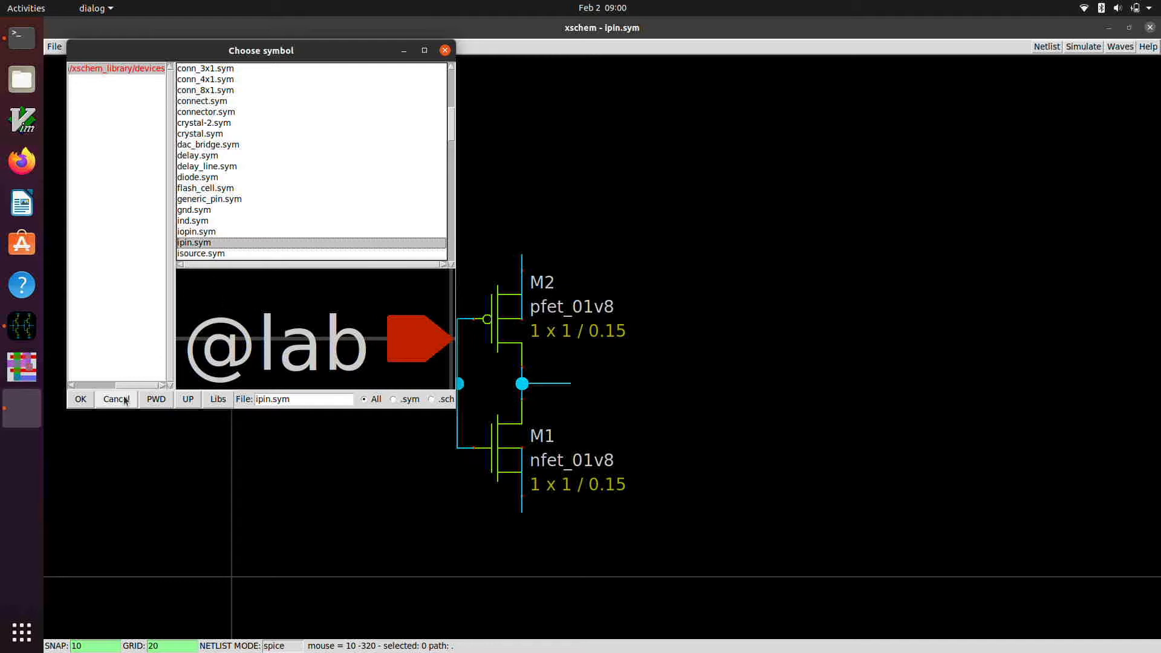
click(80, 399)
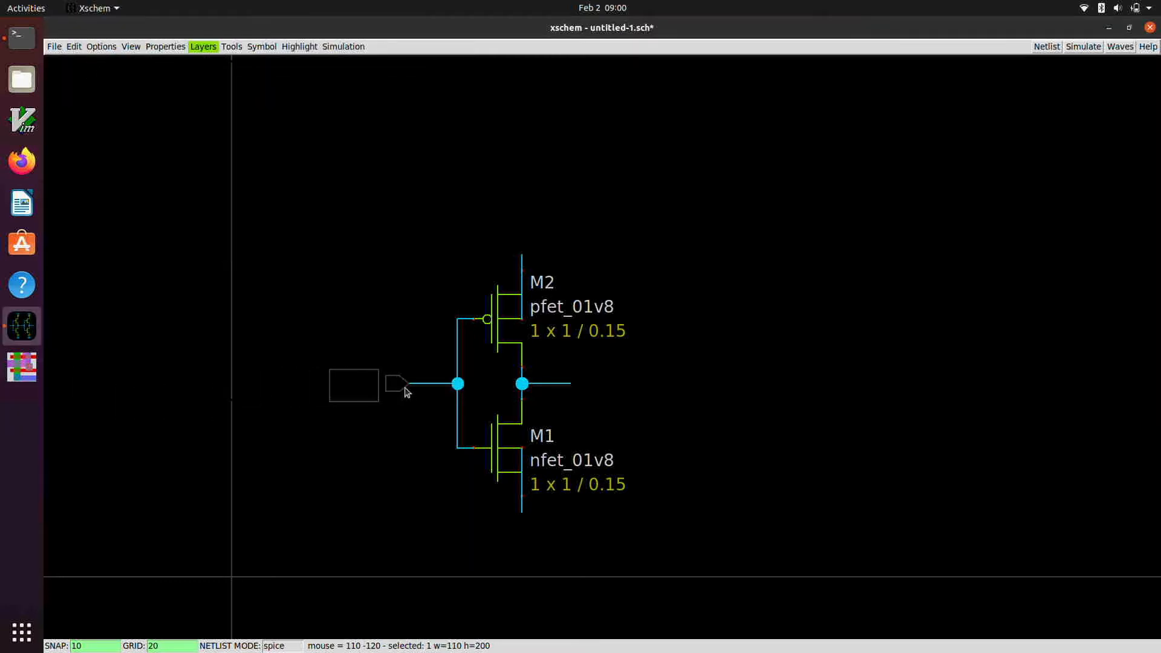
click(406, 390)
double_click(375, 390)
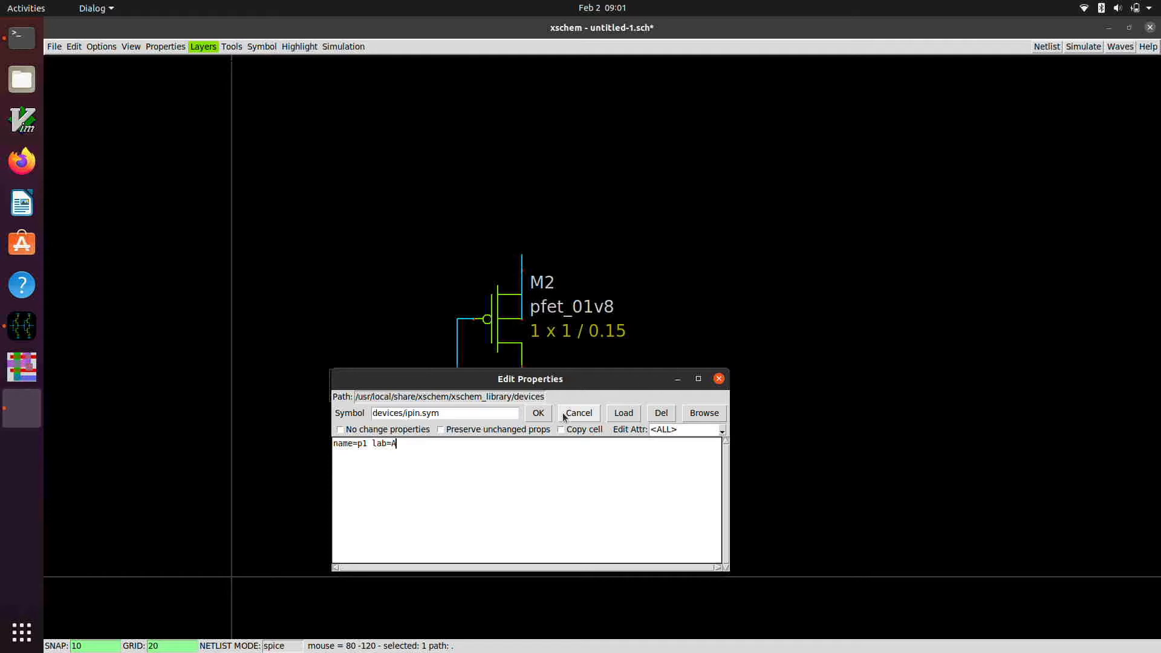
click(538, 414)
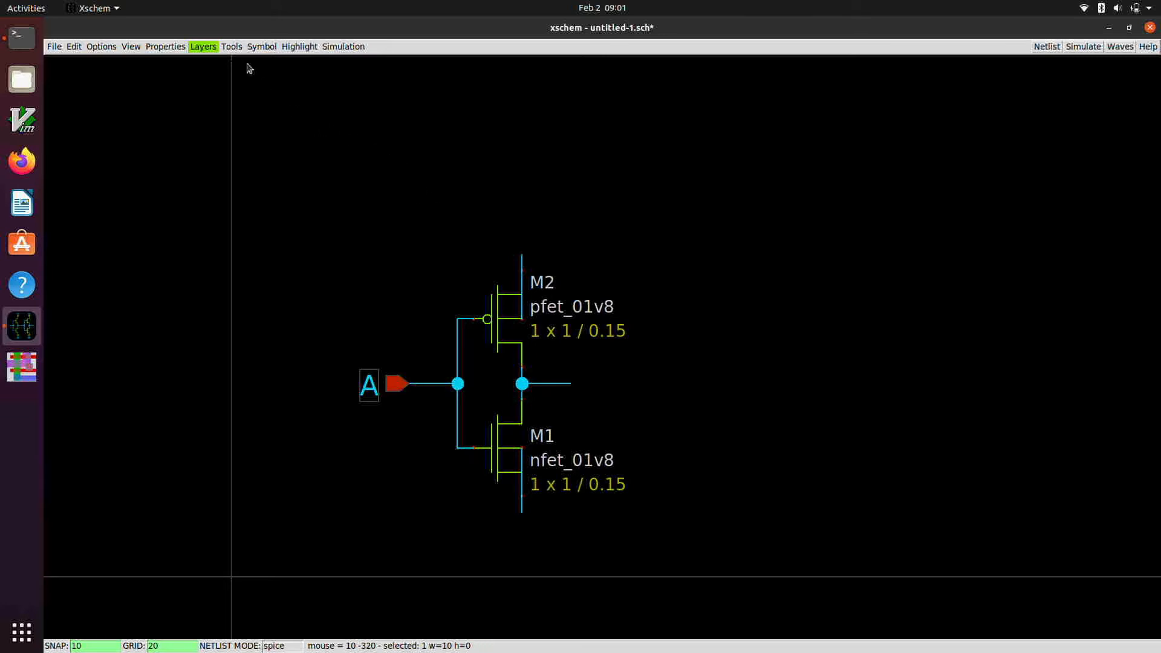
Step: Place an iopin.sym pin from the devices library on the wire end above M2, rotated so its label extends upward
click(231, 47)
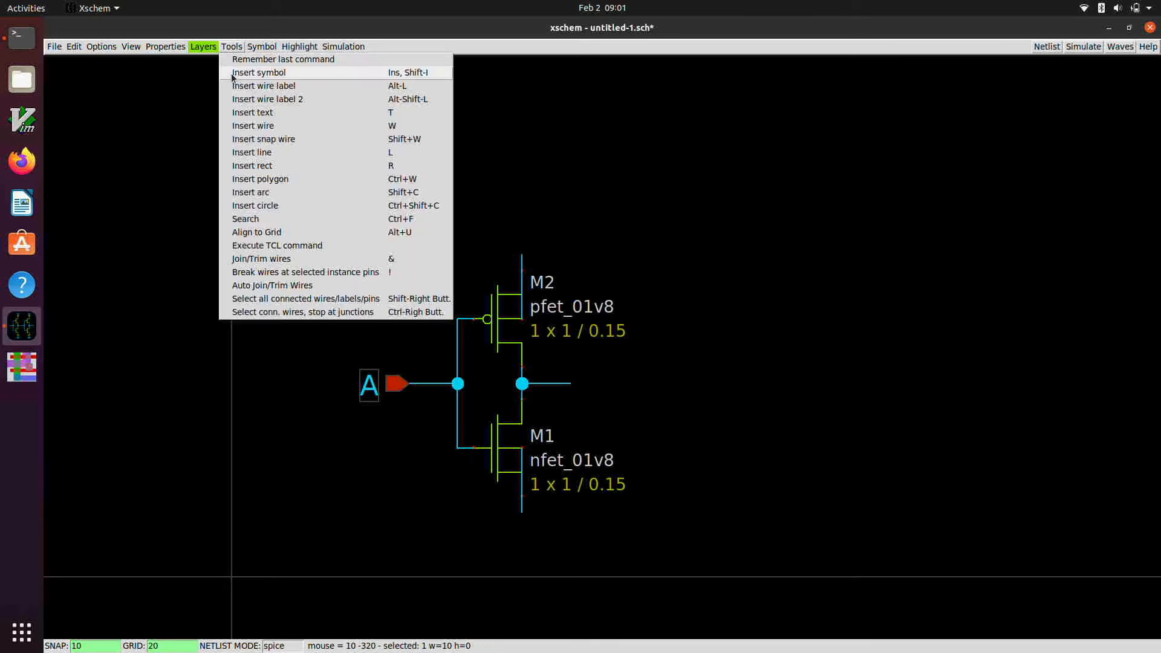
click(235, 73)
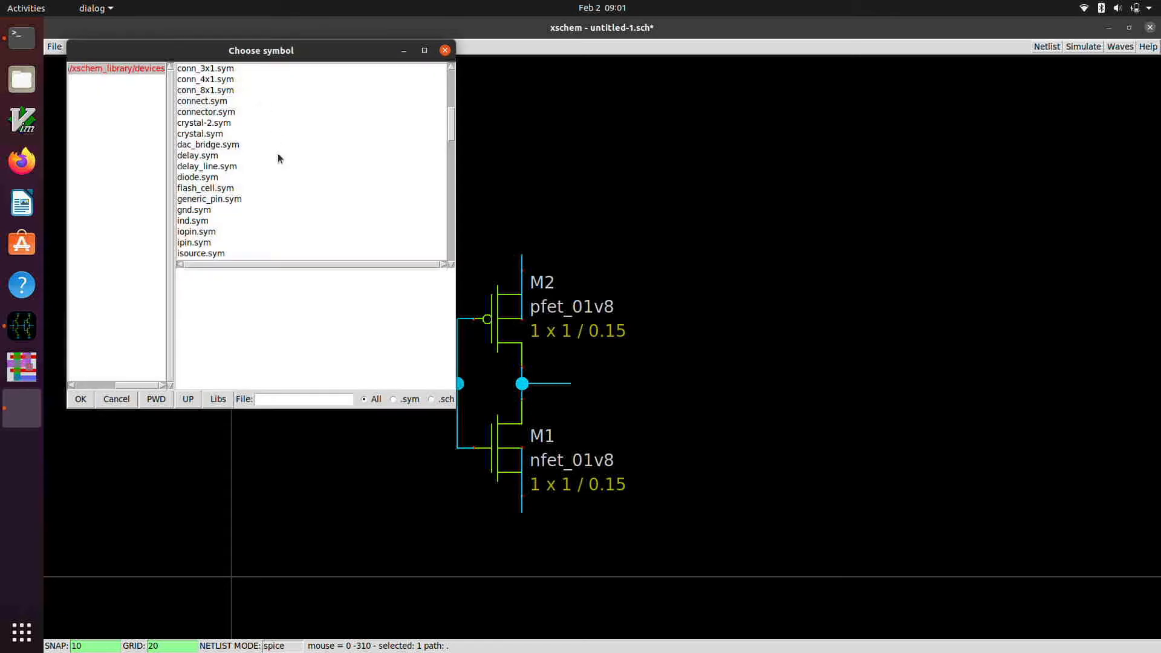
click(189, 234)
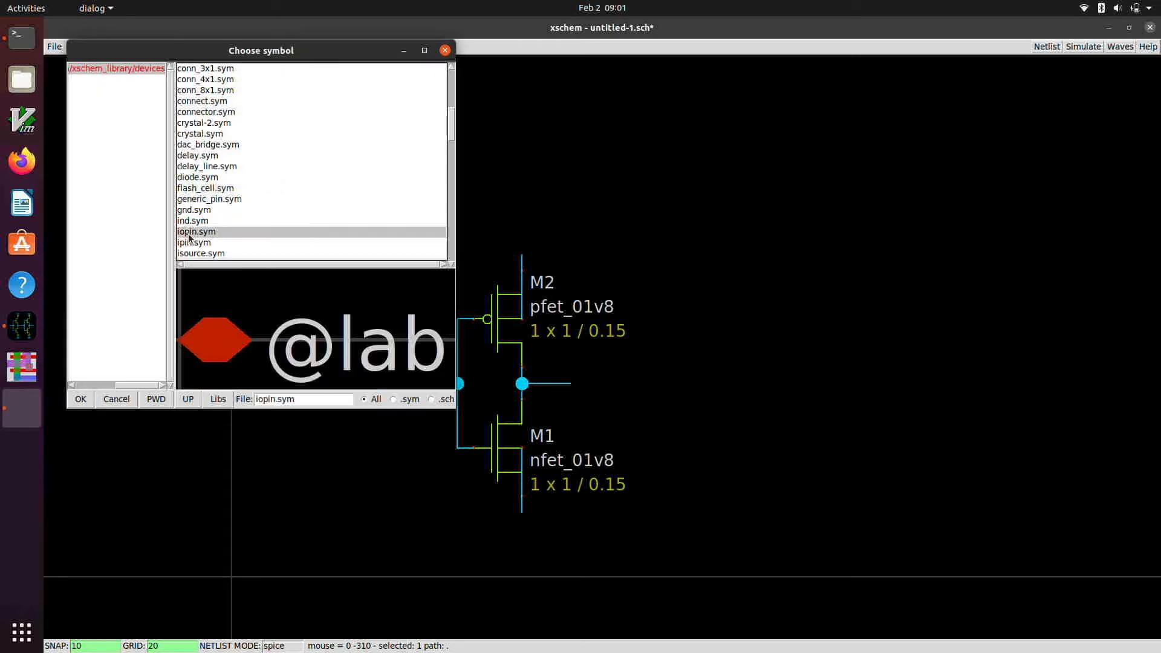
click(82, 401)
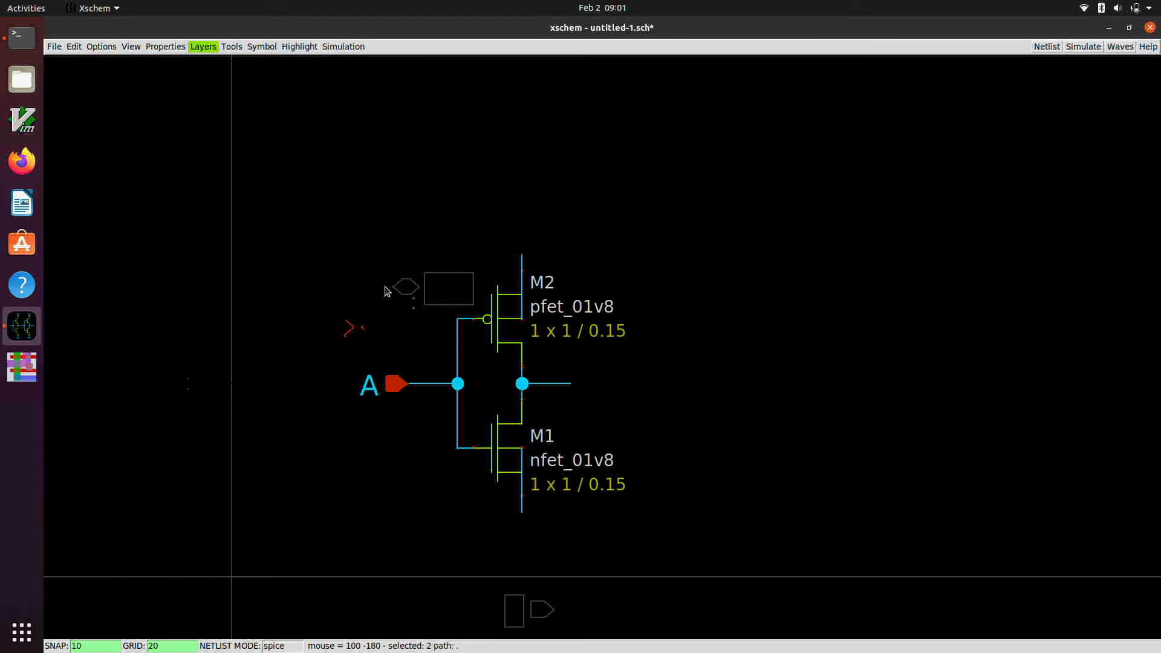
key(shift+r)
key(shift+r)
key(shift+r)
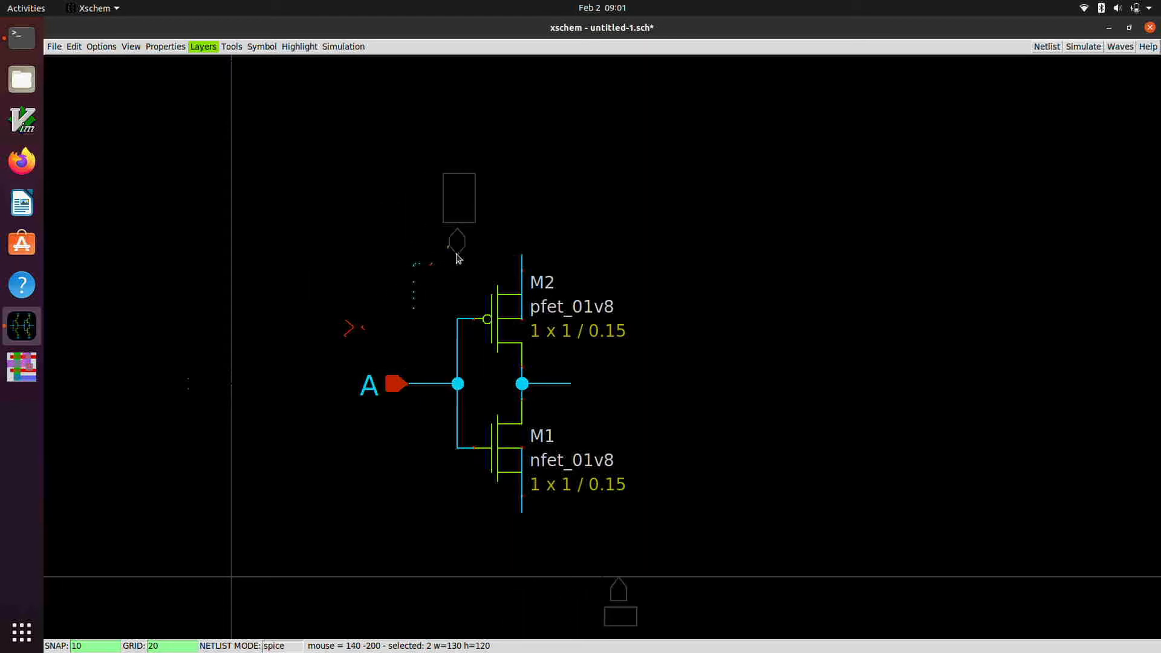
click(523, 259)
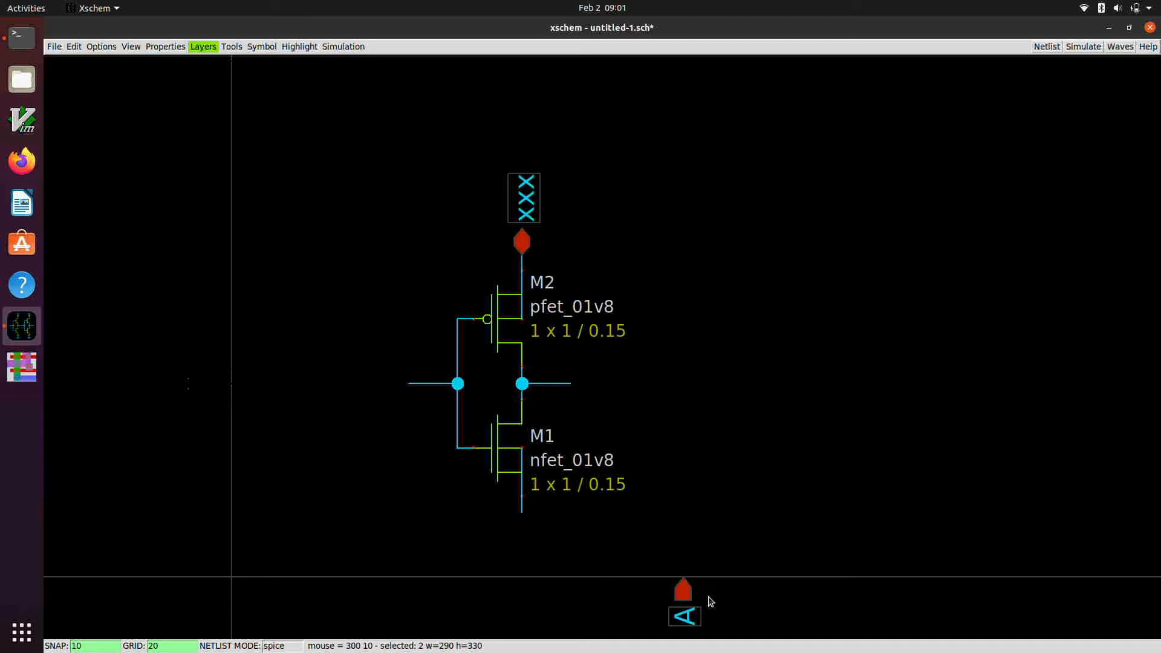
Step: Move the displaced A input pin back to the end of the input wire and rotate it to face the wire
click(690, 596)
drag(691, 596, 409, 402)
key(shift+r)
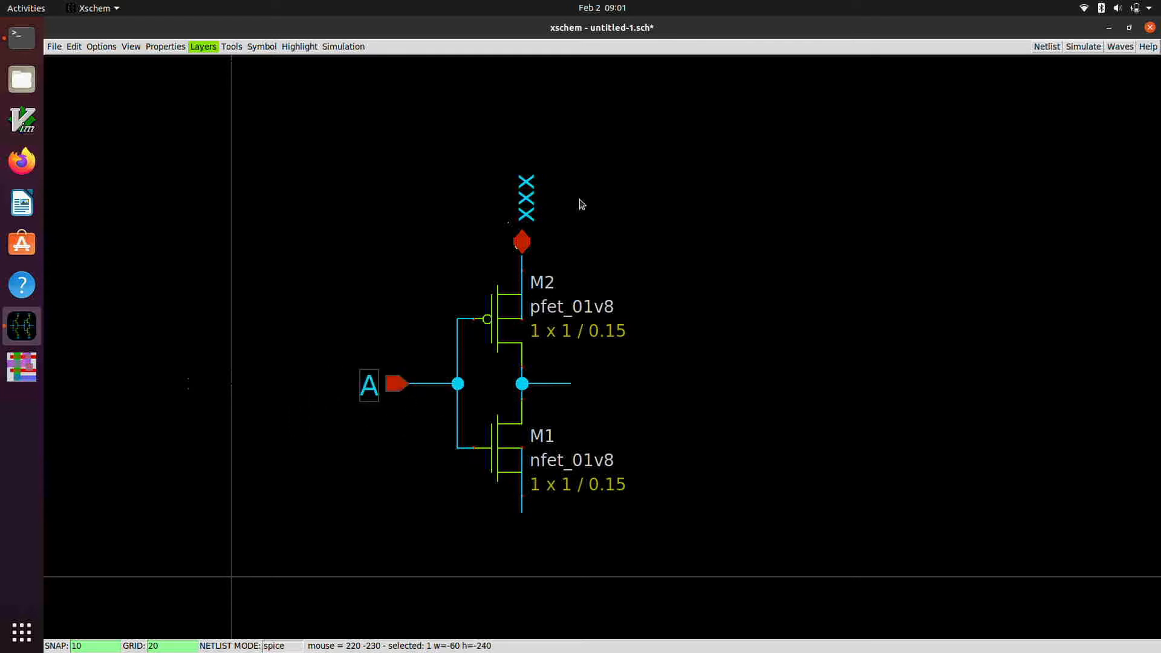
Step: Change the label of the pin above M2 to VP
double_click(525, 200)
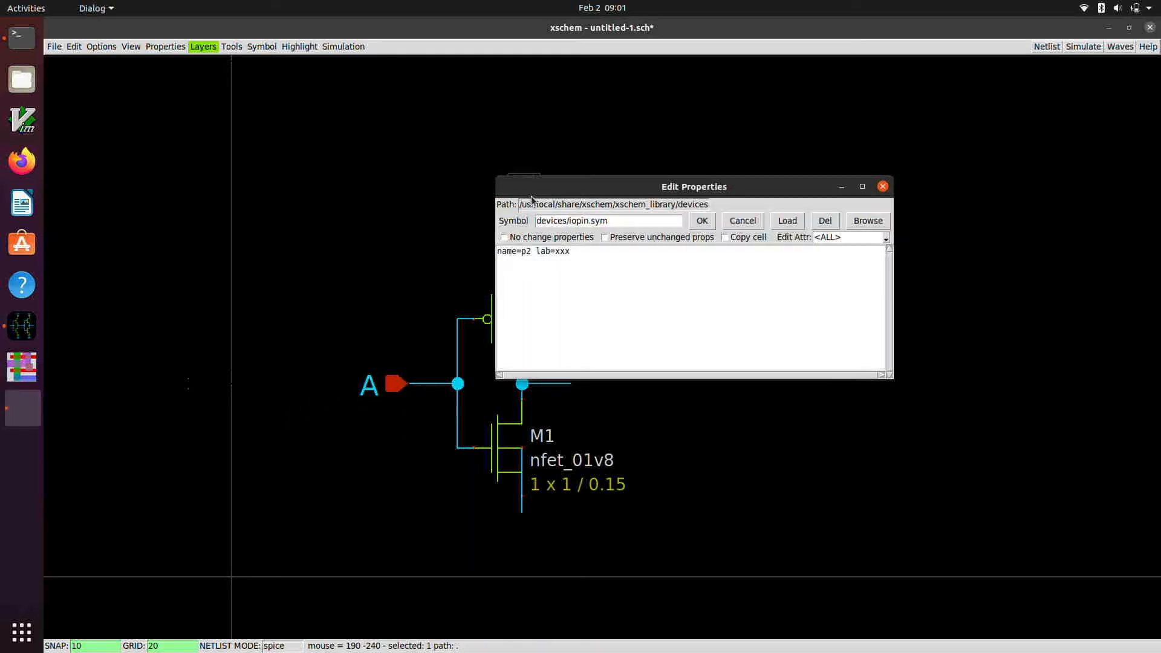
click(577, 260)
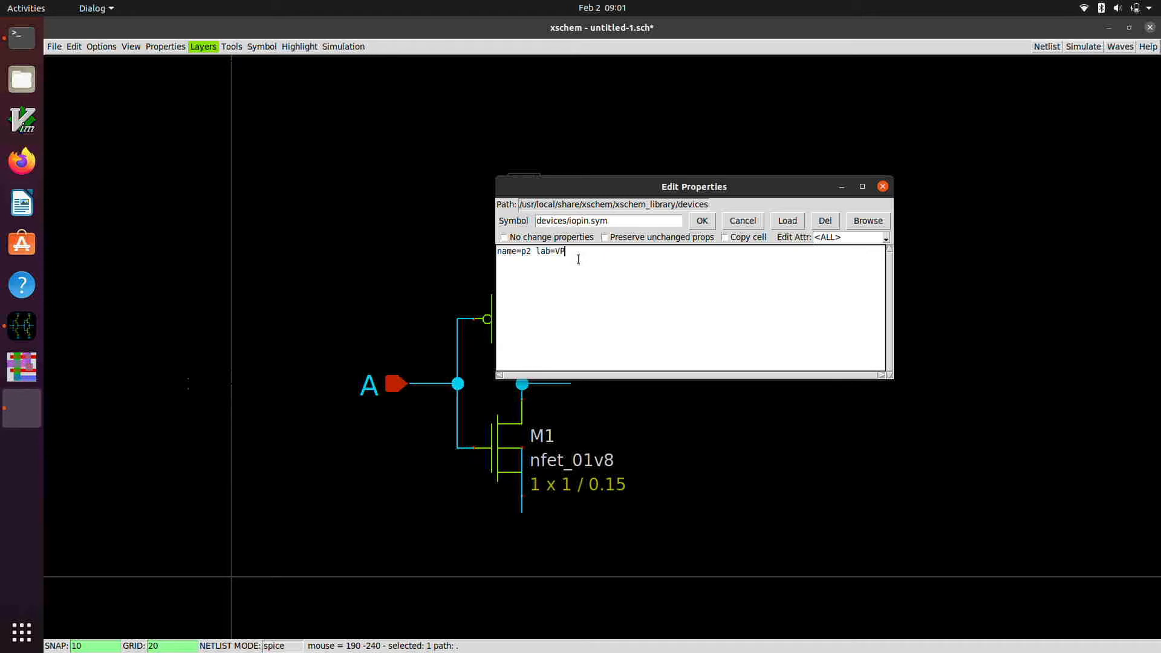
click(703, 220)
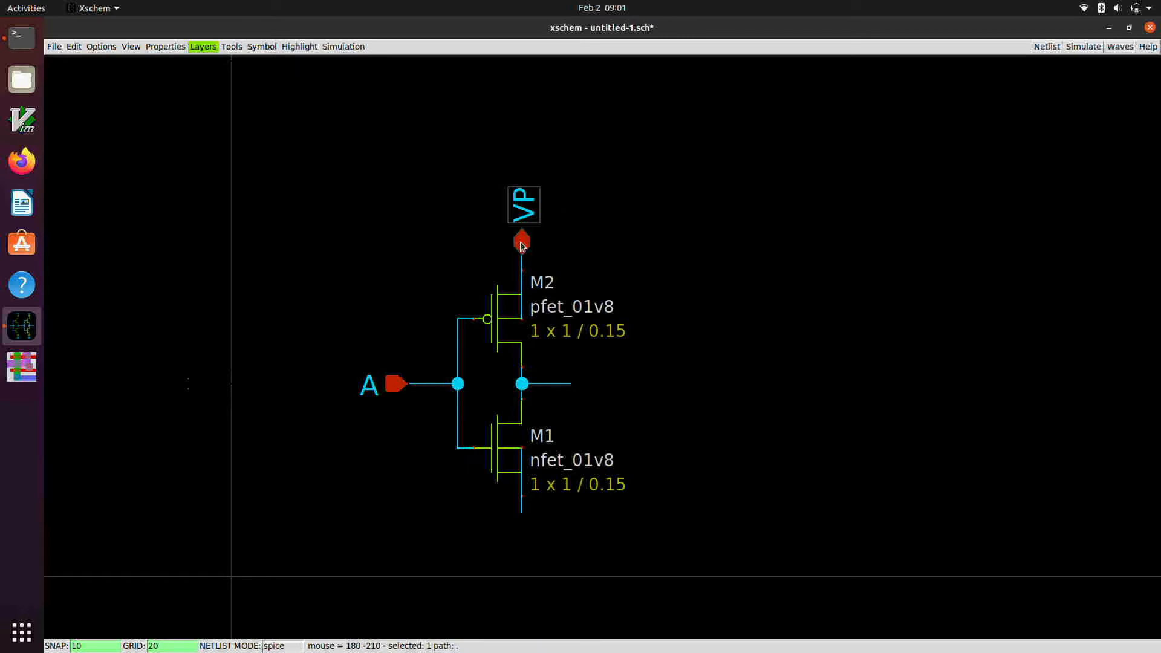
Step: Copy the VP pin to the wire end below M1, oriented downward, and label the copy VN
mouse_move(523, 245)
mouse_down()
mouse_move(630, 301)
mouse_move(521, 533)
mouse_up()
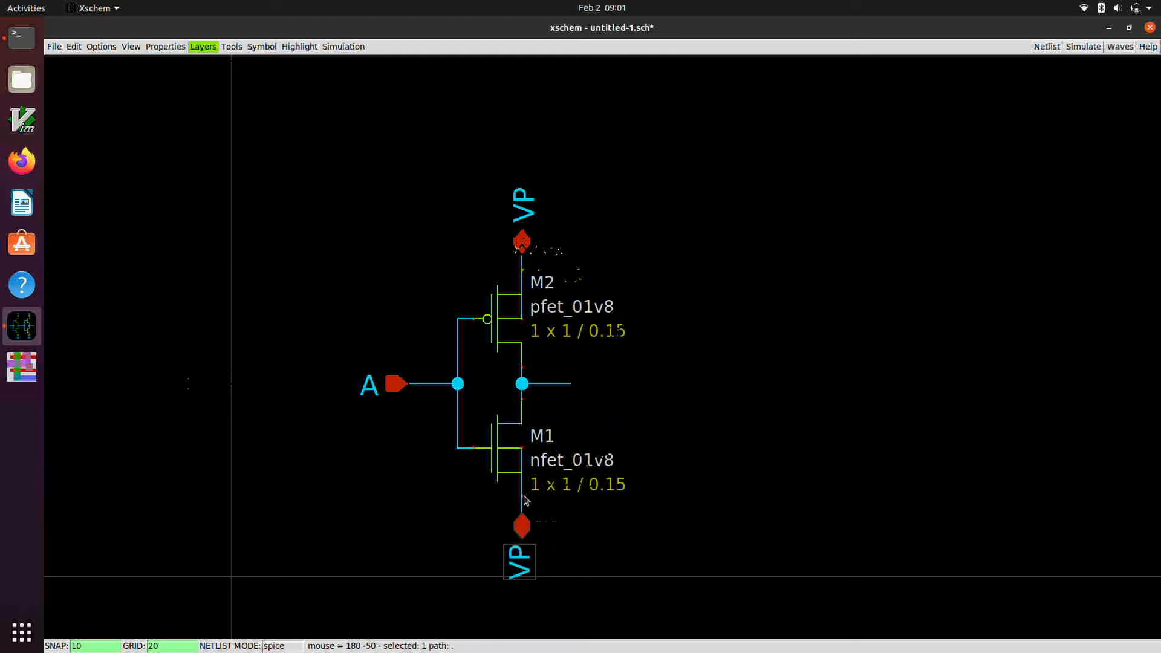
double_click(519, 559)
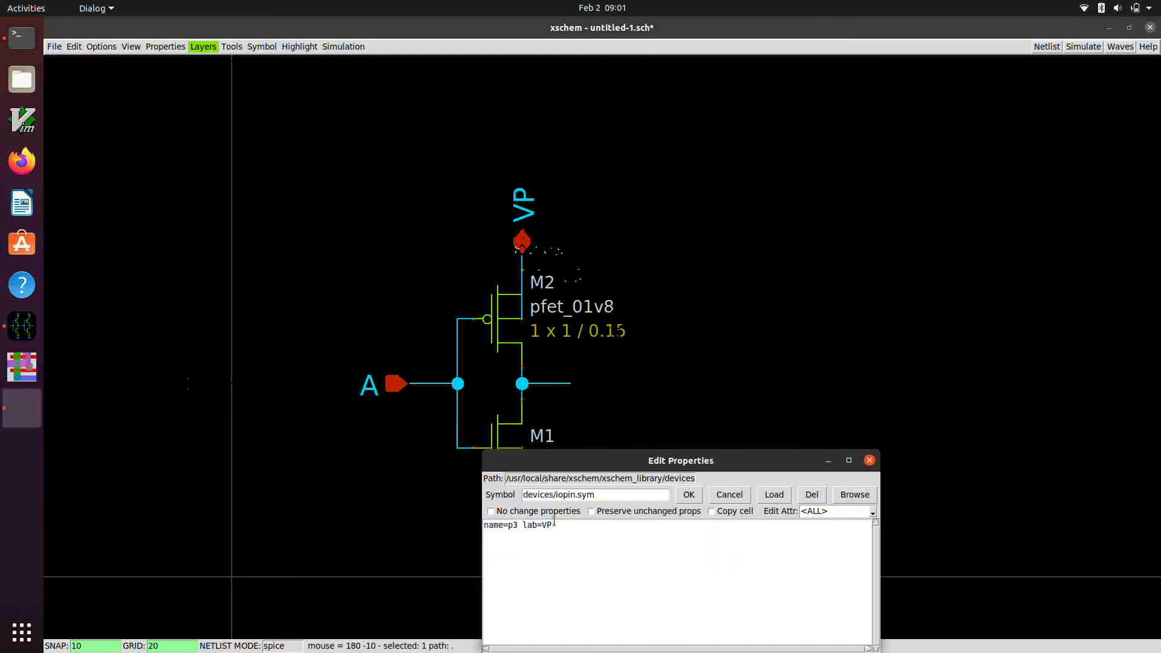
key(BackSpace)
text(N)
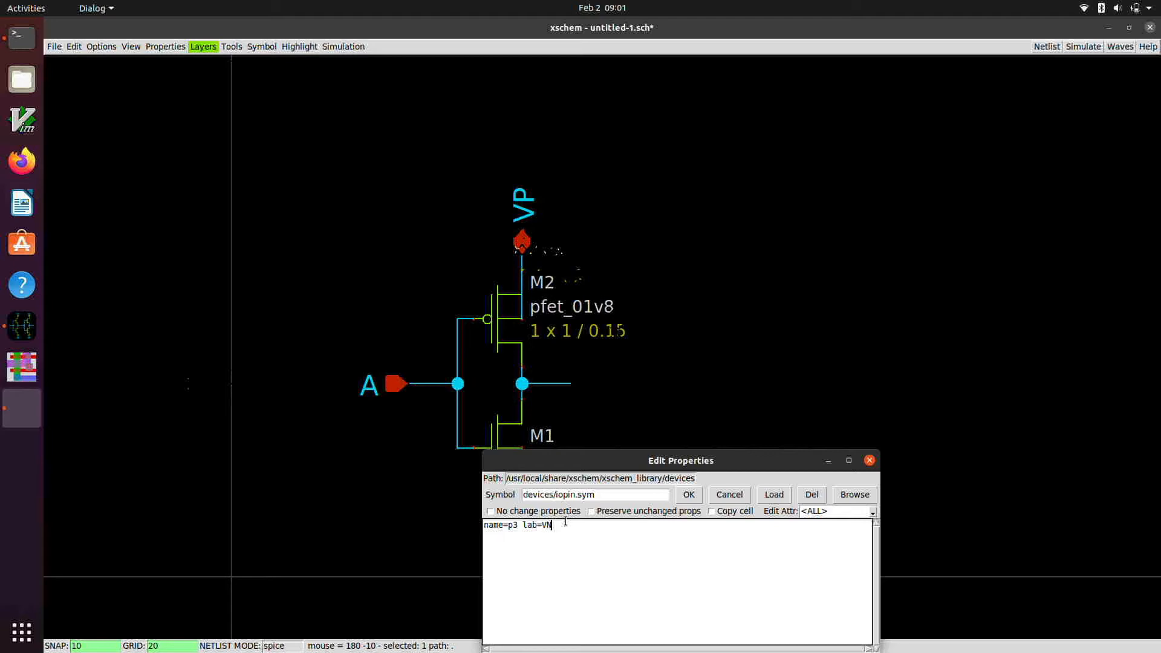
click(691, 496)
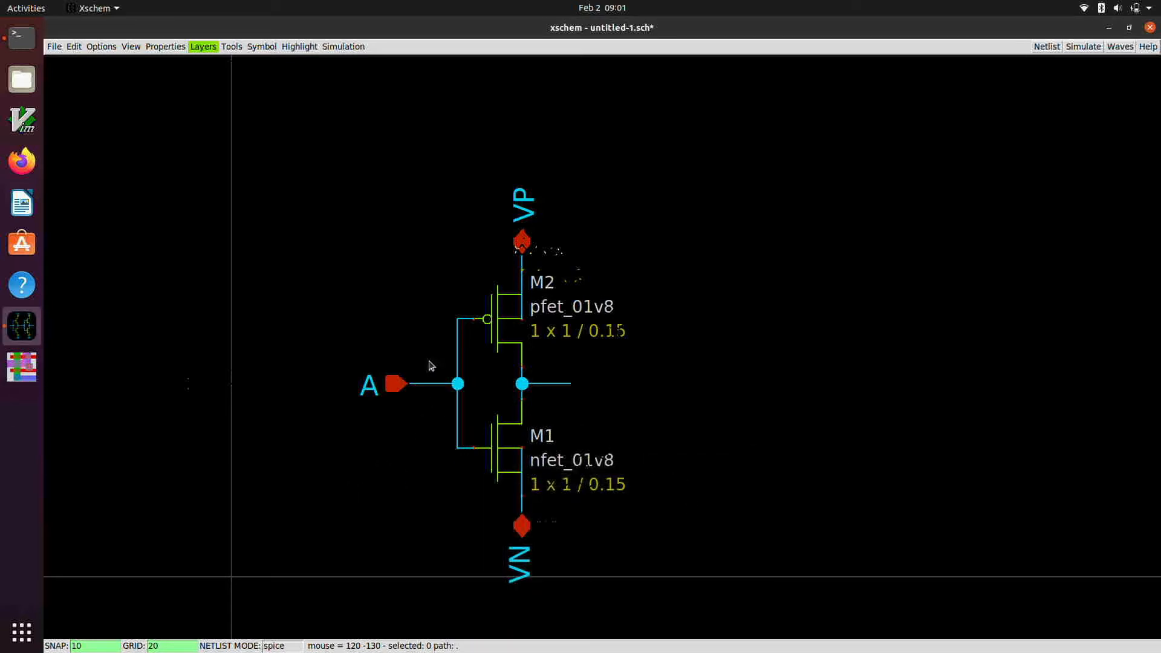
scroll(420, 331, down, 1)
scroll(419, 331, up, 1)
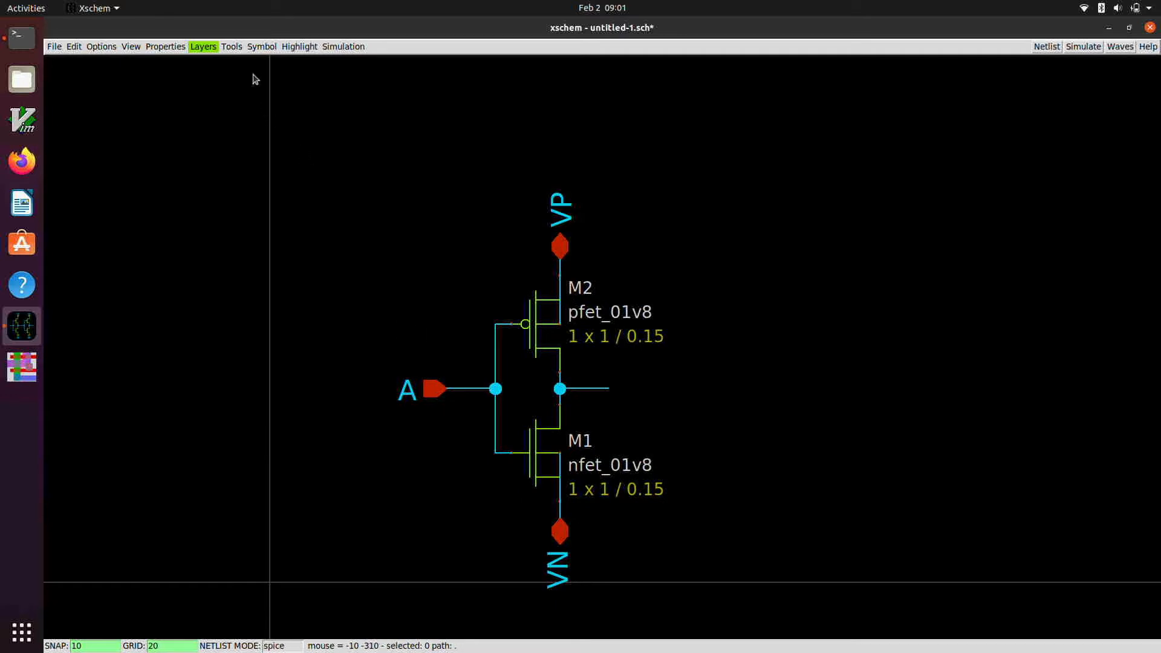
Step: Place an opin.sym output pin from the devices library at the end of the output wire and label it Y
click(233, 46)
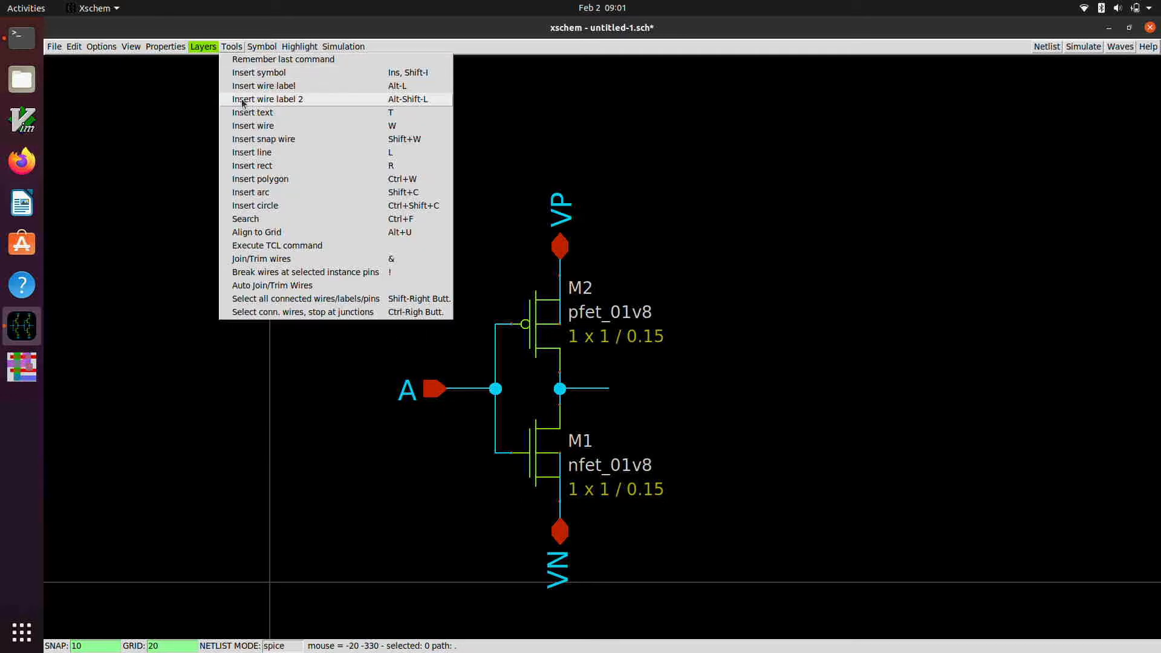
click(257, 73)
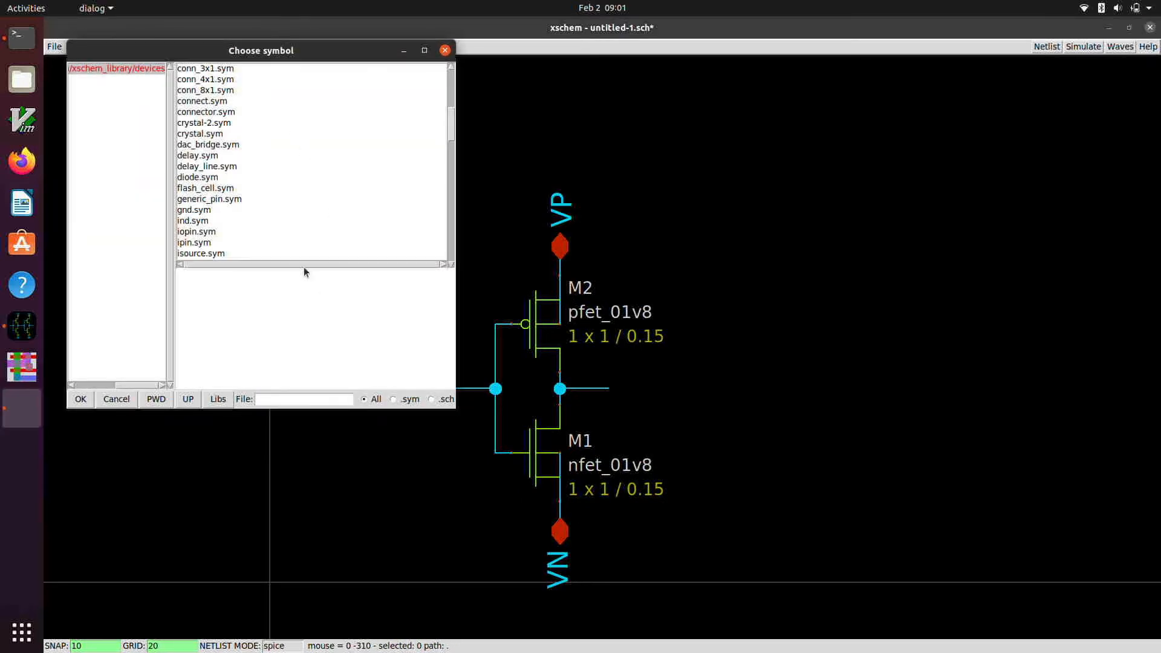
scroll(293, 254, down, 10)
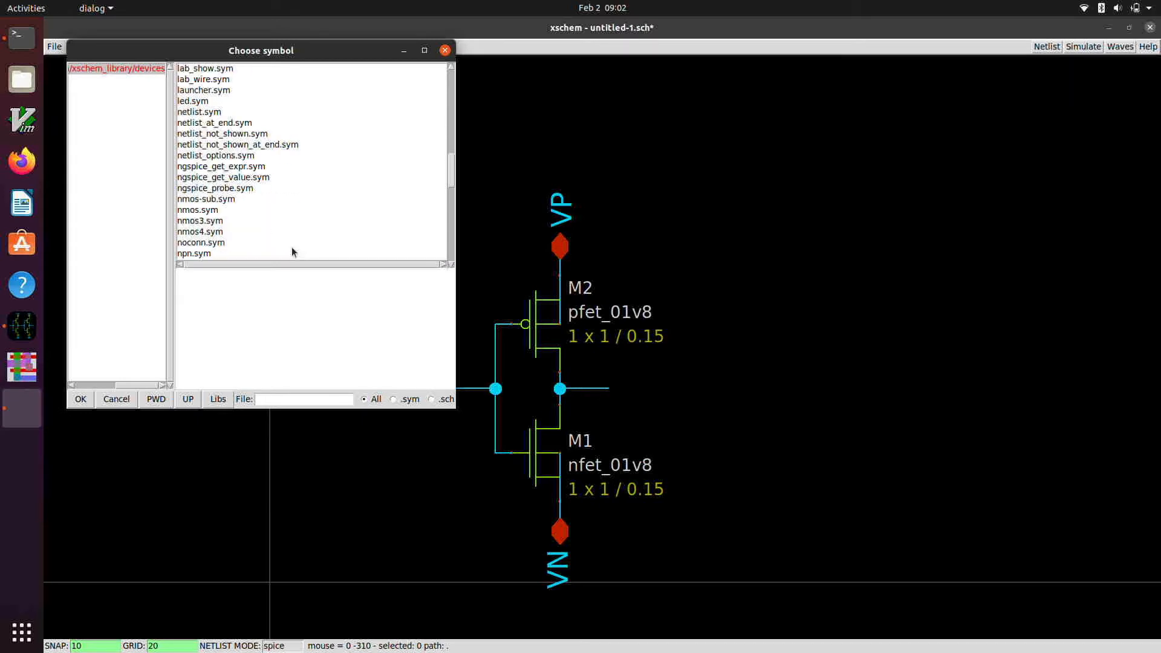
scroll(293, 252, down, 1)
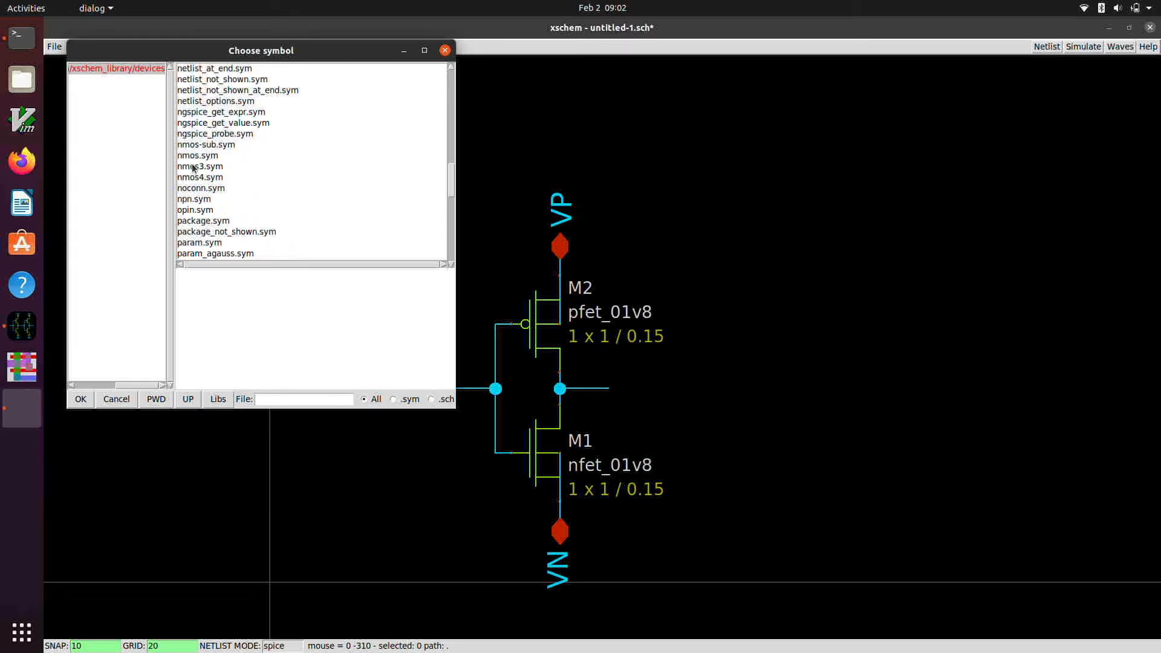
click(192, 211)
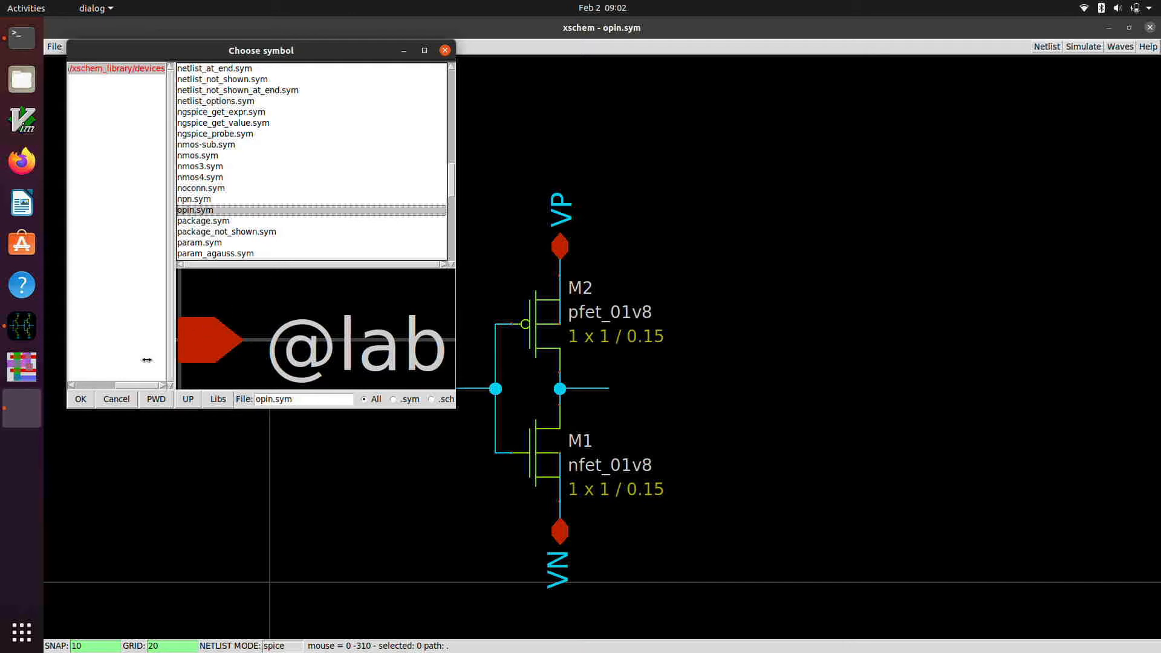
click(81, 399)
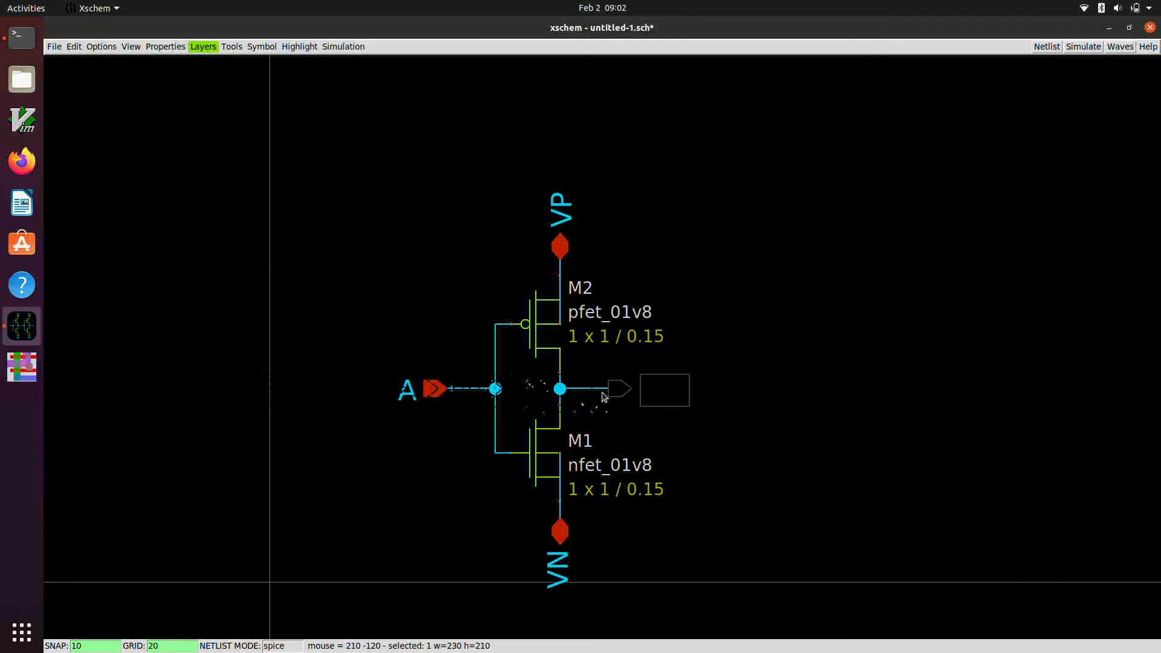
click(608, 389)
double_click(668, 396)
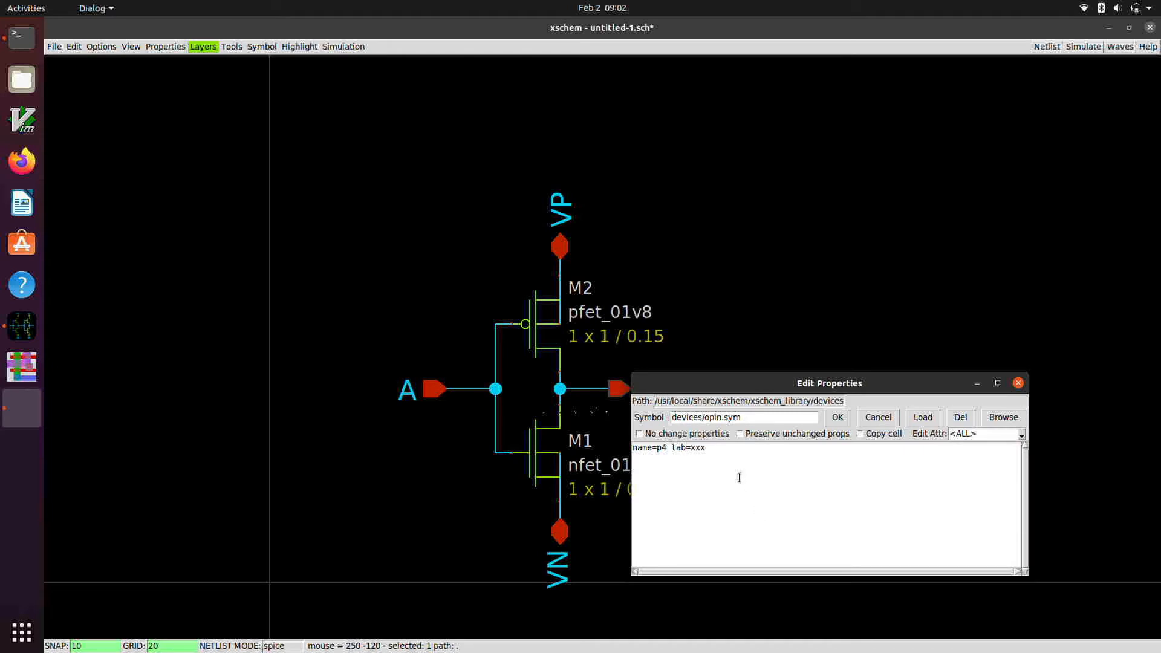
click(730, 453)
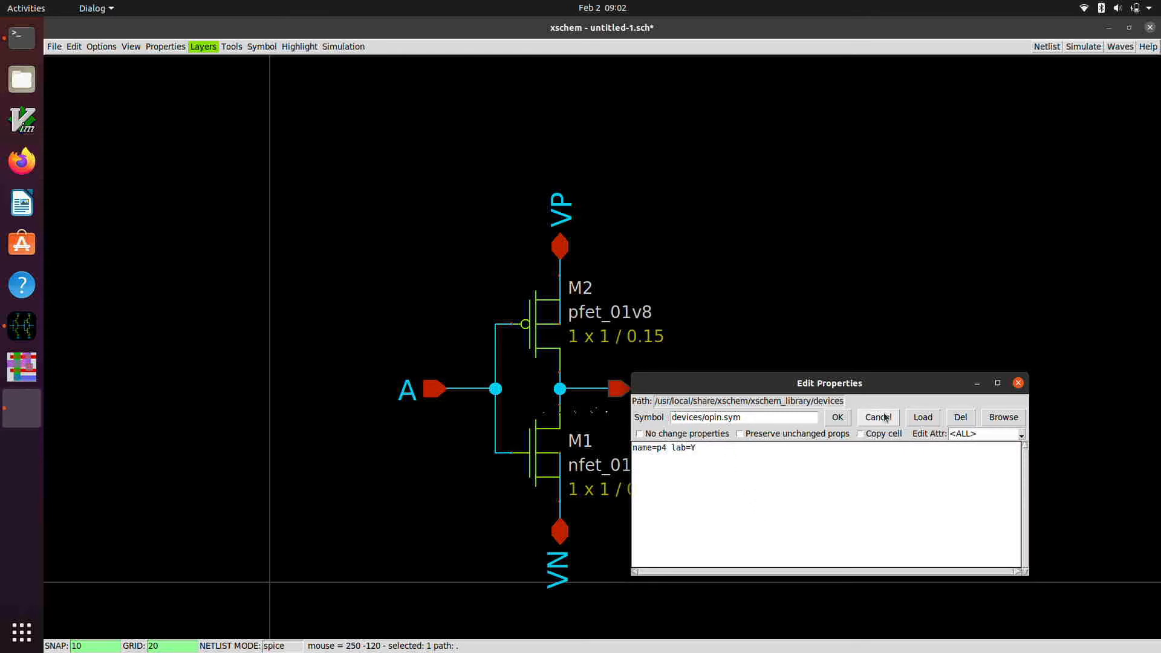
click(837, 419)
click(448, 433)
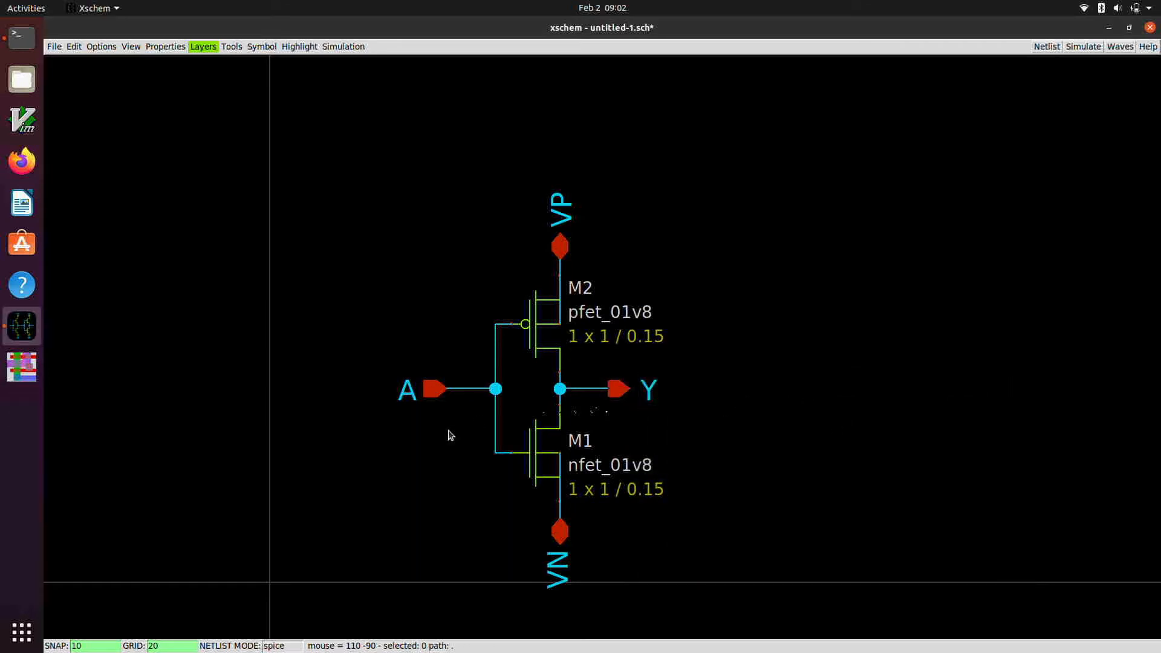
Step: Select the entire inverter schematic and move it slightly up and to the left
drag(375, 158, 795, 607)
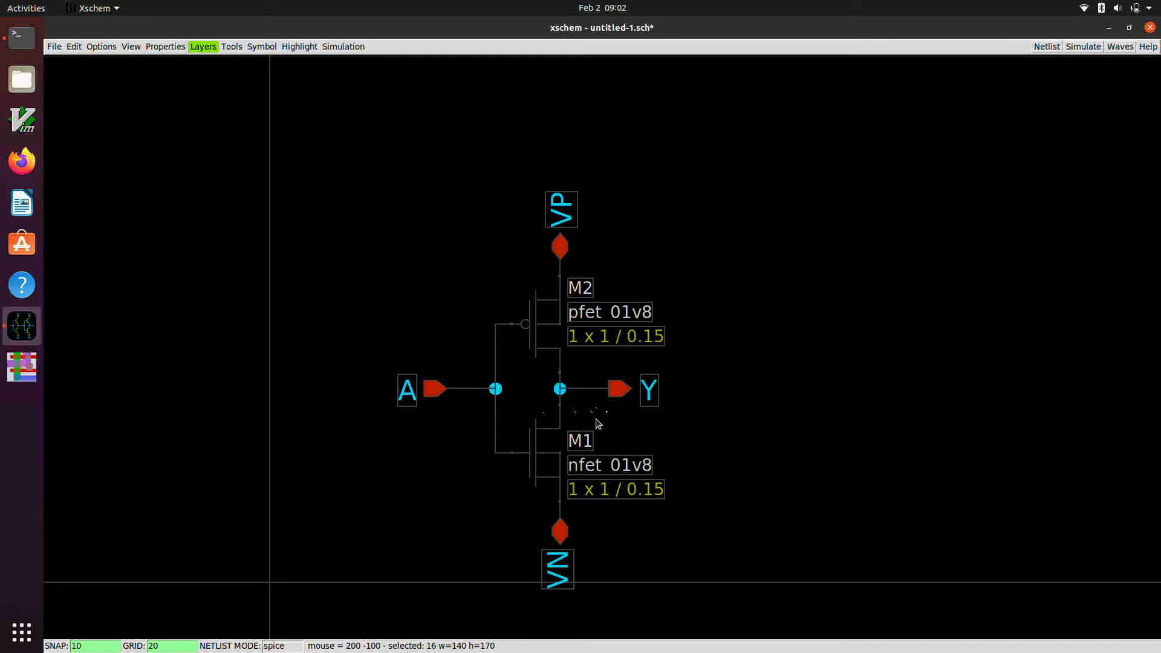
key(m)
click(517, 392)
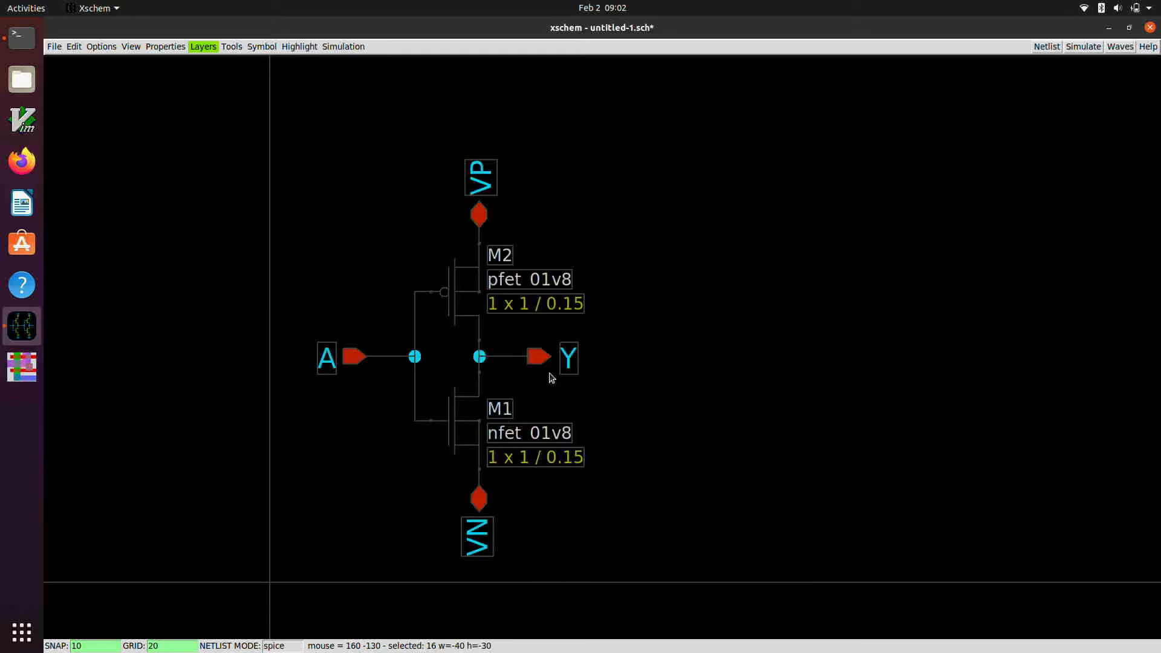
click(745, 327)
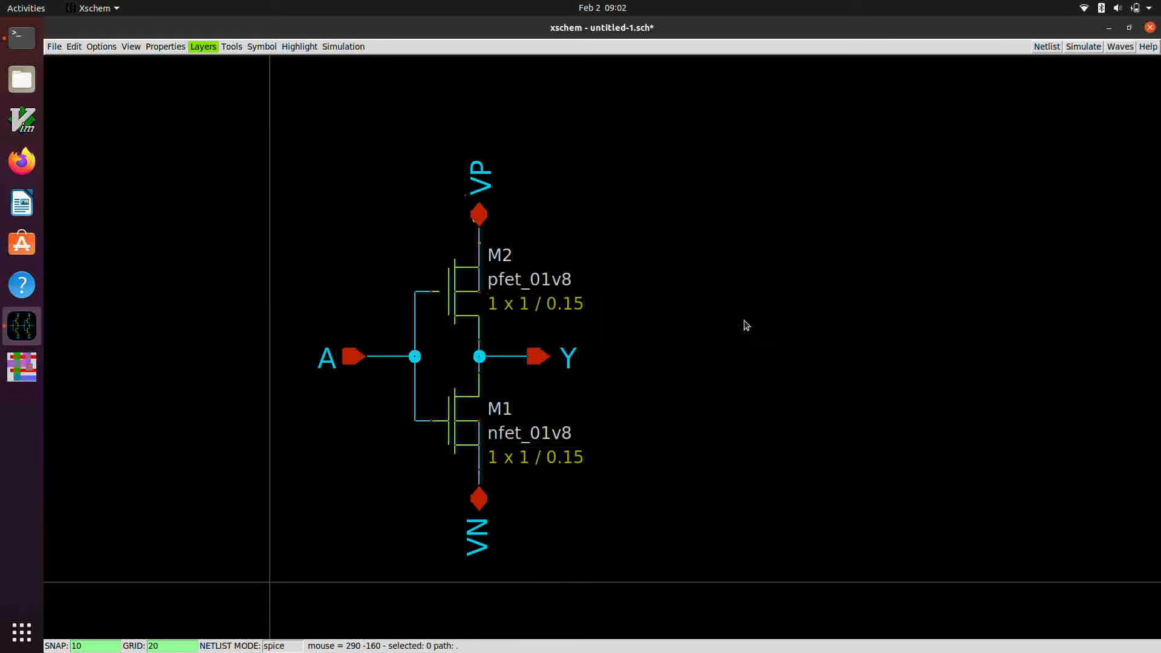
Step: Save the schematic as inverter.sch in the Documents/inverter_tutorial folder
click(54, 47)
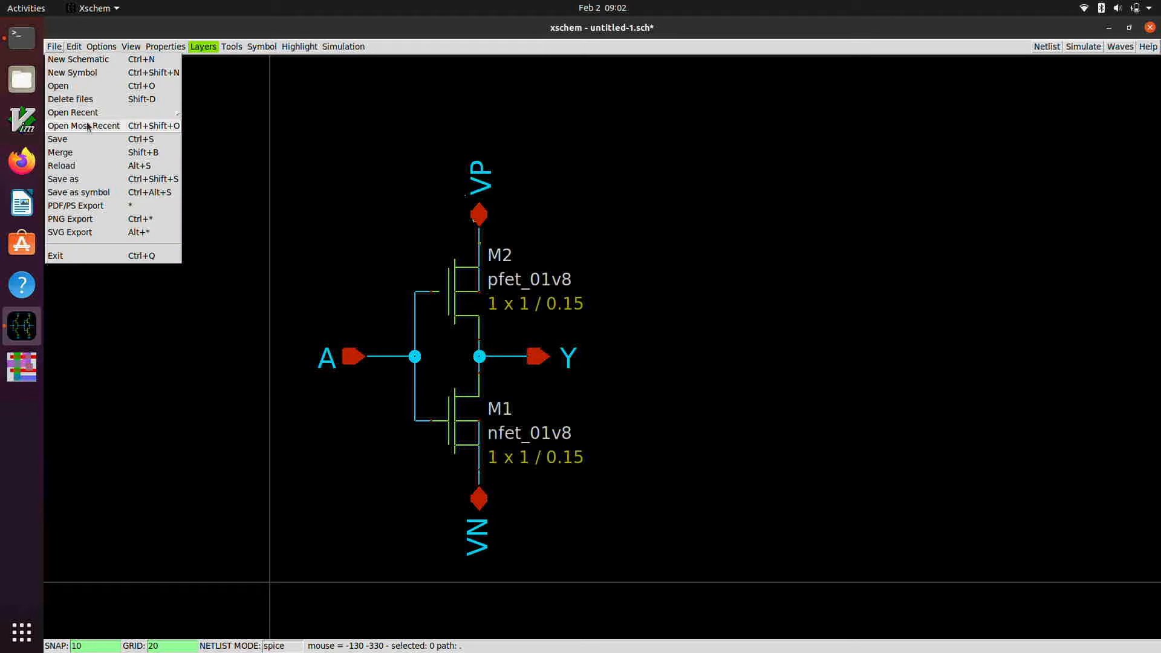
click(73, 180)
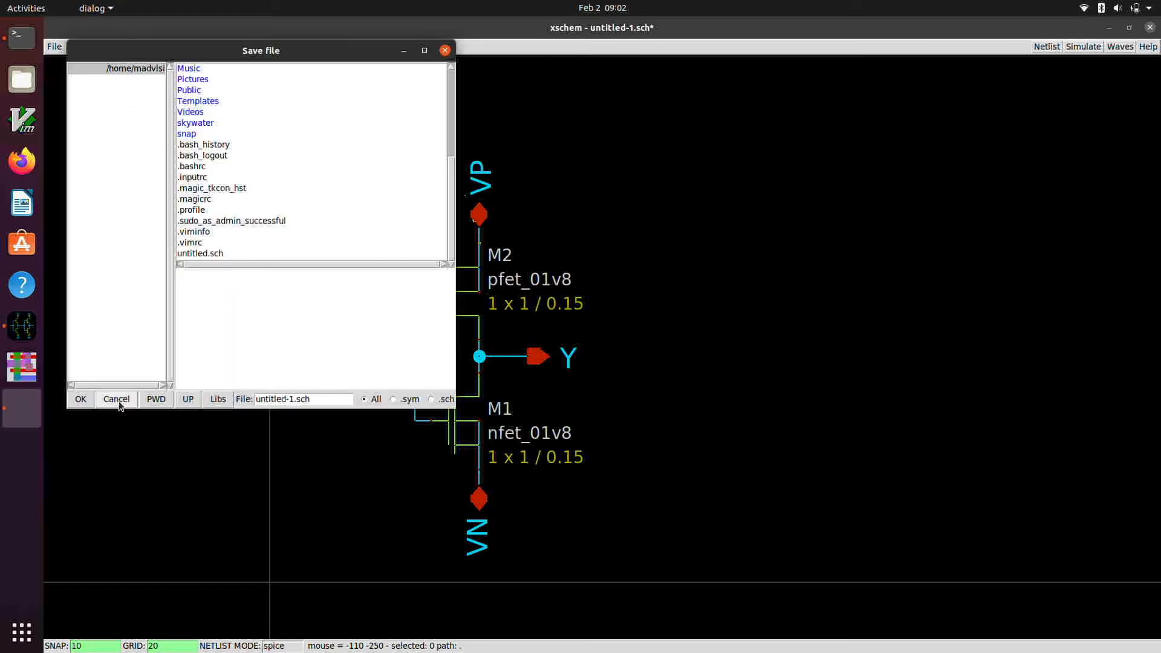
click(153, 398)
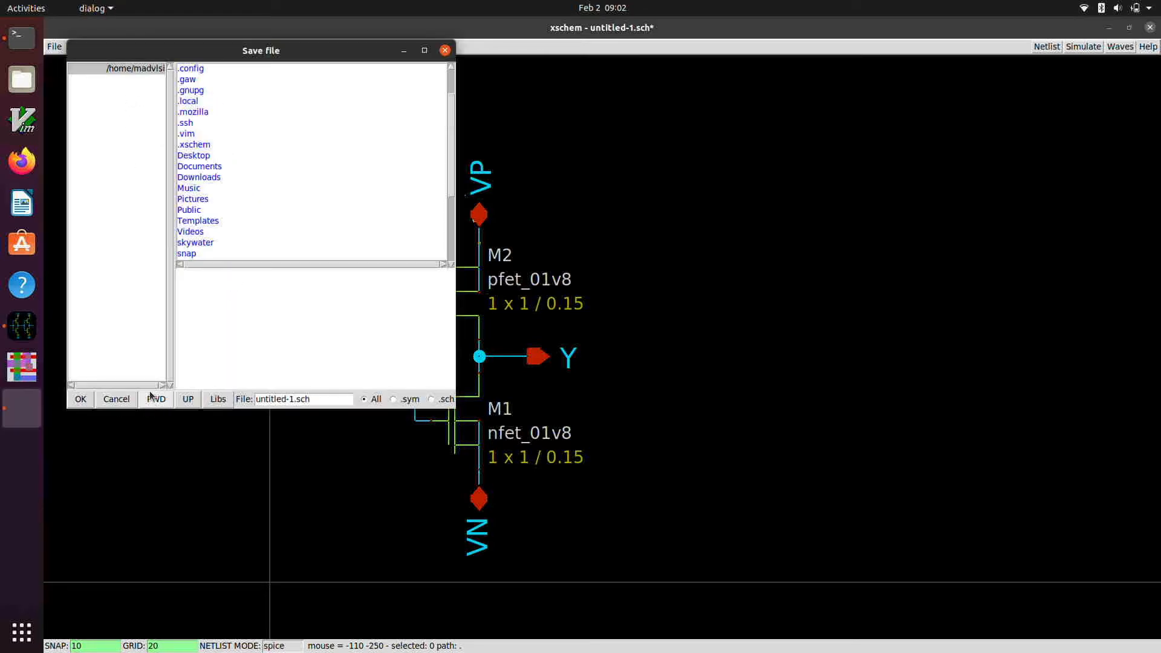
double_click(199, 167)
double_click(213, 90)
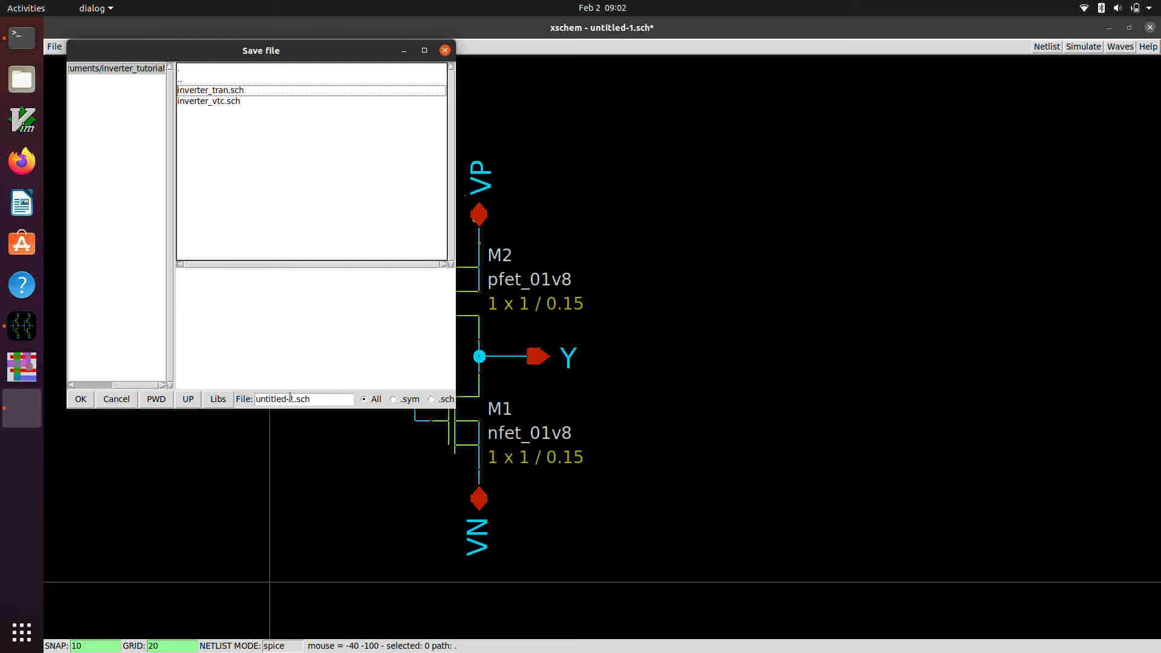
drag(291, 397, 234, 398)
text(i)
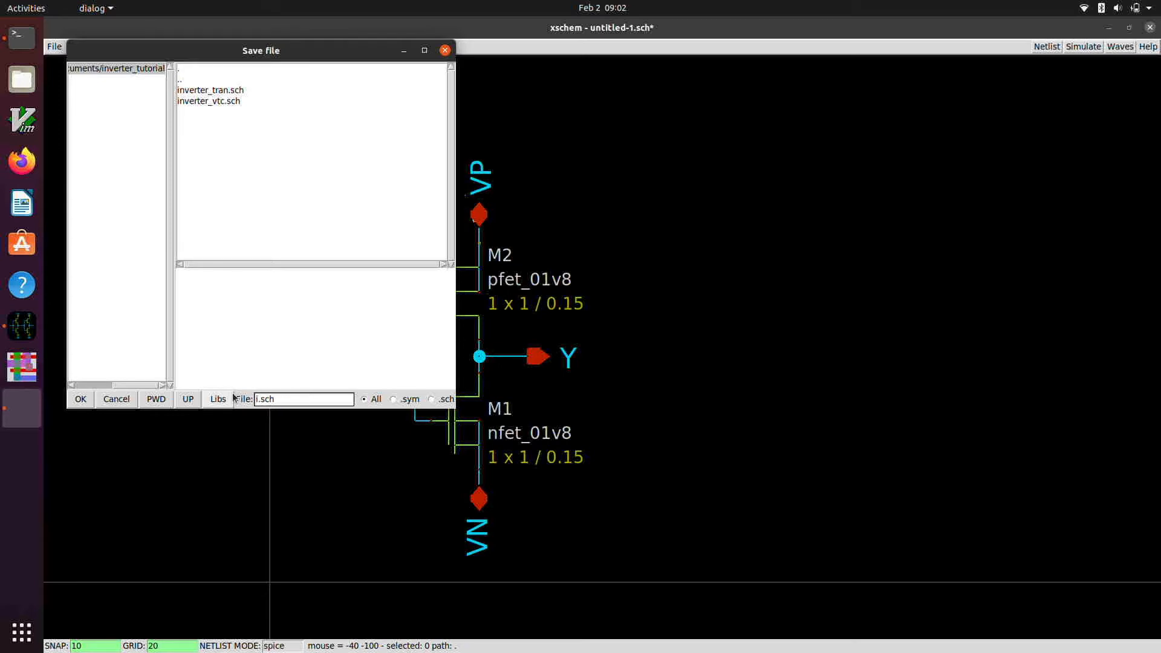
text(nverter)
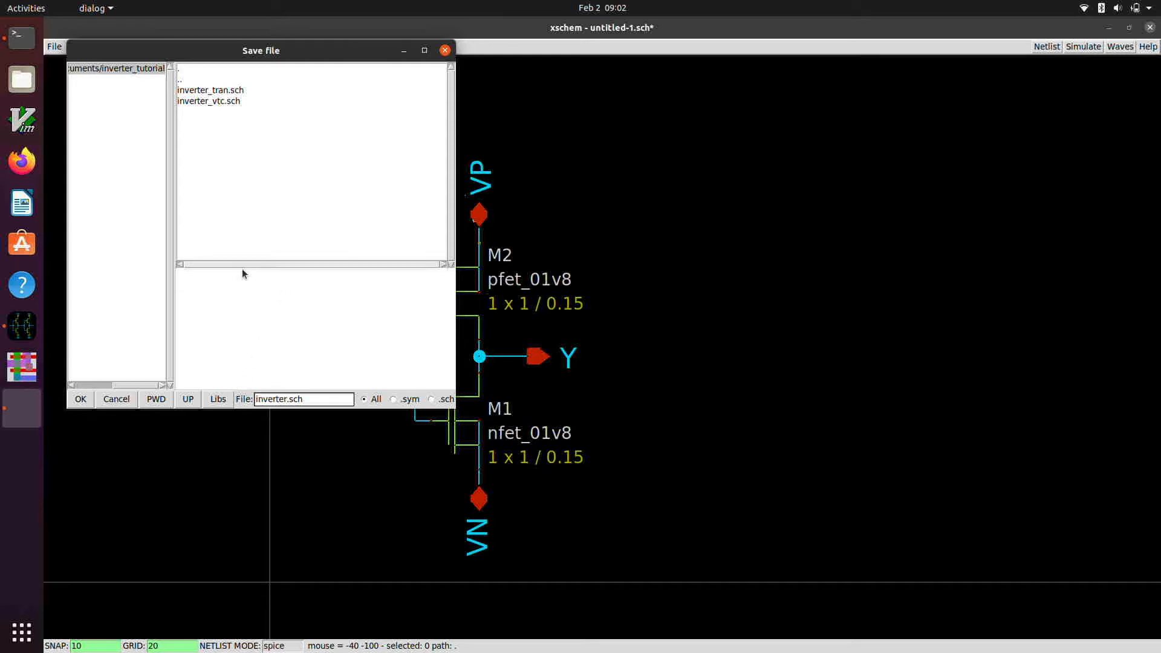
click(78, 400)
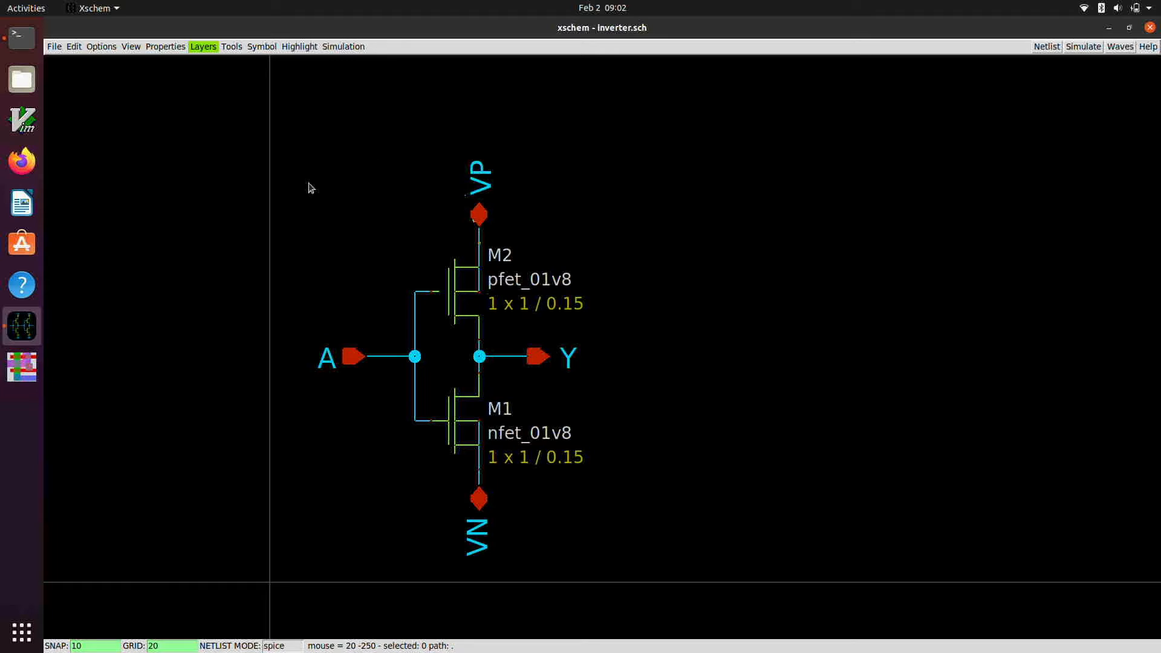
scroll(306, 189, down, 1)
scroll(307, 189, up, 1)
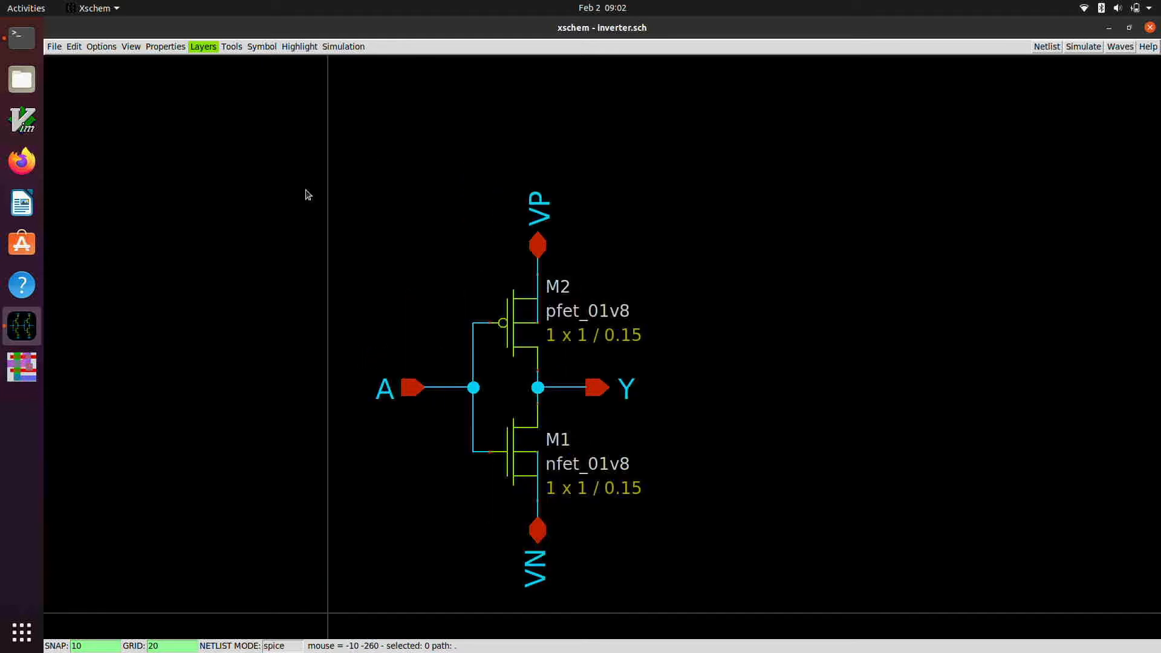
Step: Create a new empty symbol file
click(51, 47)
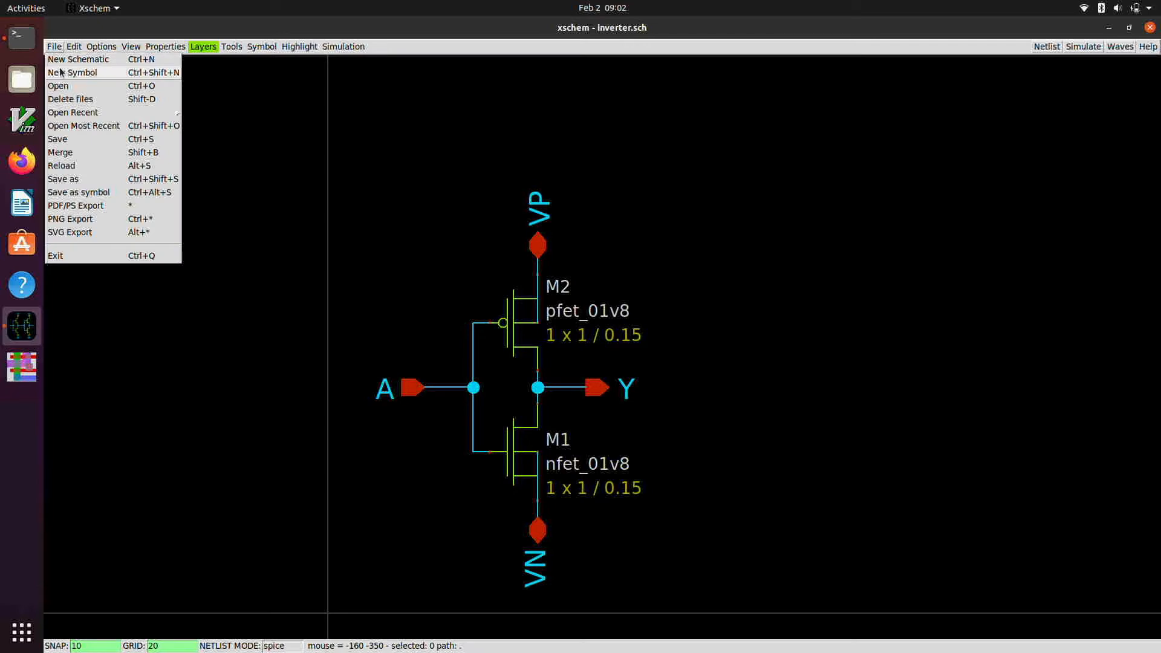
click(60, 73)
scroll(501, 477, down, 2)
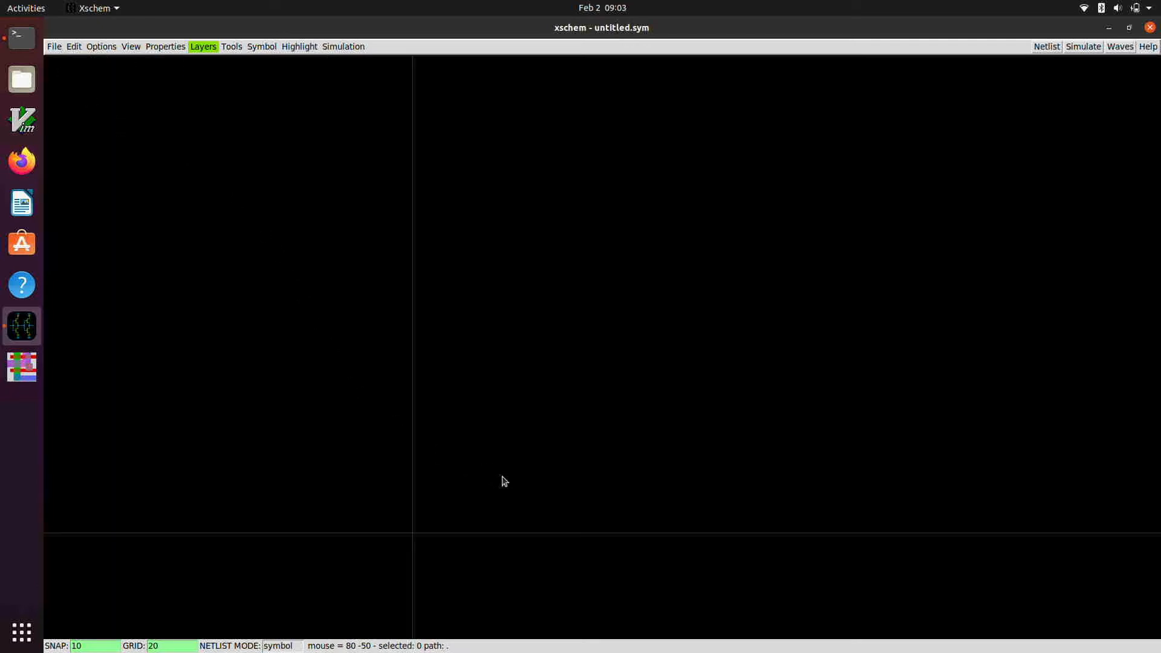
scroll(570, 608, up, 4)
scroll(570, 608, down, 2)
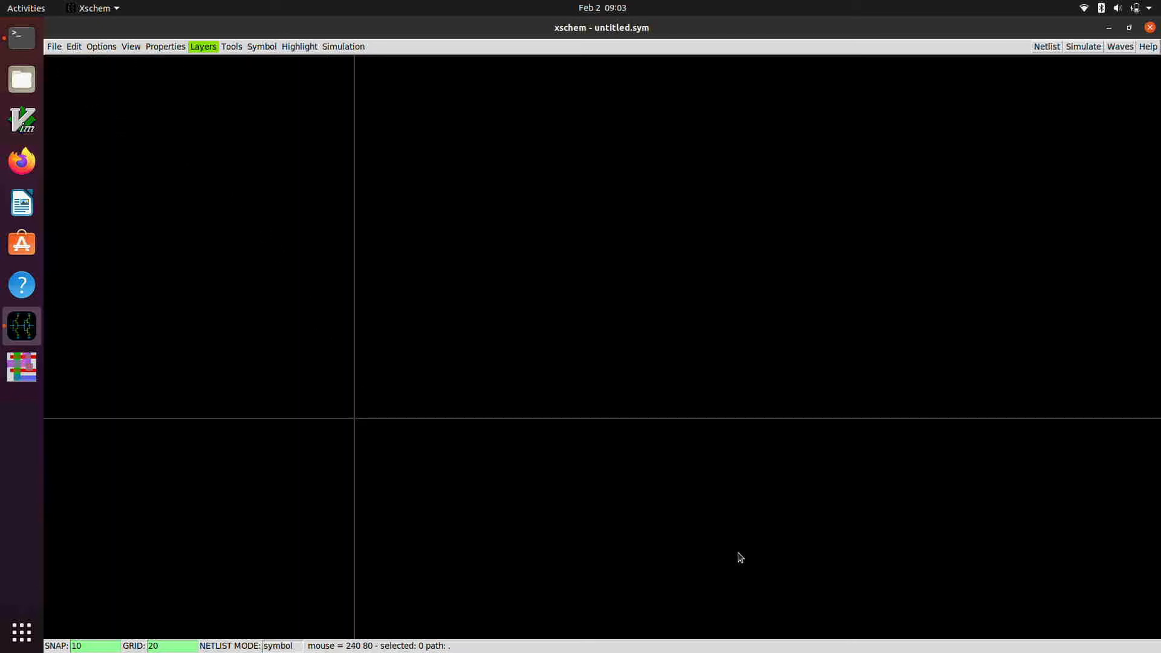
scroll(736, 555, up, 2)
scroll(734, 553, down, 1)
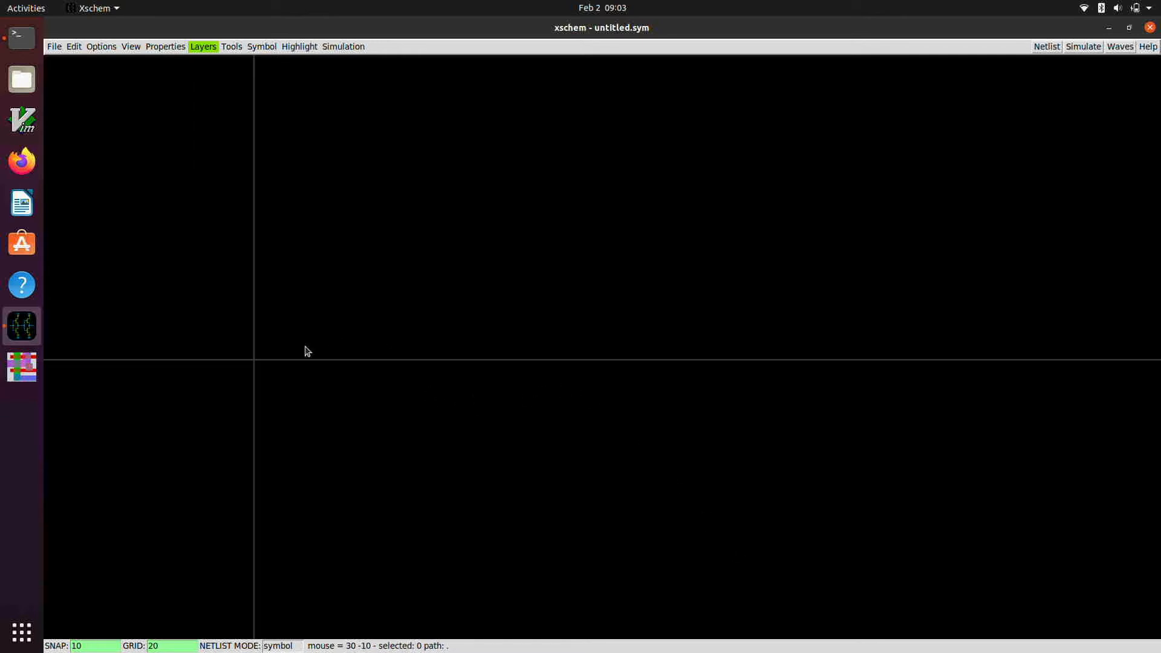
Step: Place a symbol pin on the horizontal axis at (30, 0) and edit its name and direction properties
click(261, 46)
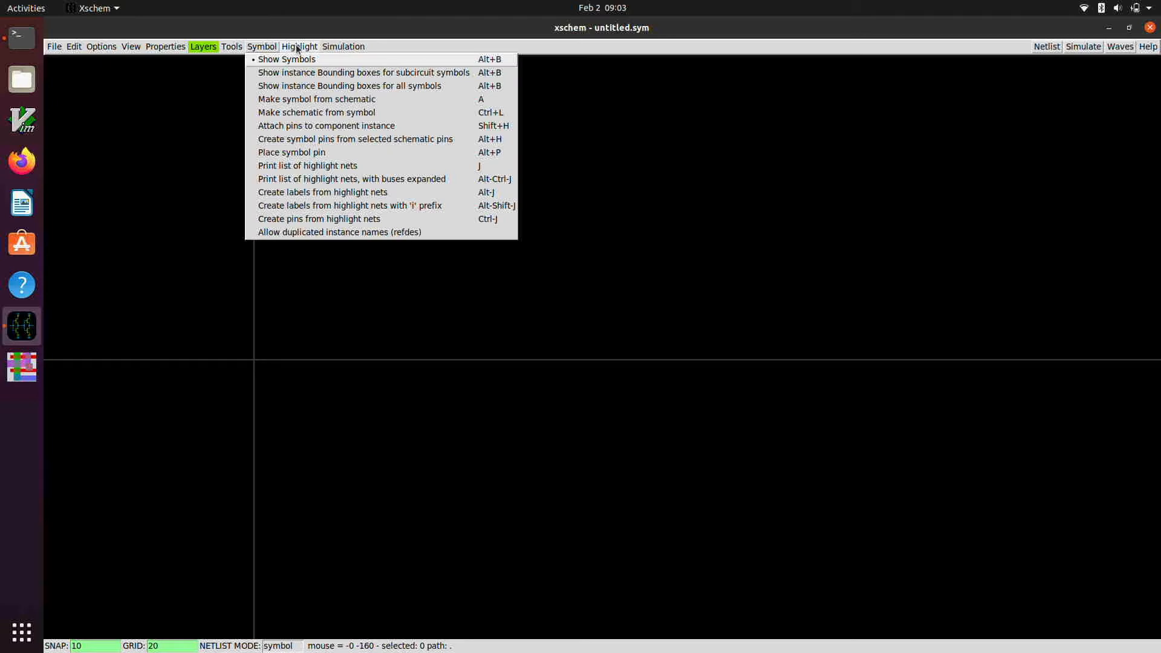
click(282, 152)
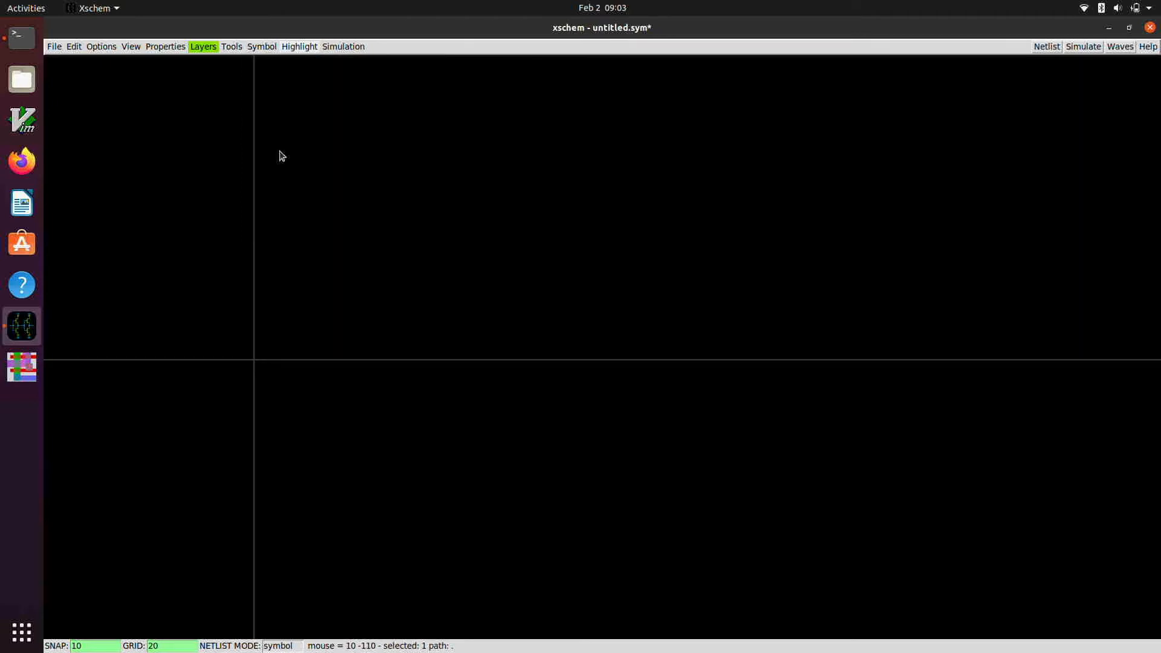
click(310, 363)
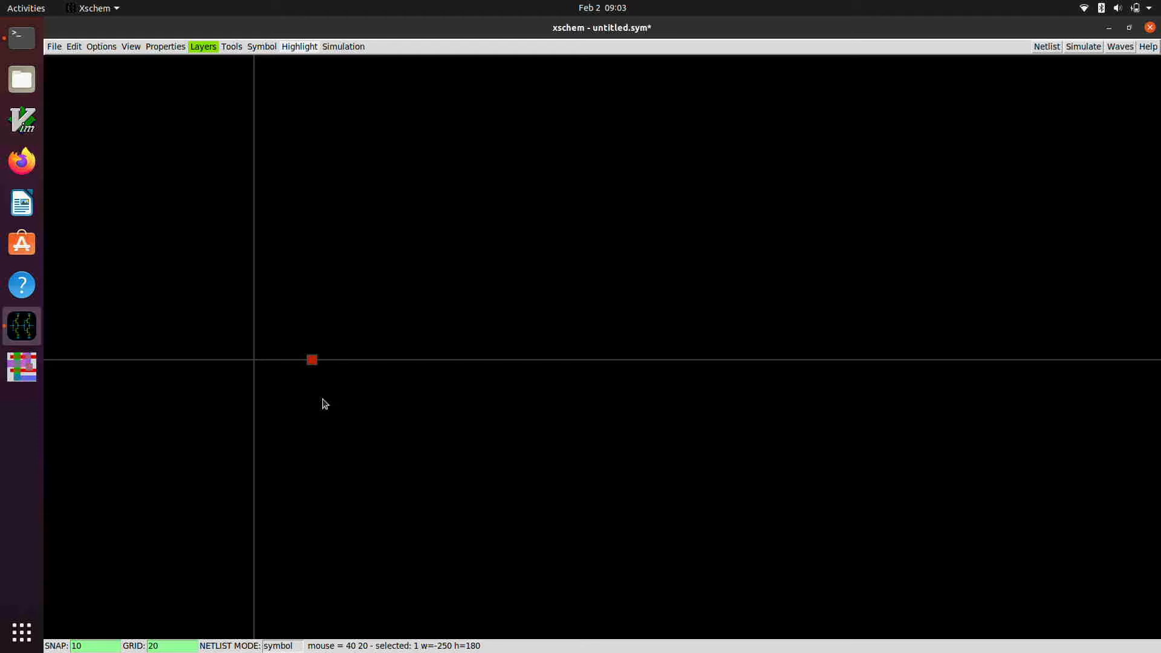
double_click(310, 363)
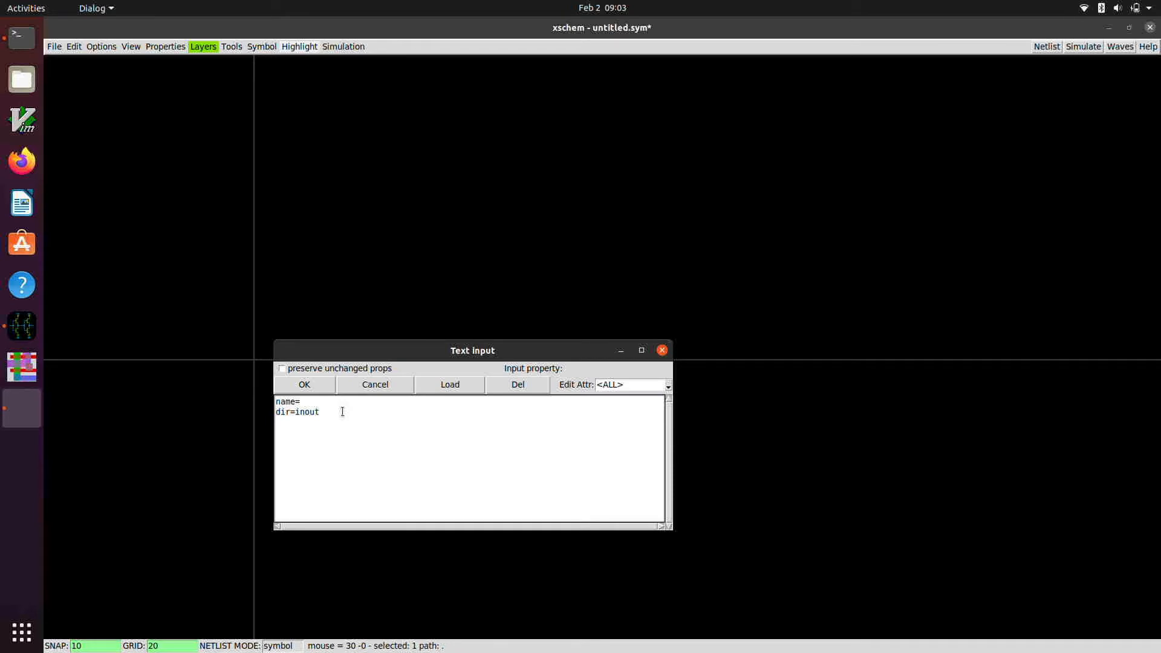
click(324, 418)
text(]\]]\)
click(297, 379)
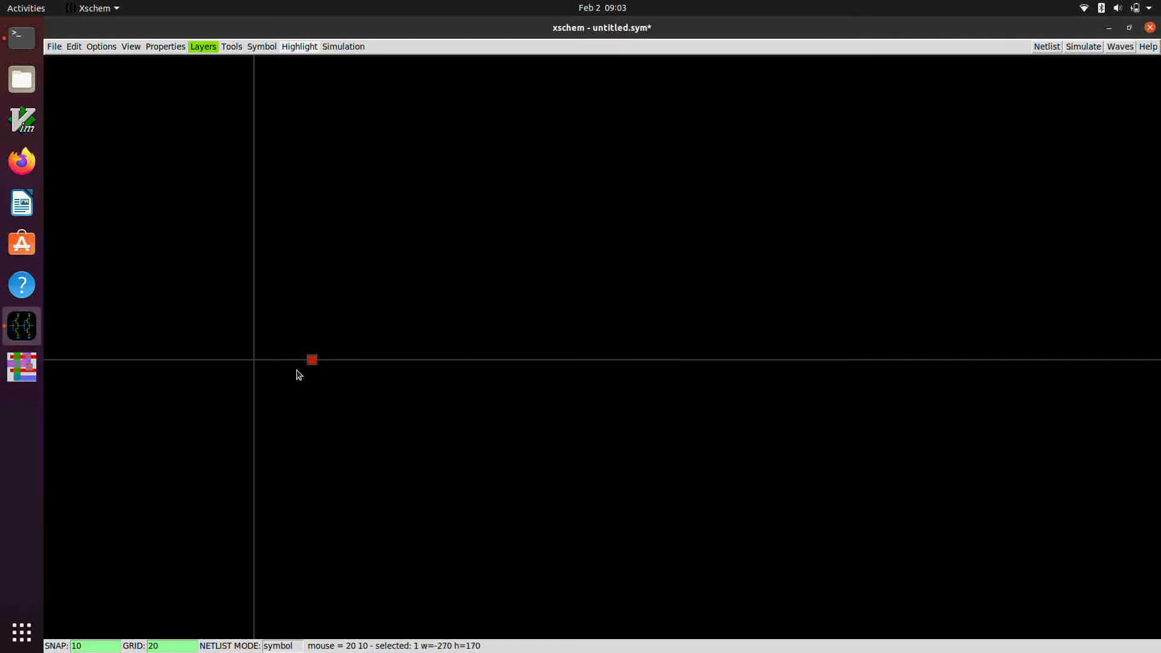
Step: Place a second symbol pin on the horizontal axis at (90, 0)
click(262, 47)
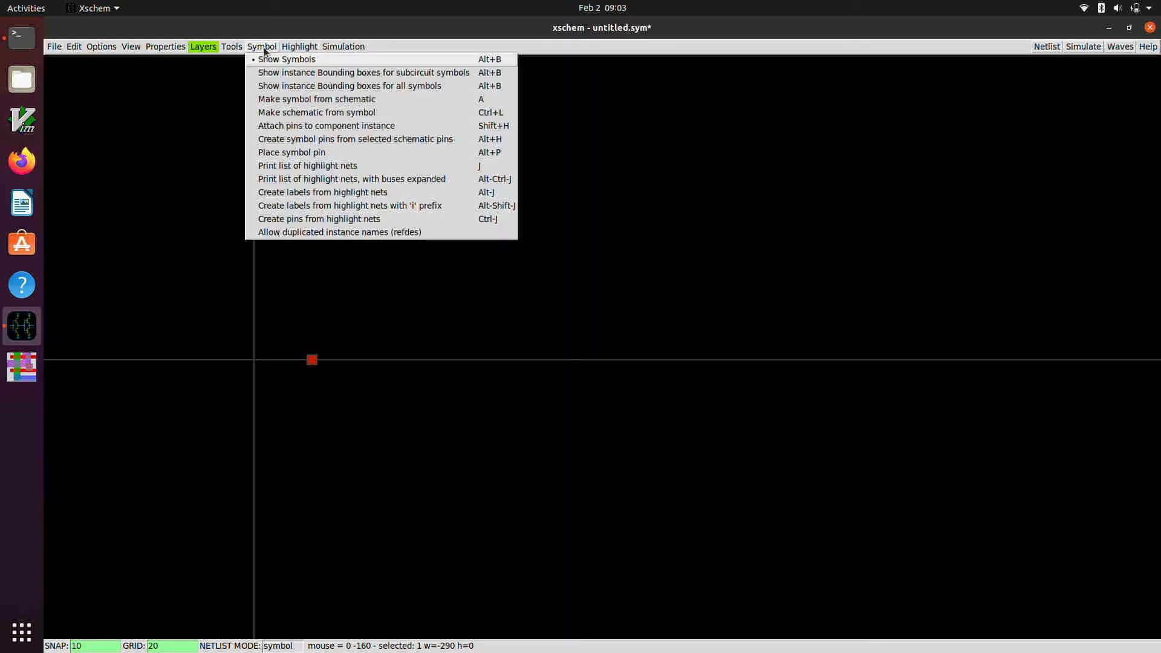
click(287, 156)
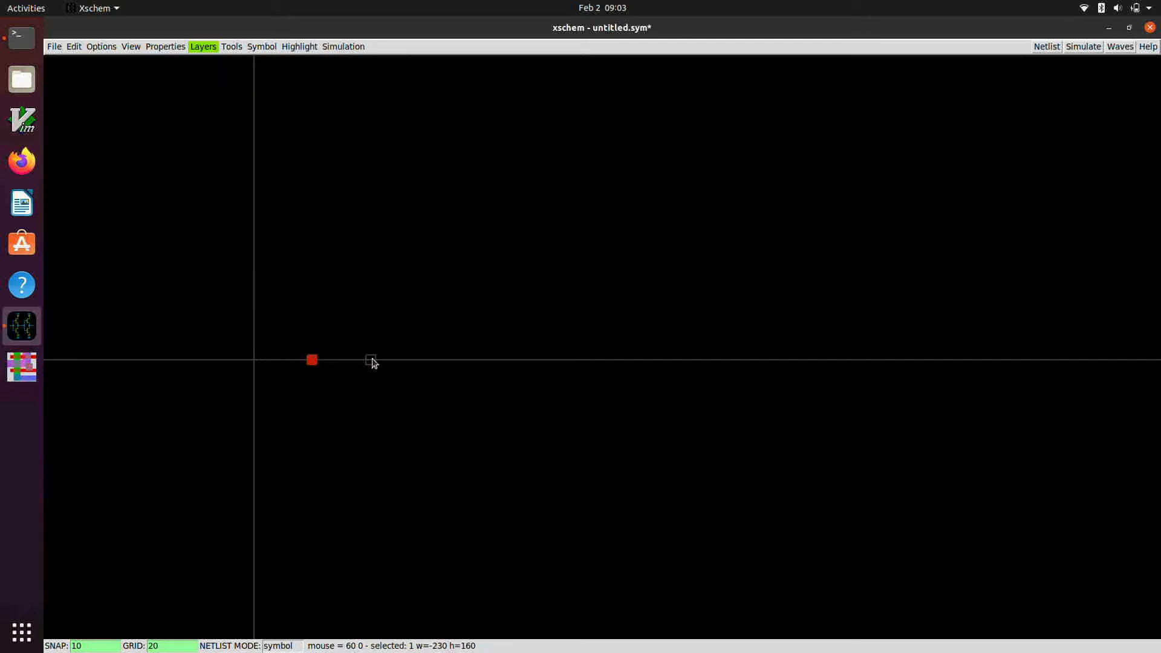
click(429, 359)
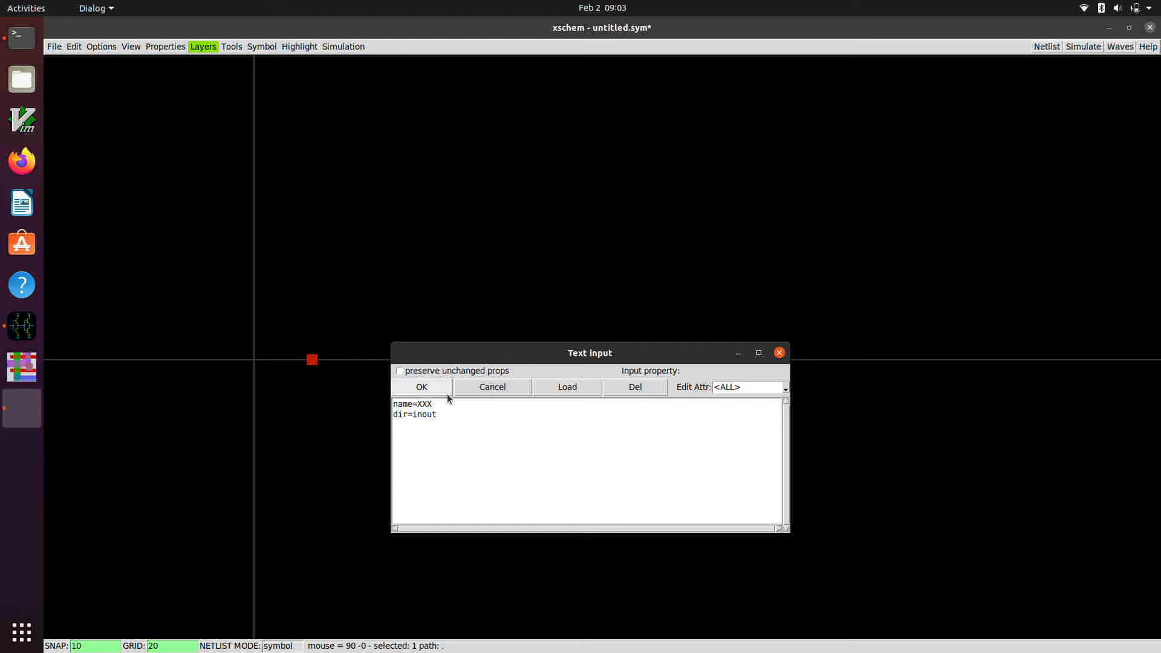
click(483, 391)
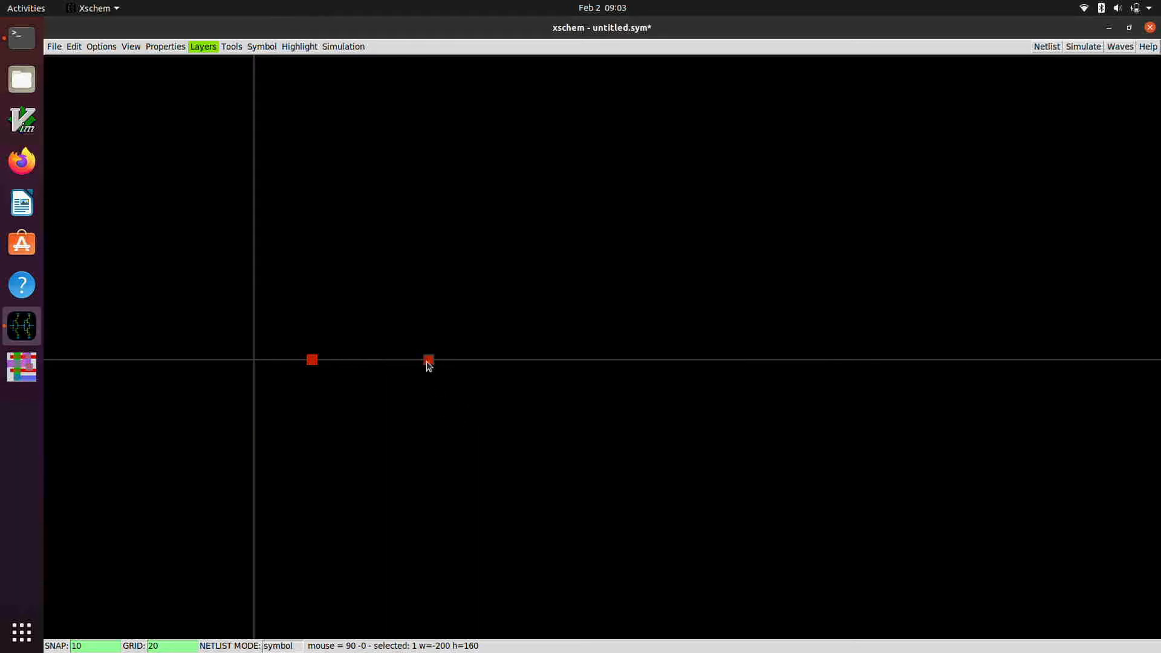
Step: Name the pin at (90, 0) Y and set its direction to out
click(429, 362)
key(q)
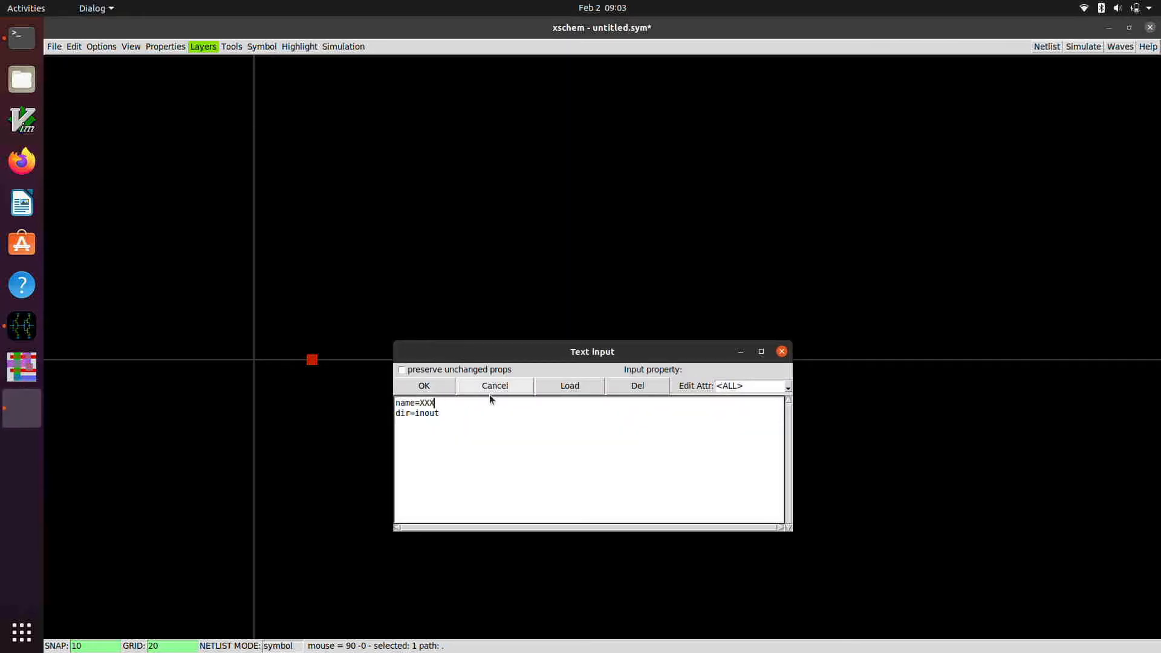
key(BackSpace)
key(BackSpace)
key(BackSpace)
text(Y)
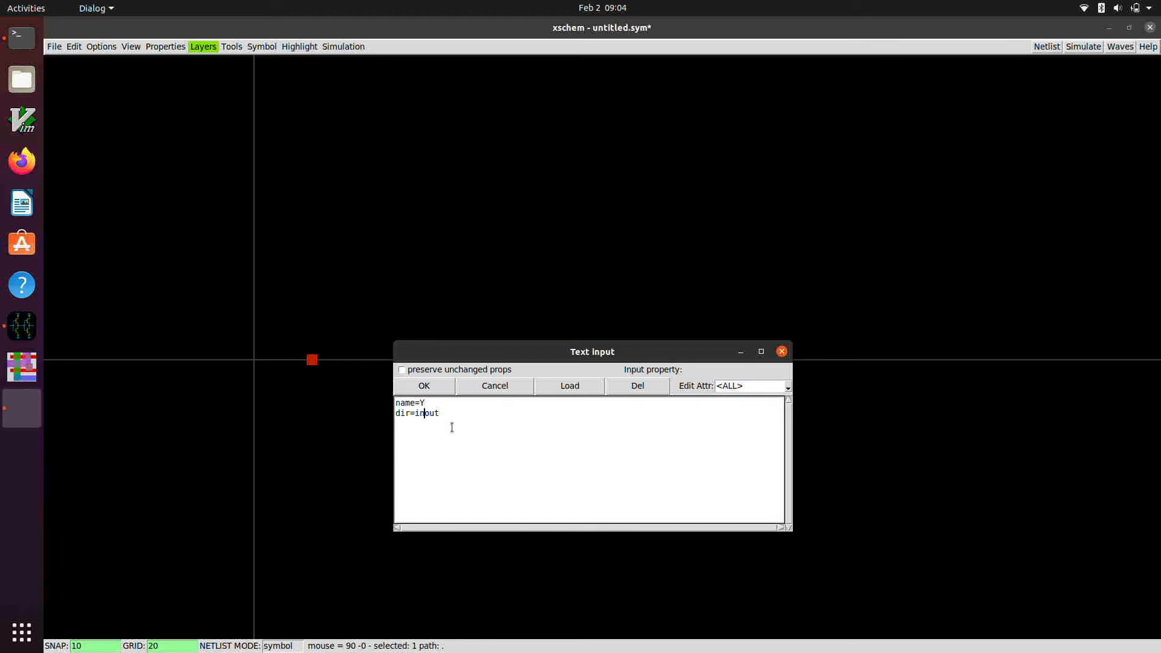
key(BackSpace)
key(BackSpace)
click(425, 387)
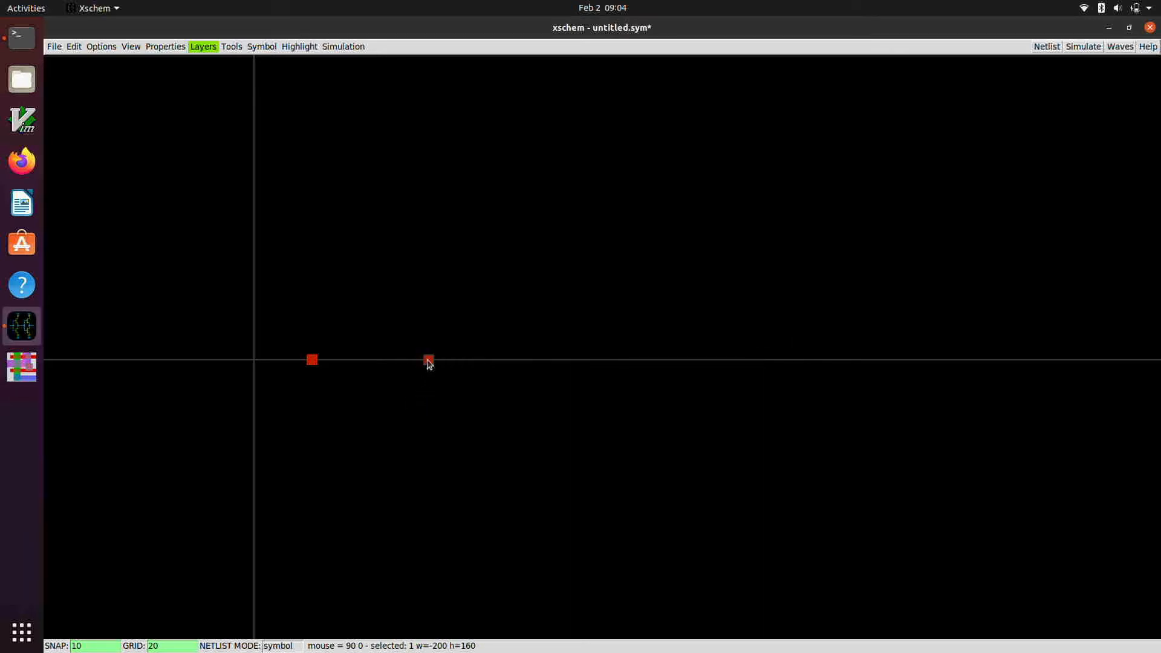
Step: Copy the Y pin to (60, -30), name the copy VP and set its direction to inout
drag(429, 361, 380, 305)
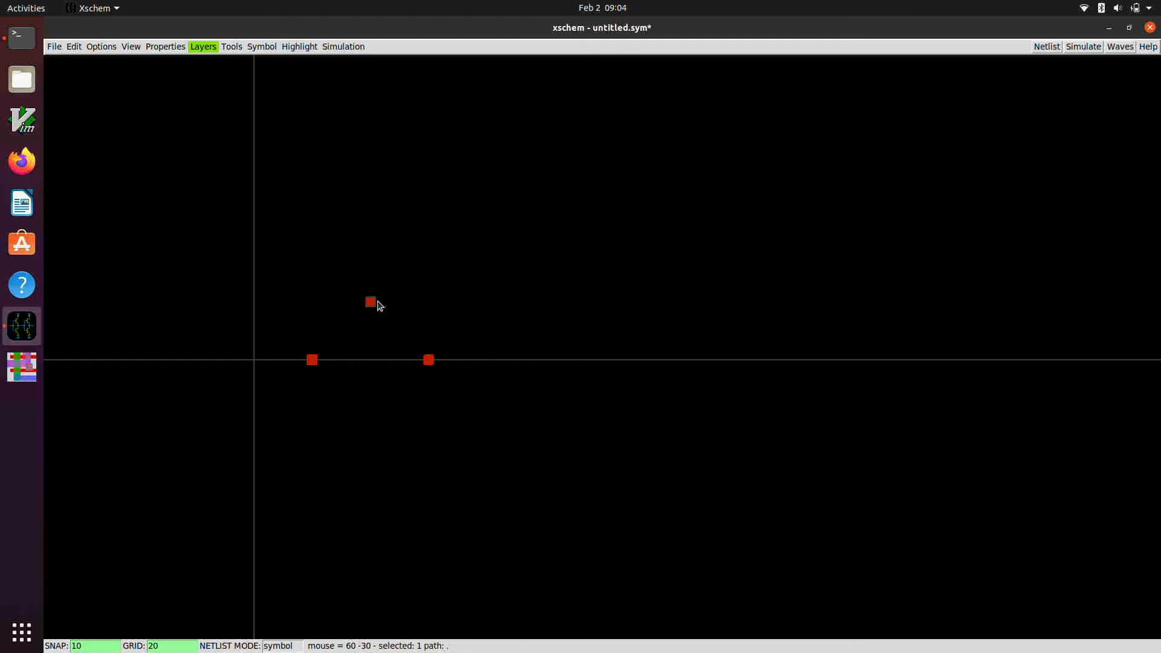
double_click(370, 302)
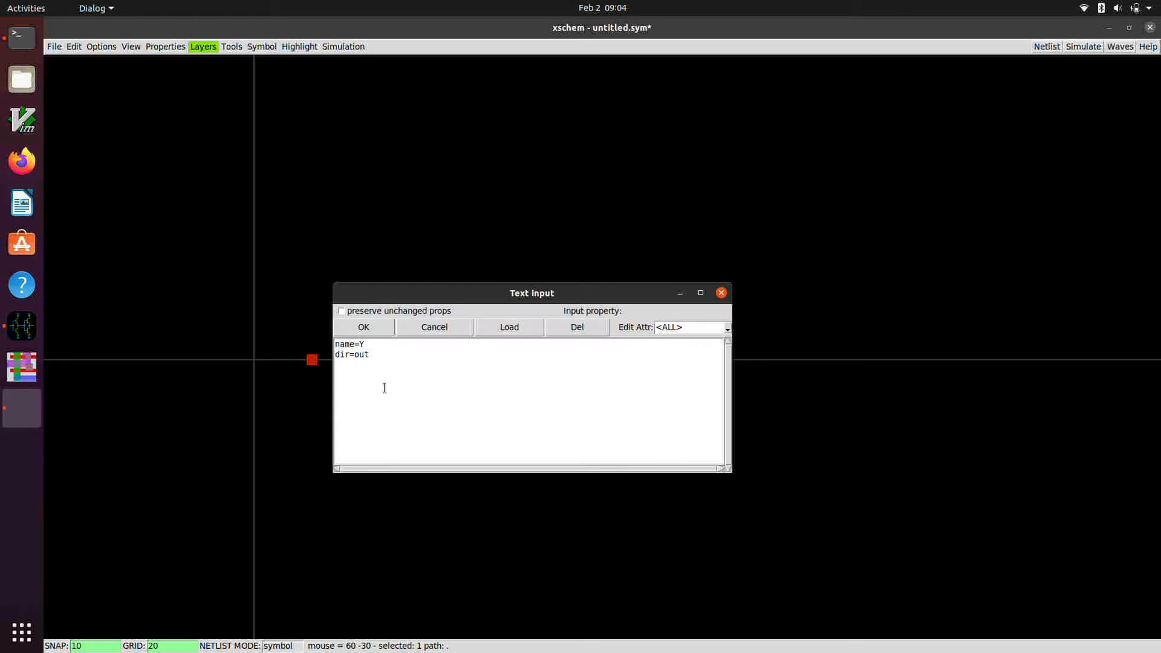
click(394, 343)
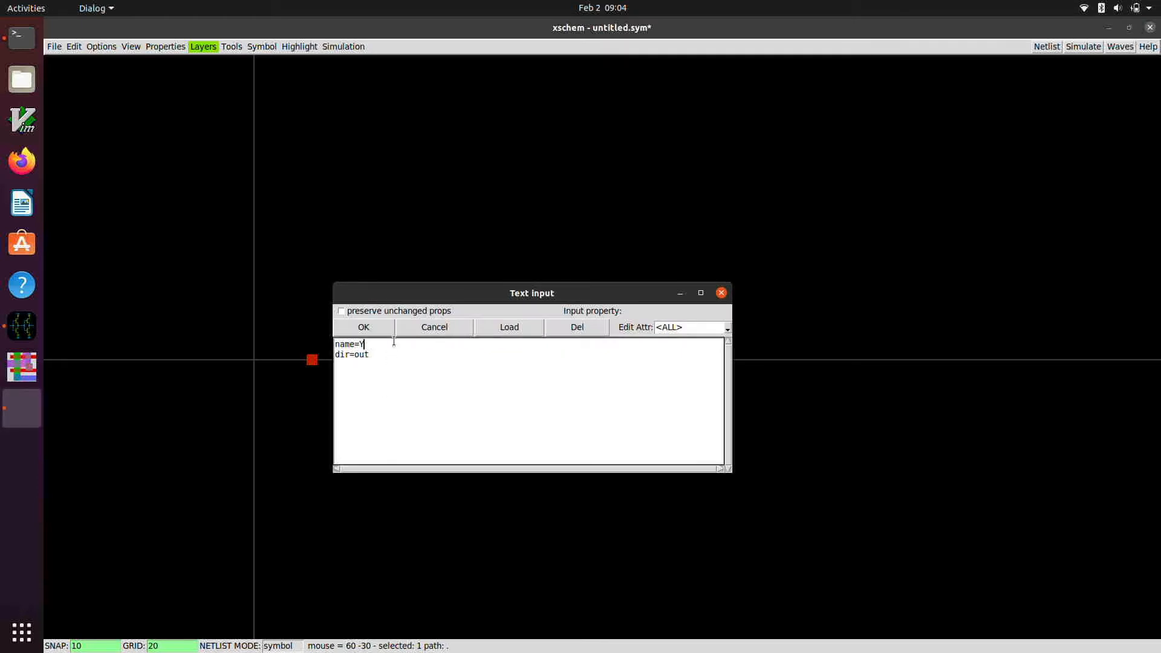
key(BackSpace)
text(VP)
click(382, 355)
text(inout)
click(363, 328)
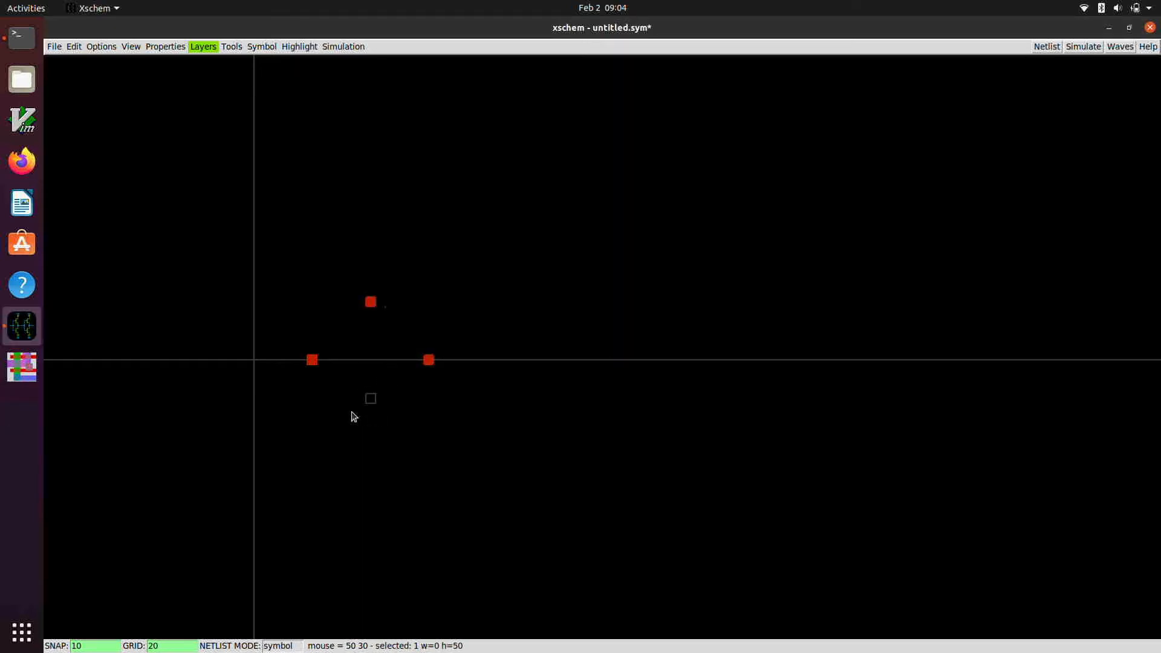
Step: Copy the VP pin straight down to (60, 30) and name the copy VN, keeping direction inout
click(356, 445)
double_click(371, 417)
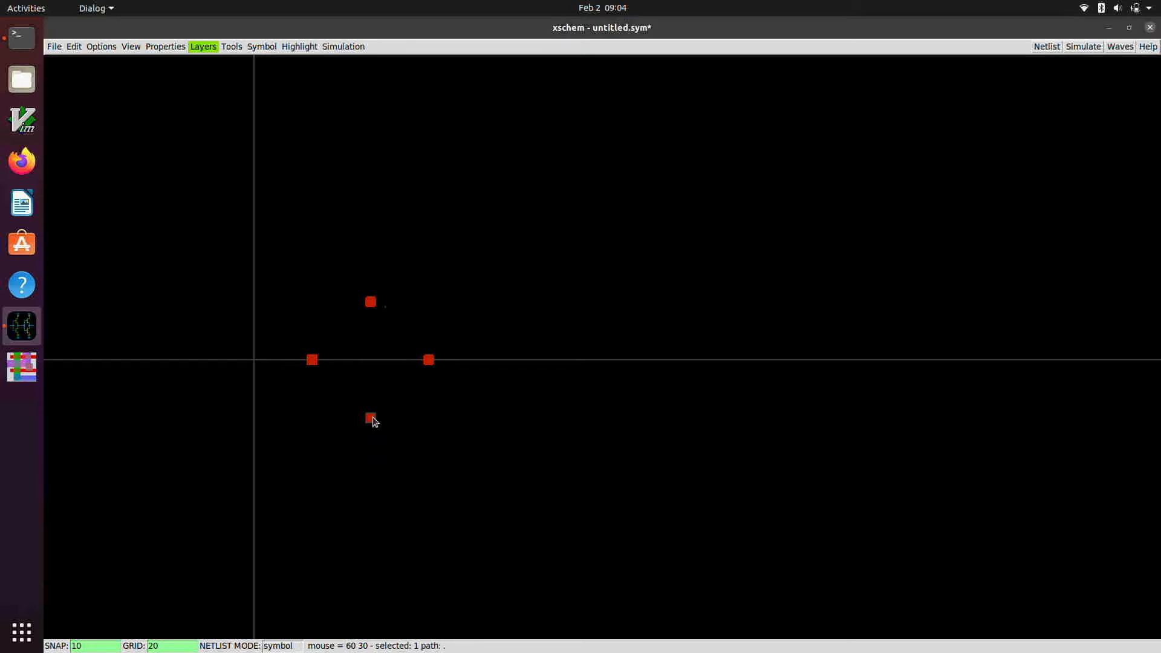
click(394, 448)
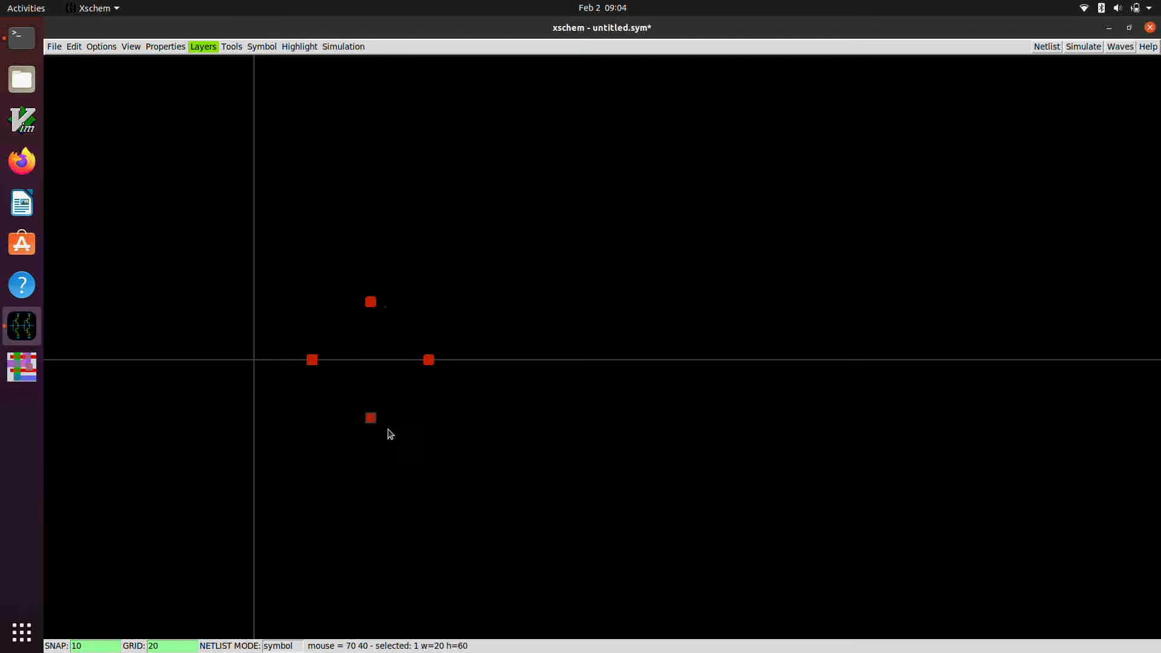
double_click(373, 420)
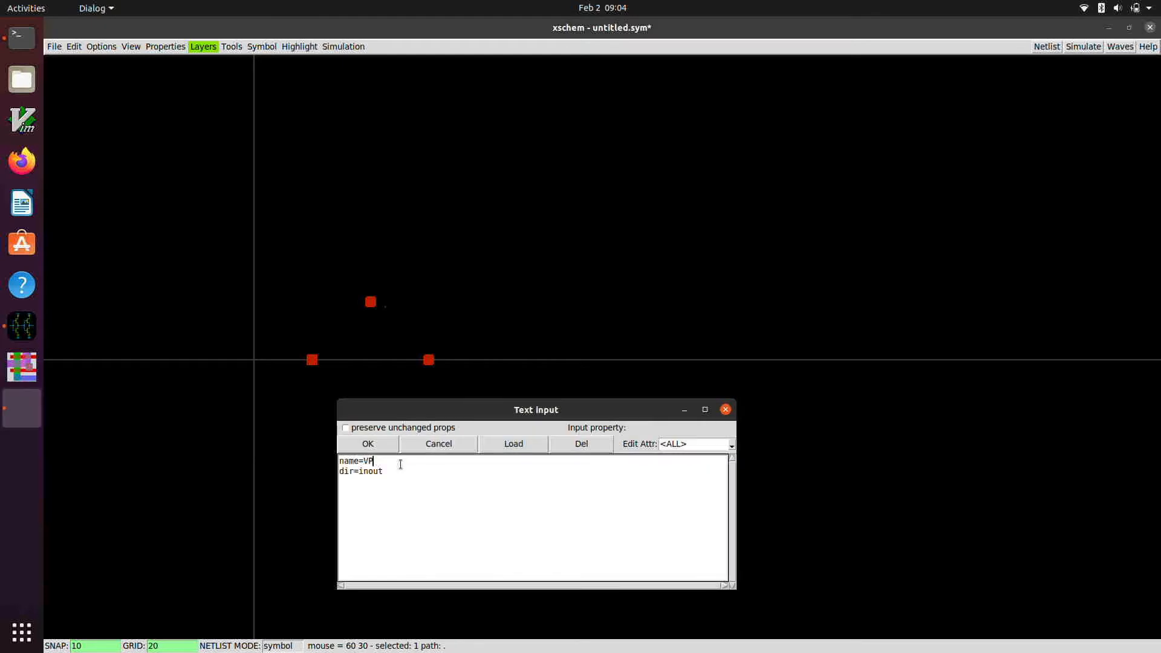
key(BackSpace)
text(N)
click(409, 473)
key(Left)
key(Left)
key(Left)
click(367, 446)
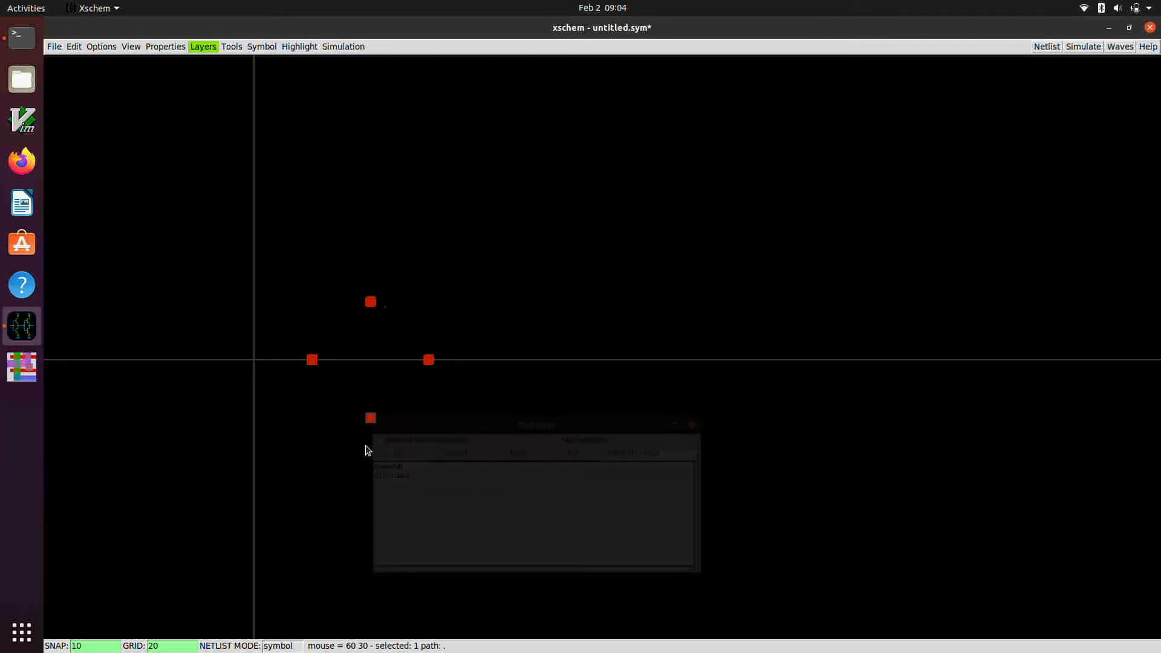
Step: Try halving and doubling the snap spacing, including a snap of 5, and return it to 10
scroll(392, 379, up, 3)
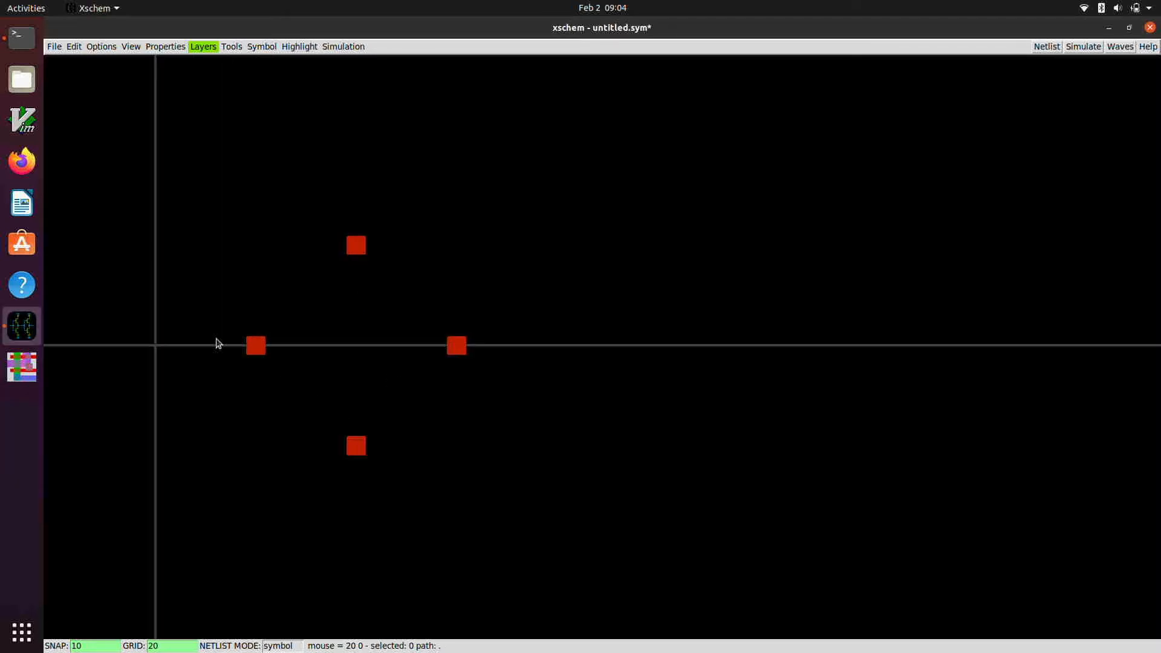
scroll(218, 343, up, 3)
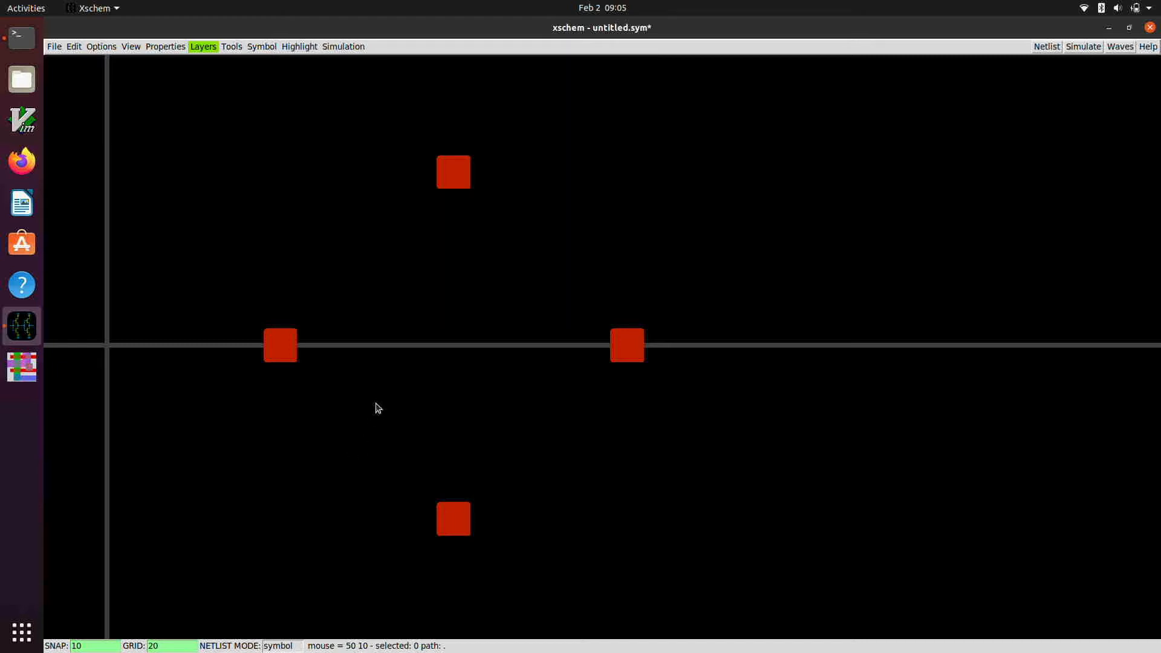
key(g)
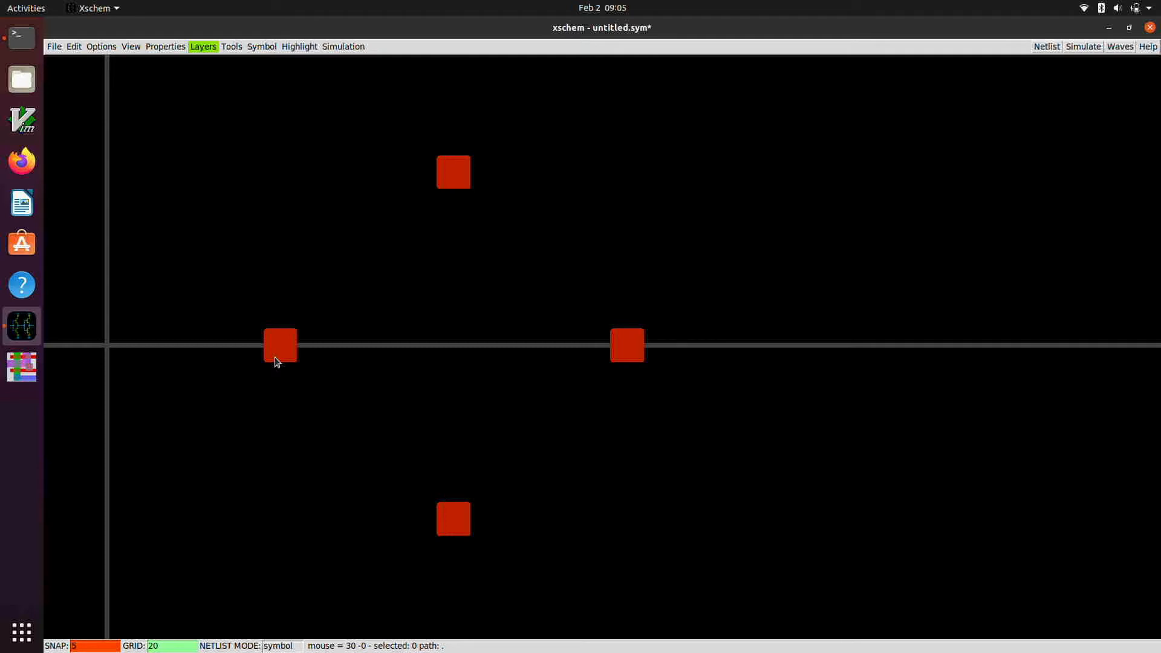
key(shift+g)
key(g)
key(g)
key(shift+g)
key(shift+g)
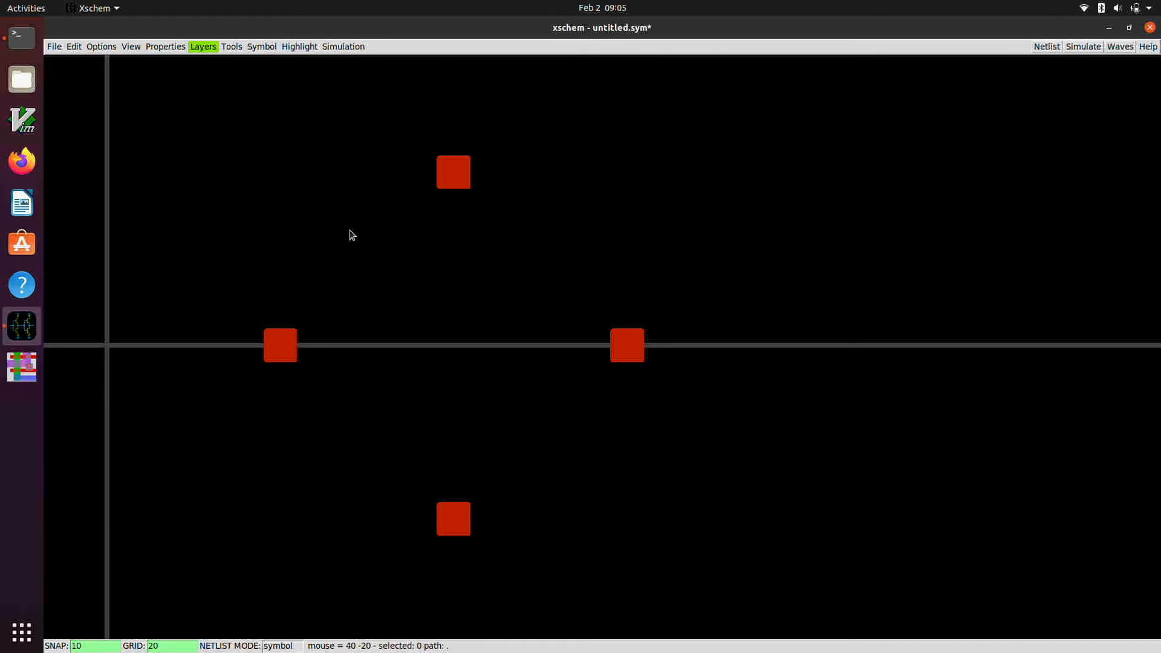
Step: Draw a triangle of three lines between the pins, with corners at (40, -20), (40, 20) and (70, 0)
key(l)
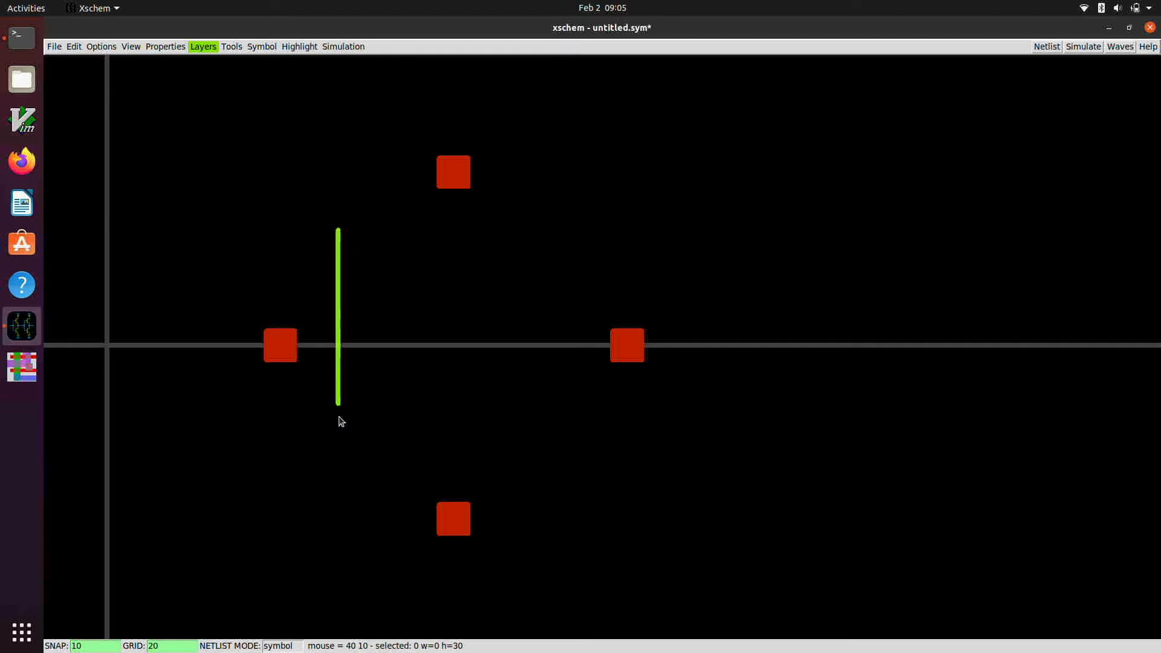
click(338, 450)
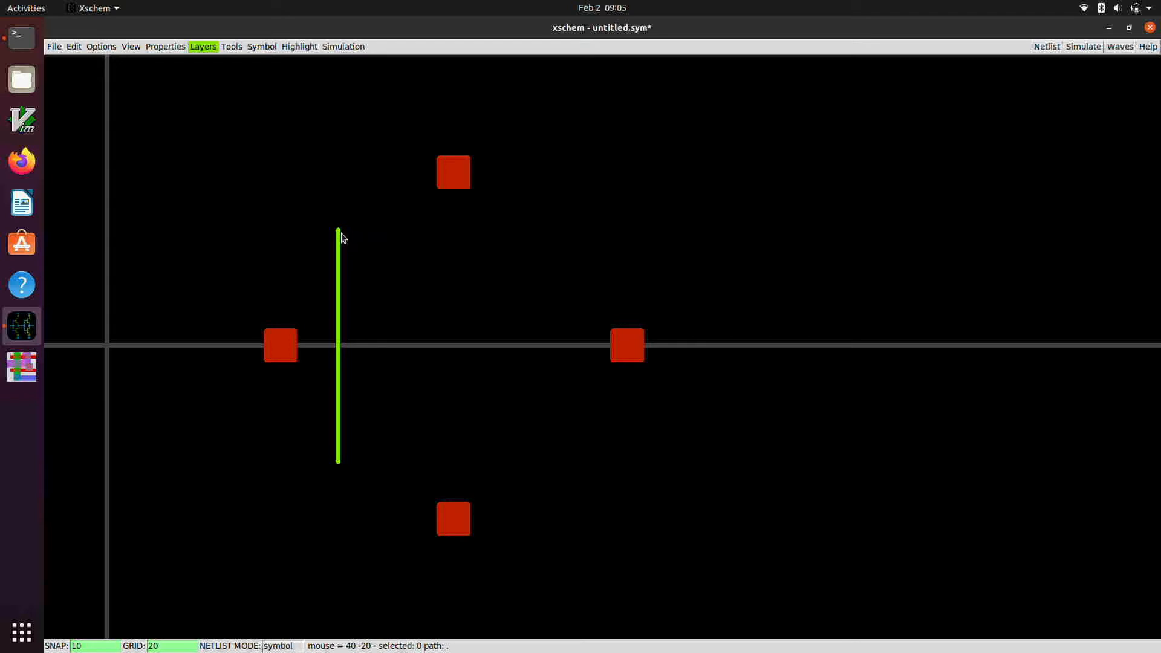
key(l)
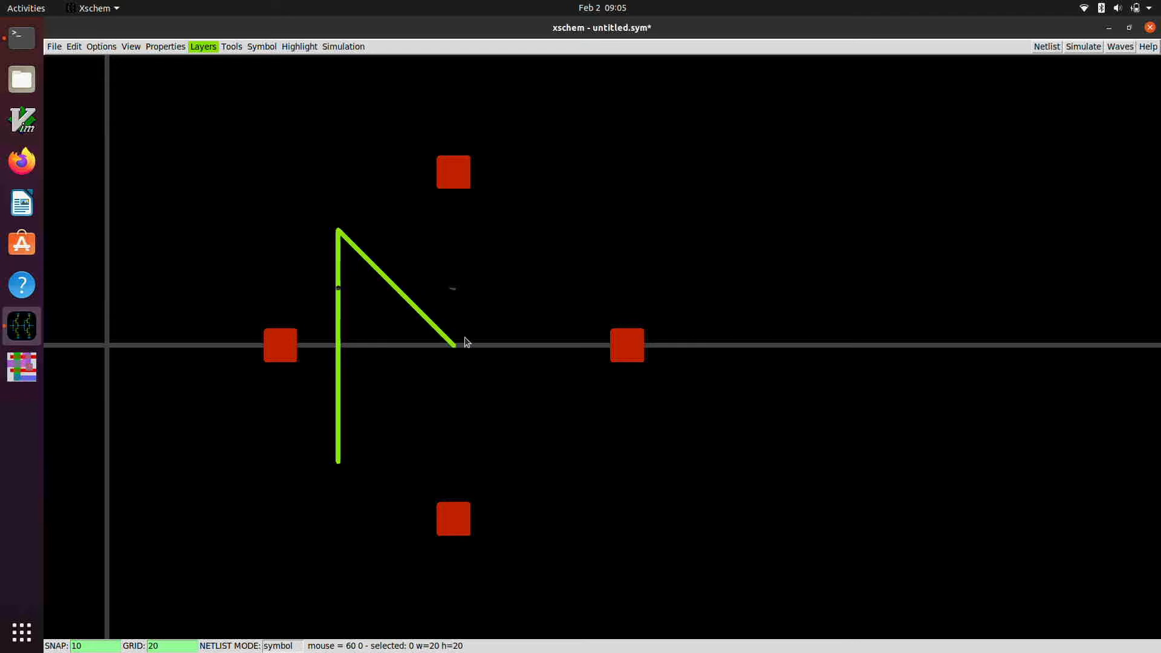
click(513, 345)
click(340, 463)
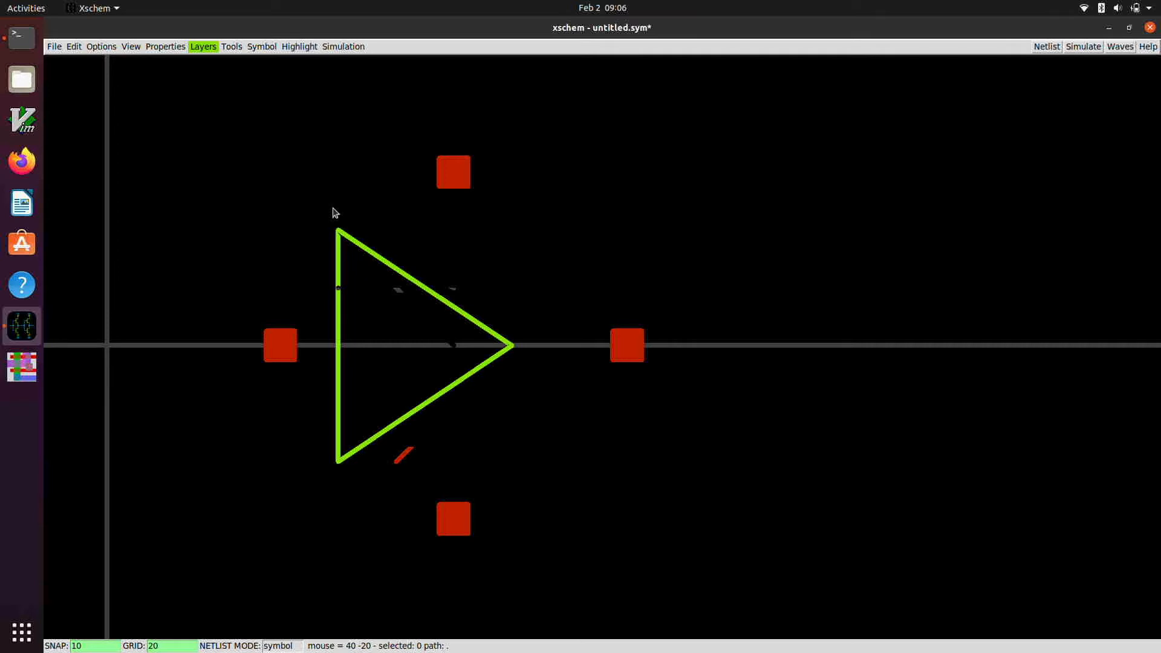
Step: Set the snap spacing to 5 and move the whole triangle 5 units toward the Y pin
key(shift+g)
key(g)
key(g)
drag(309, 200, 555, 493)
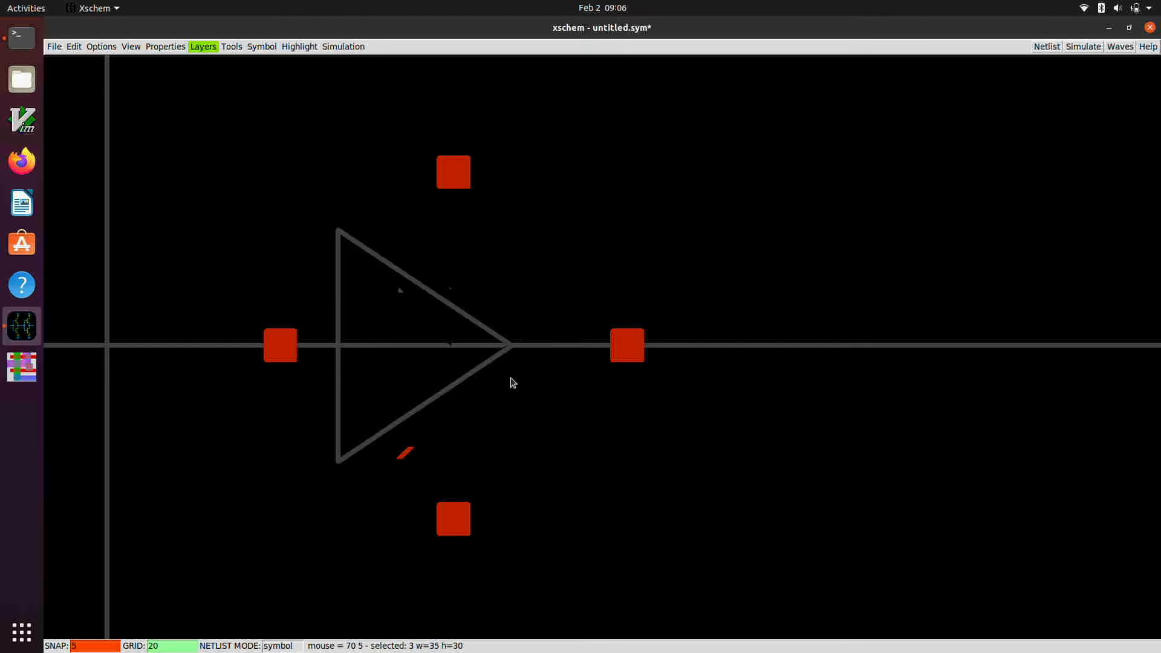
key(m)
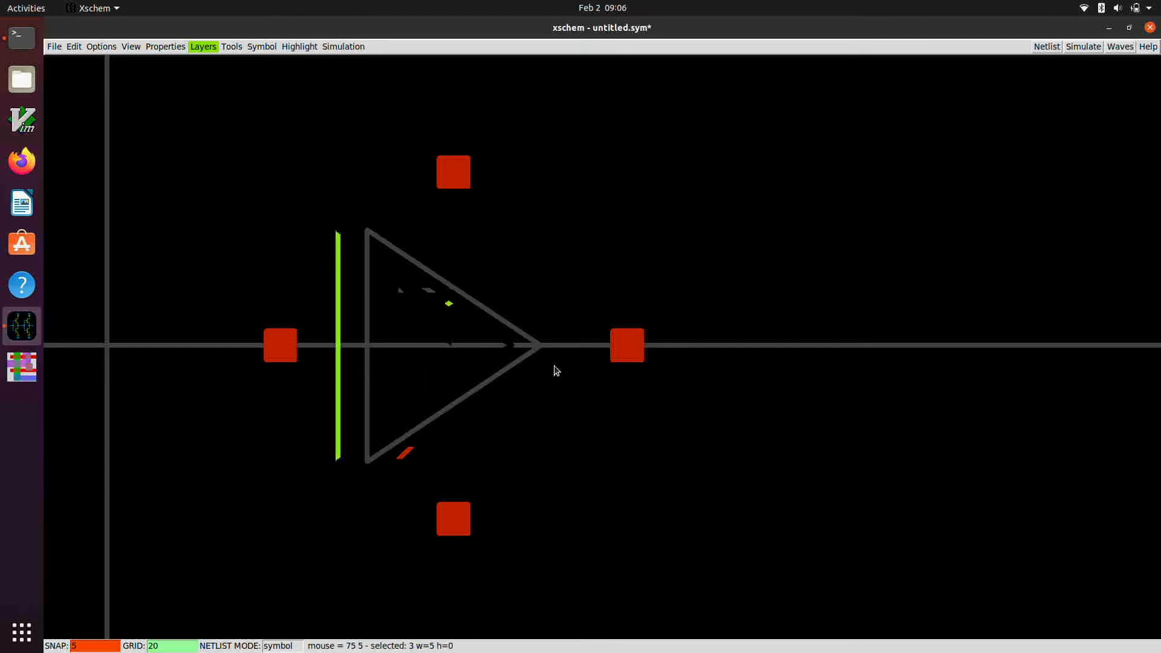
click(557, 371)
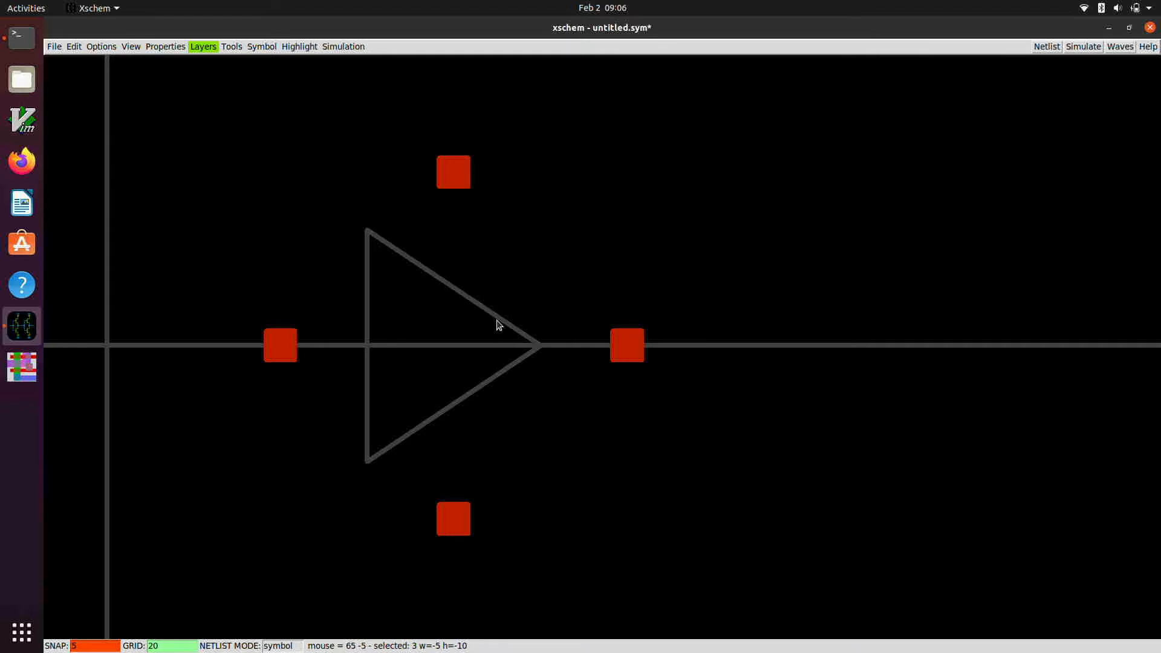
Step: Draw straight lead lines from VP to (60, -10), VN to (60, 10), A to (45, 0) and Y to (85, 0)
click(531, 398)
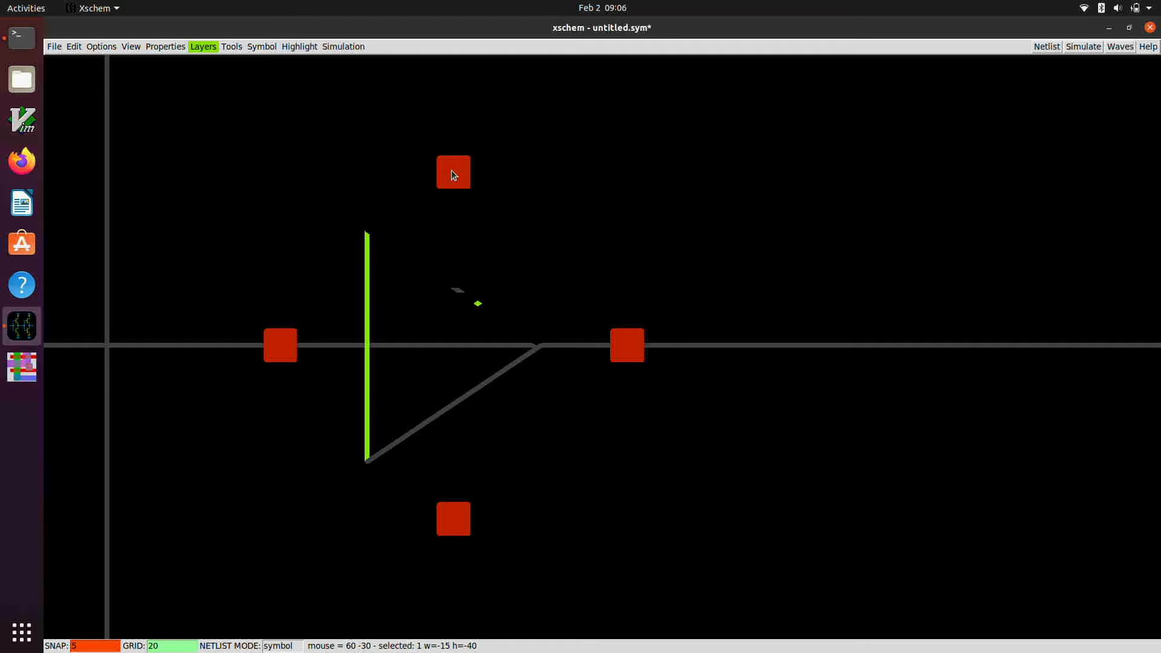
drag(454, 175, 459, 290)
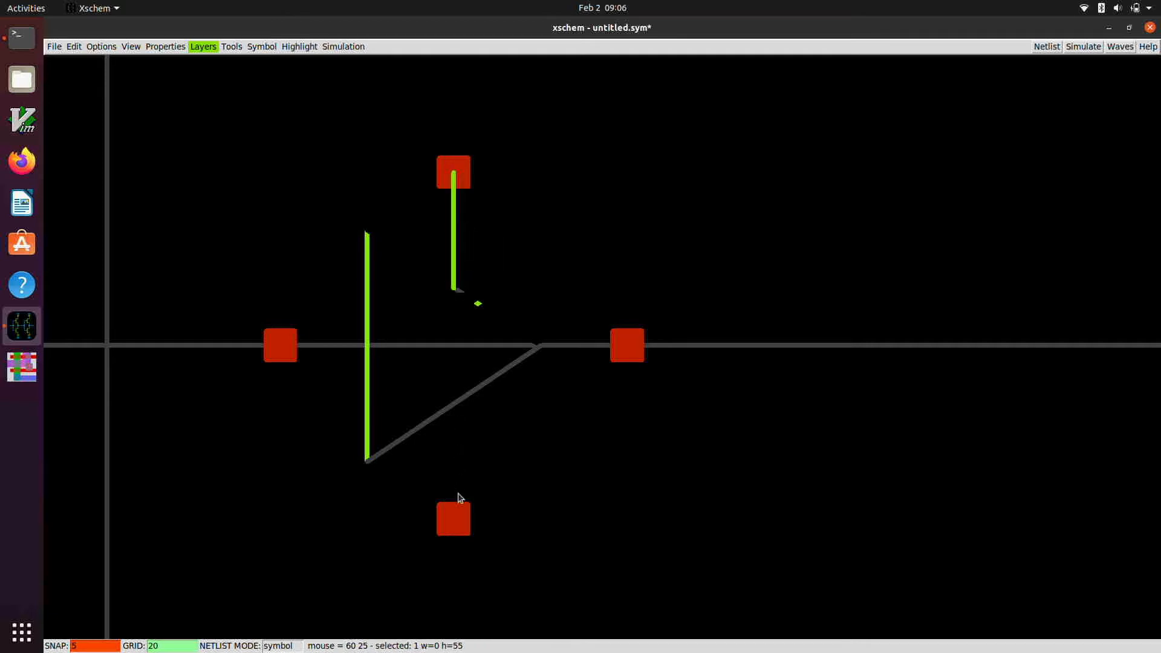
drag(454, 524, 462, 416)
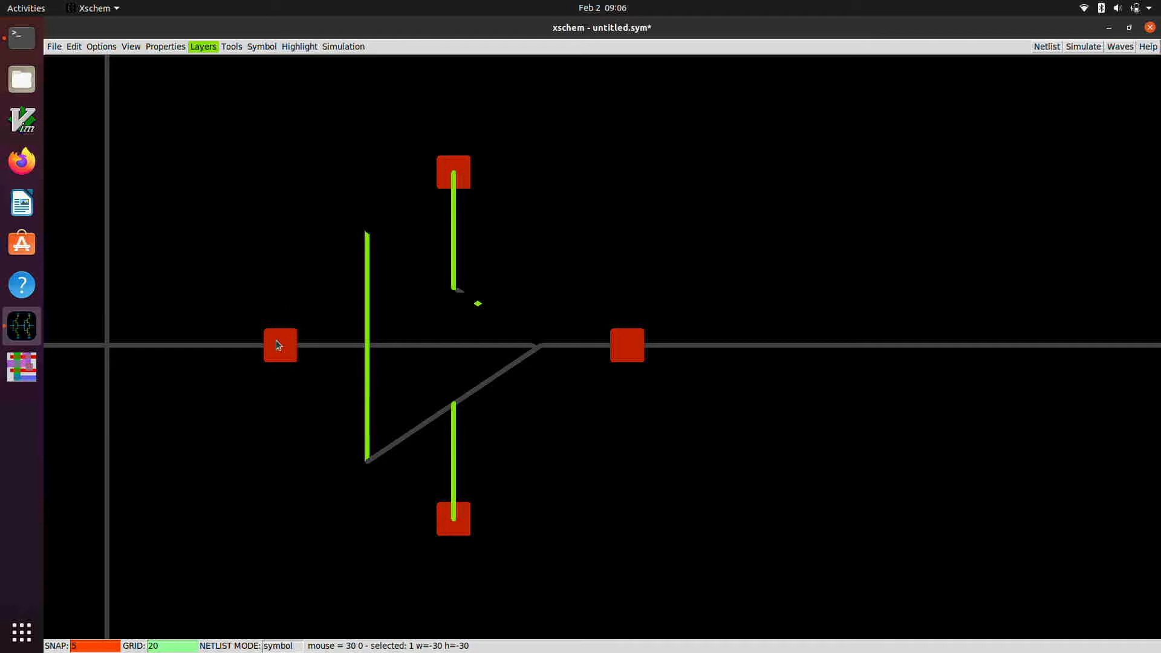
drag(280, 345, 367, 345)
drag(627, 345, 593, 359)
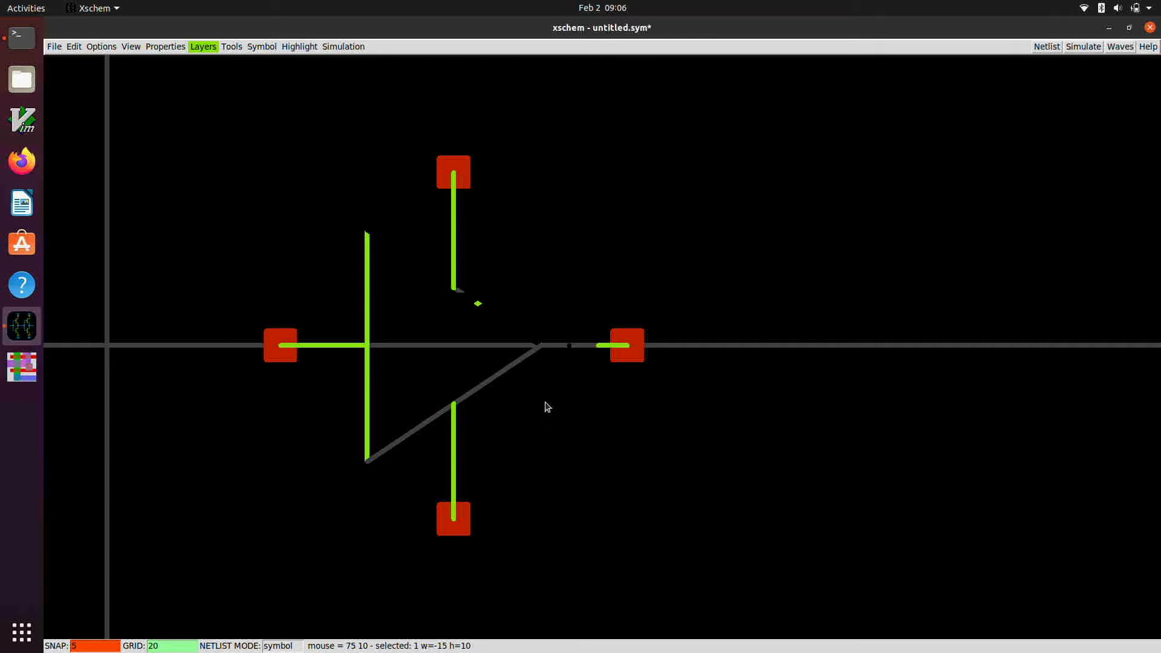
scroll(545, 406, down, 1)
scroll(545, 405, up, 1)
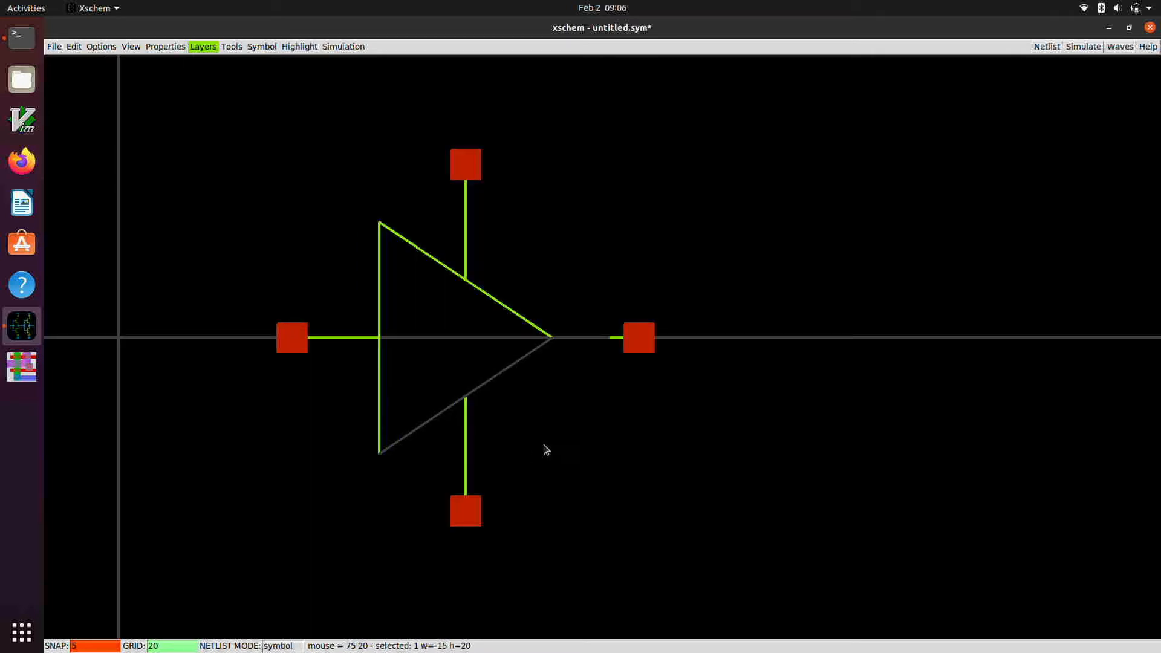
key(Delete)
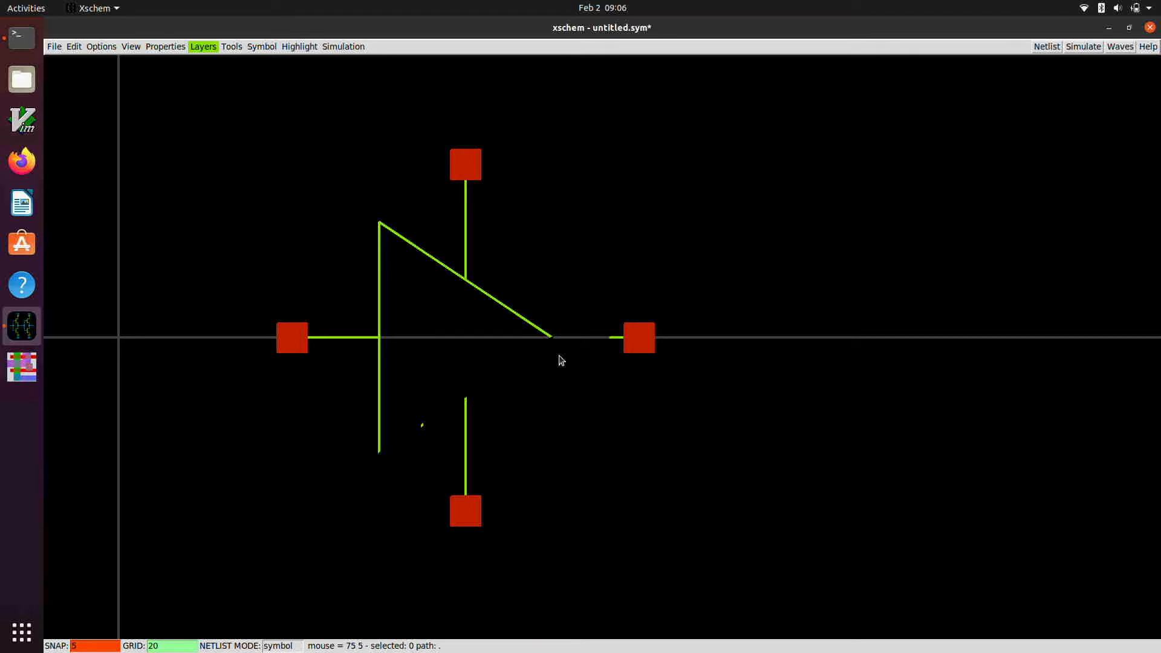
Step: Draw the inversion bubble as a circle of radius 5 centred at (80, 0), touching the triangle's tip
click(251, 47)
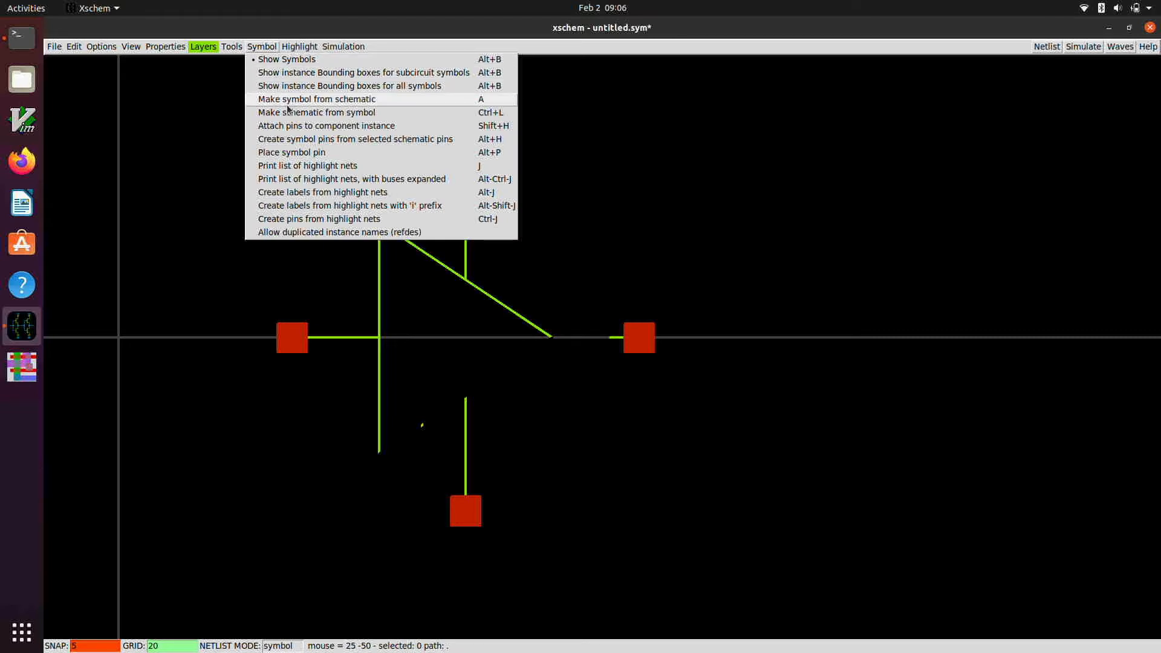
click(233, 49)
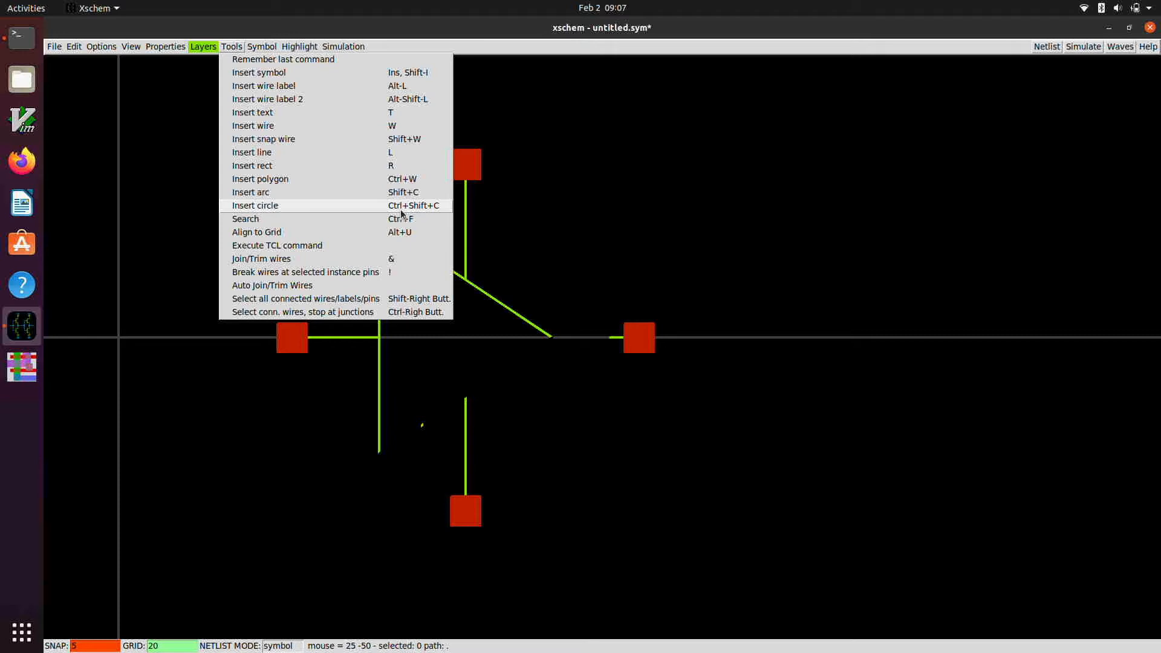
click(232, 46)
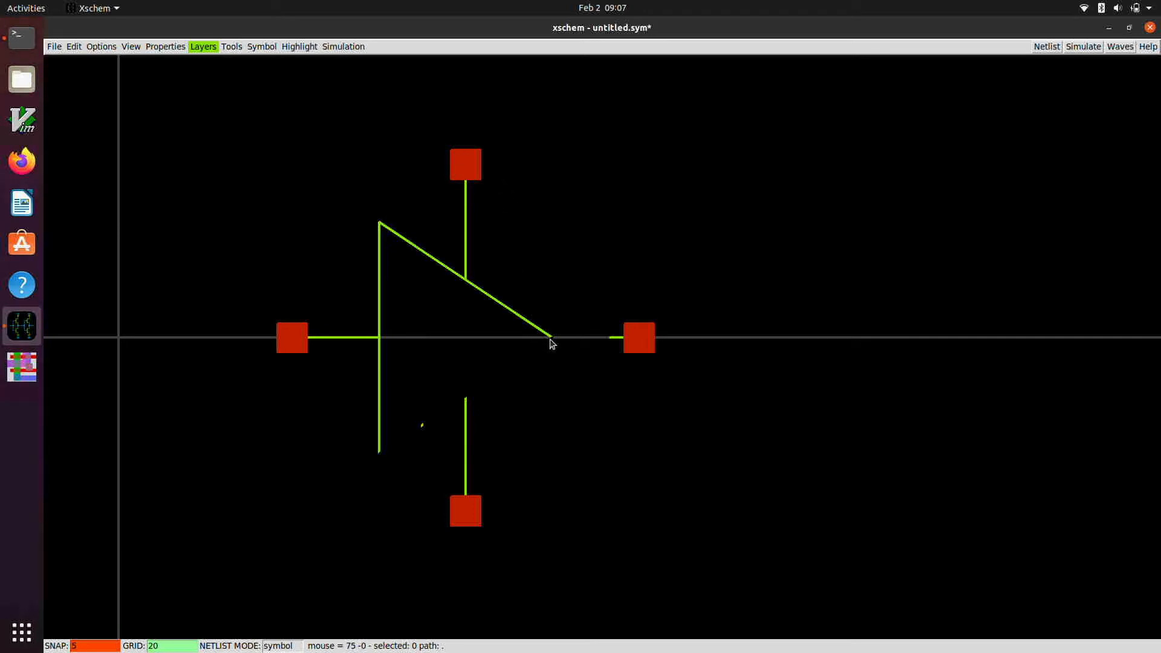
key(l)
key(Escape)
key(ctrl+shift+c)
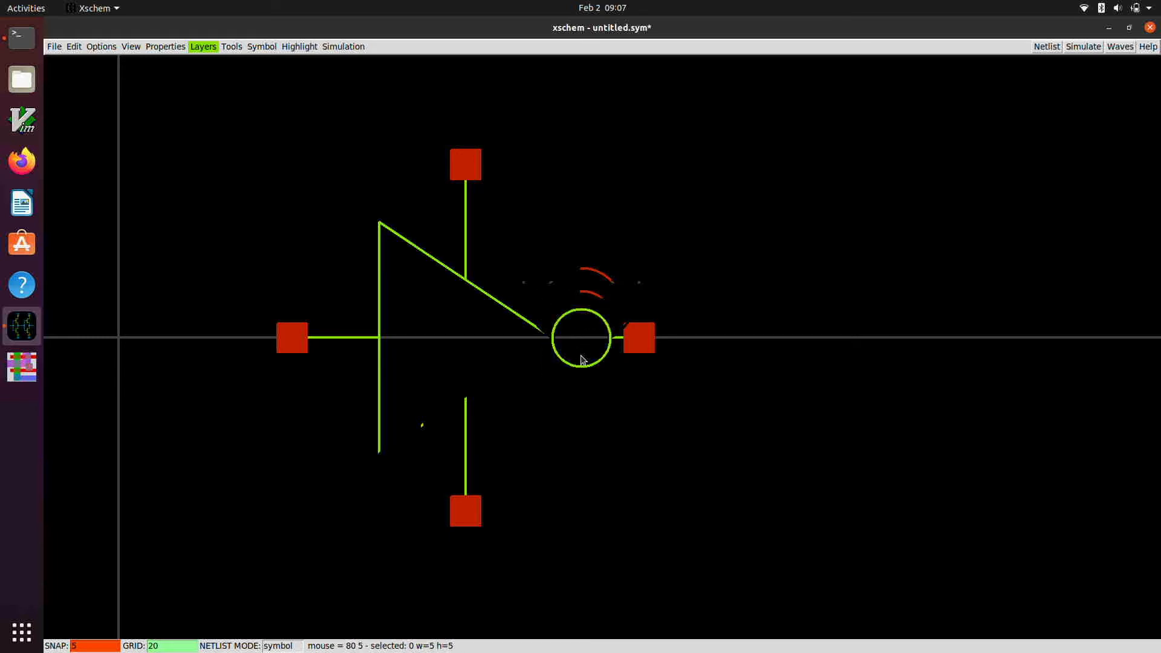
click(582, 359)
key(f)
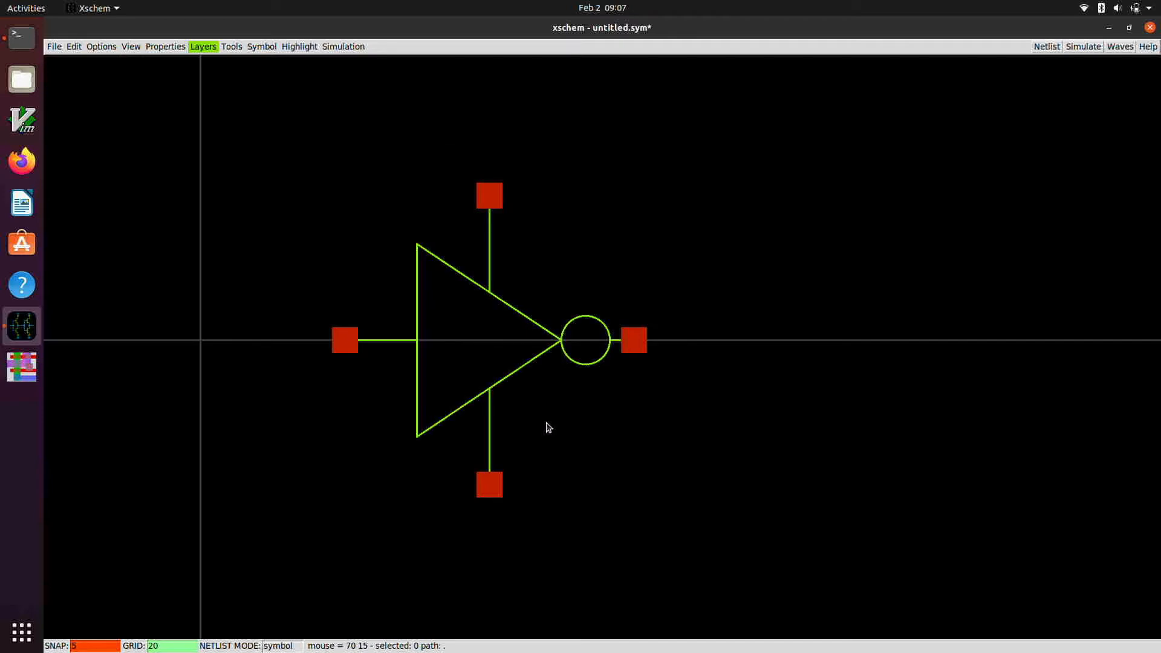
Step: Set the snap spacing to 10 and move the Y pin 10 units outward to (100, 0)
scroll(549, 428, up, 1)
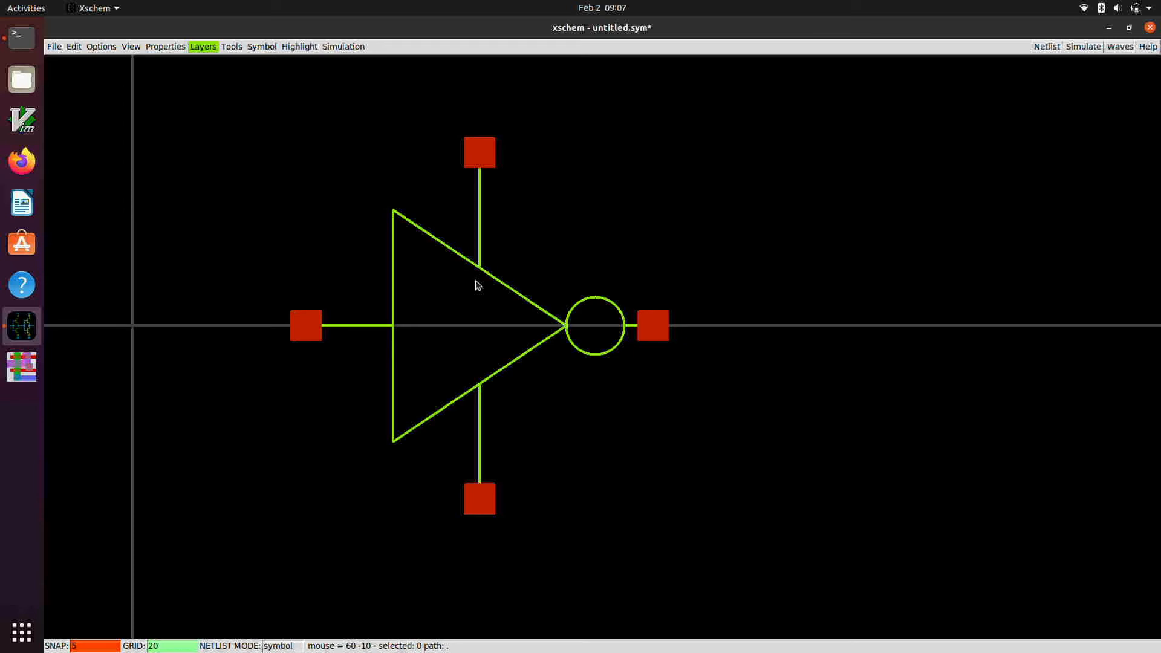
key(shift+g)
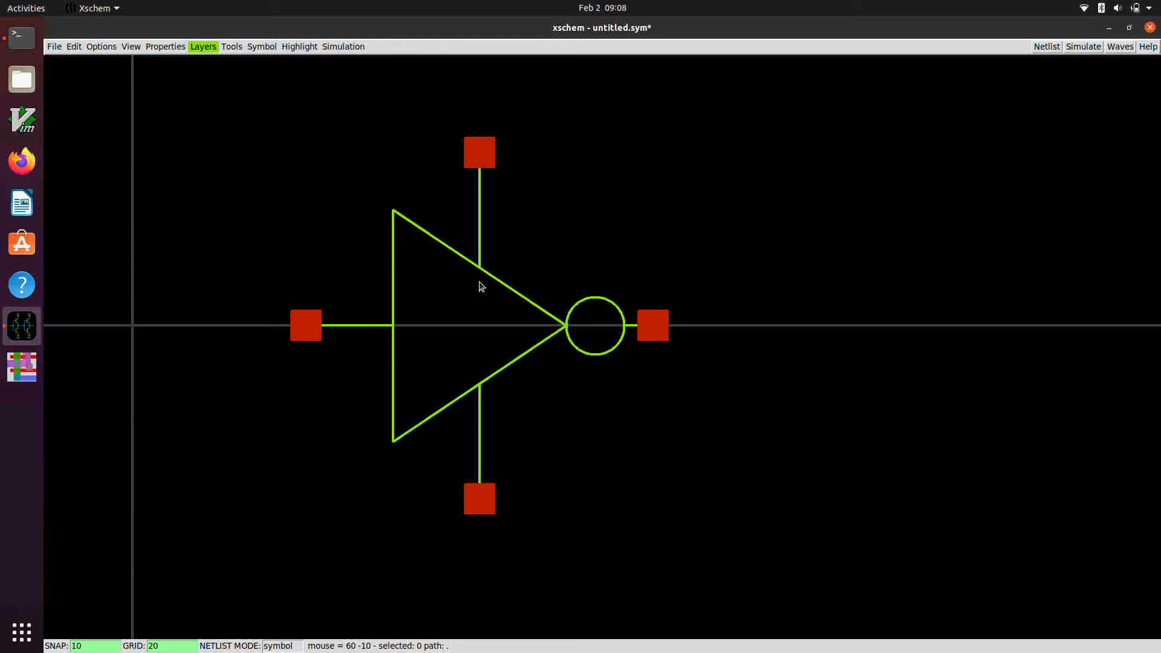
click(666, 336)
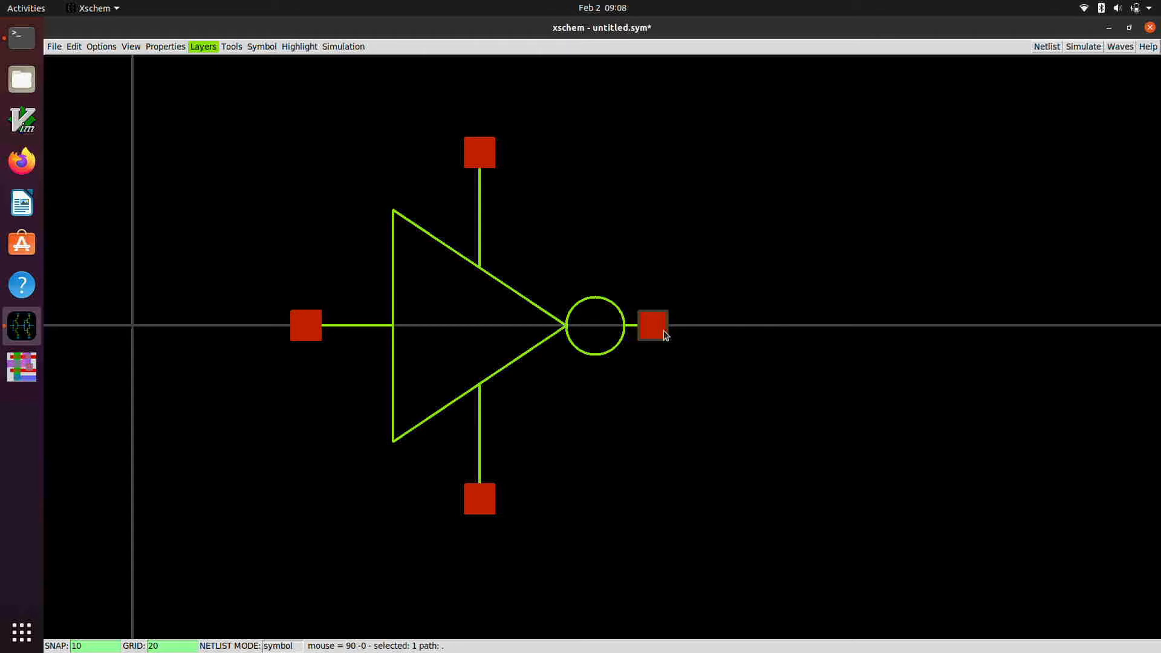
drag(666, 335, 713, 337)
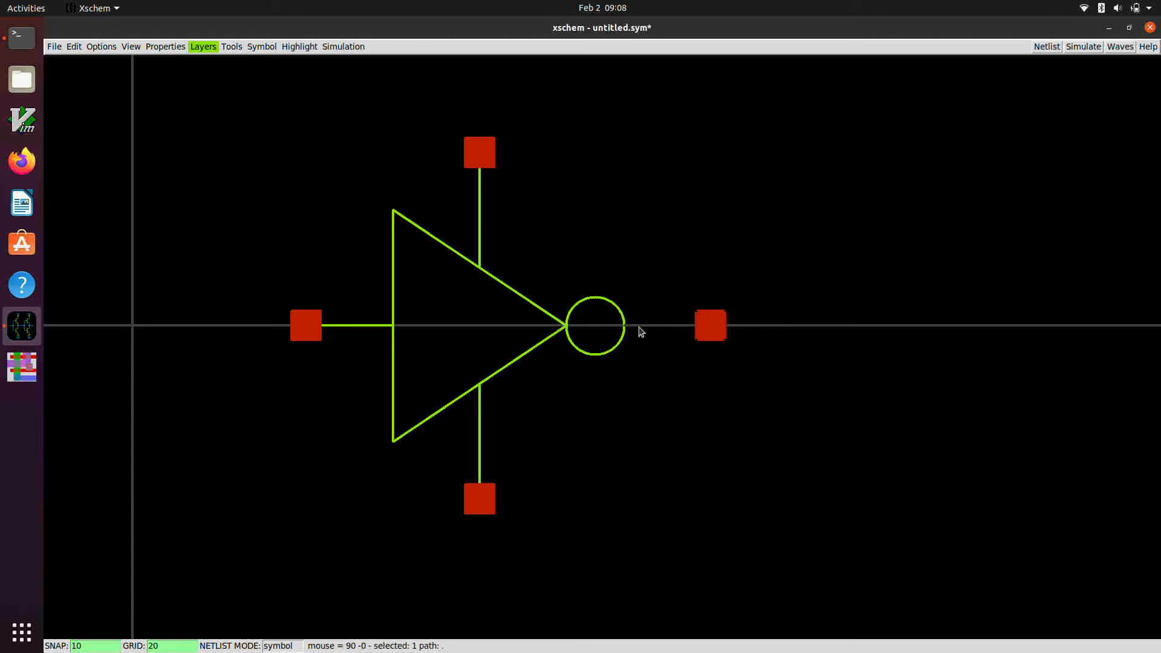
Step: Extend the free end of the output lead line to the Y pin at (100, 0)
key(m)
click(649, 335)
key(m)
key(Escape)
key(m)
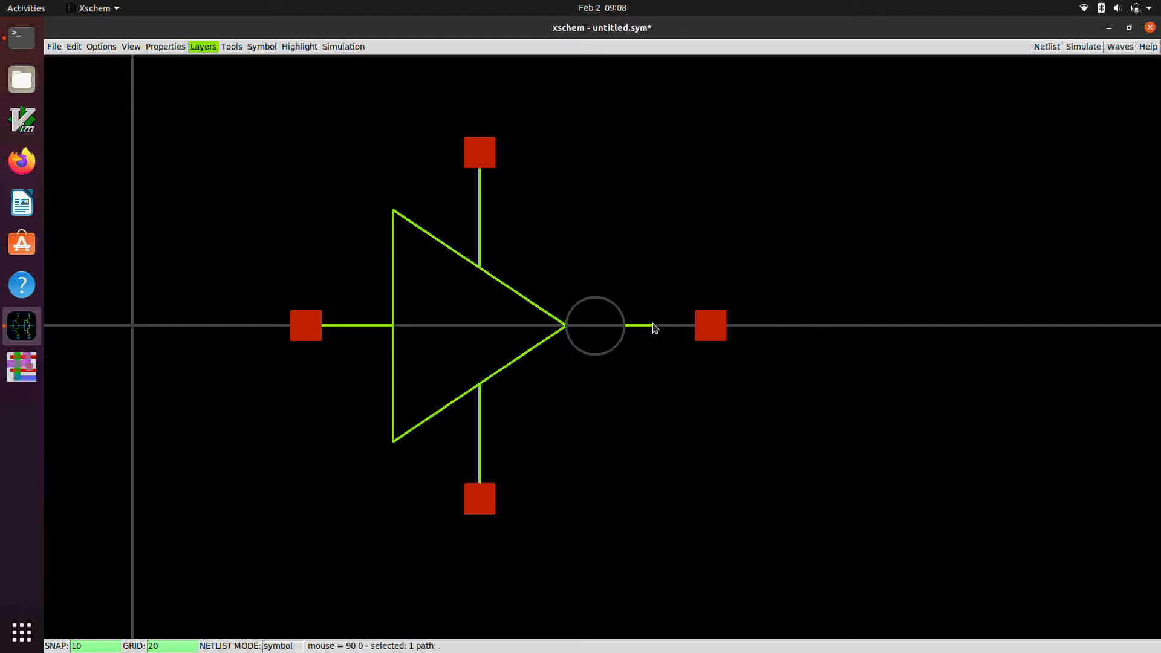
click(705, 323)
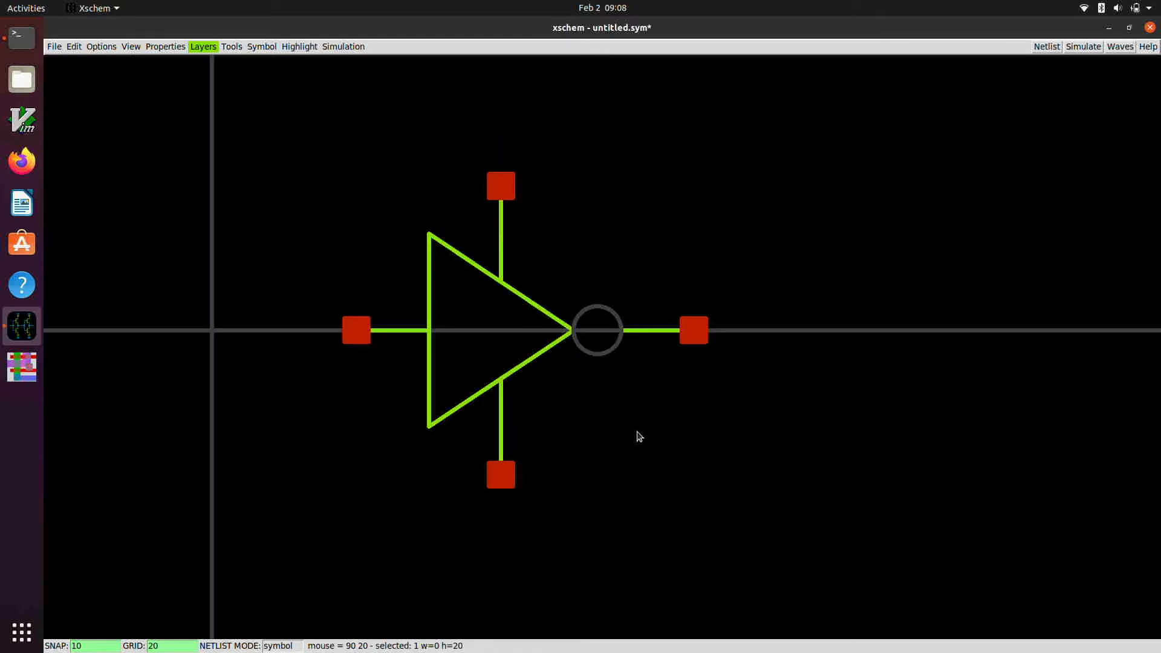
key(Escape)
key(f)
scroll(632, 428, down, 2)
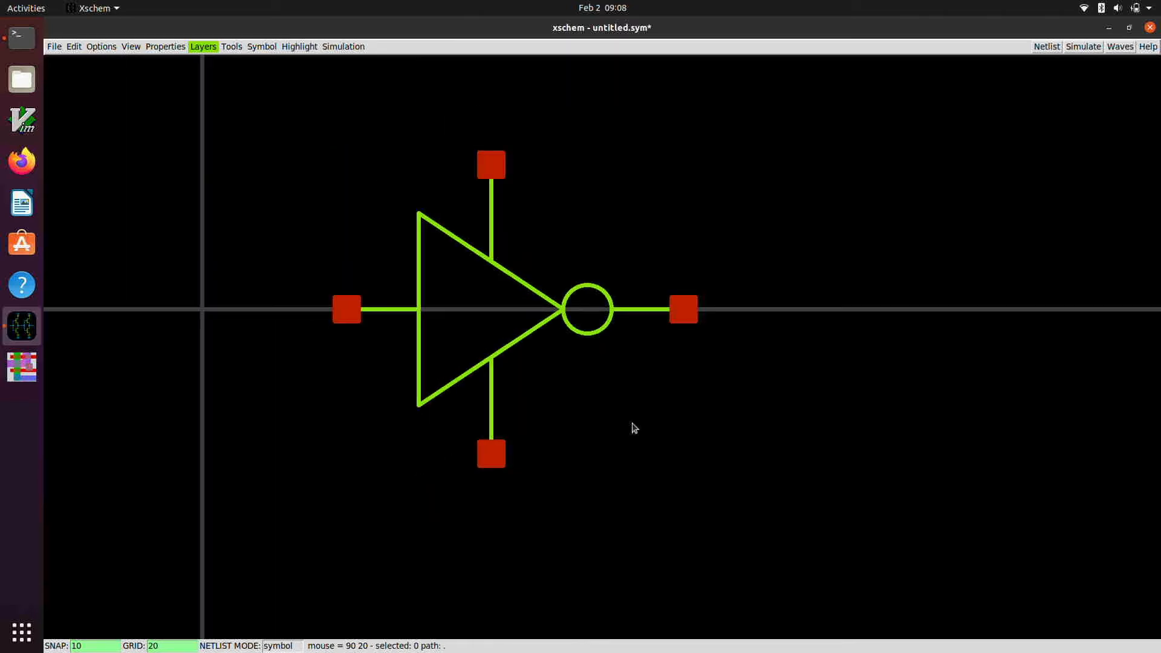
scroll(635, 410, down, 1)
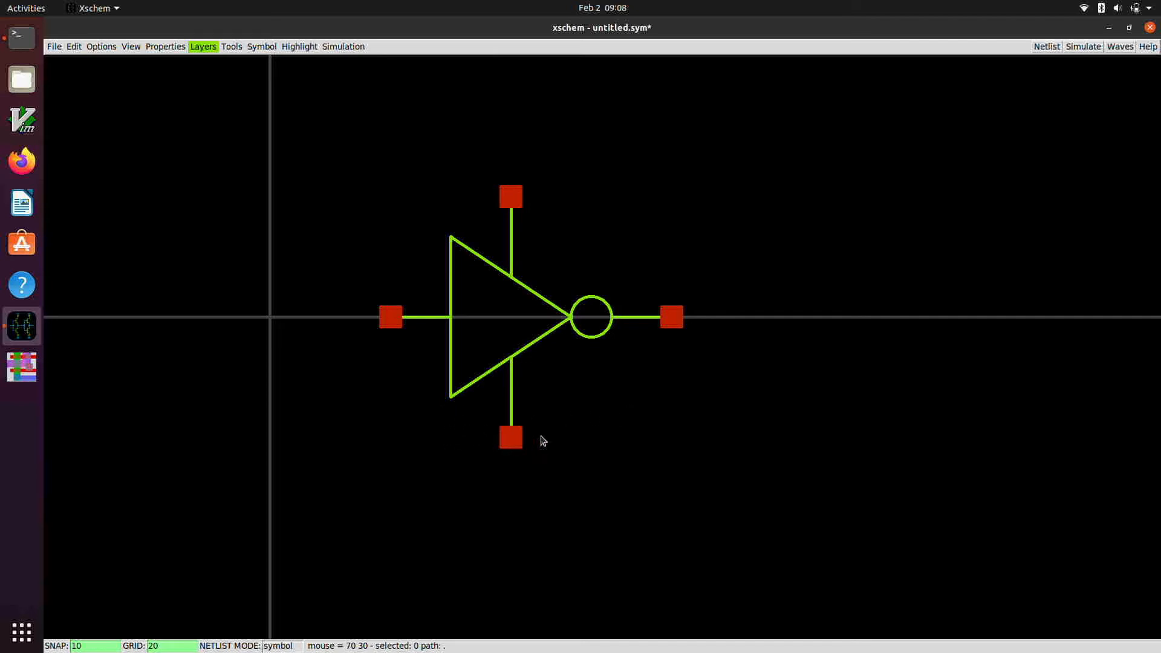
scroll(539, 439, up, 1)
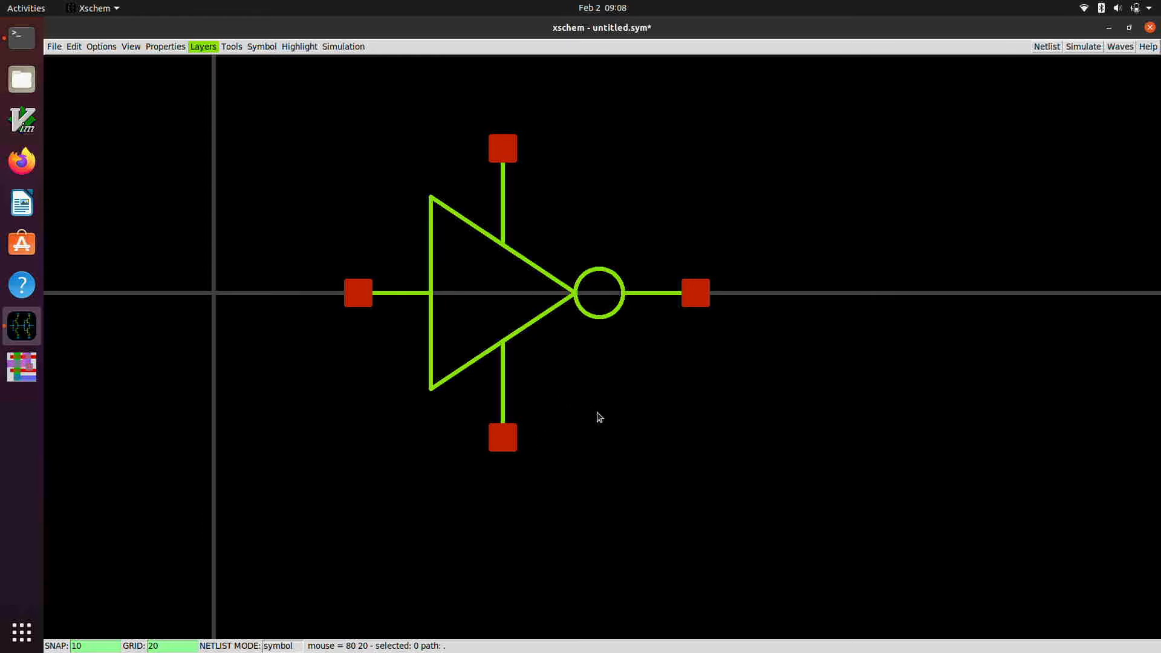
key(q)
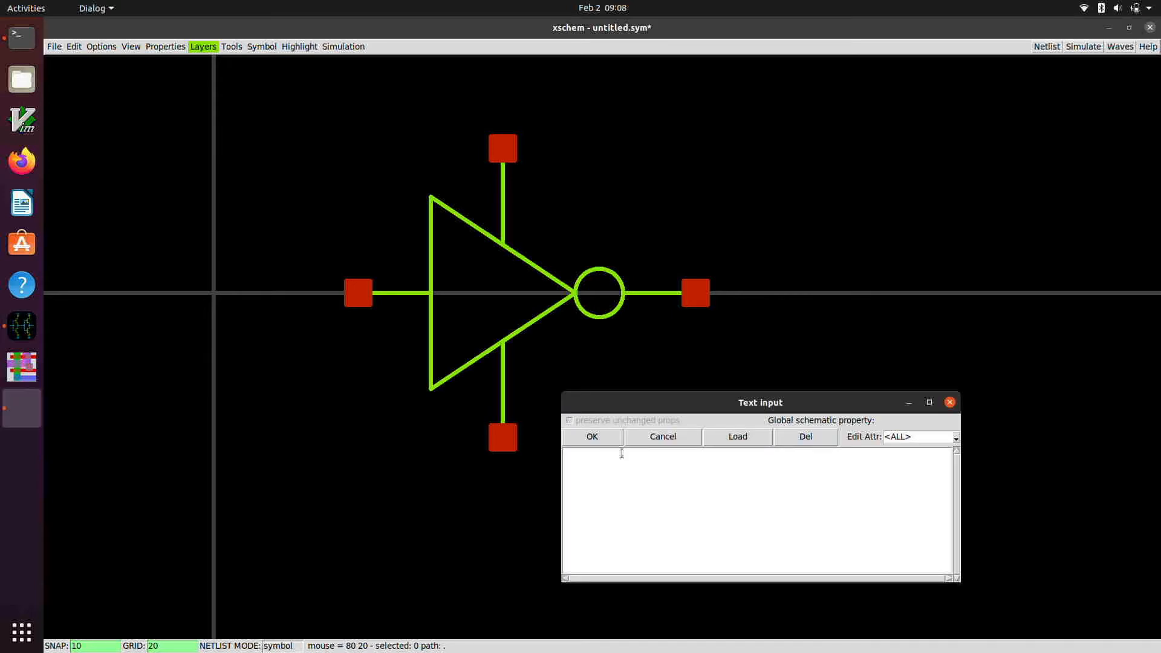
click(618, 475)
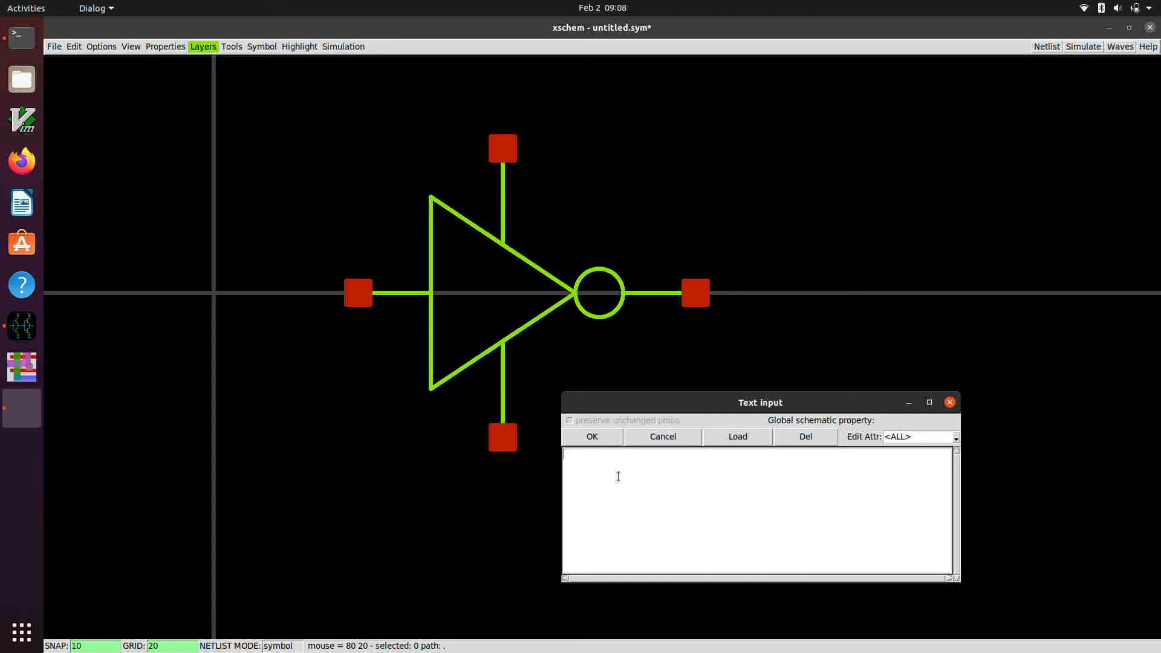
text(type=subcircuit)
key(Return)
text(format)
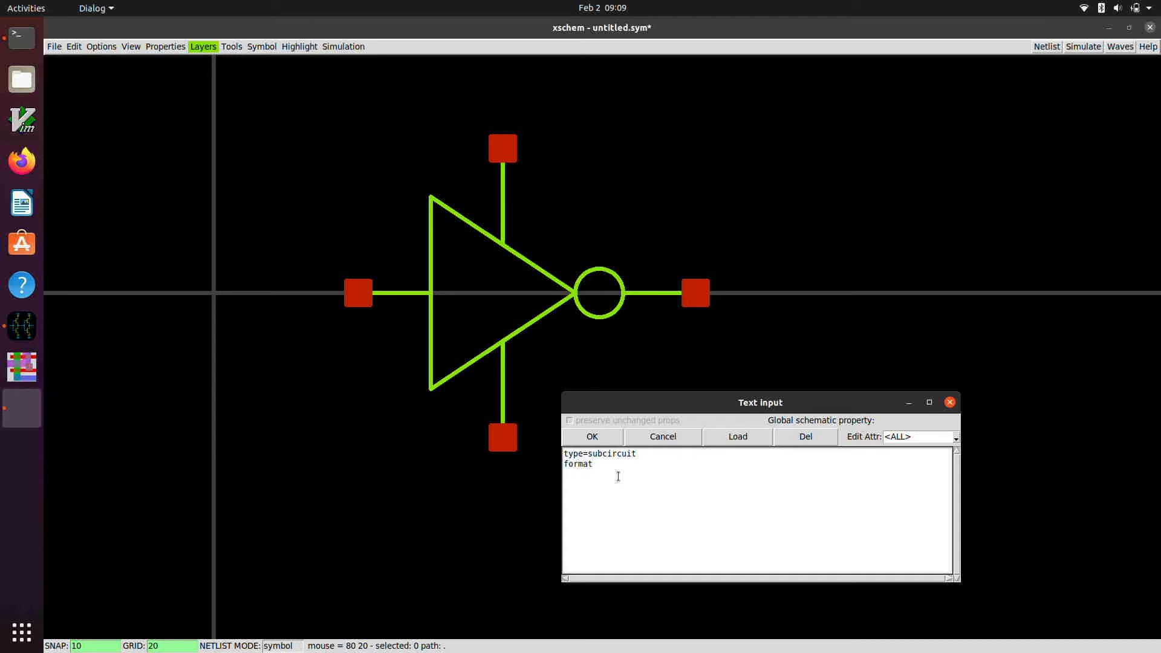
text(="@name @pinlist @symname)
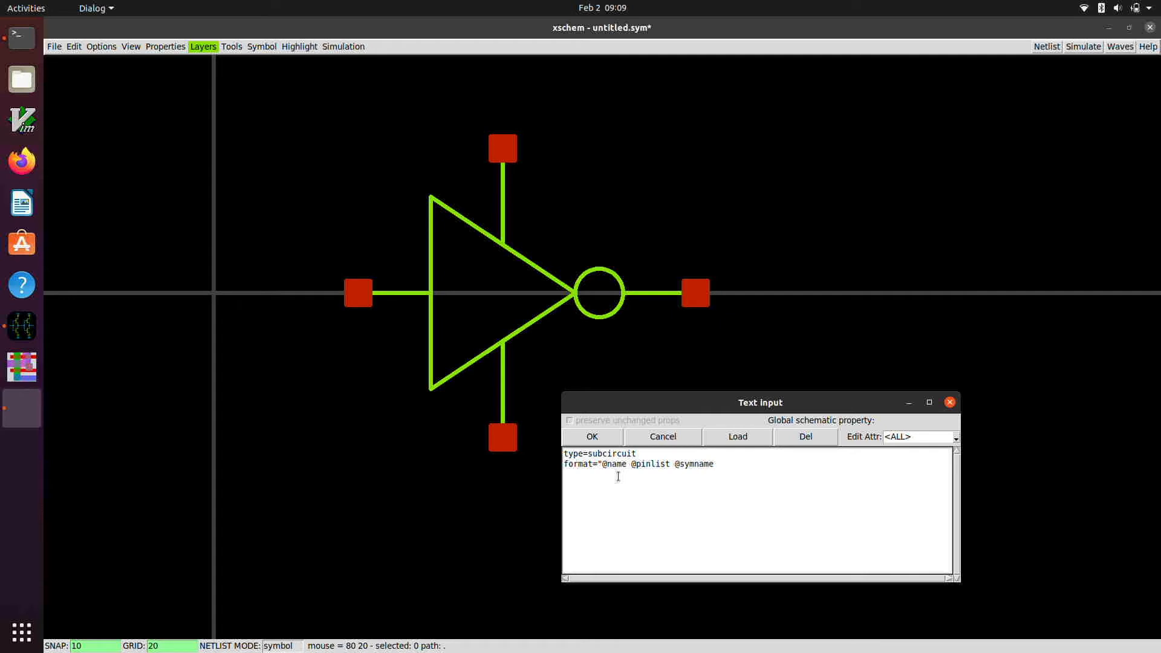
text(")
Step: Add template="name=X1" as a third line of the global properties and apply them
key(Return)
text(templa)
key(BackSpace)
key(BackSpace)
text(late="name=X1)
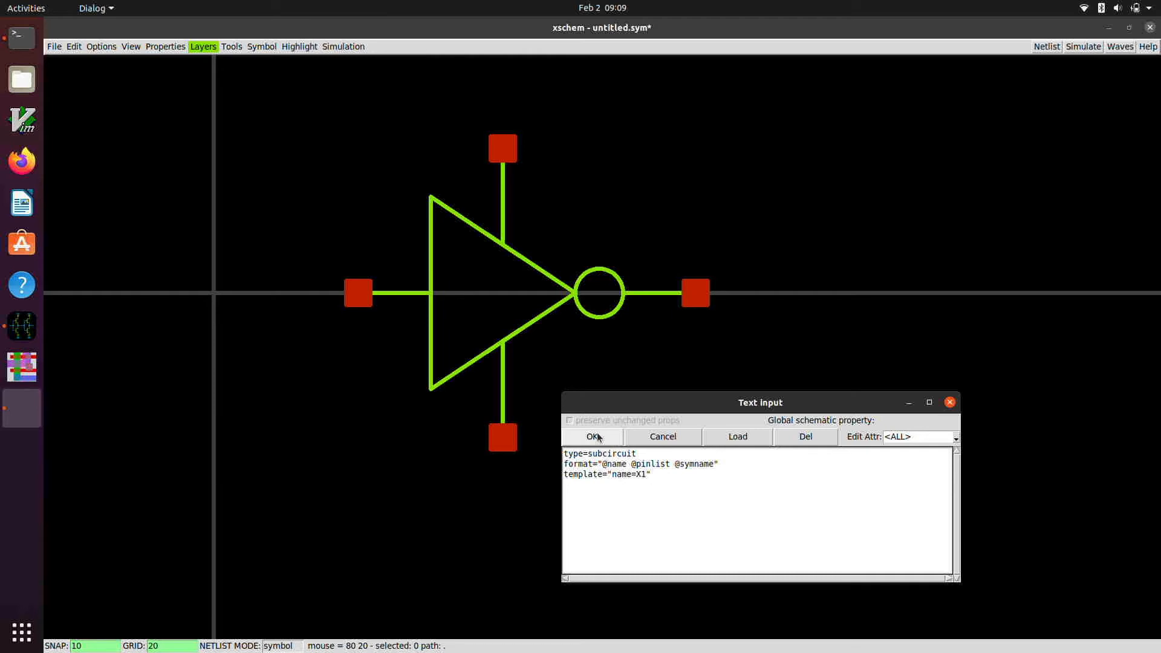
click(597, 435)
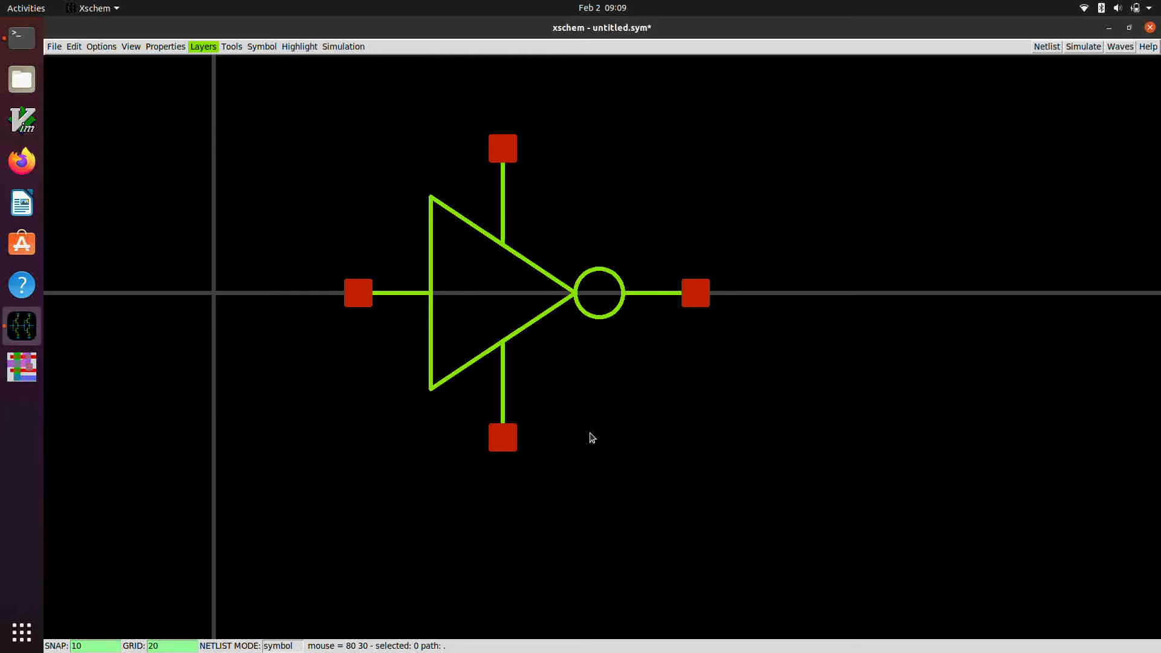
Step: Start saving the symbol as a new file and choose the Documents/inverter_tutorial folder
click(55, 47)
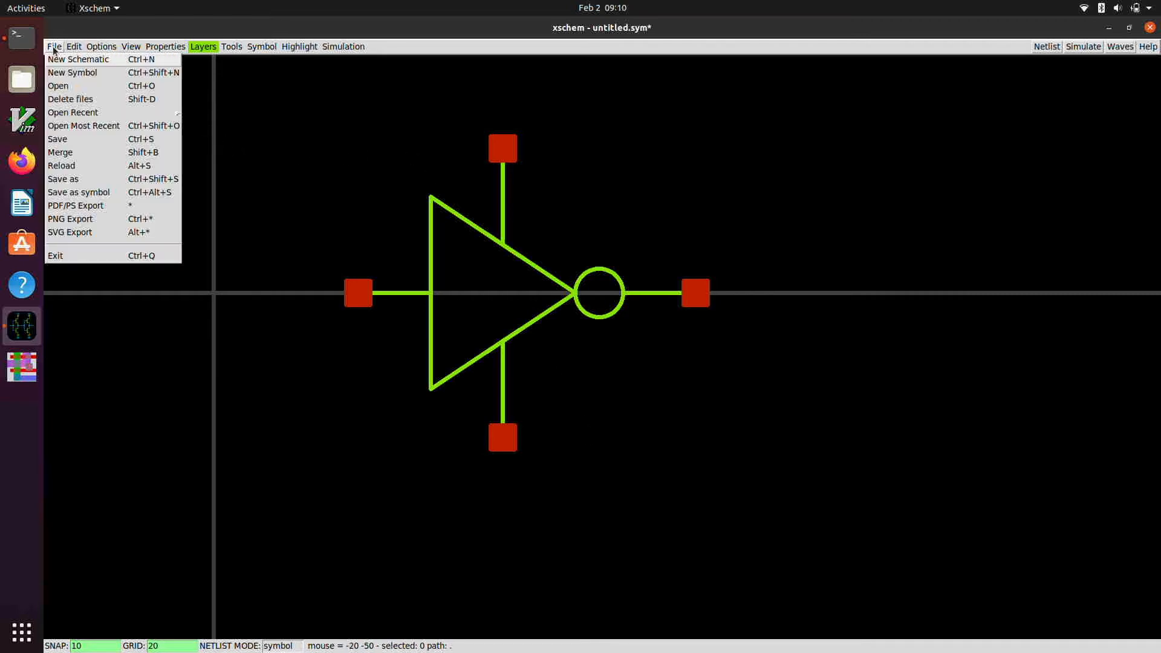
click(63, 179)
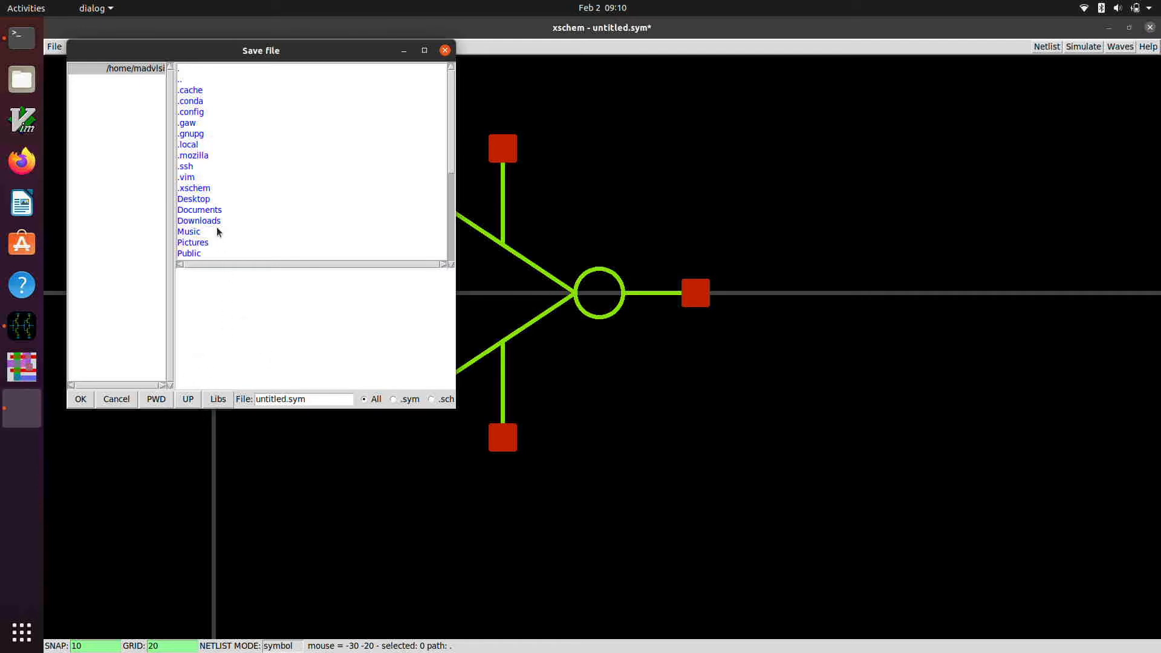
double_click(214, 208)
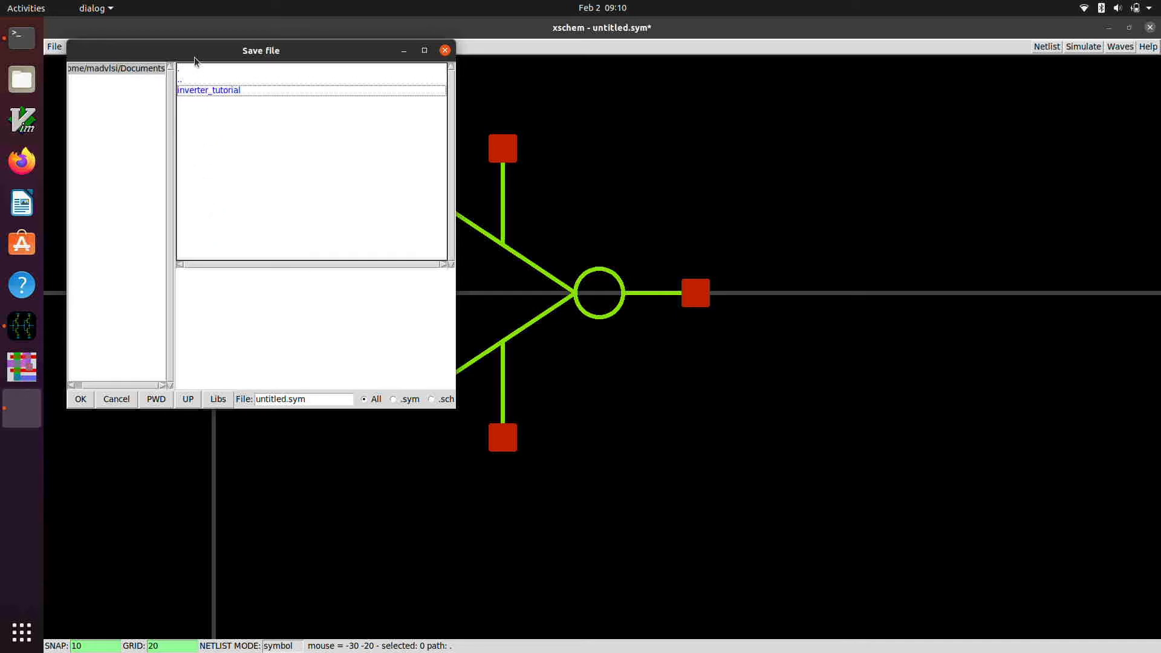
double_click(194, 91)
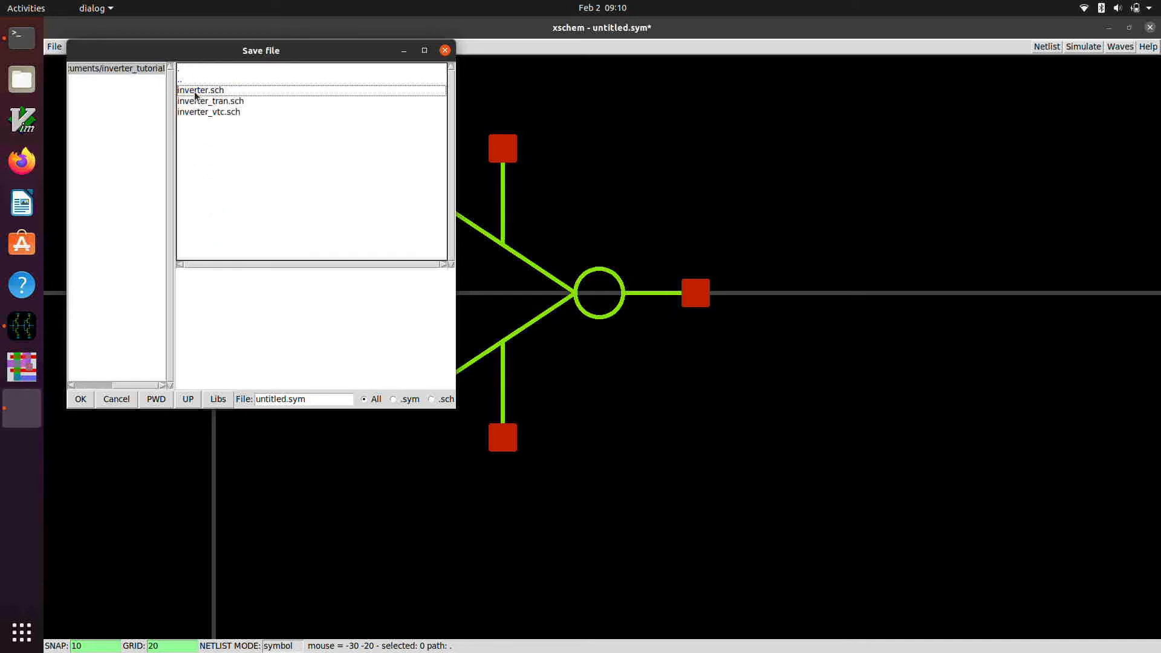
Step: Name the symbol file inverter.sym and save it
click(270, 399)
key(Right)
key(Right)
key(Right)
key(Right)
key(Right)
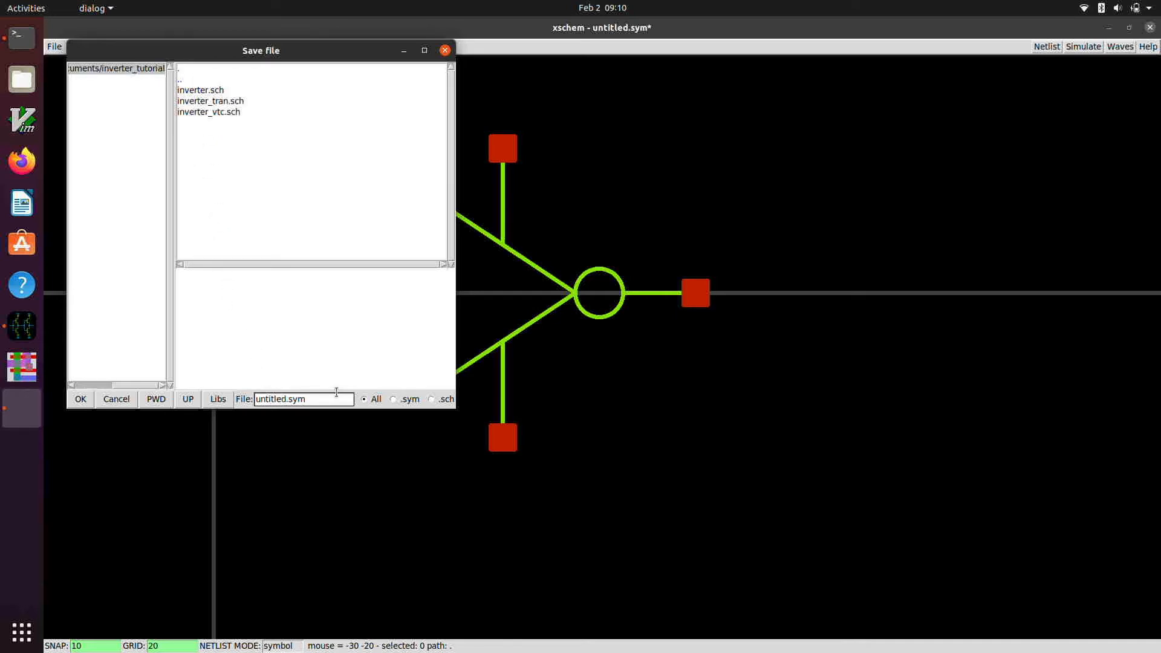
key(BackSpace)
key(BackSpace)
key(BackSpace)
key(BackSpace)
key(BackSpace)
key(BackSpace)
key(BackSpace)
key(BackSpace)
text(inverter)
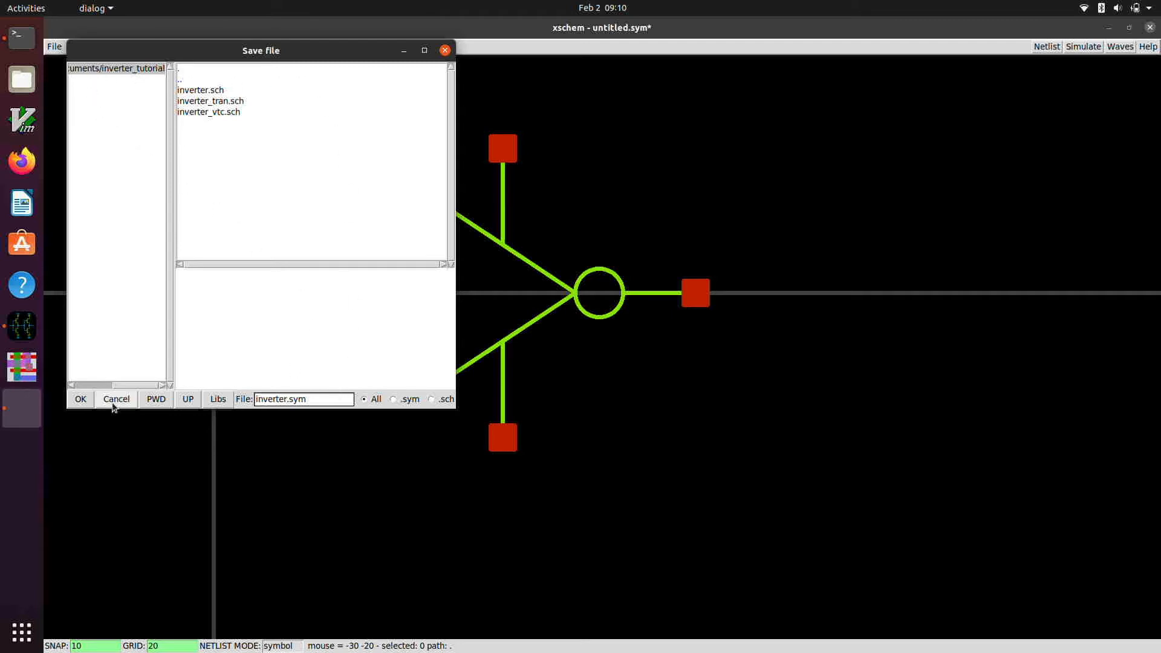
click(82, 400)
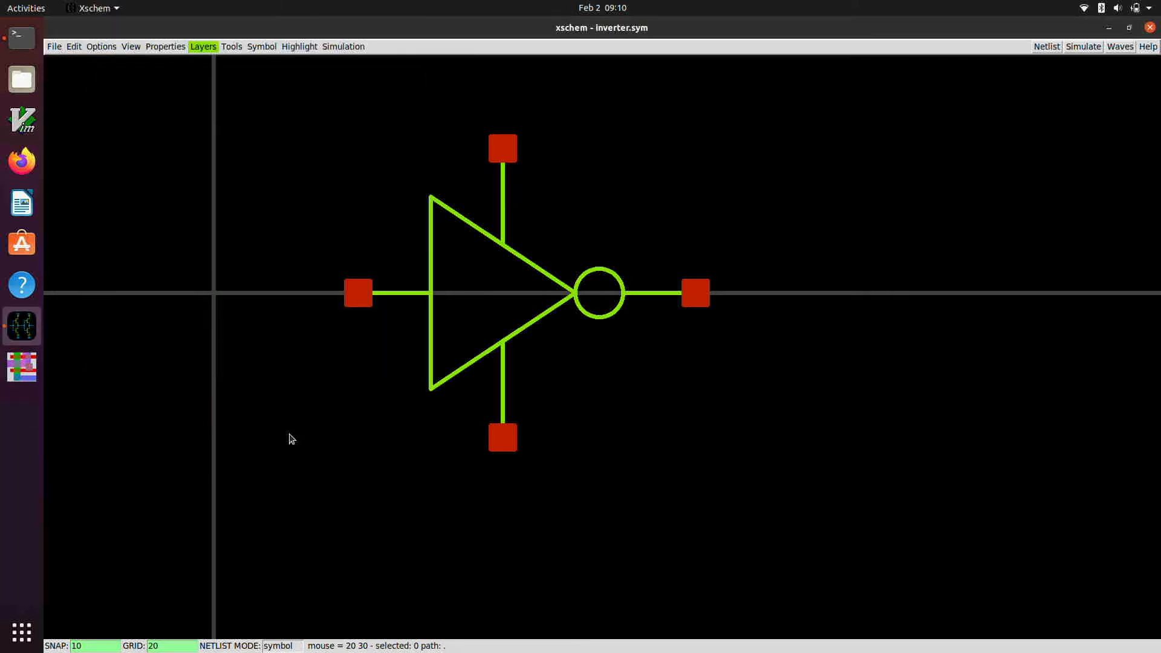
scroll(288, 432, up, 1)
scroll(560, 274, down, 1)
key(ctrl+z)
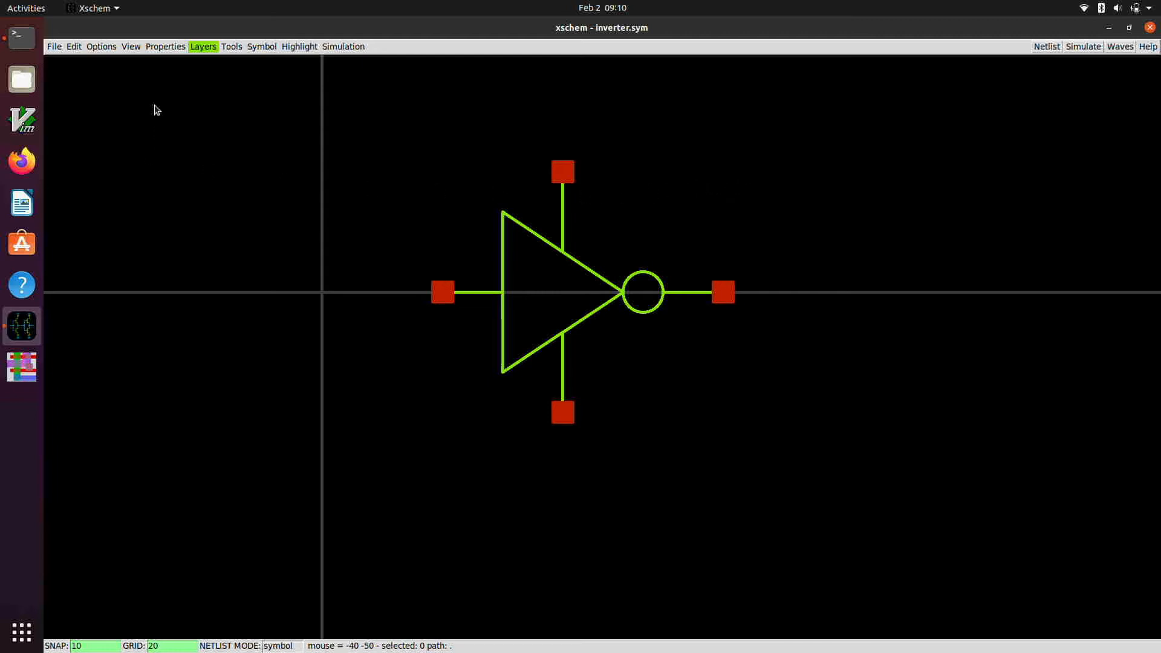
click(55, 49)
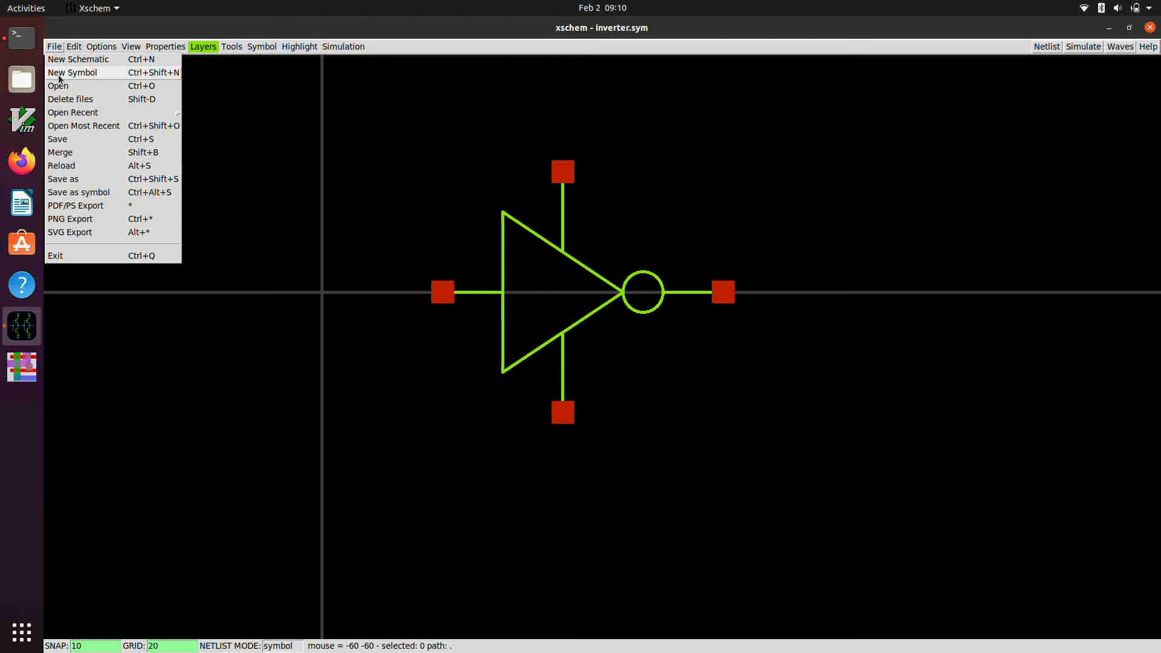
Step: Create a new blank schematic
click(65, 59)
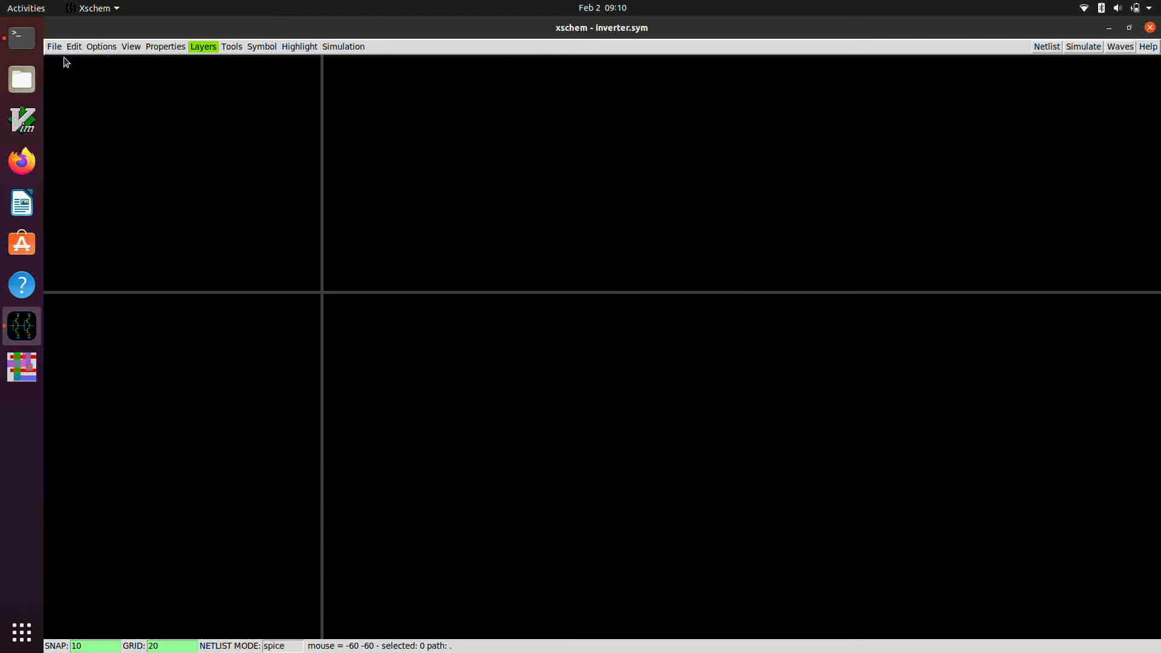
scroll(514, 224, down, 3)
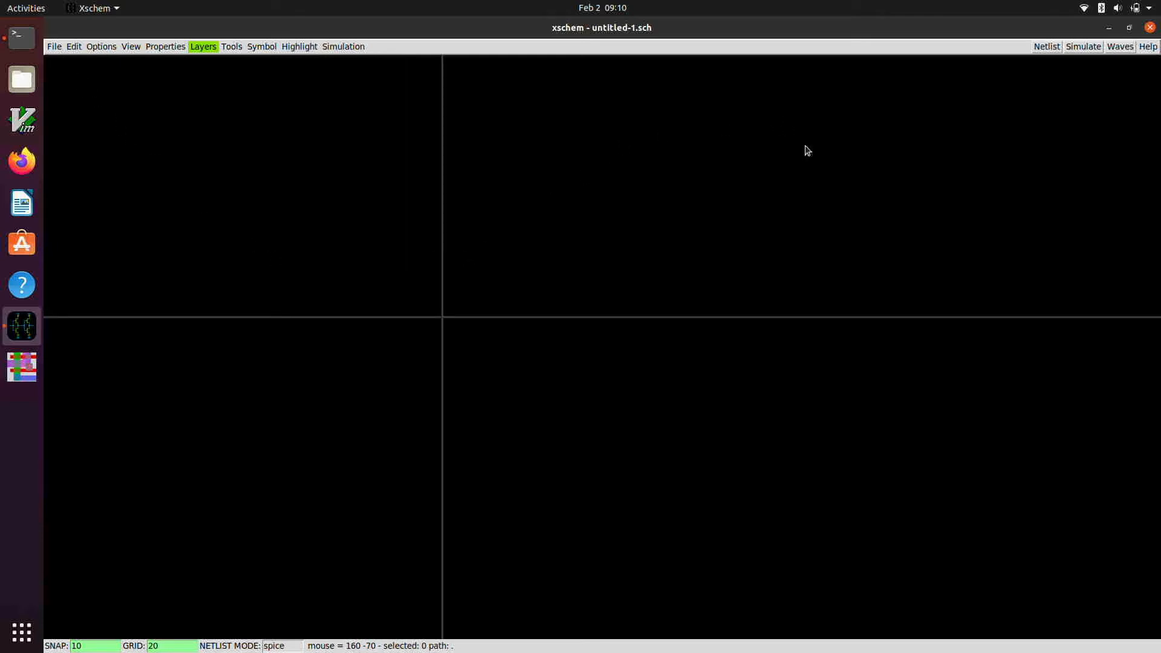
scroll(814, 152, down, 1)
scroll(969, 166, up, 3)
scroll(971, 170, down, 2)
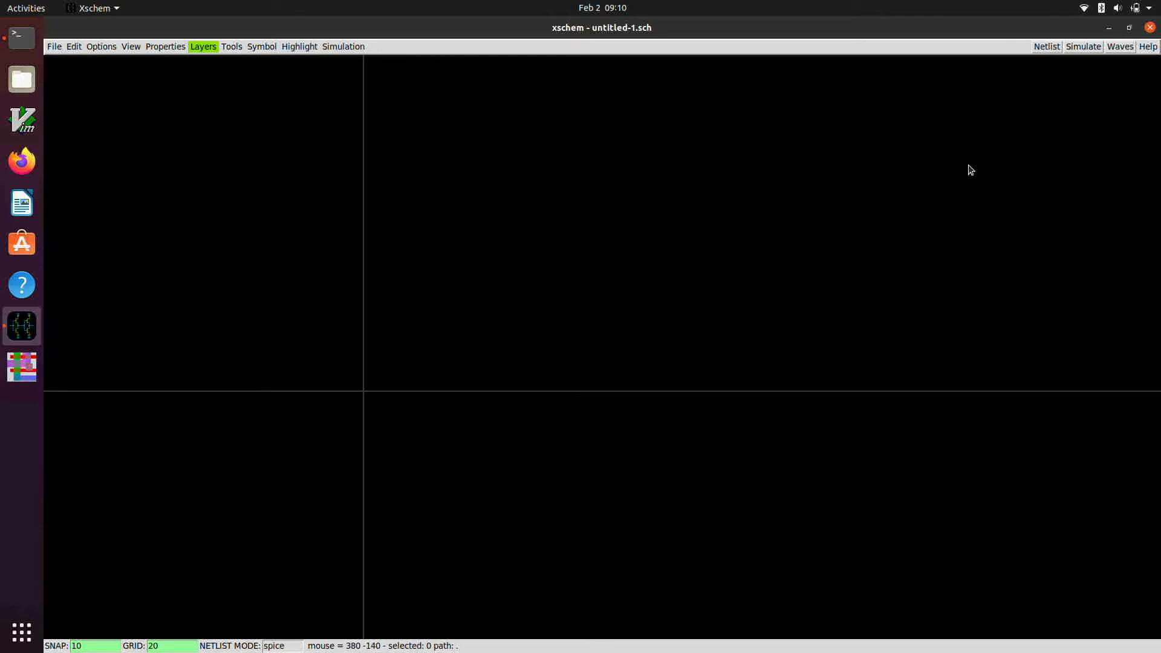
scroll(971, 170, up, 2)
scroll(971, 170, down, 1)
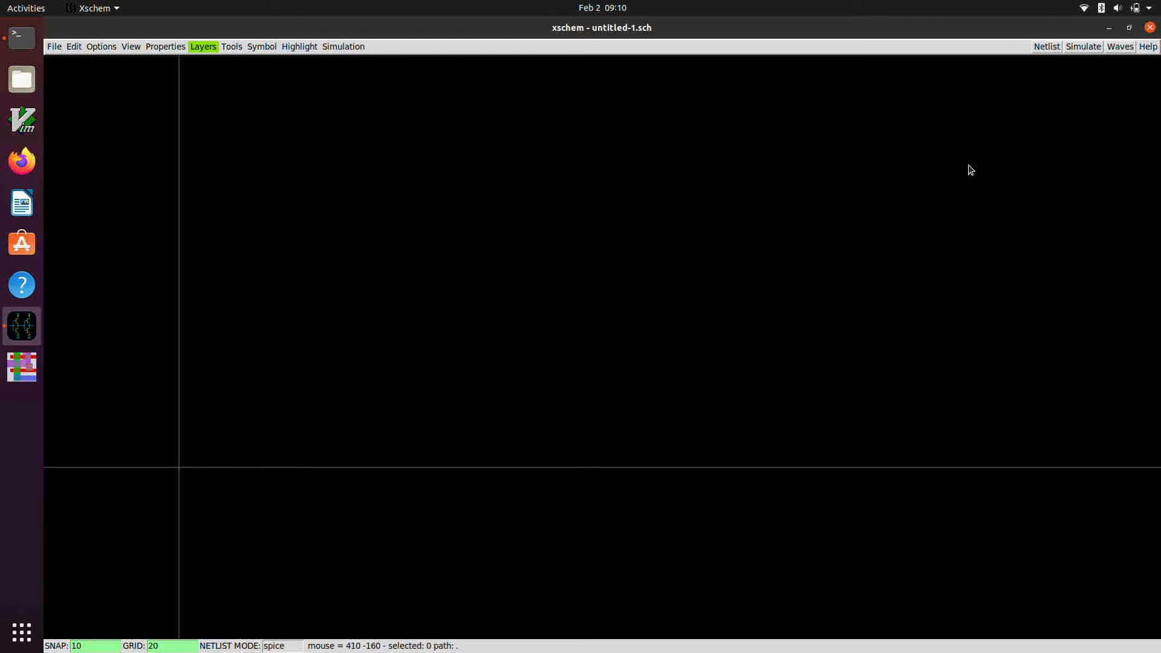
Step: Insert inverter.sym from the Documents/inverter_tutorial folder and place it above and to the right of the schematic's origin
click(231, 47)
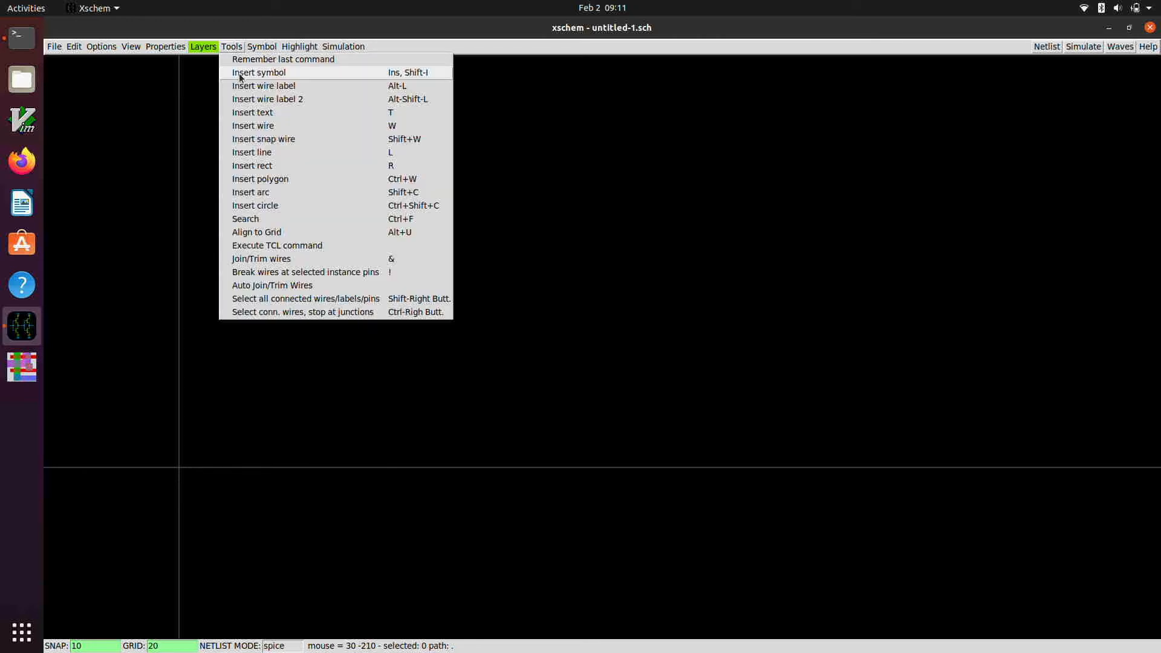
click(240, 73)
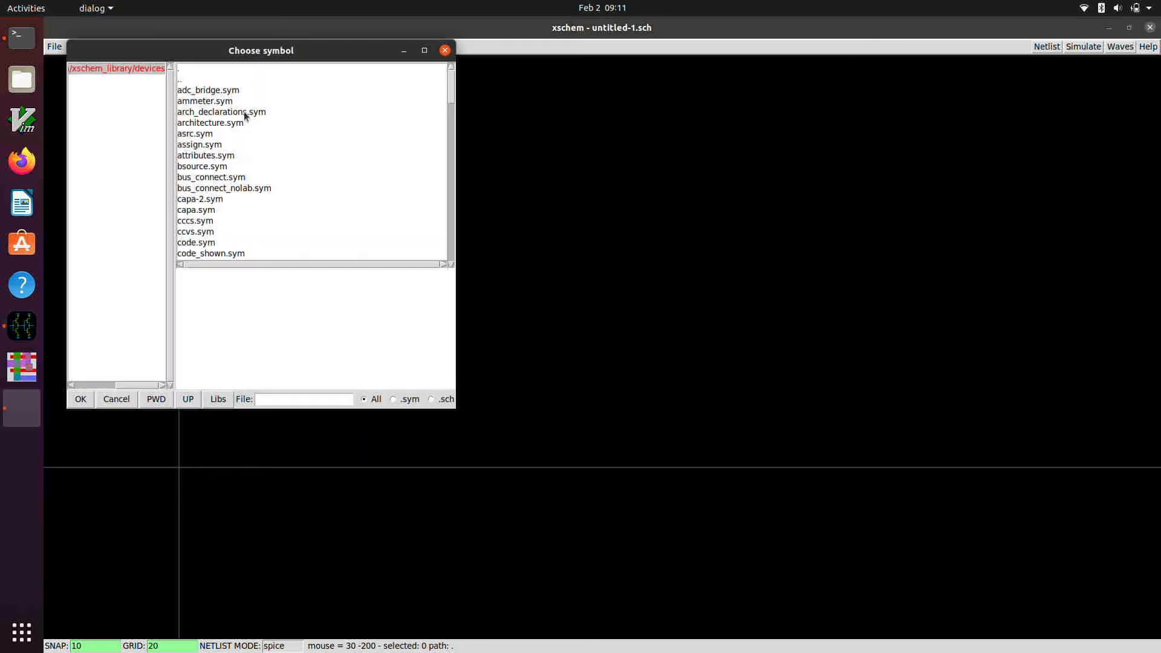
click(153, 404)
click(218, 211)
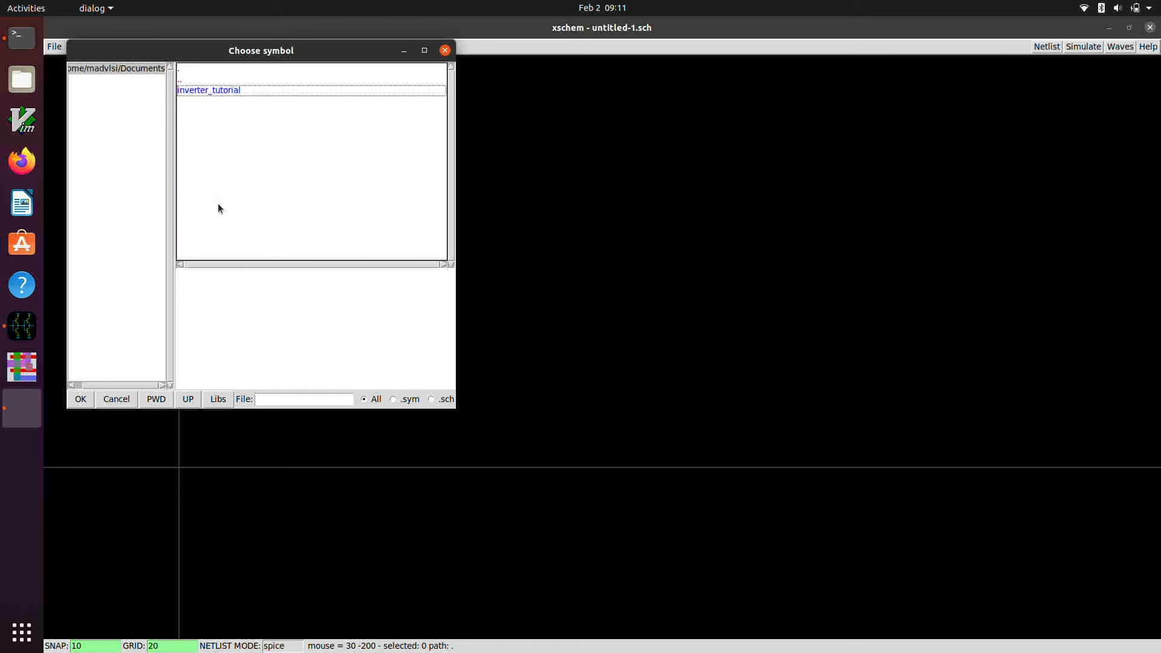
click(223, 89)
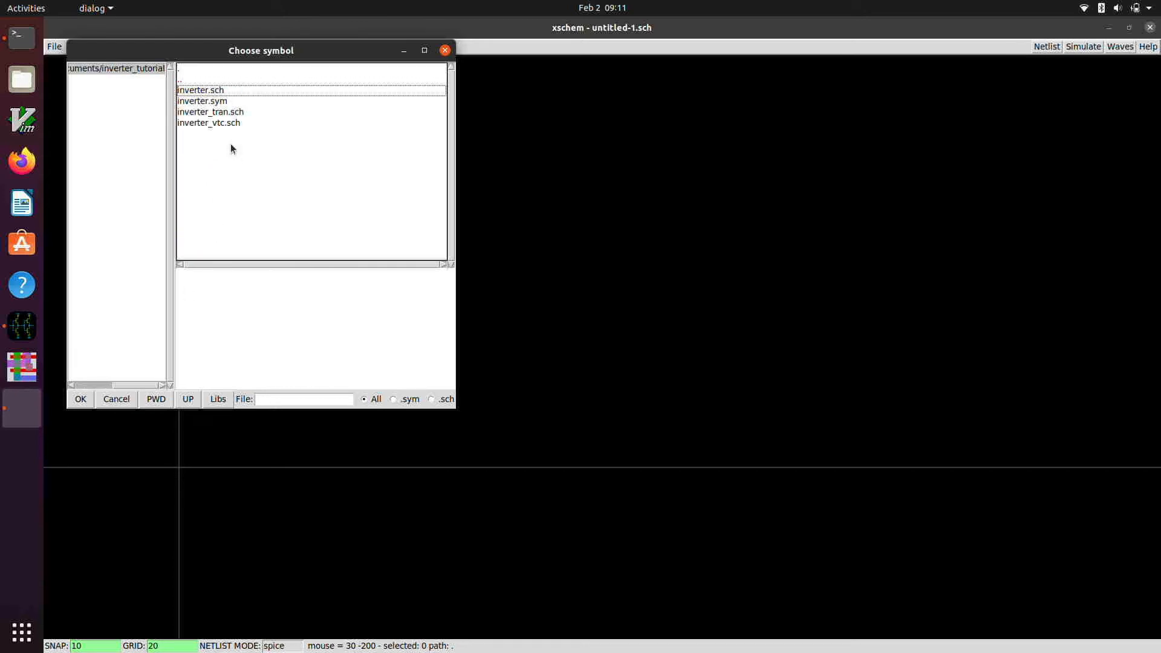
click(210, 101)
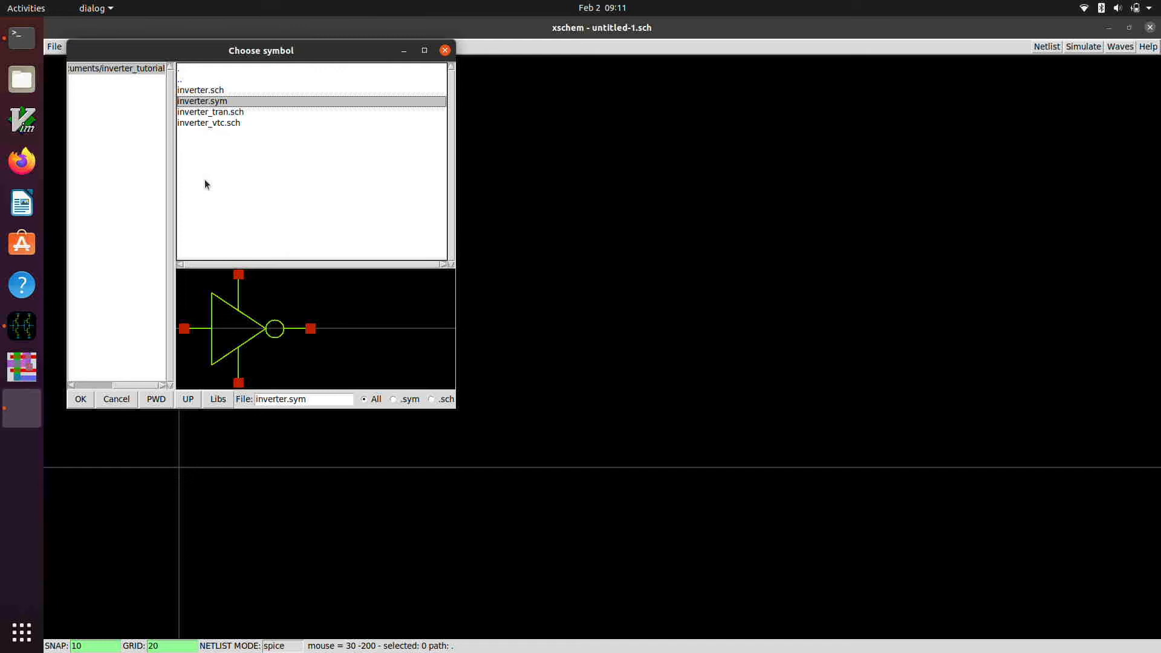
click(80, 399)
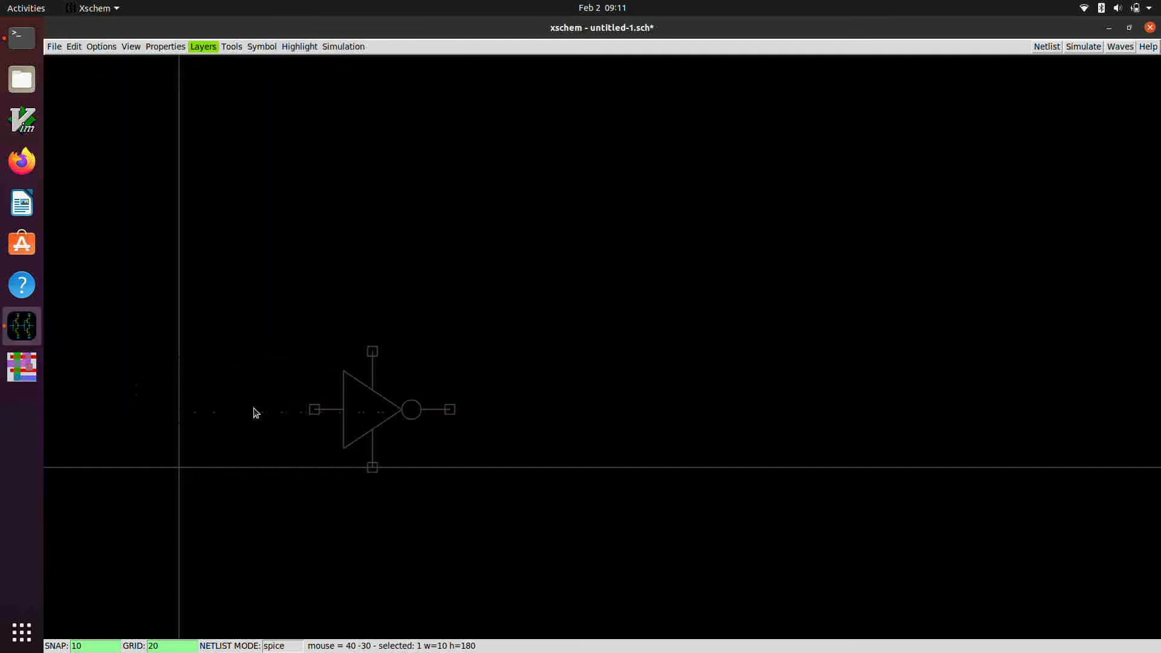
click(262, 378)
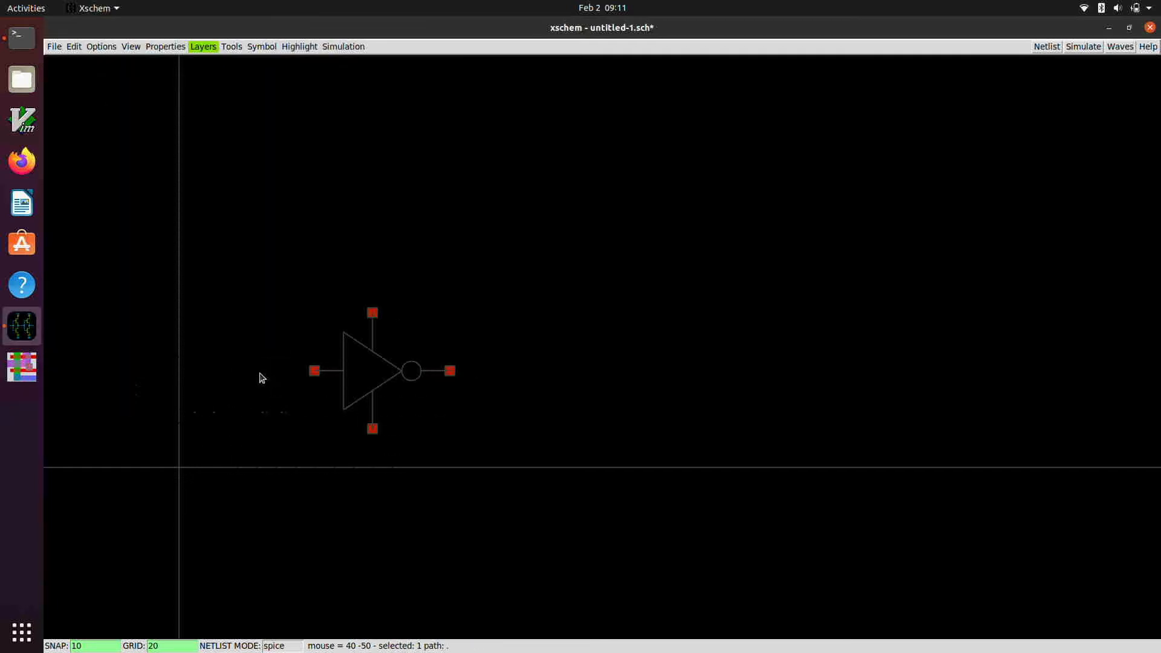
click(550, 405)
key(ctrl+z)
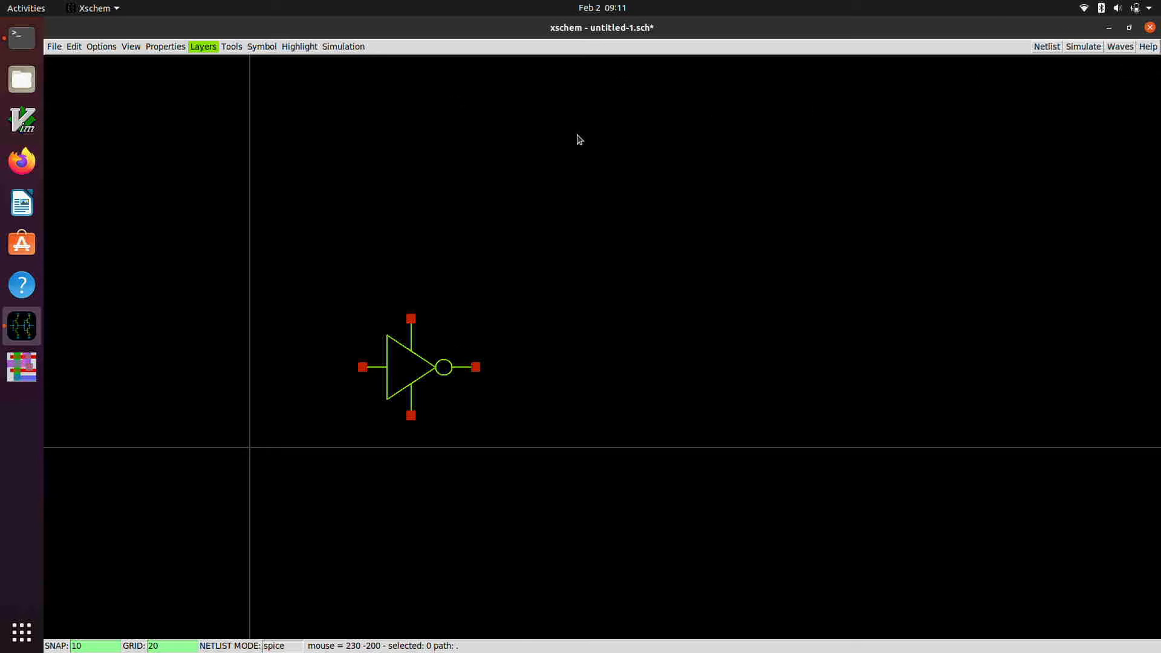
Step: Open inverter.sym from the Documents/inverter_tutorial folder, discarding the unsaved schematic
click(60, 48)
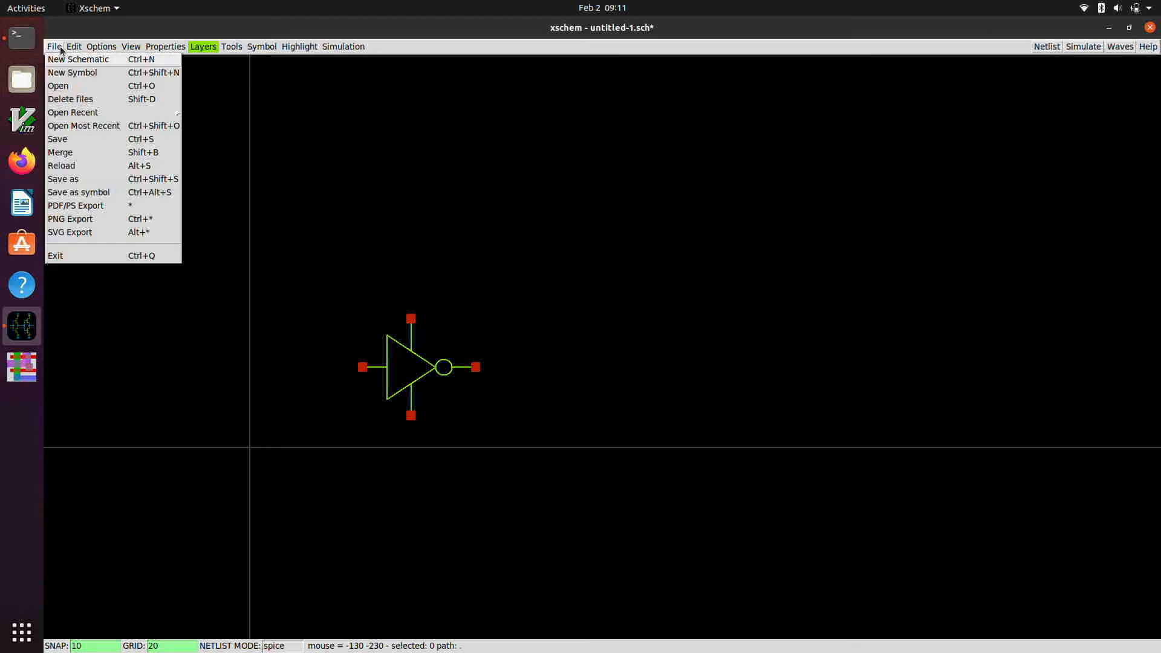
click(86, 91)
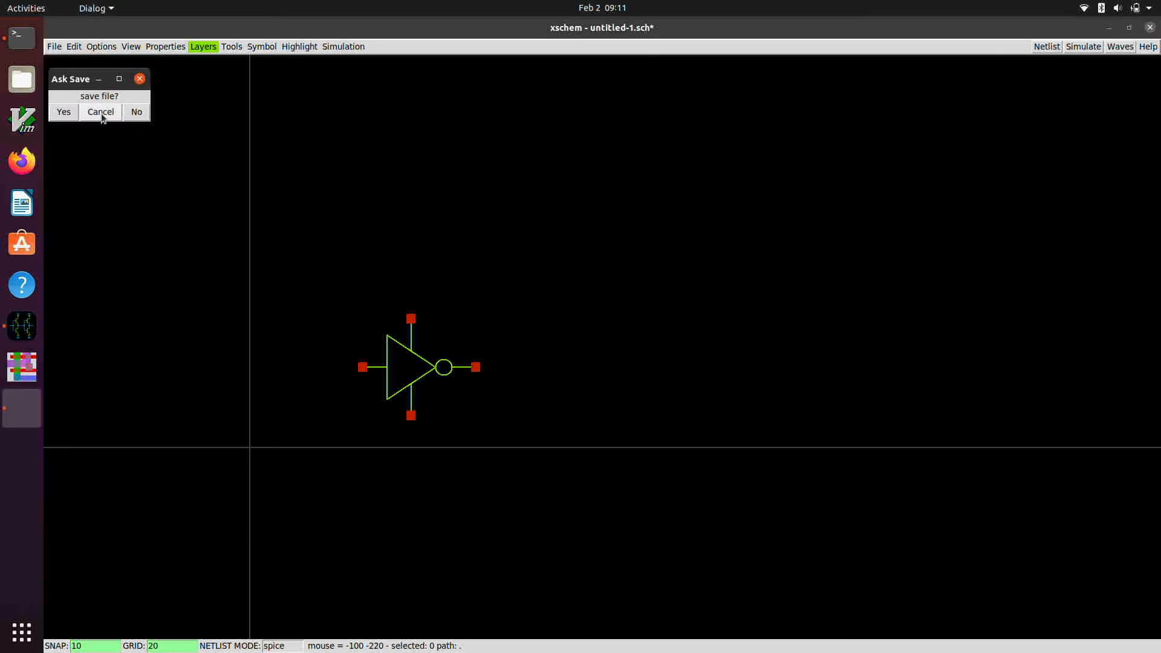
click(131, 113)
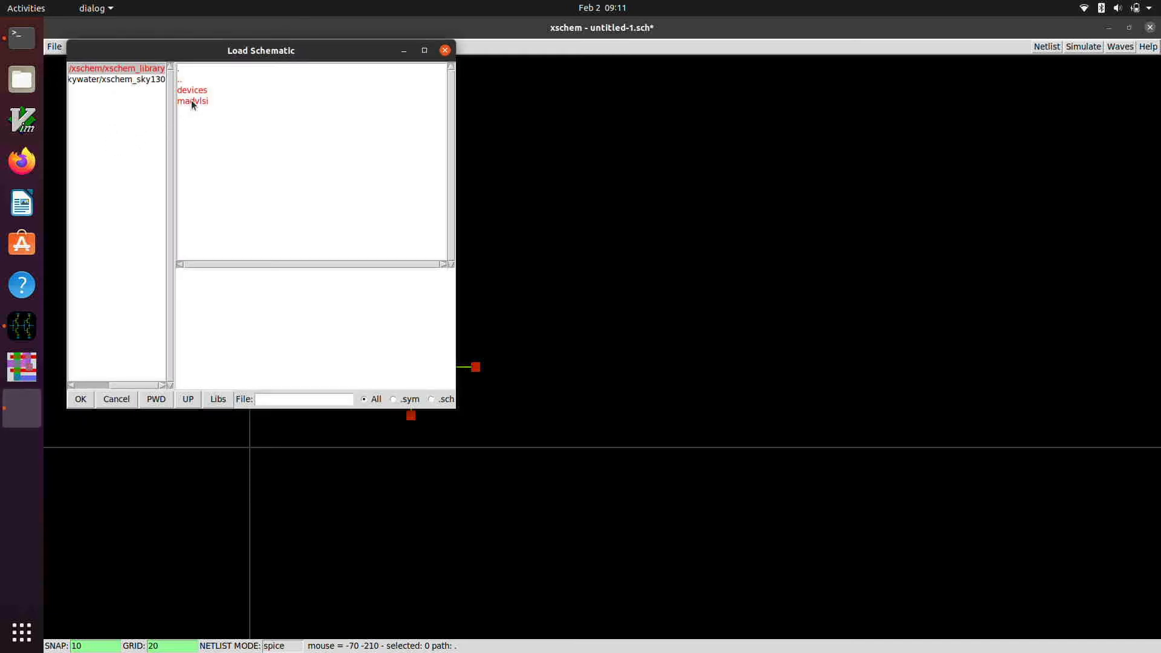
click(155, 399)
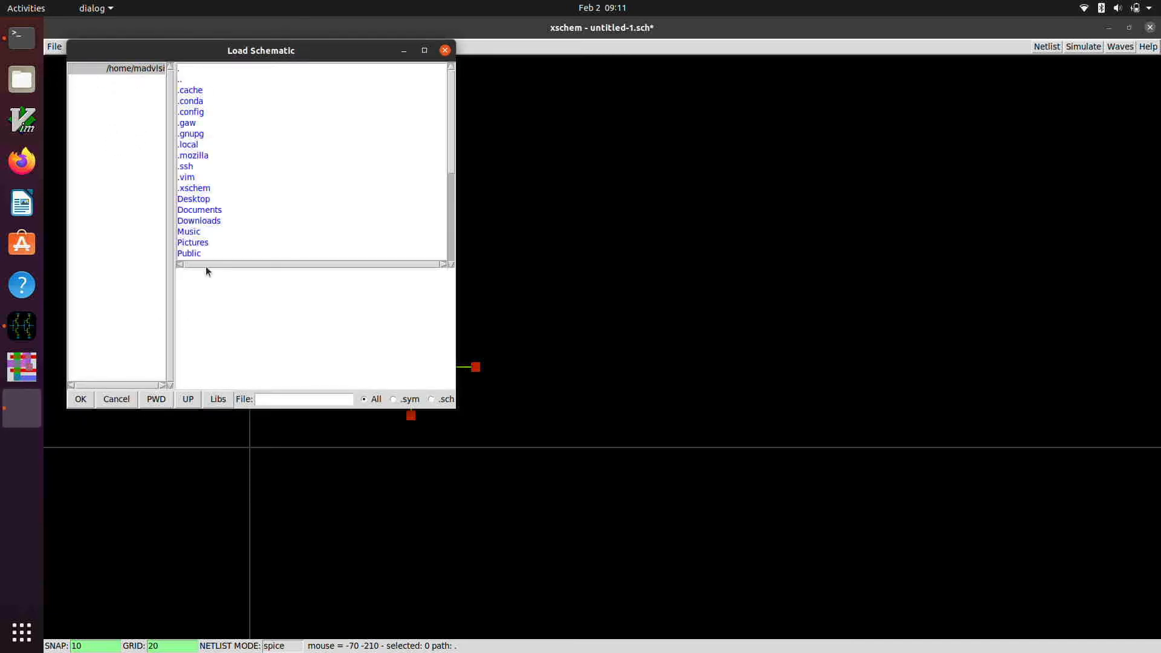
click(206, 210)
click(227, 92)
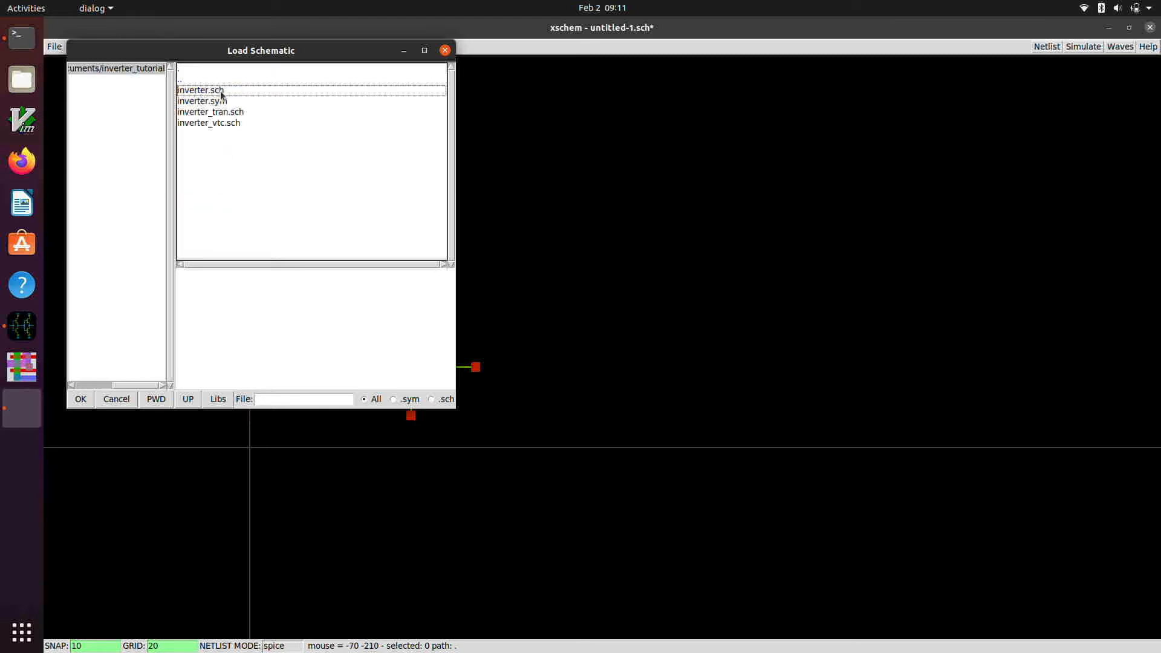
click(204, 102)
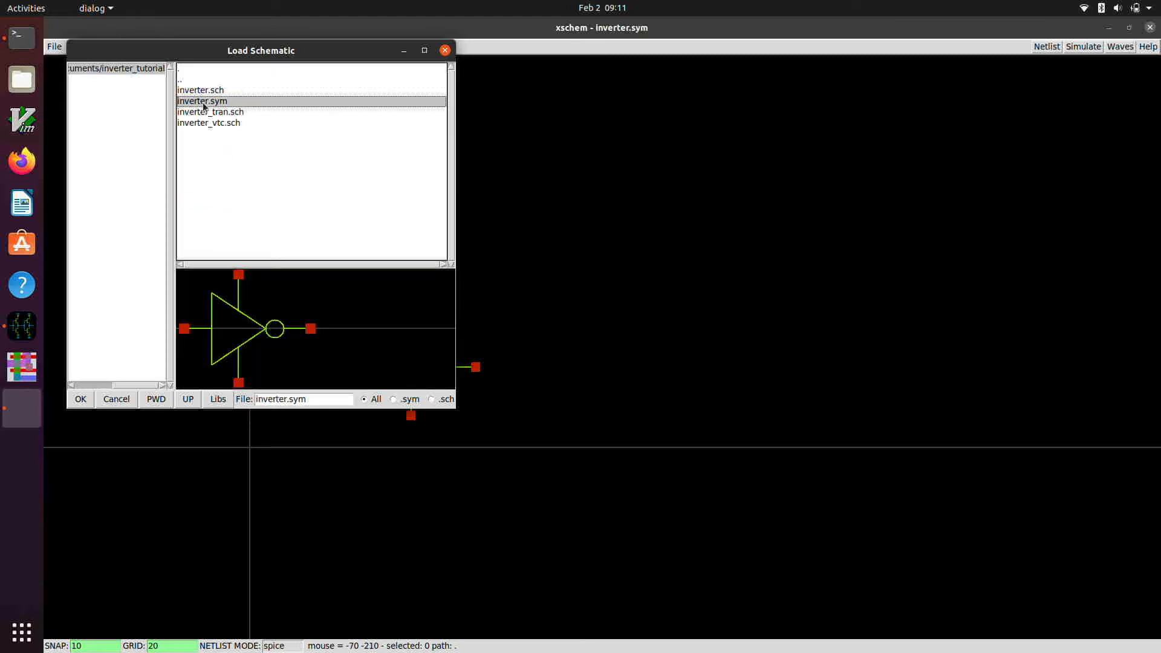
double_click(205, 107)
scroll(363, 355, down, 2)
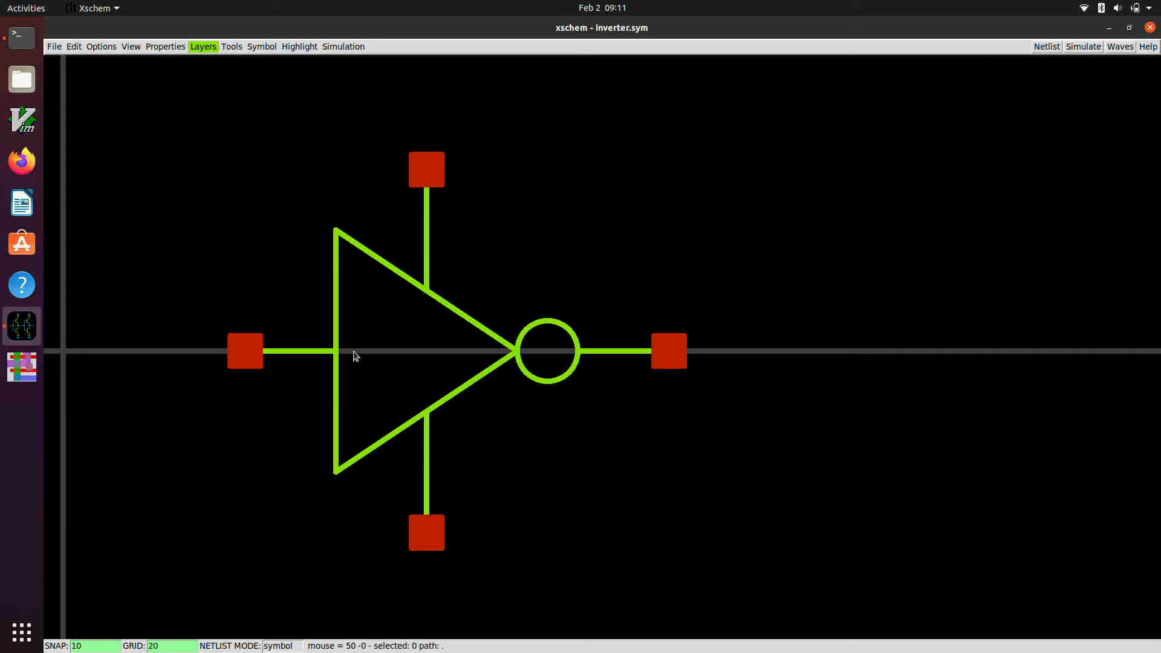
click(234, 52)
click(253, 114)
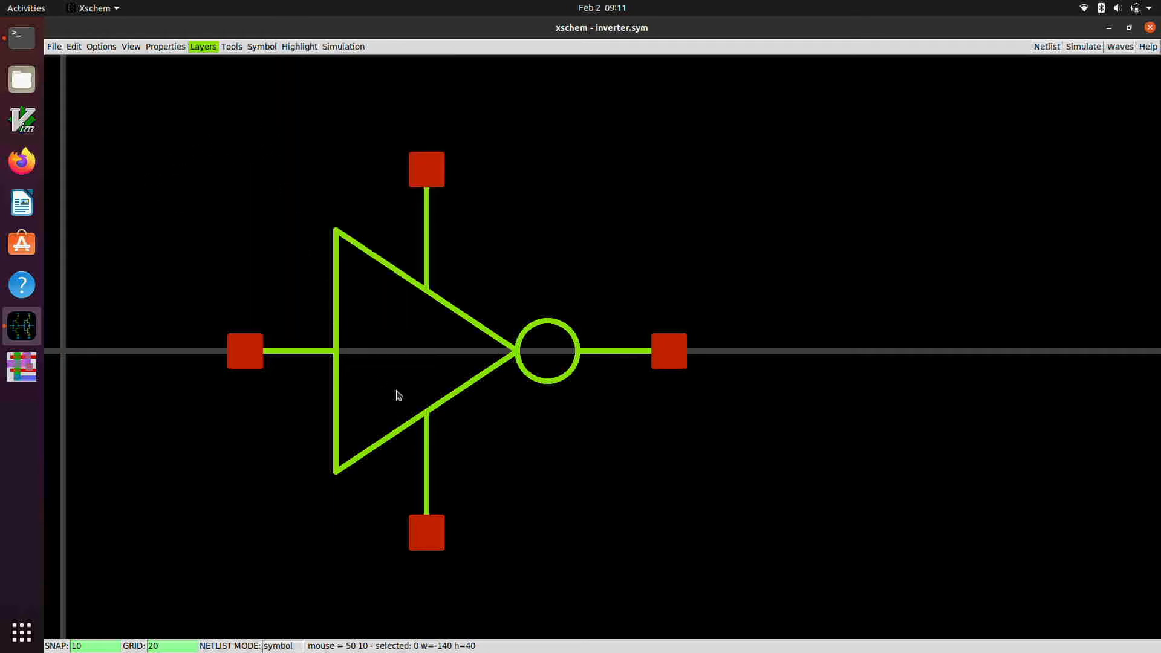
click(488, 471)
click(519, 514)
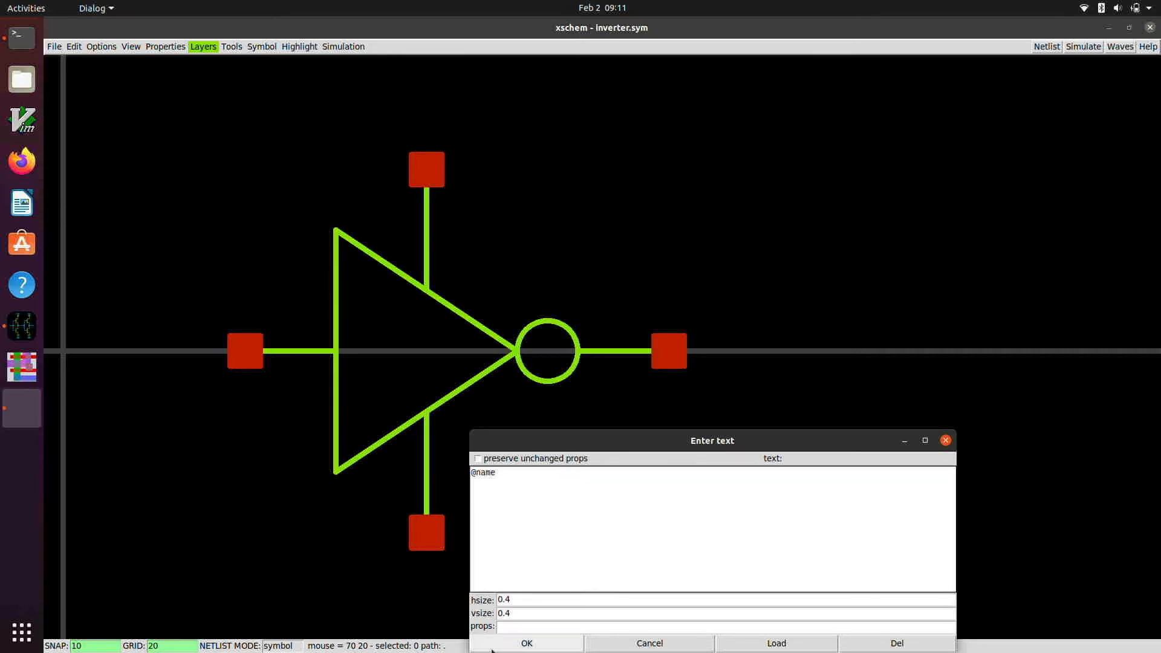
click(531, 599)
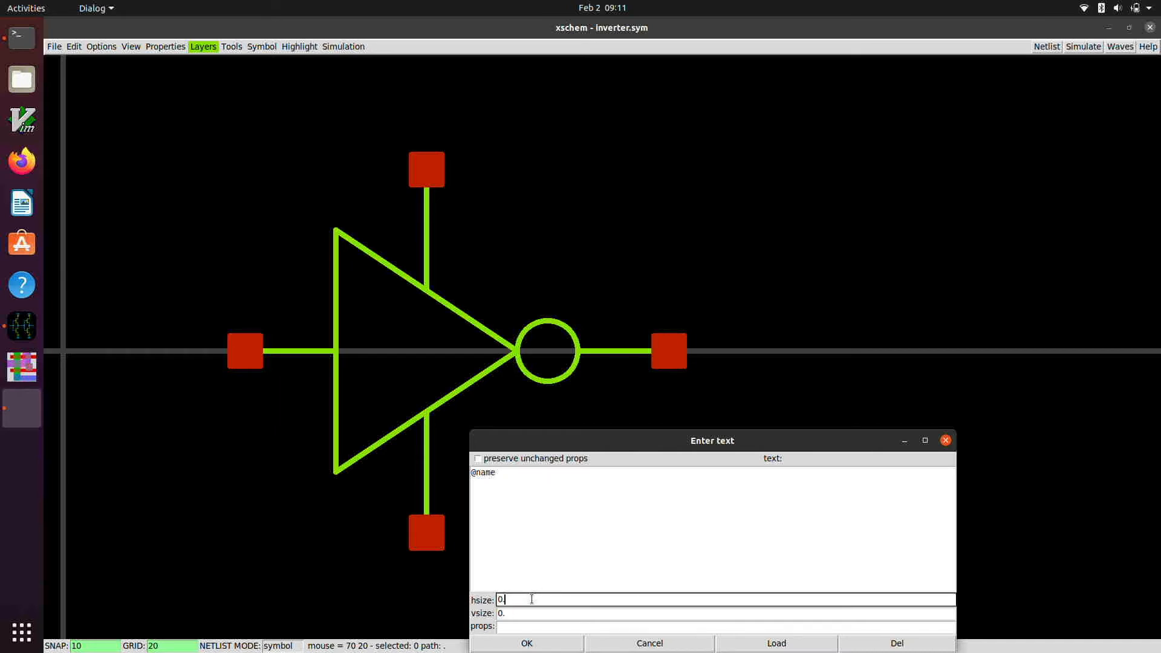
text(2)
key(Tab)
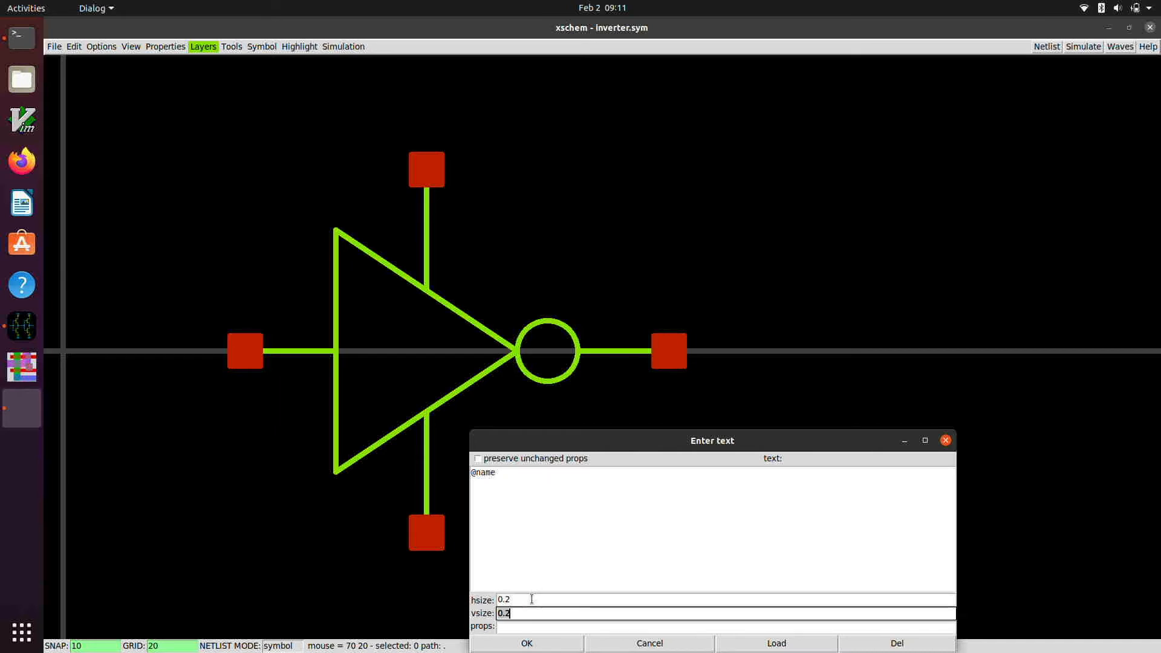
click(528, 643)
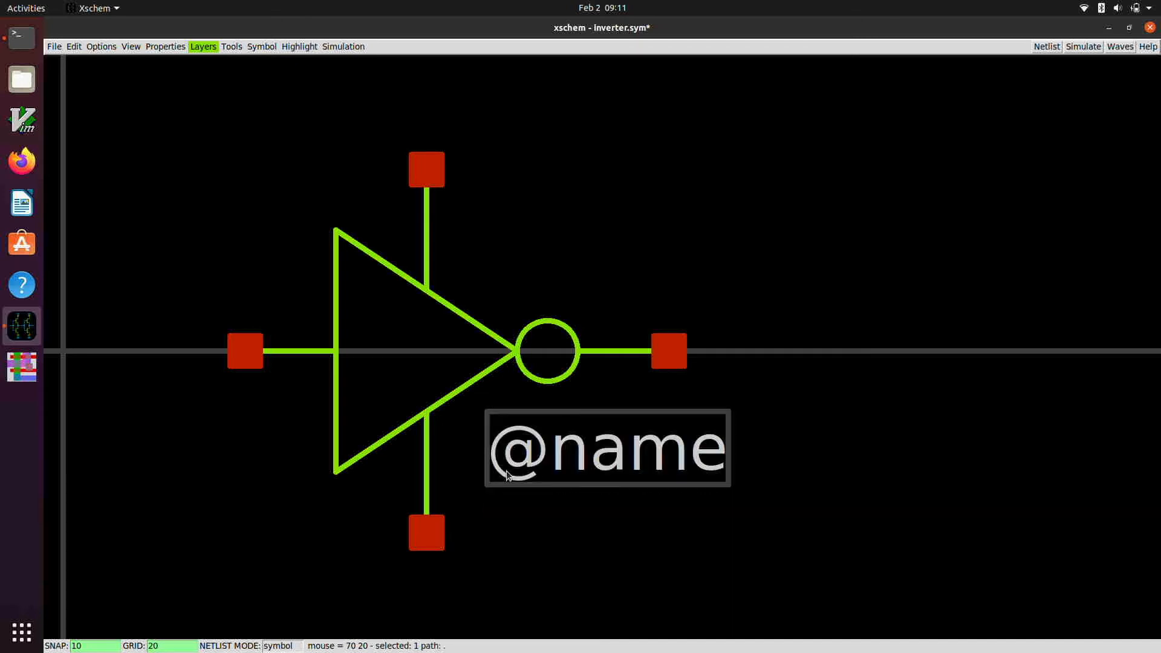
key(g)
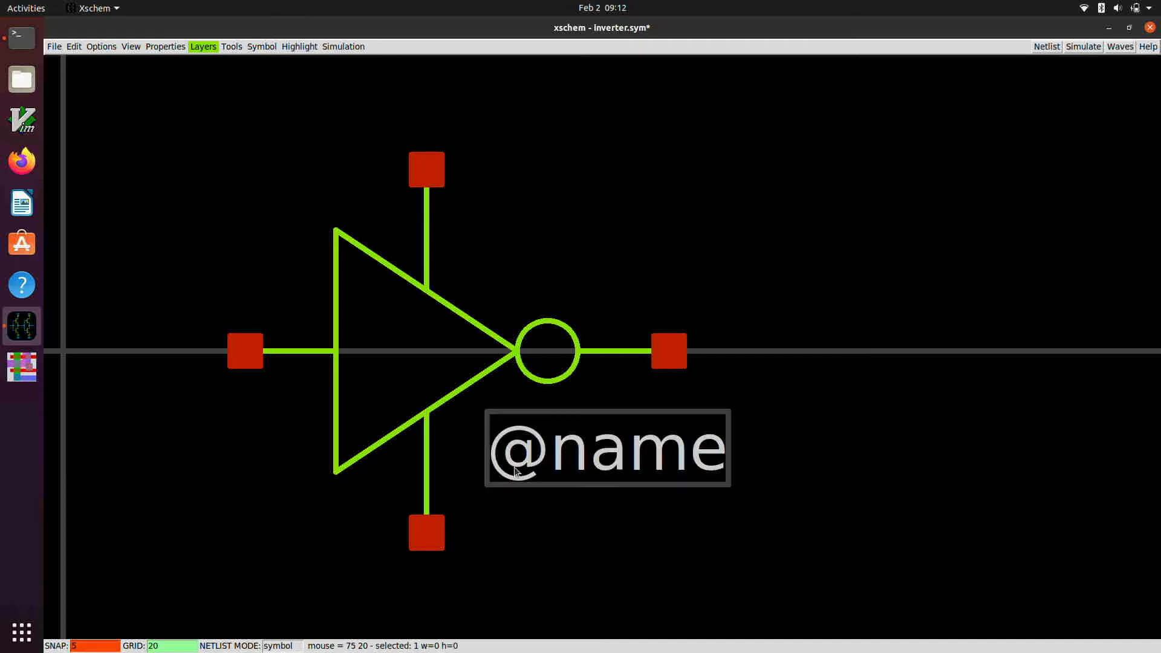
click(497, 470)
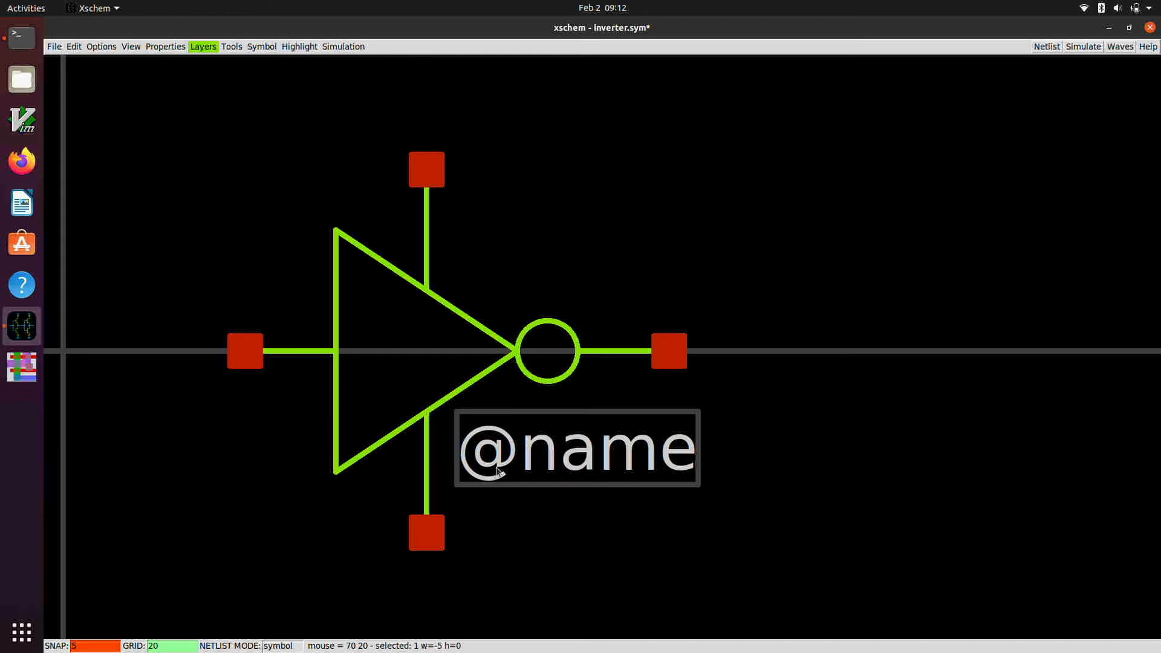
key(shift+g)
click(166, 129)
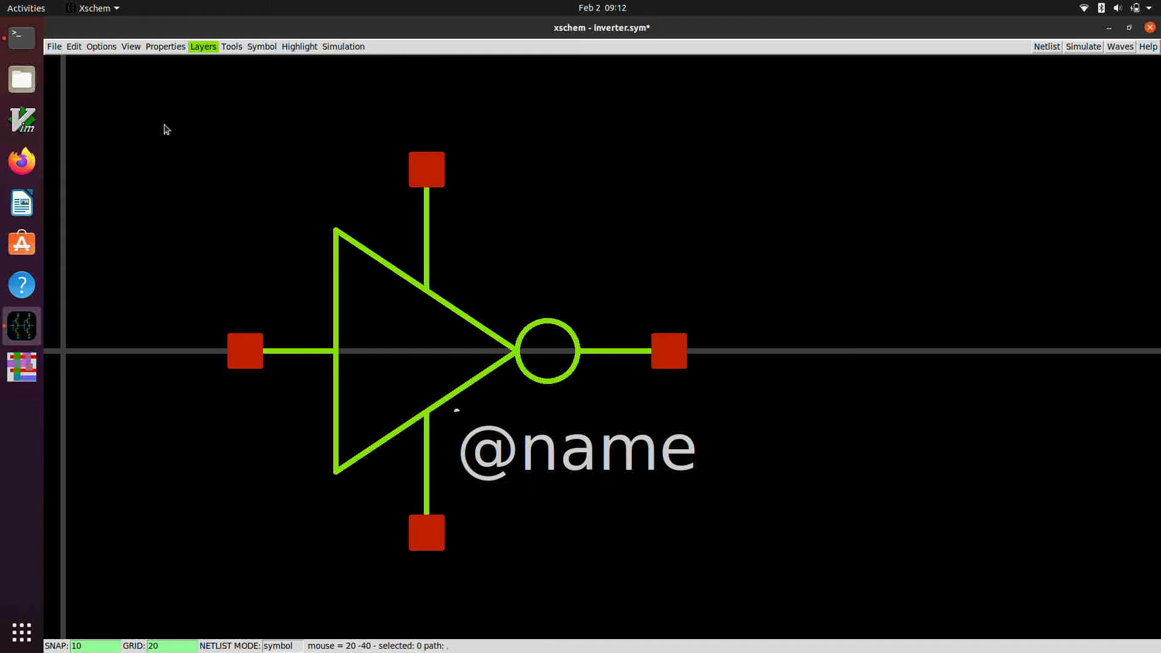
Step: Save the inverter.sym changes and create a new blank schematic
click(53, 47)
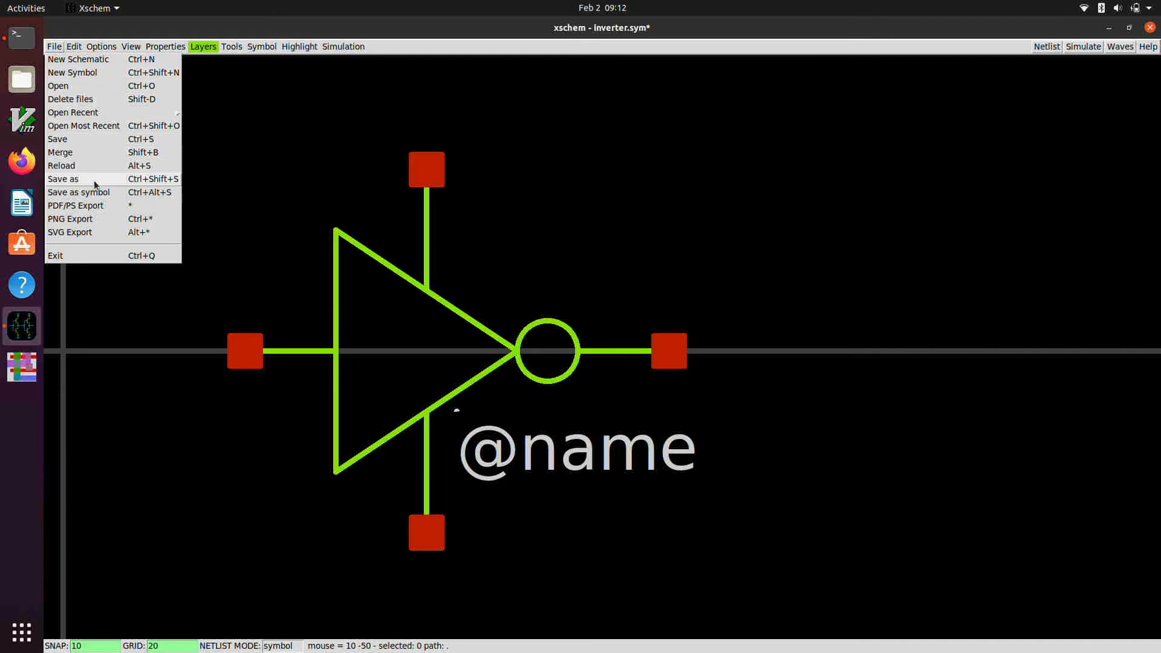
click(94, 139)
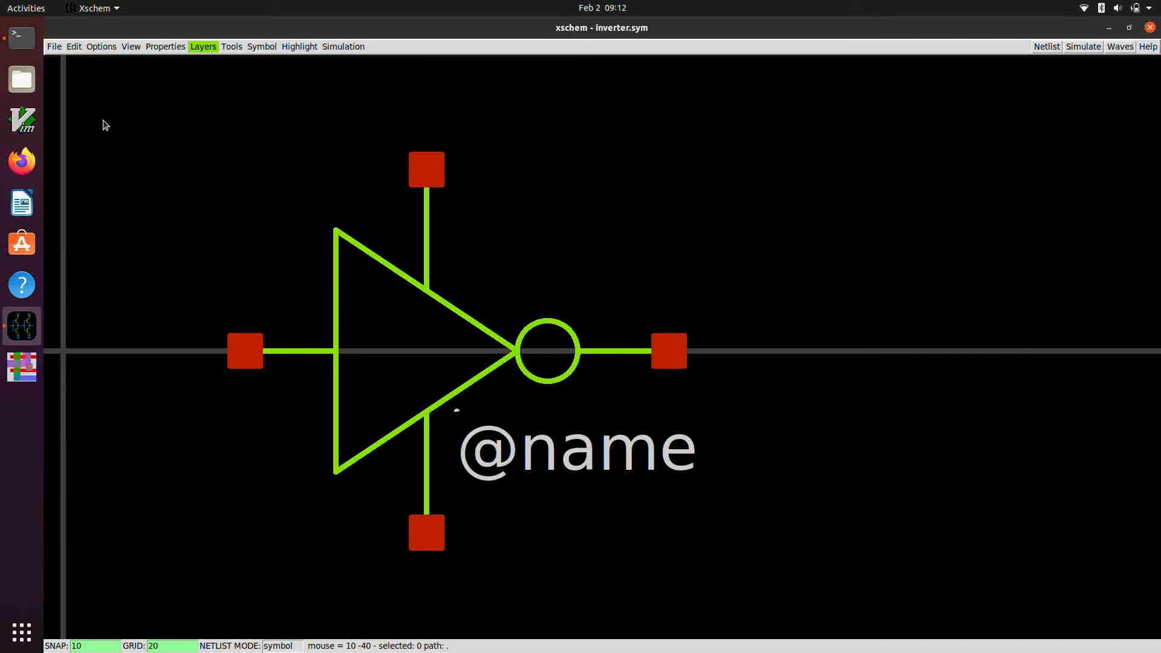
click(55, 47)
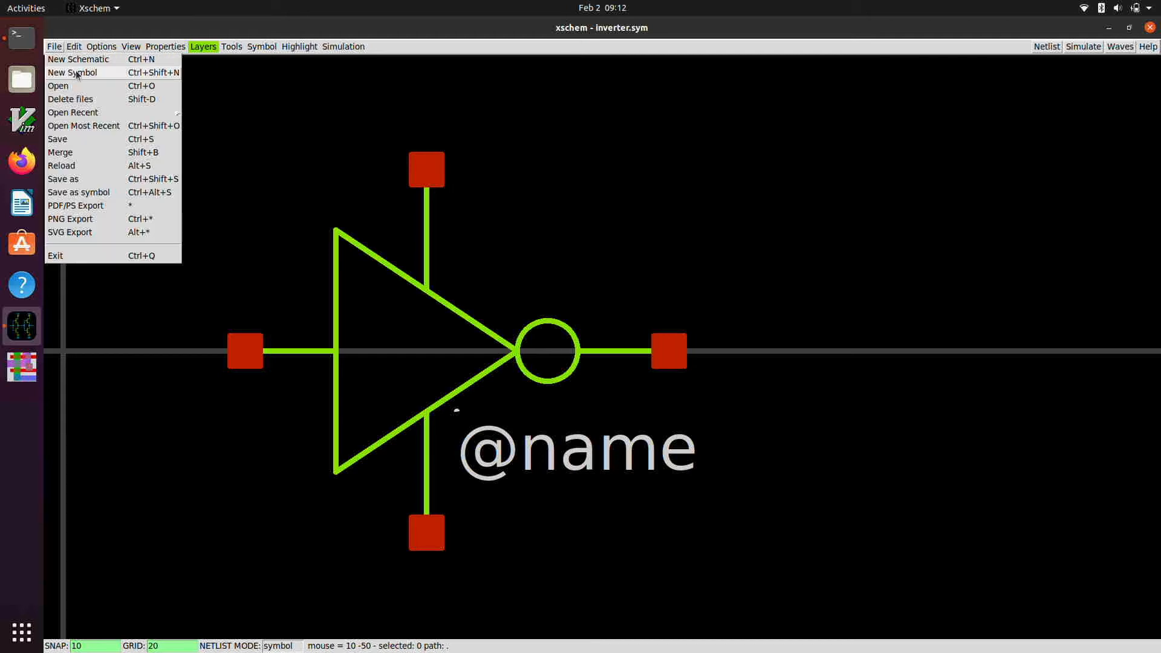
click(79, 60)
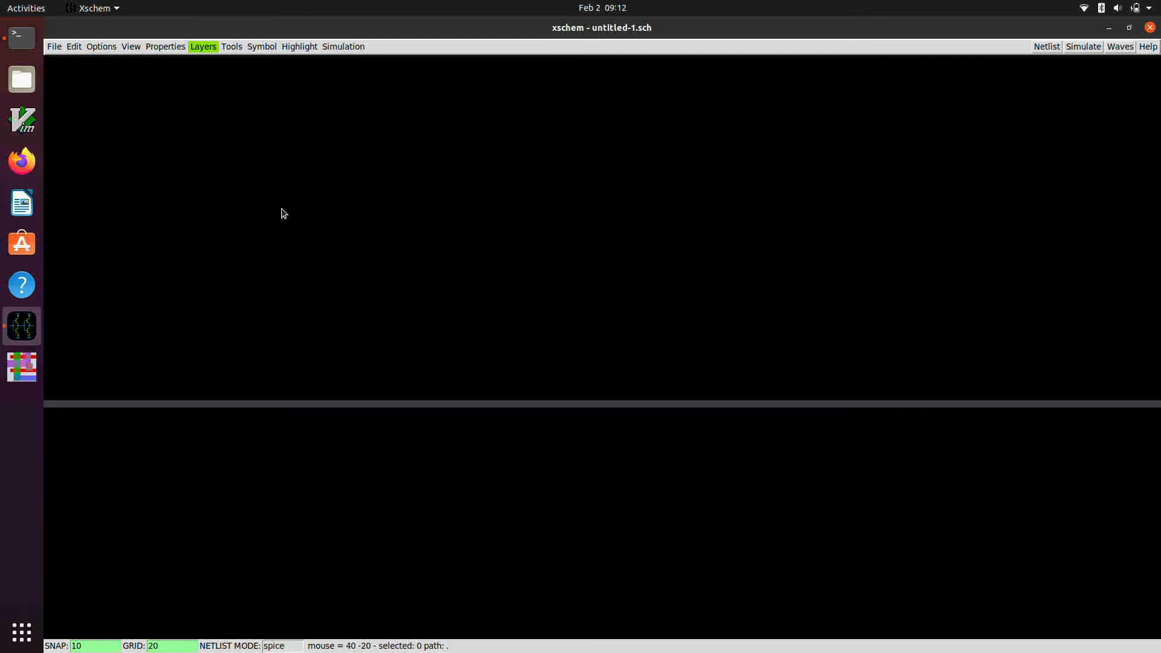
scroll(281, 208, up, 1)
scroll(281, 211, down, 4)
scroll(421, 154, down, 1)
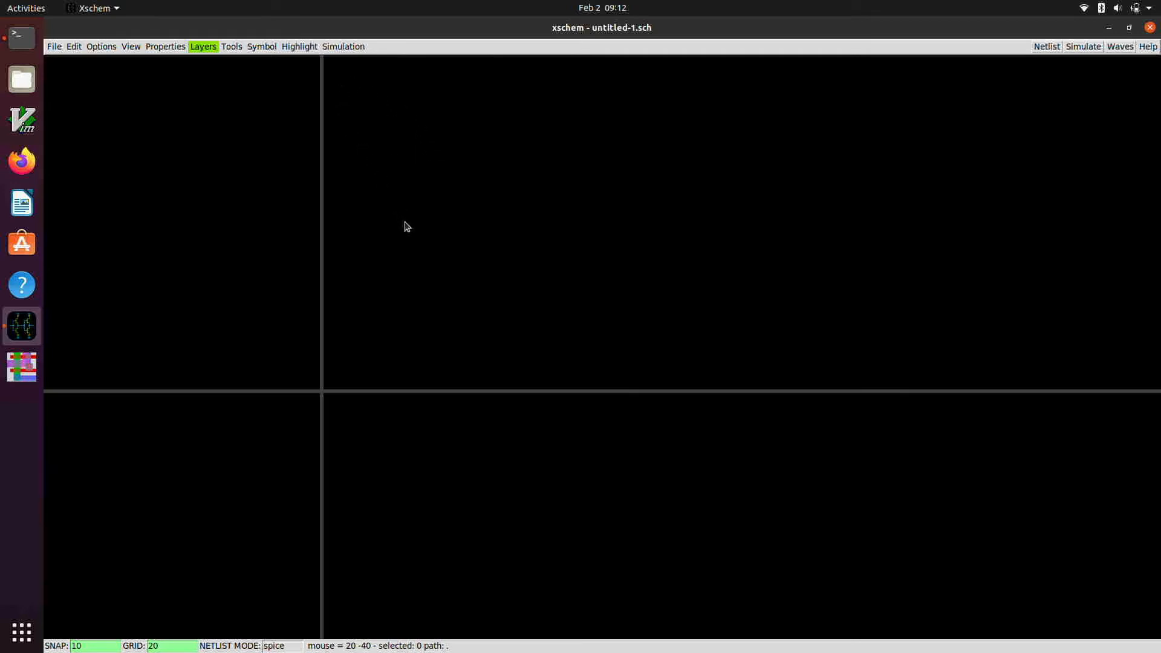
Step: Place the inverter.sym symbol from the inverter_tutorial folder in the blank schematic, above and to the right of the origin
key(Insert)
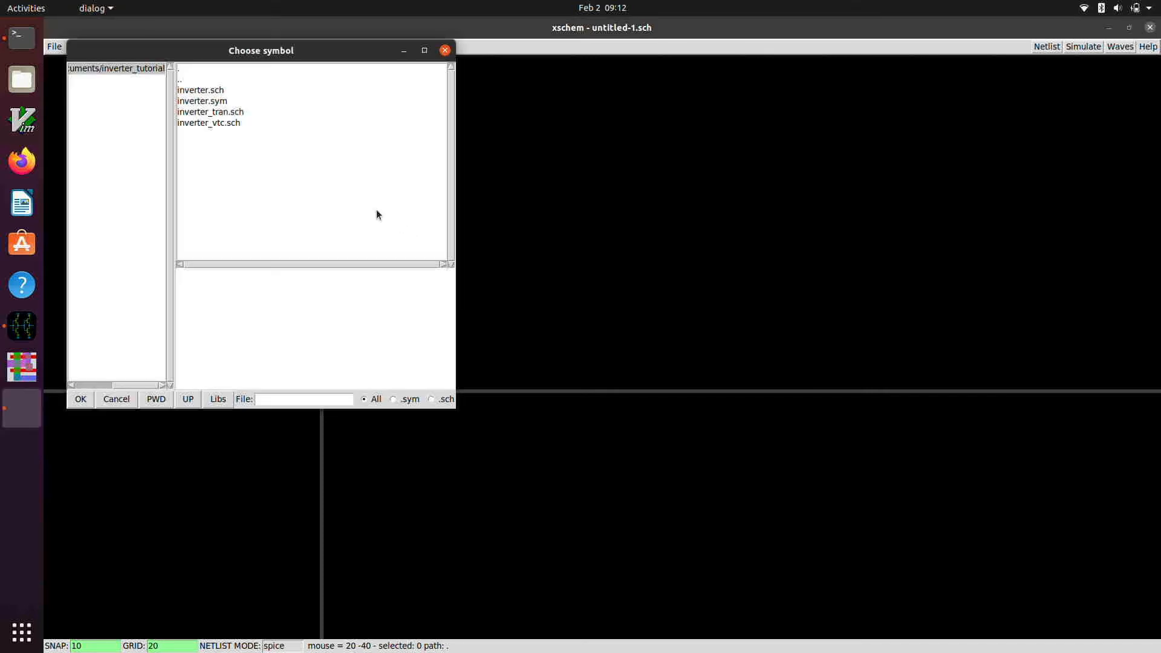
click(202, 101)
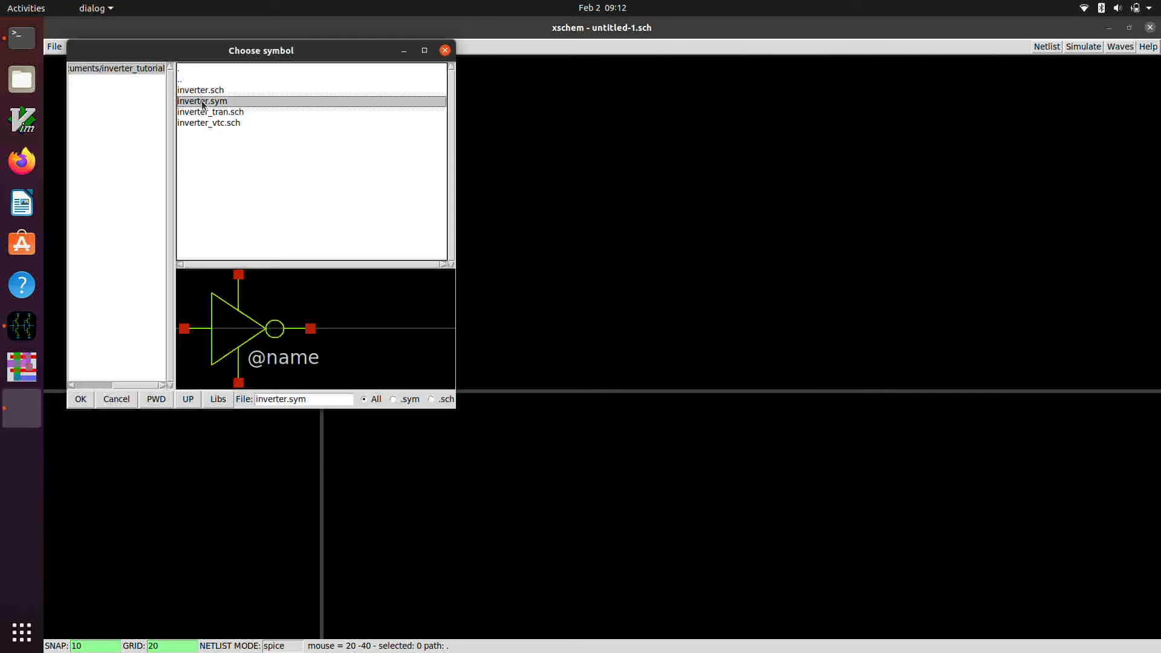
click(81, 399)
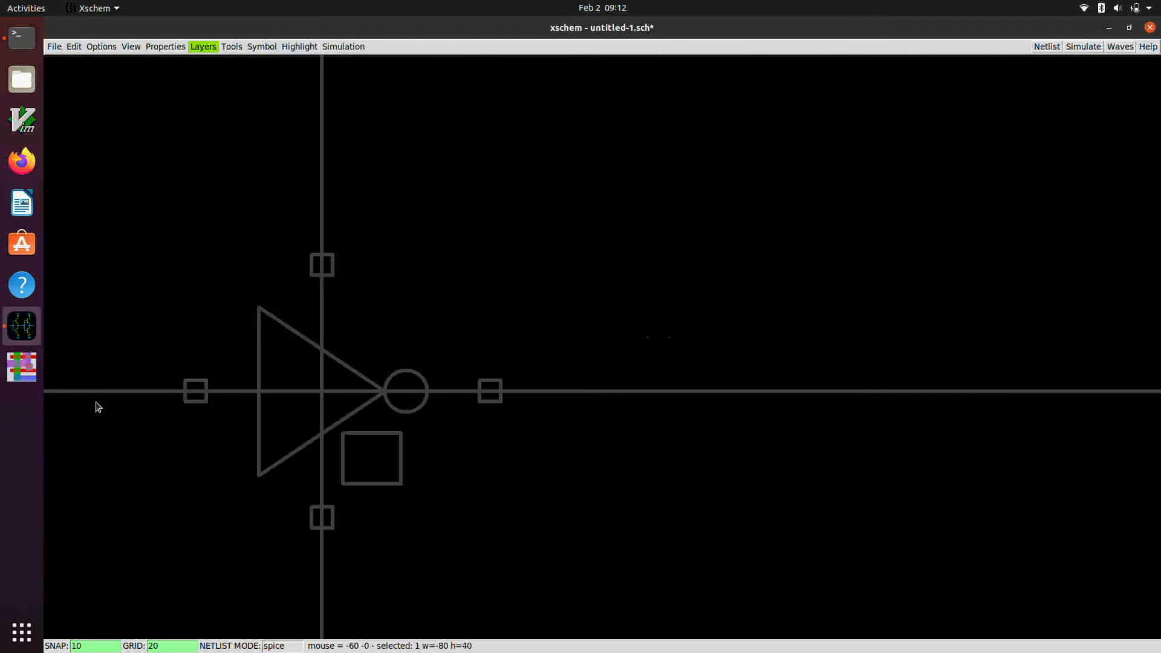
click(360, 234)
scroll(554, 271, down, 3)
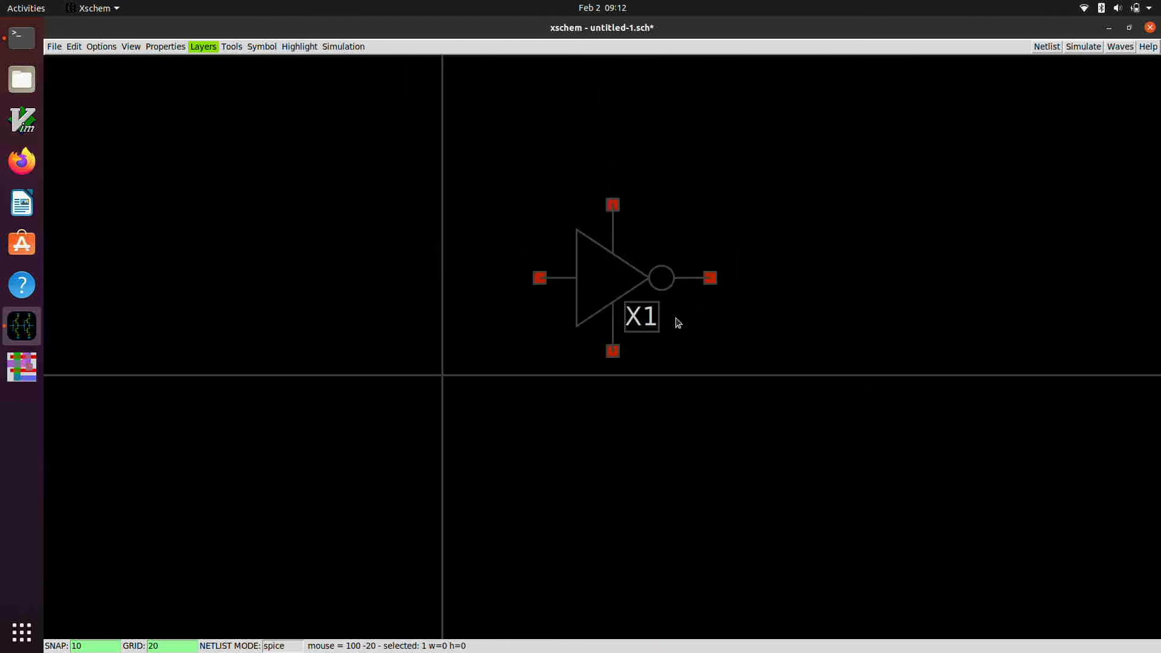
scroll(654, 291, up, 2)
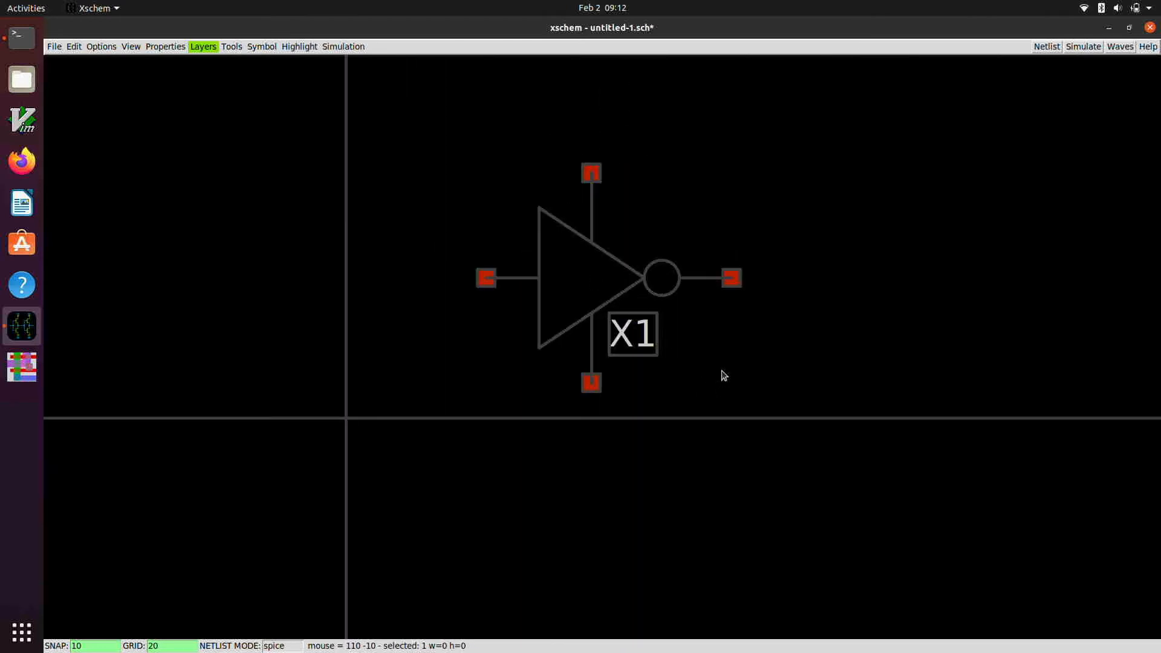
Step: Copy the inverter 80 units to the right in line with the original, and clear the selection
scroll(724, 375, down, 2)
key(c)
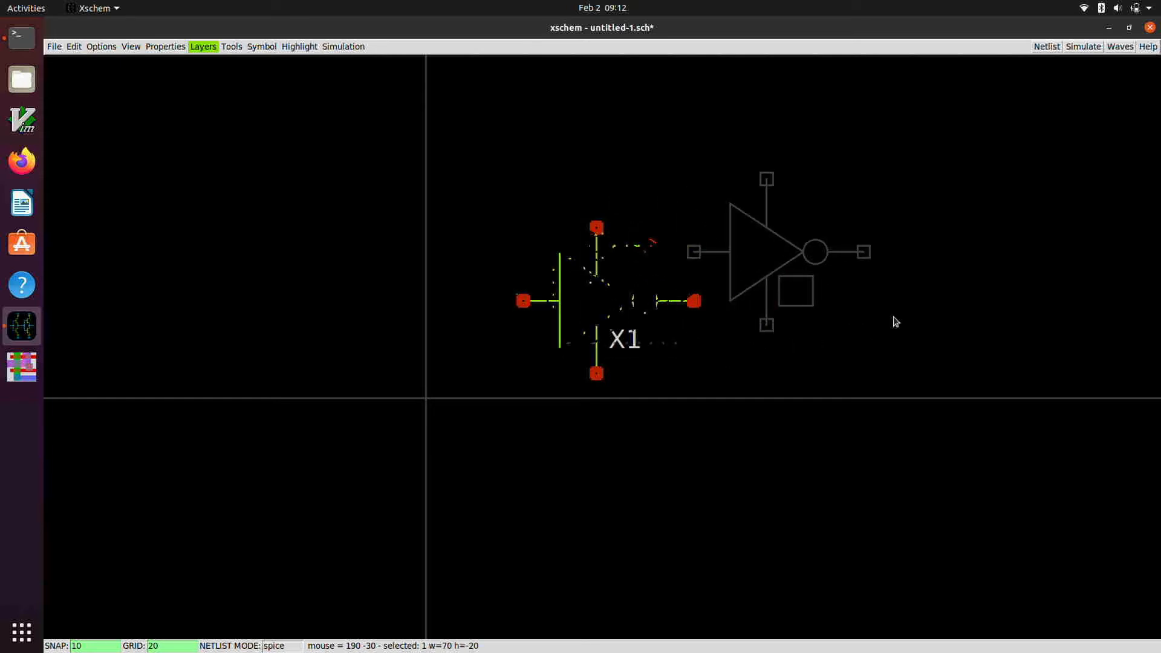
scroll(921, 367, down, 2)
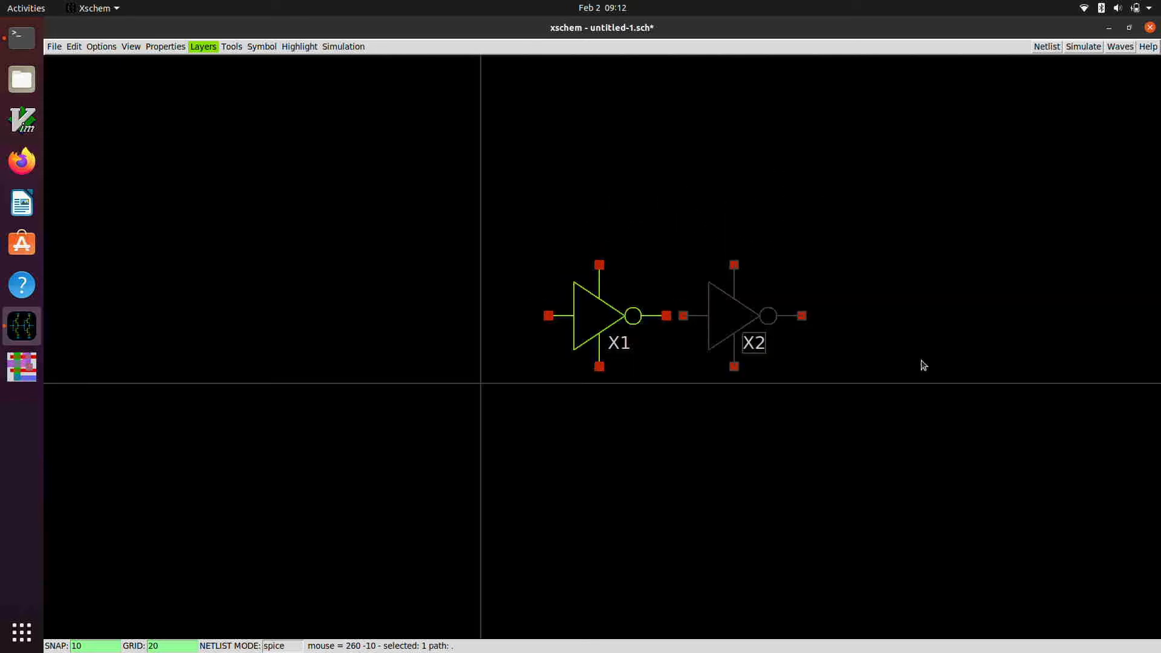
scroll(909, 334, up, 3)
scroll(908, 334, down, 1)
scroll(331, 348, up, 1)
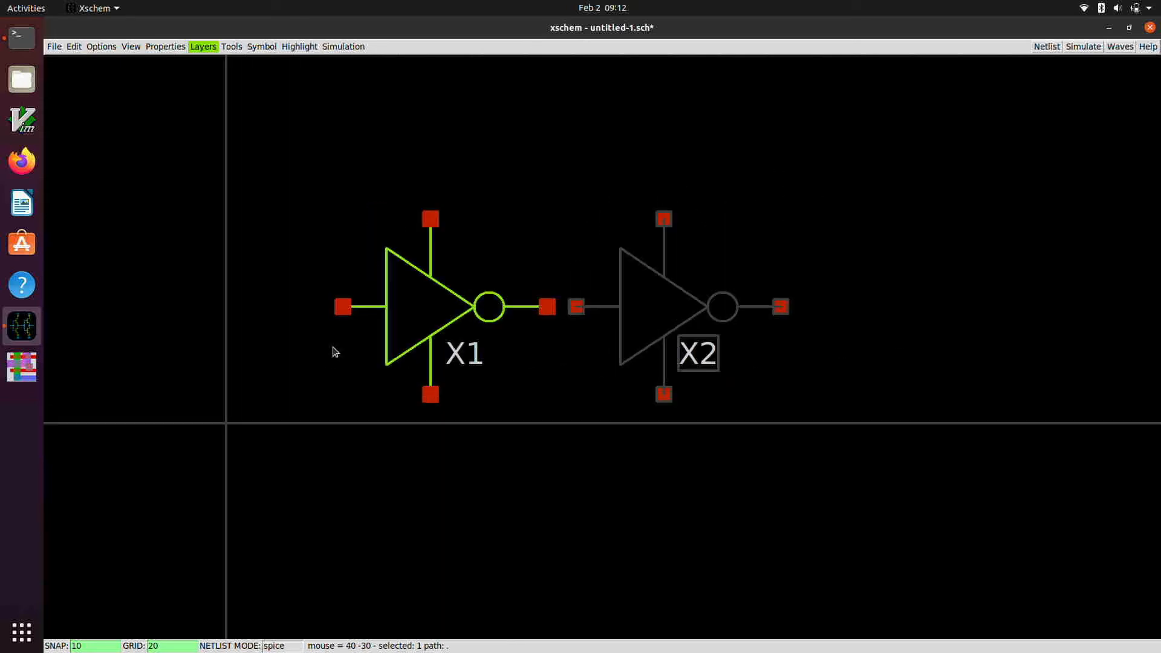
click(494, 246)
scroll(496, 245, down, 1)
scroll(497, 248, down, 1)
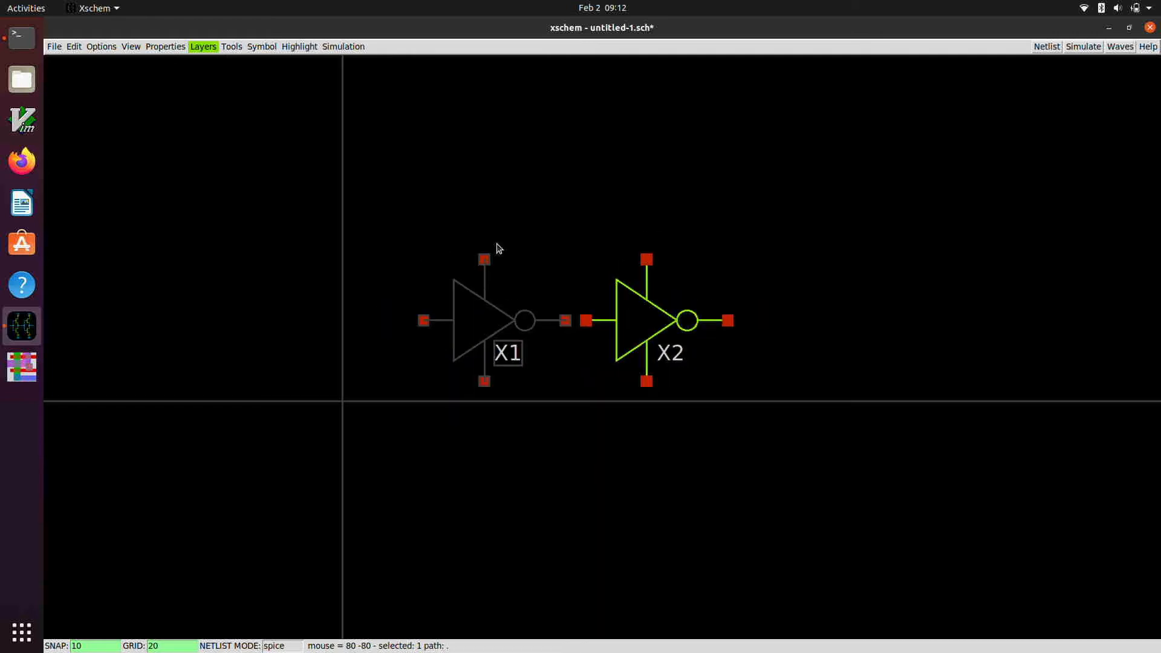
scroll(506, 251, up, 1)
click(573, 261)
scroll(573, 262, down, 1)
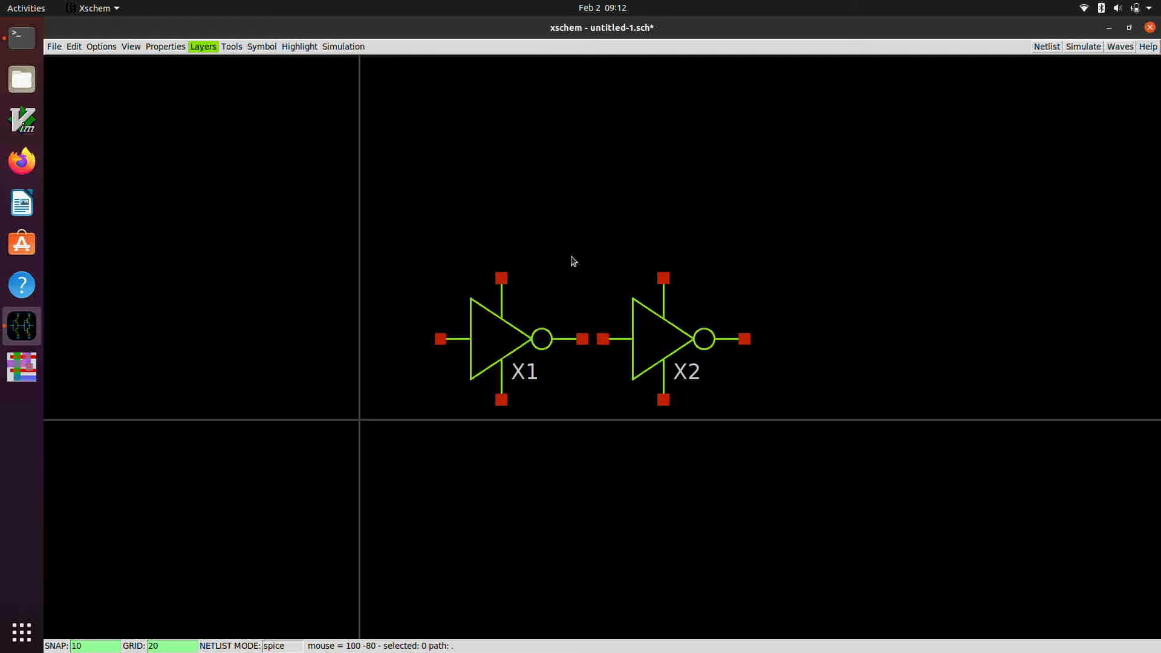
Step: Wire the output pin of inverter X1 to the input pin of inverter X2
scroll(573, 261, up, 1)
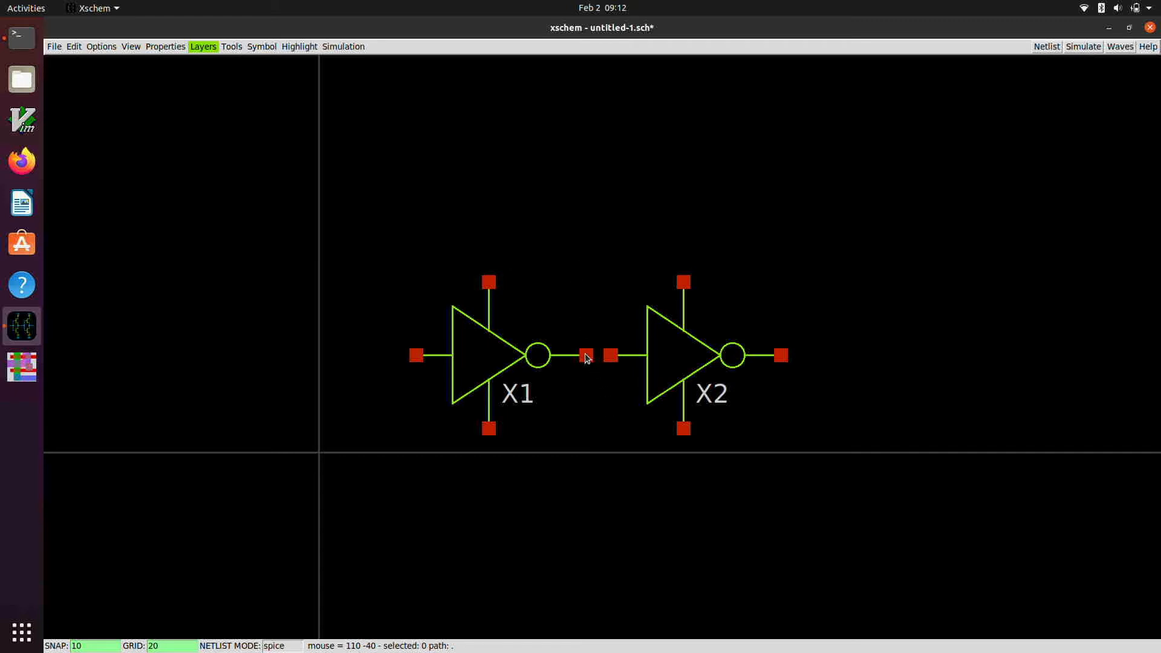
key(w)
click(610, 356)
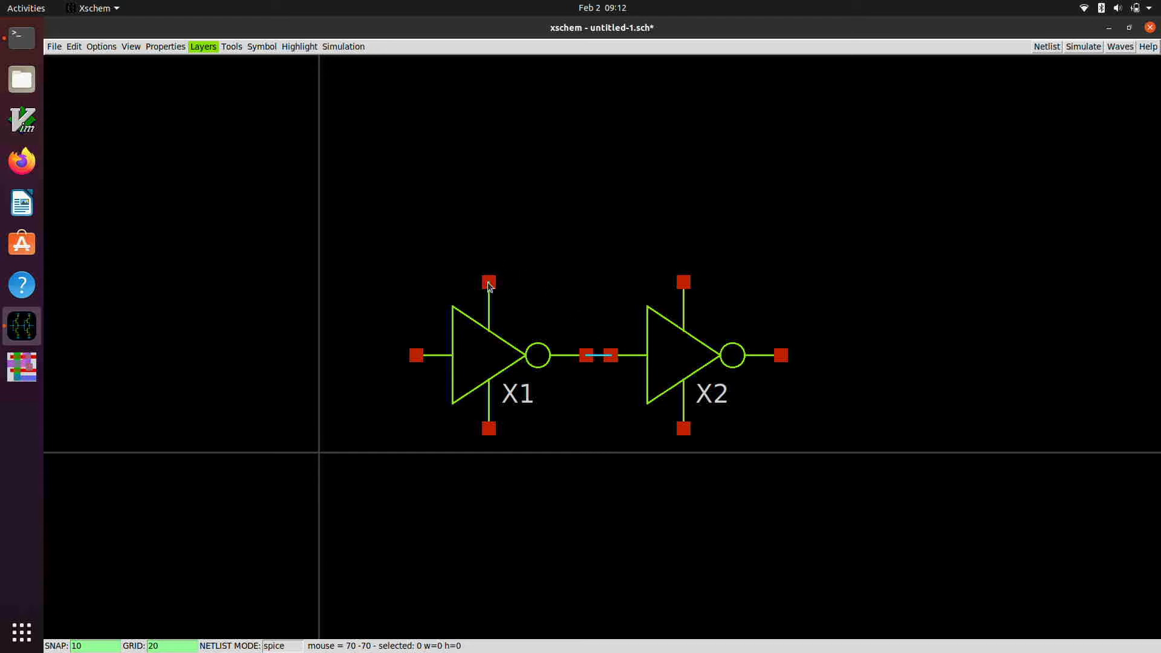
Step: Join the two inverters' upper pins with a wire routed above them, and their lower pins with a wire routed below
key(w)
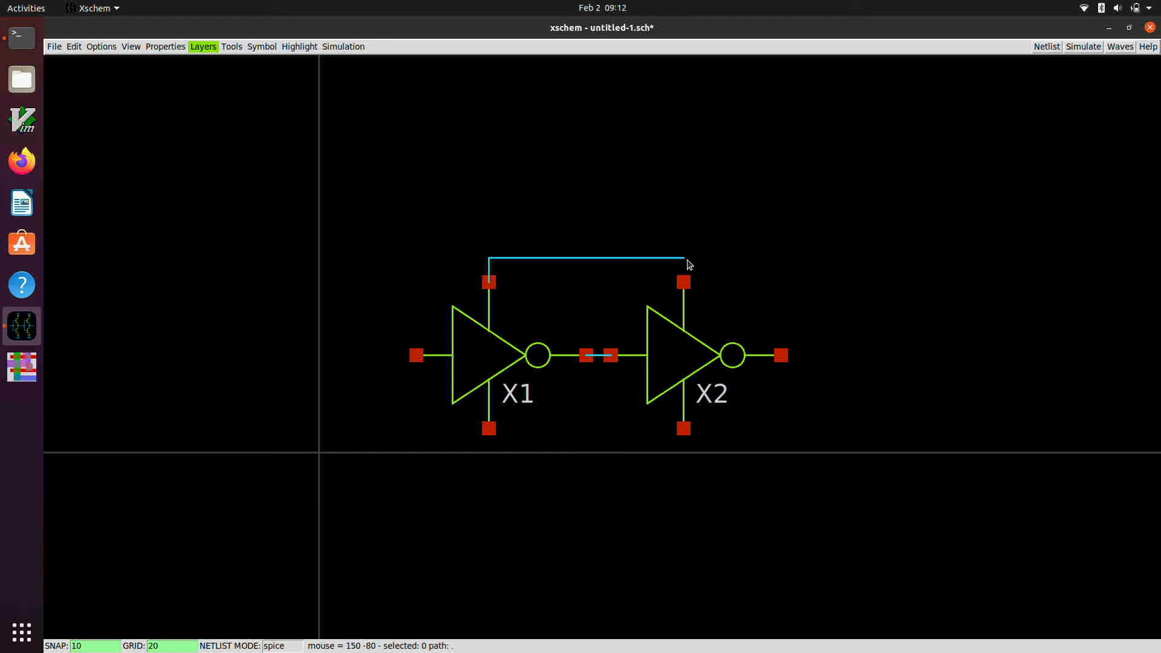
click(684, 283)
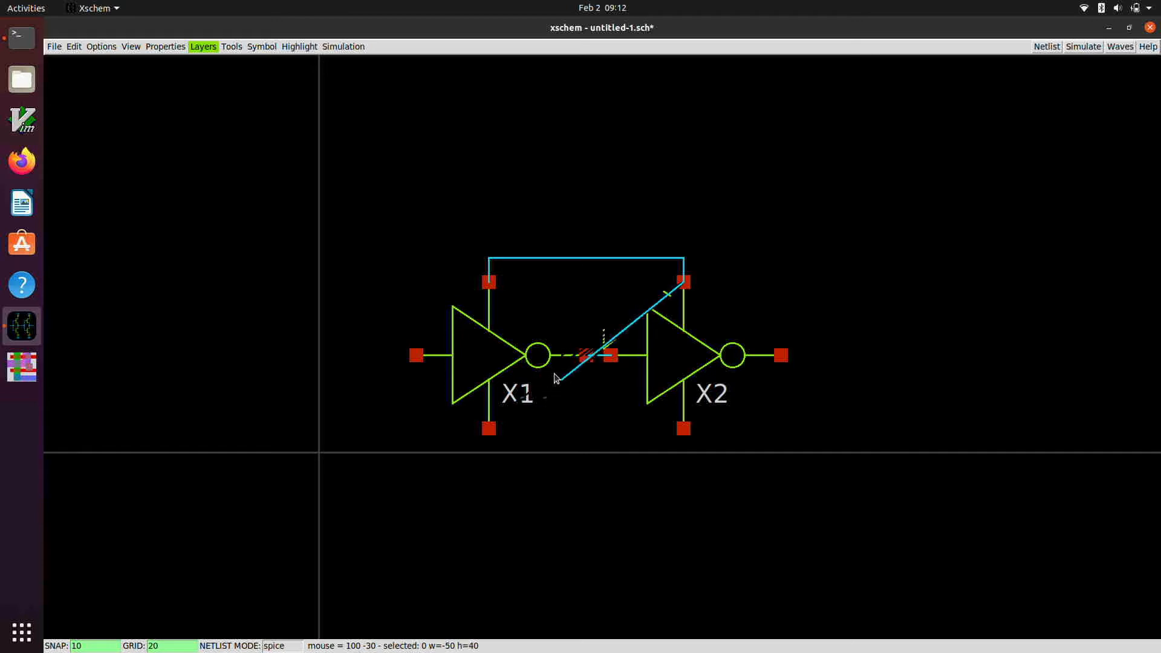
key(Escape)
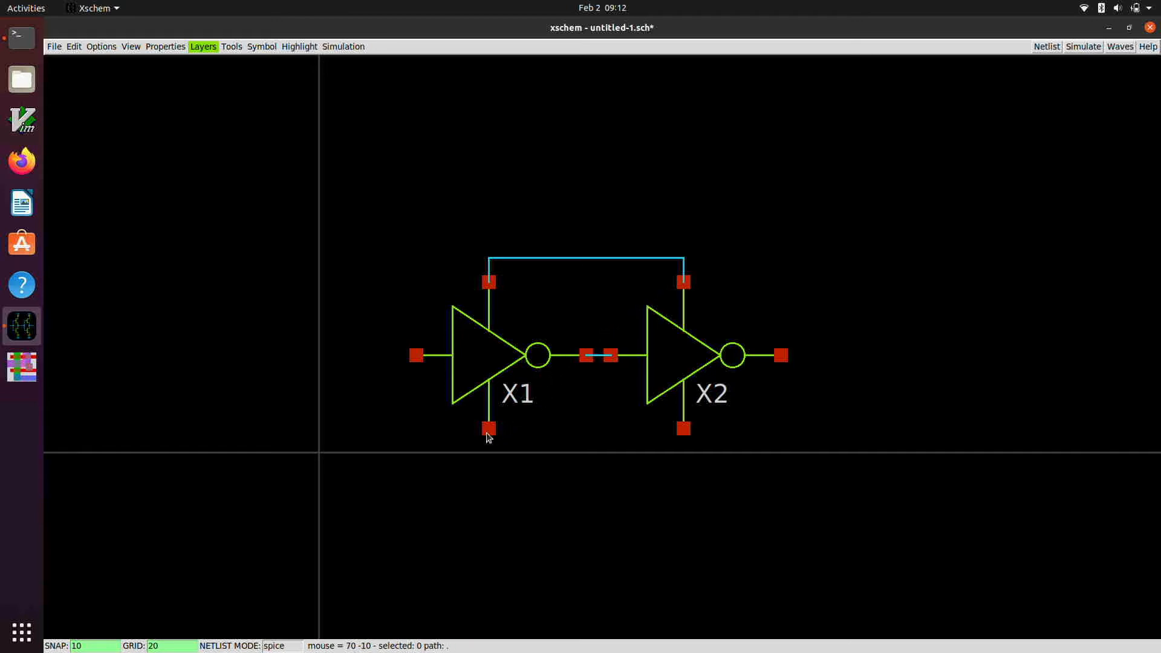
key(w)
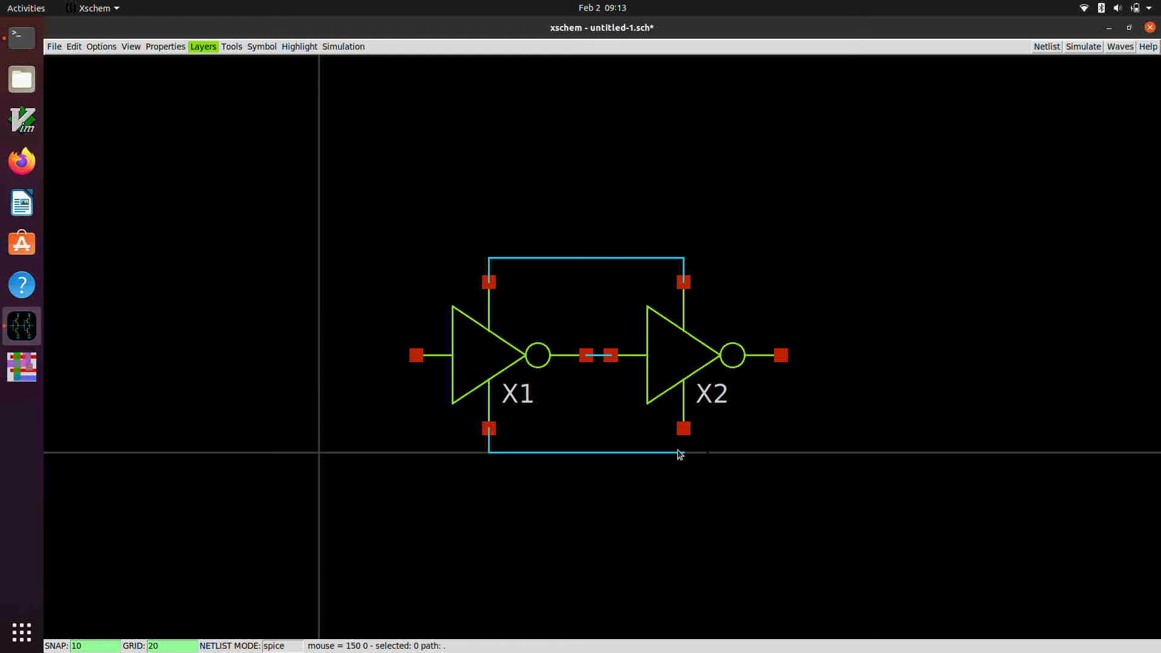
click(683, 431)
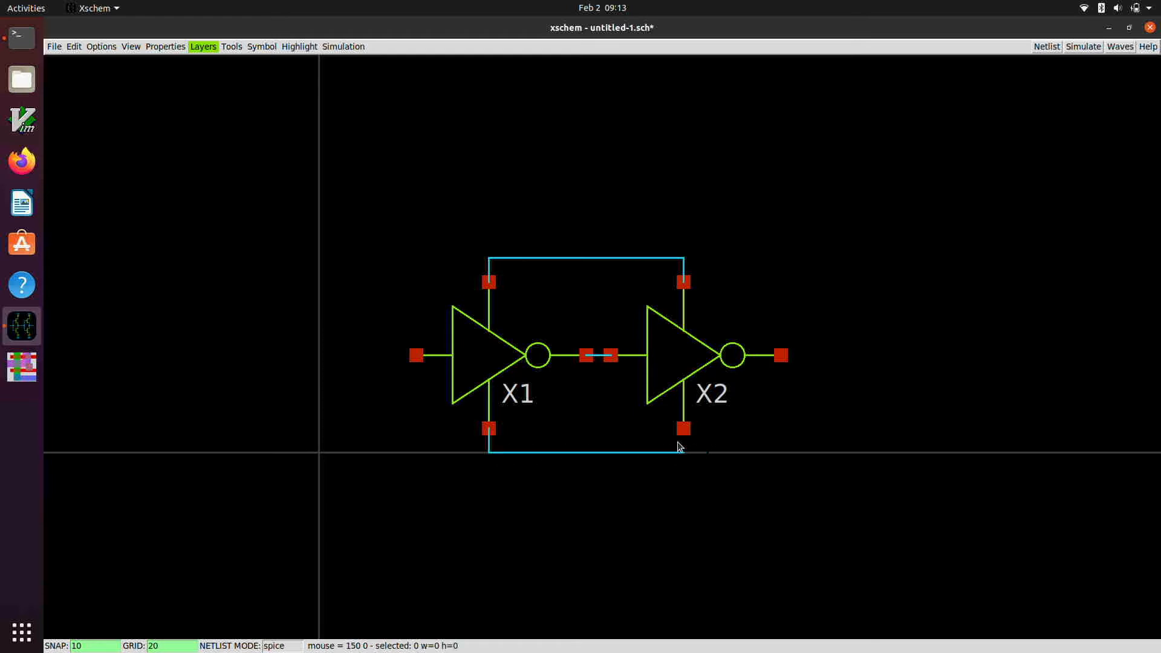
Step: Add 10-unit wire stubs at X1's input, X2's output, and the X1 corners of the upper and lower connecting wires
key(w)
click(398, 358)
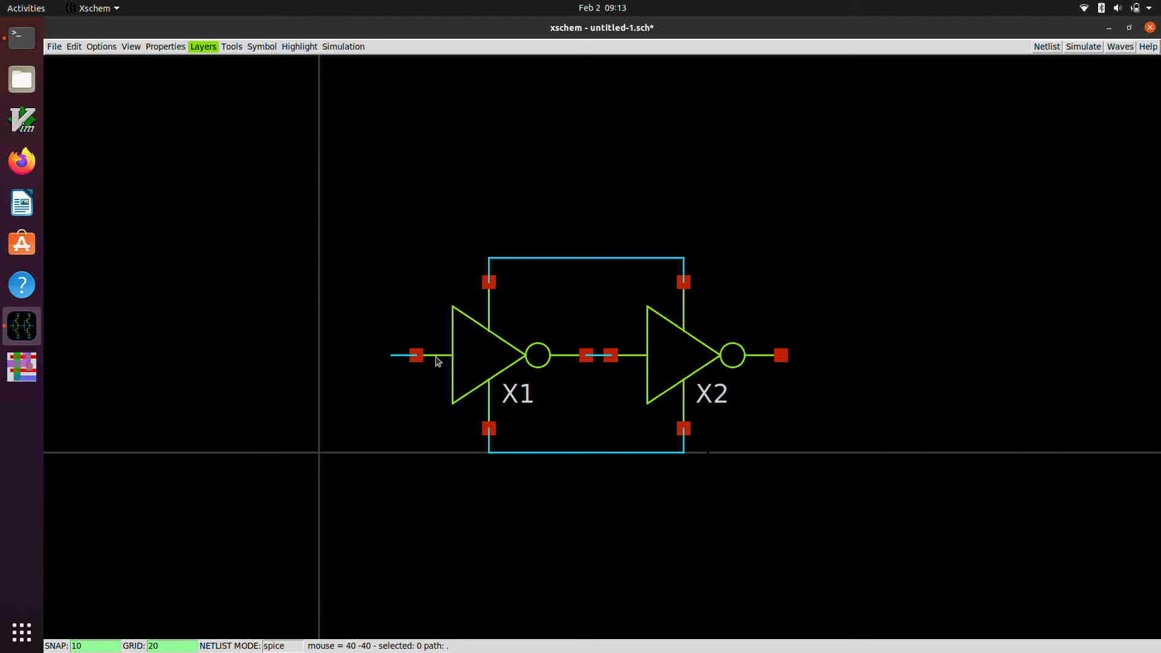
key(w)
click(804, 356)
key(w)
click(489, 233)
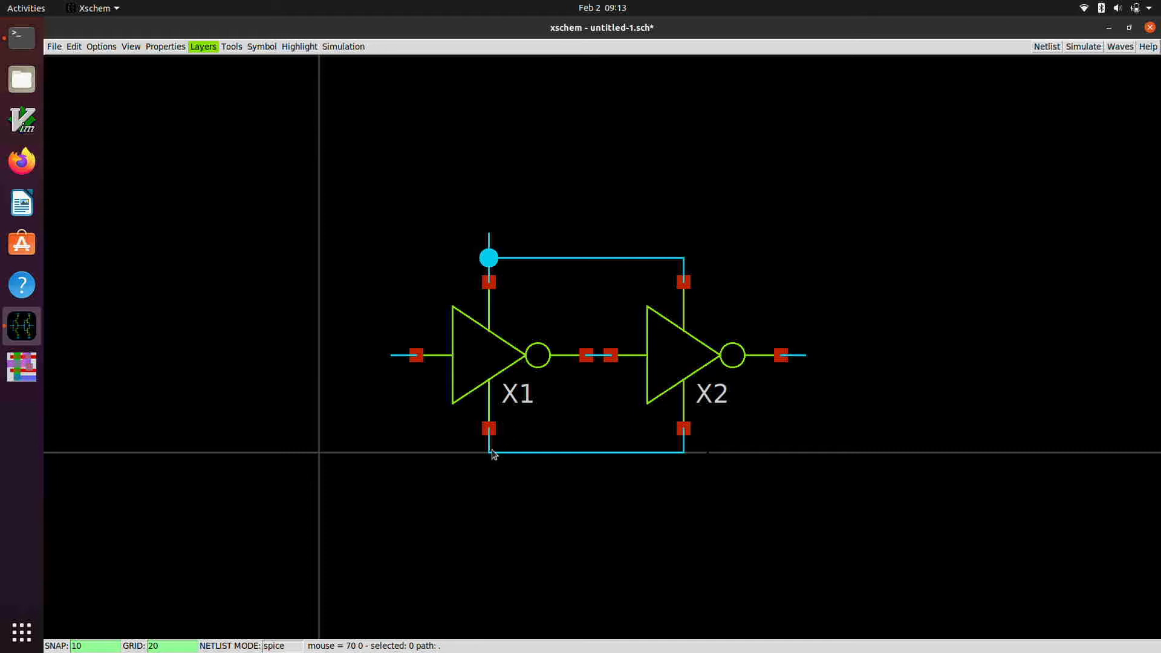
key(w)
click(488, 477)
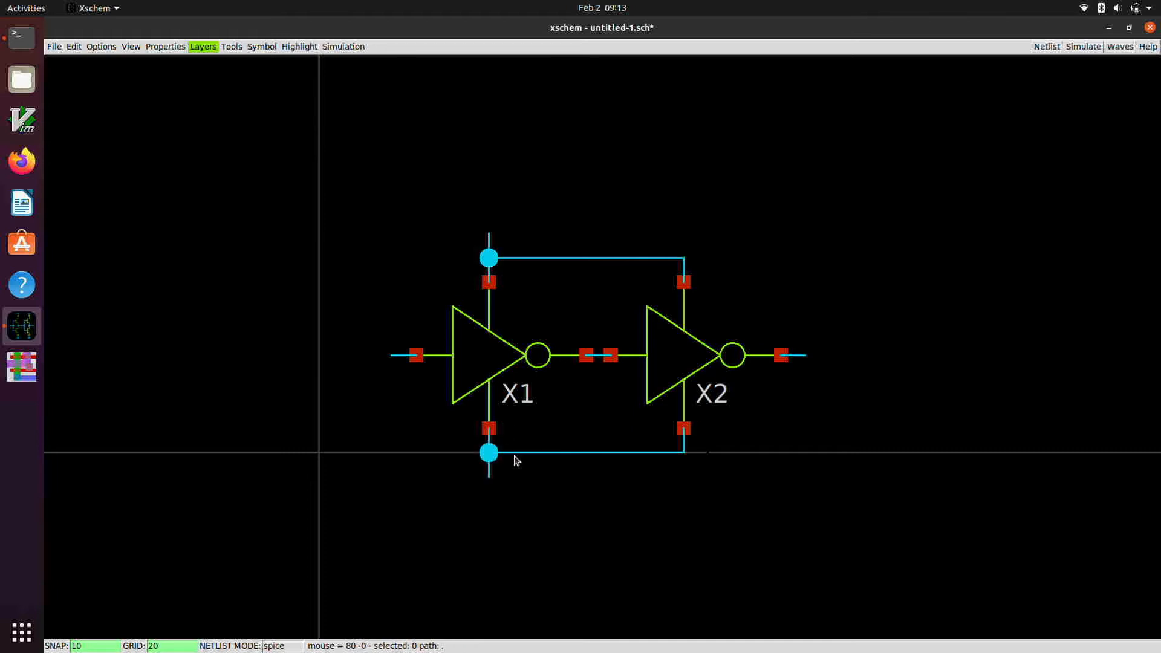
Step: Move the entire two-inverter circuit about 40 units up and 20 units right, and clear the selection
key(ctrl+z)
scroll(594, 438, up, 2)
scroll(580, 407, down, 1)
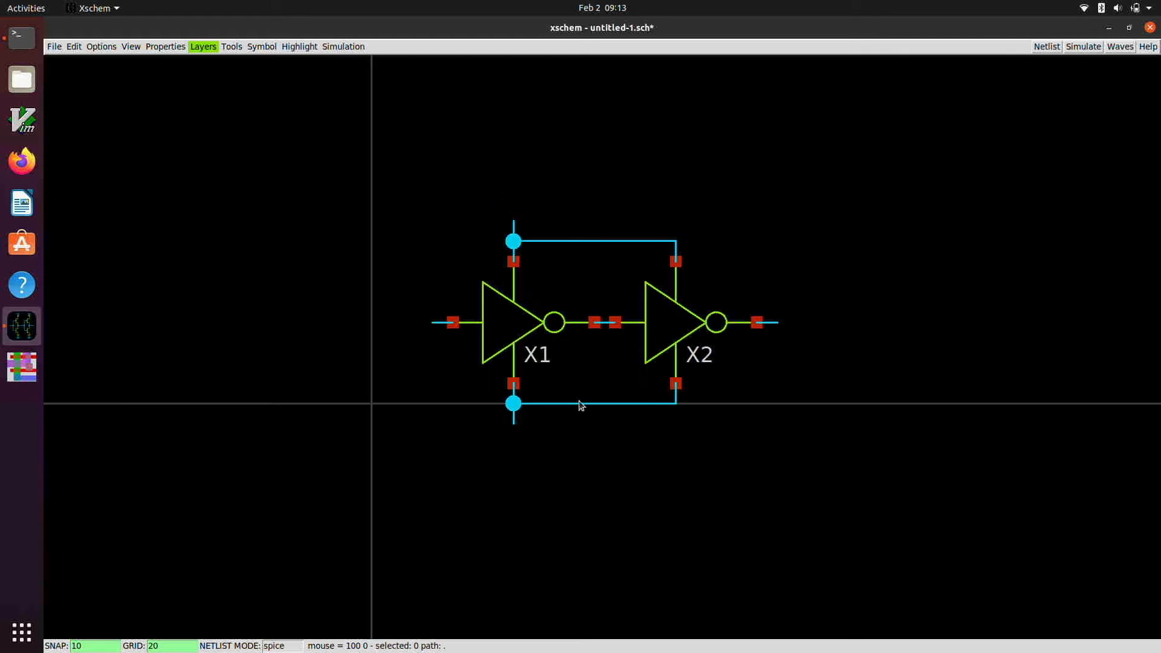
drag(432, 159, 834, 495)
key(m)
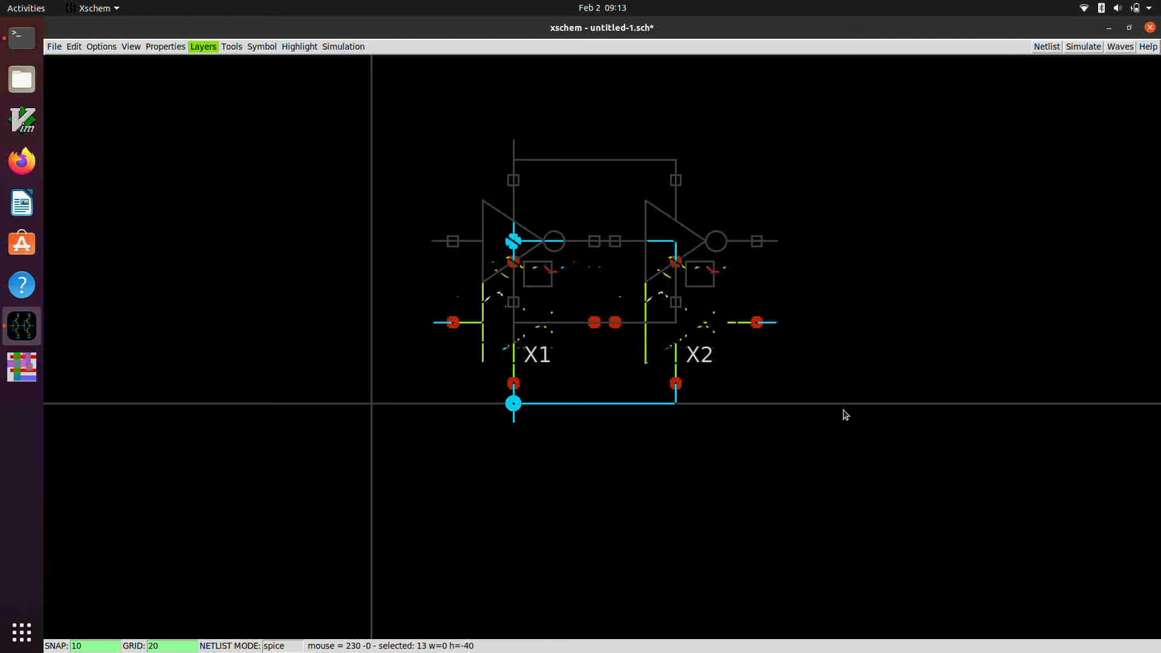
click(884, 404)
scroll(748, 447, down, 1)
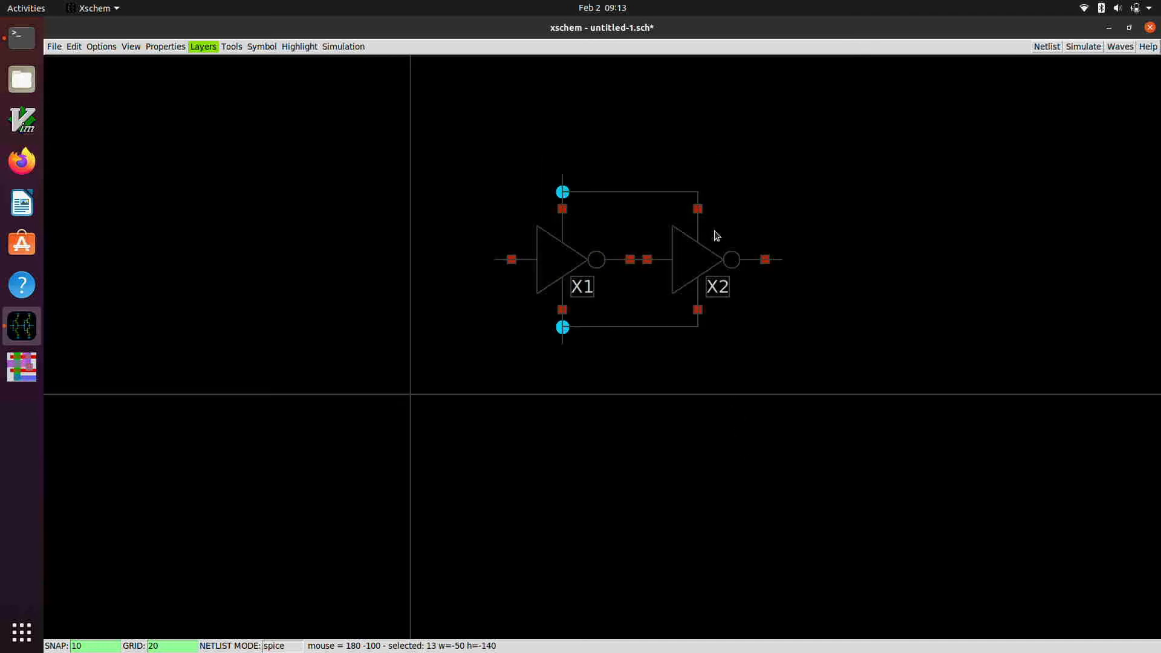
scroll(713, 232, up, 2)
scroll(712, 232, down, 1)
click(738, 173)
scroll(735, 177, down, 1)
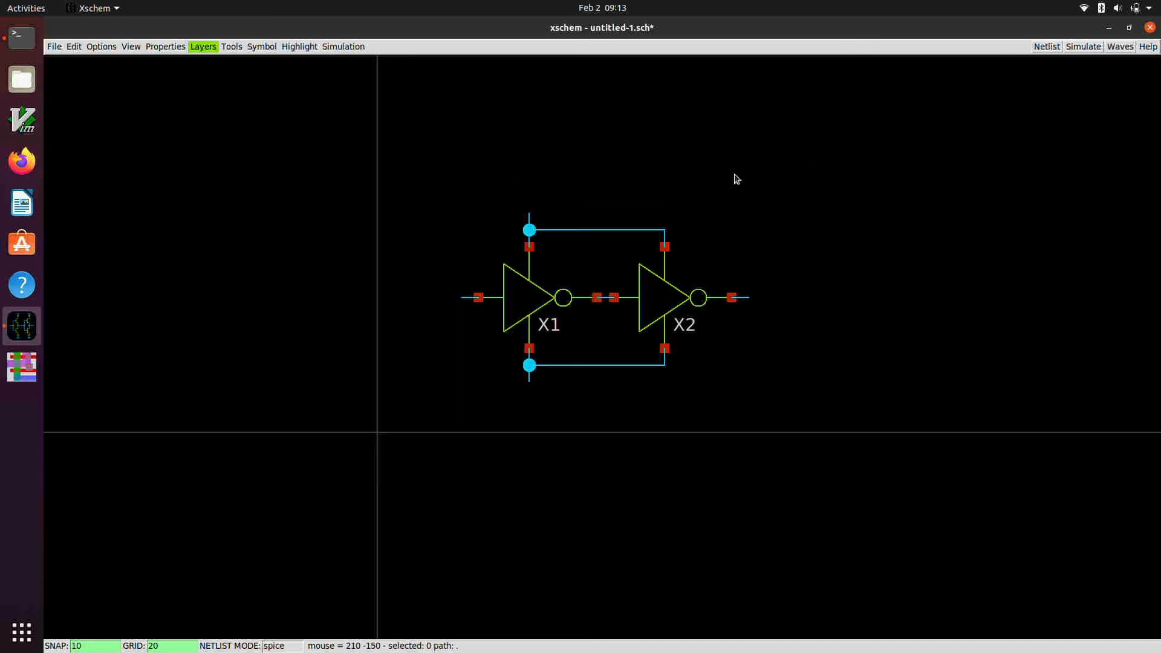
scroll(735, 177, up, 1)
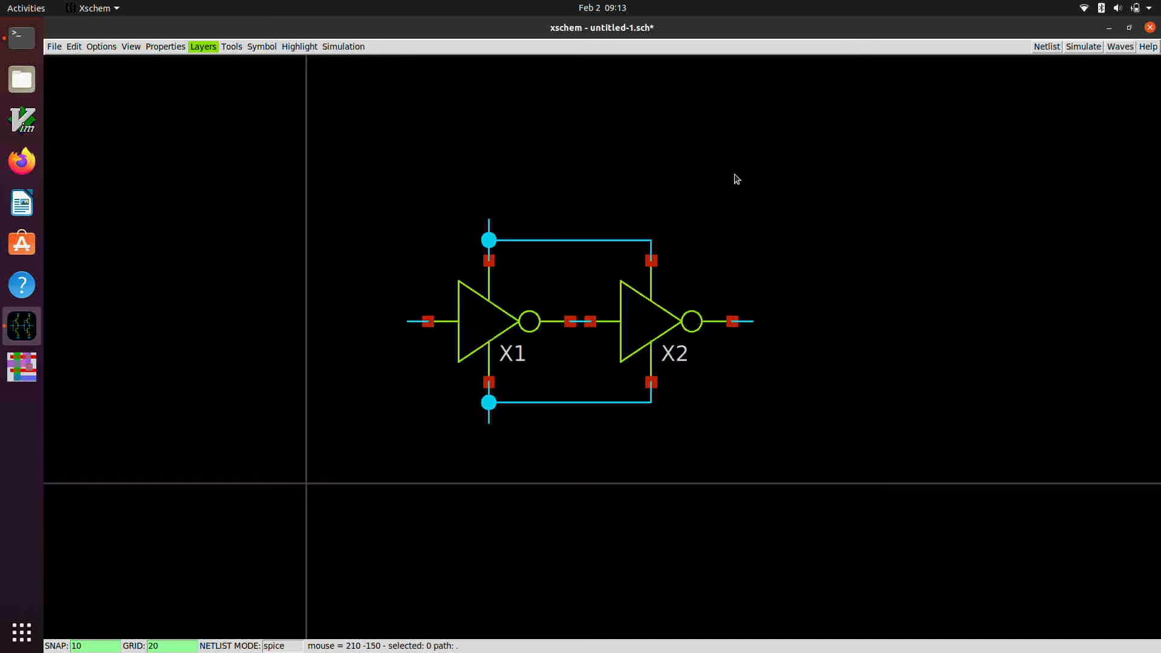
Step: Insert the input pin ipin.sym from the xschem_library devices folder at the free end of X1's input wire
click(232, 47)
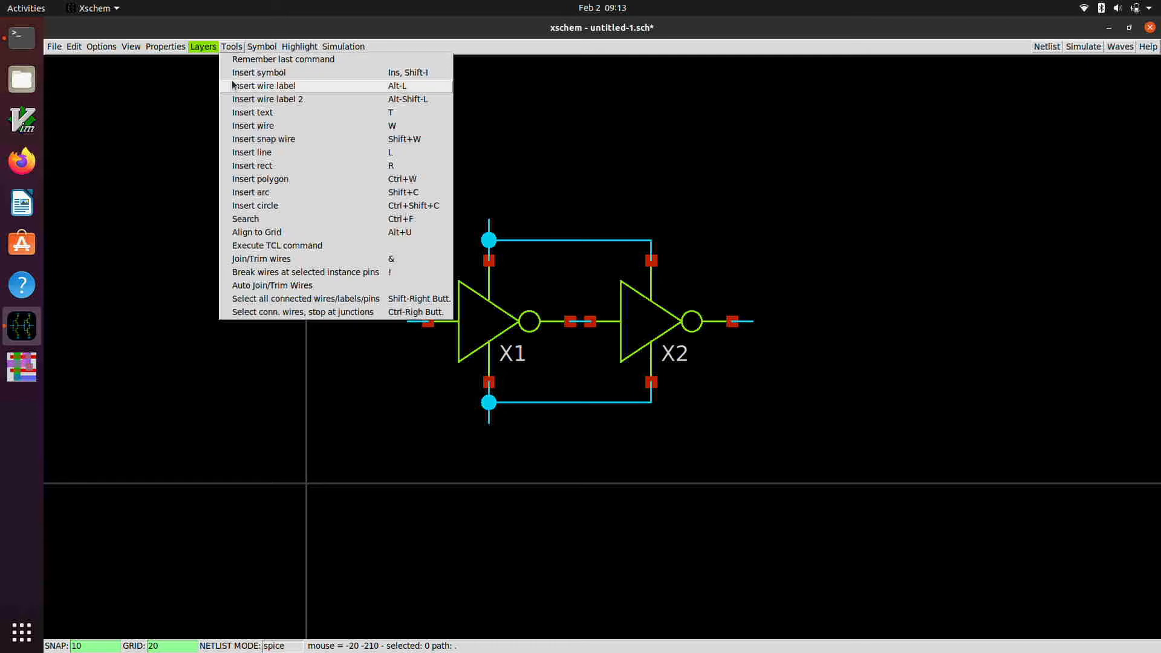
click(233, 73)
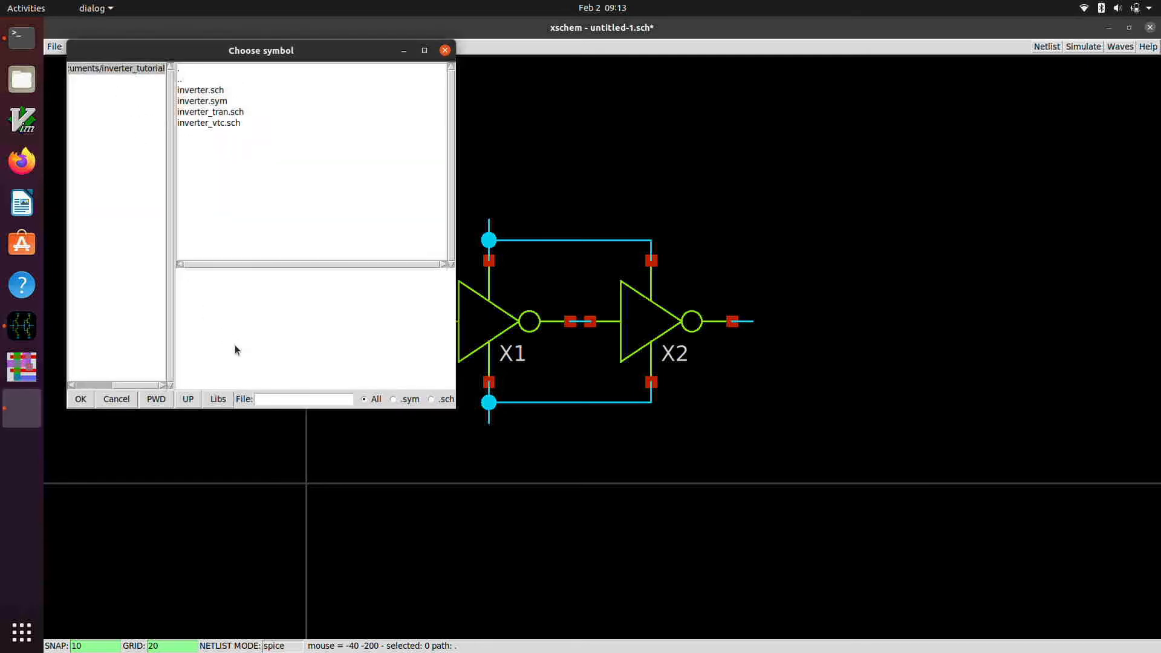
click(210, 400)
double_click(192, 91)
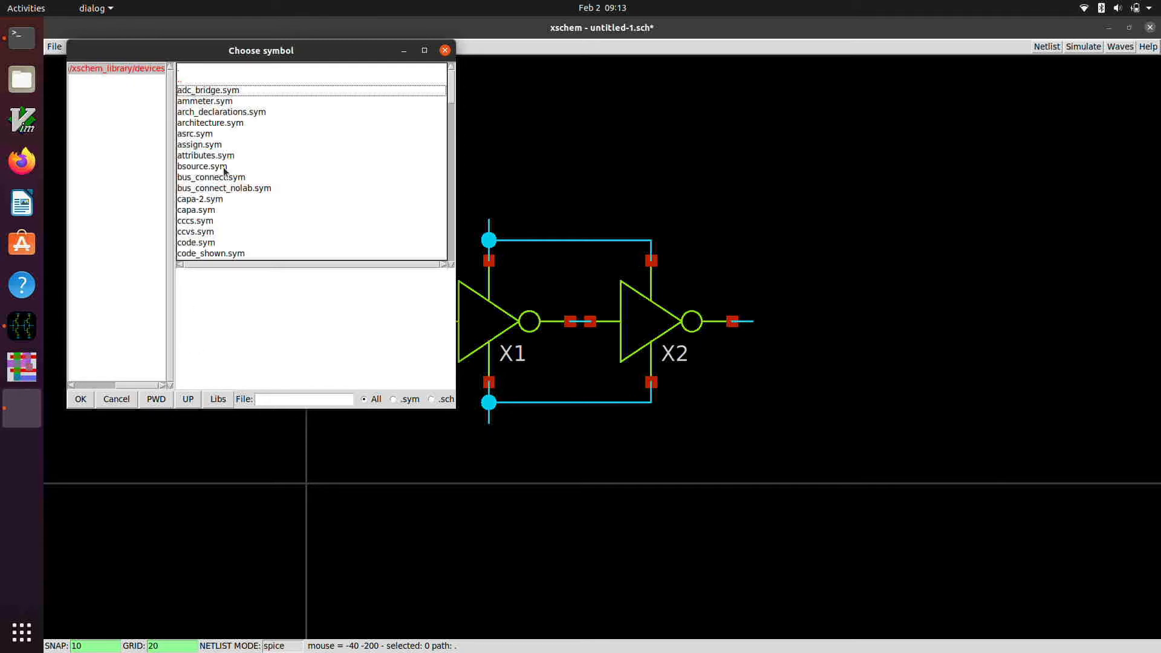
scroll(245, 209, down, 1)
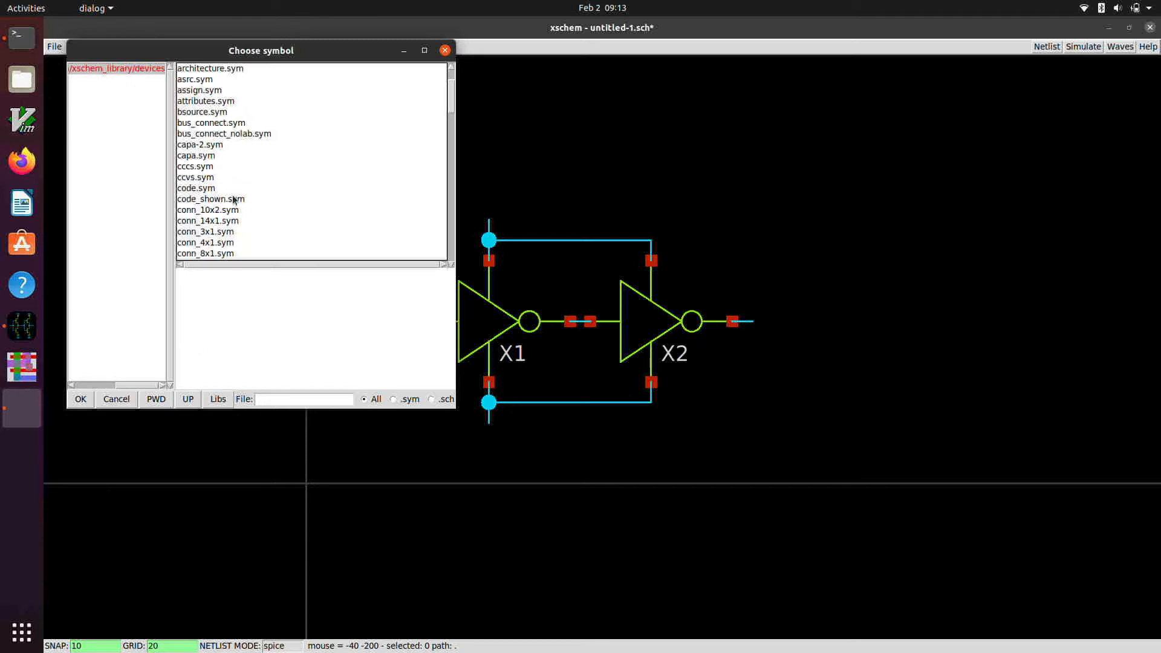
scroll(232, 197, down, 3)
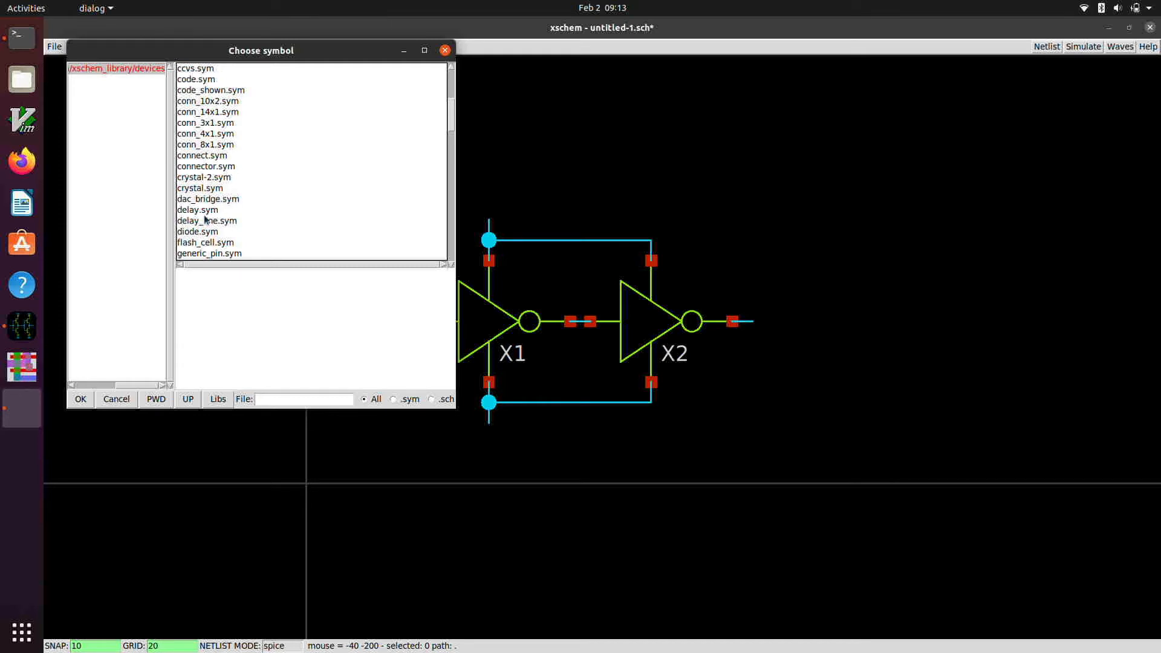
scroll(206, 219, down, 2)
click(193, 242)
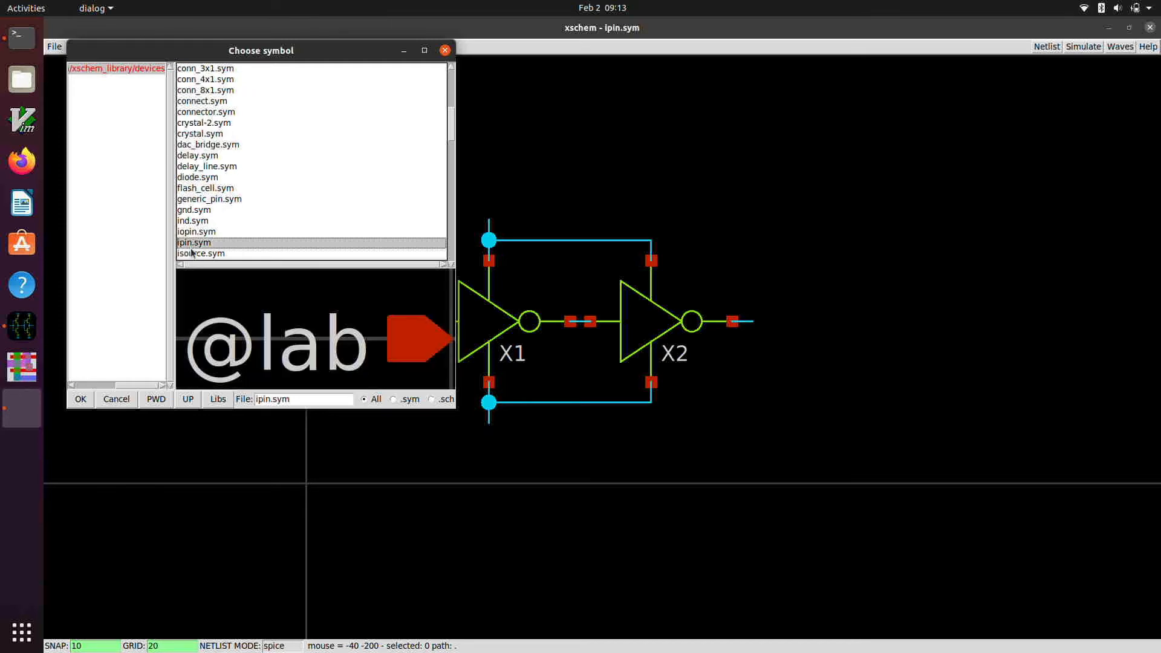
click(81, 399)
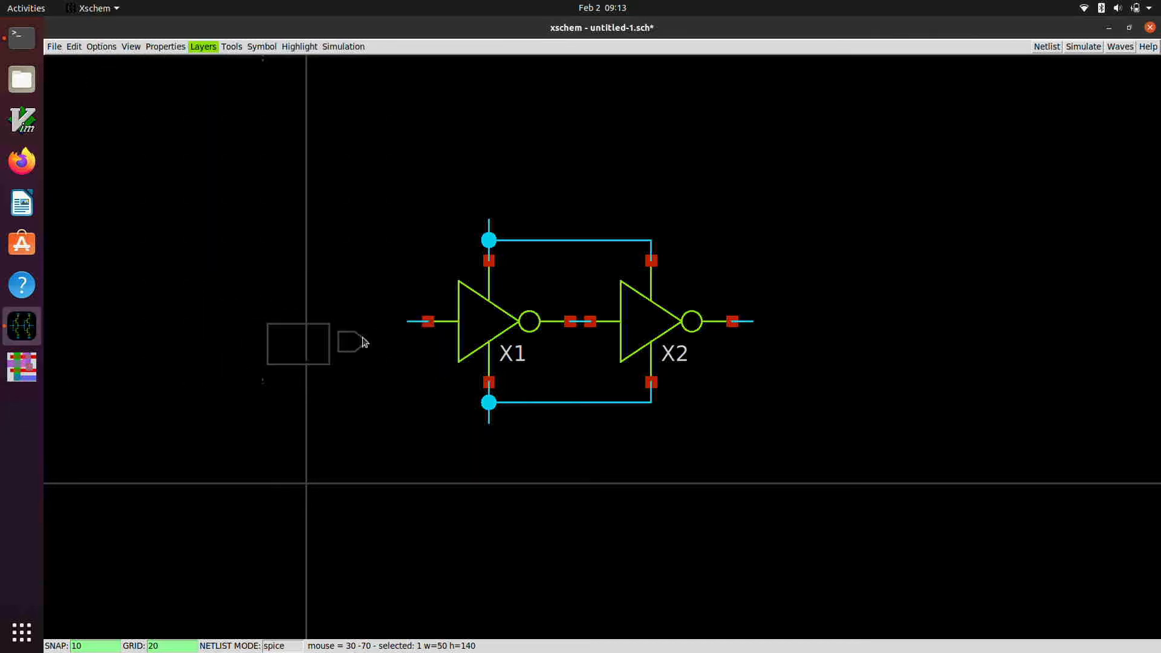
click(396, 326)
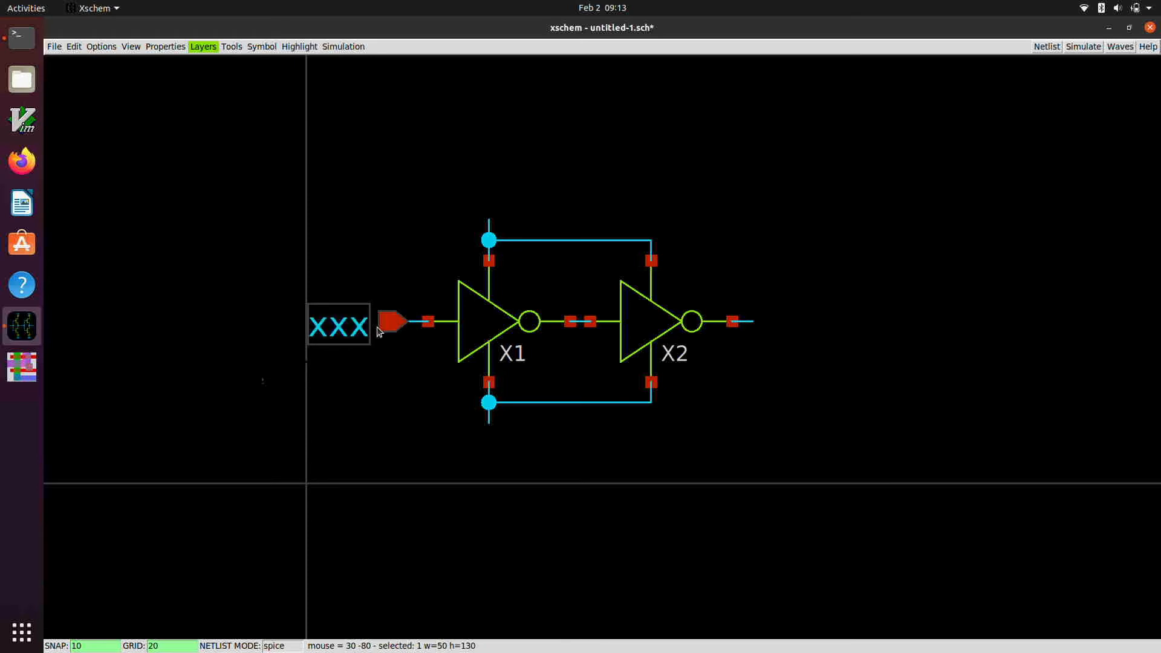
Step: Set the lab property of the input pin at X1's input wire to A
double_click(391, 324)
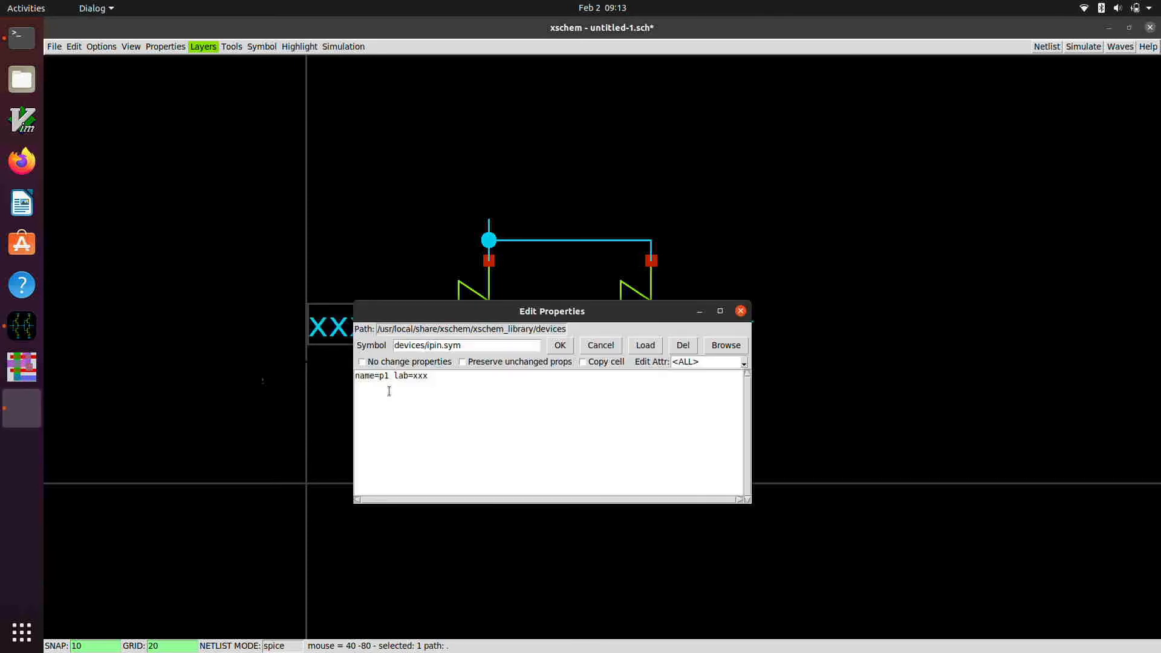
click(462, 377)
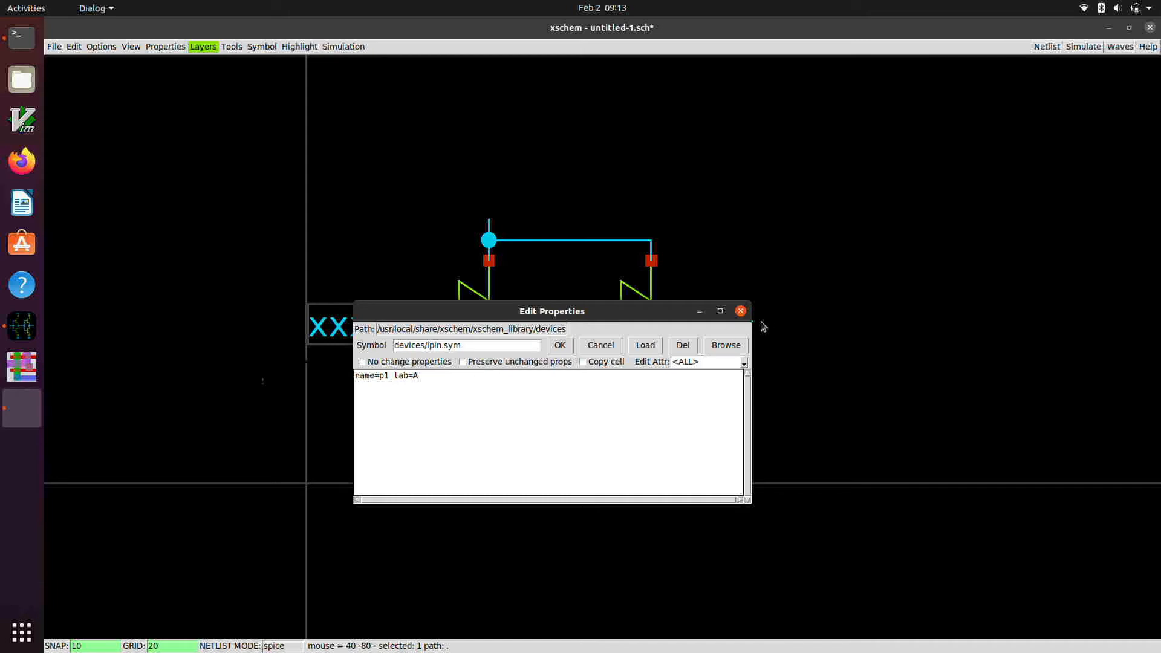
click(559, 346)
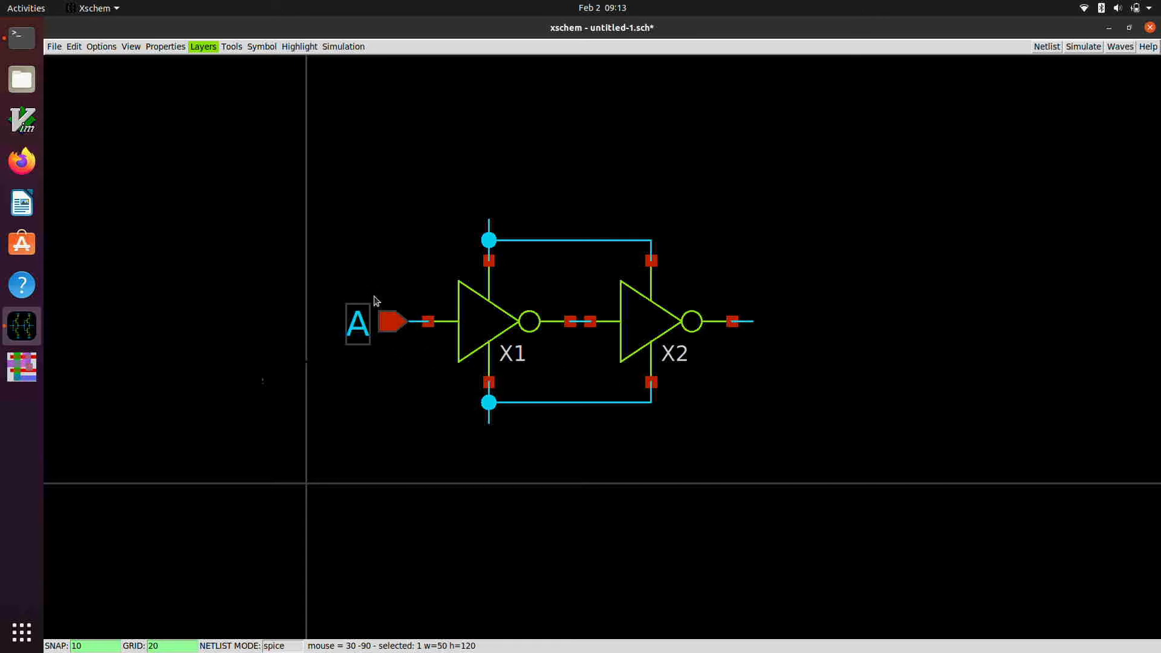
Step: Insert iopin.sym at the free end of the upper wire stub, rotated so its label extends upward, and set its lab property to VP
key(Insert)
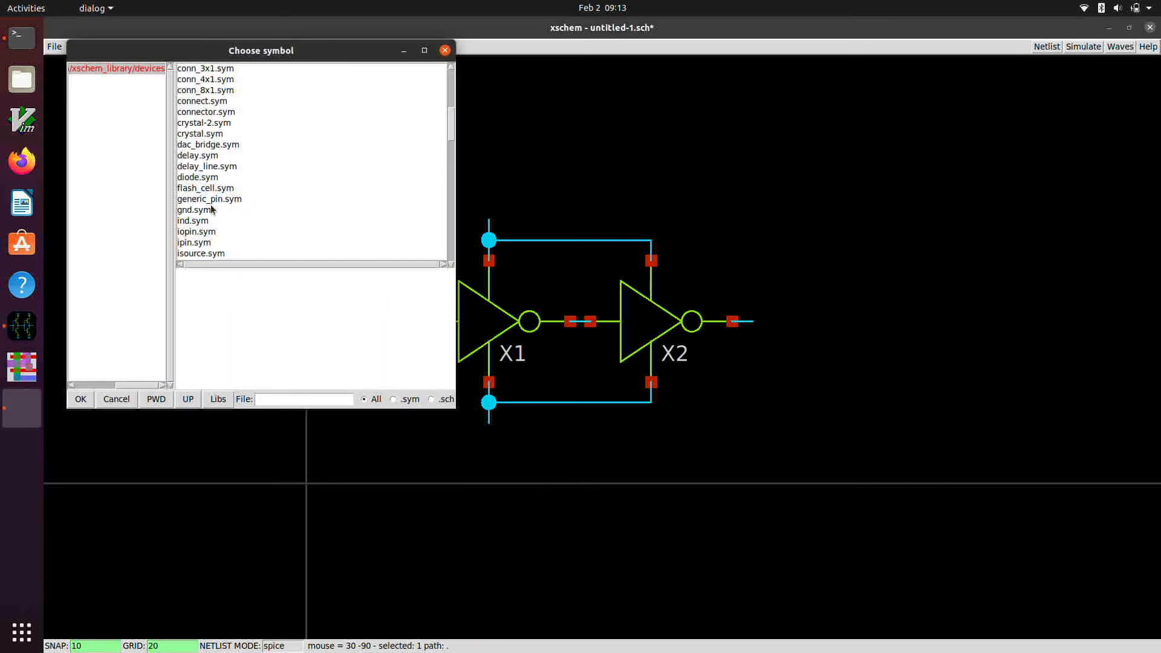
click(197, 232)
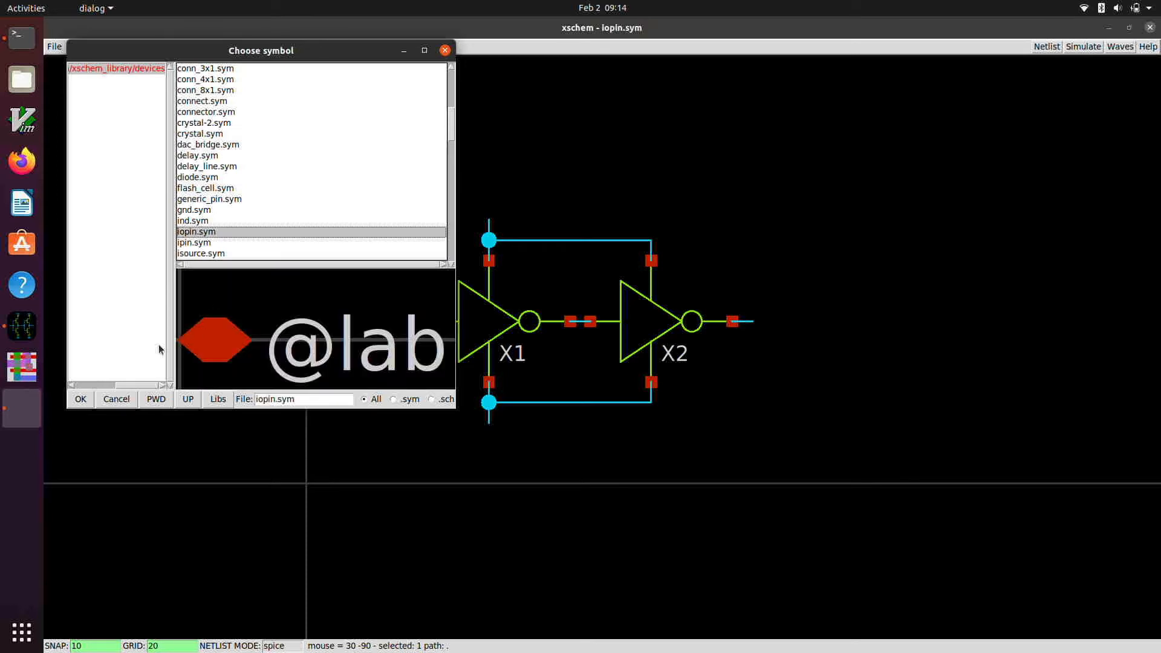
click(81, 400)
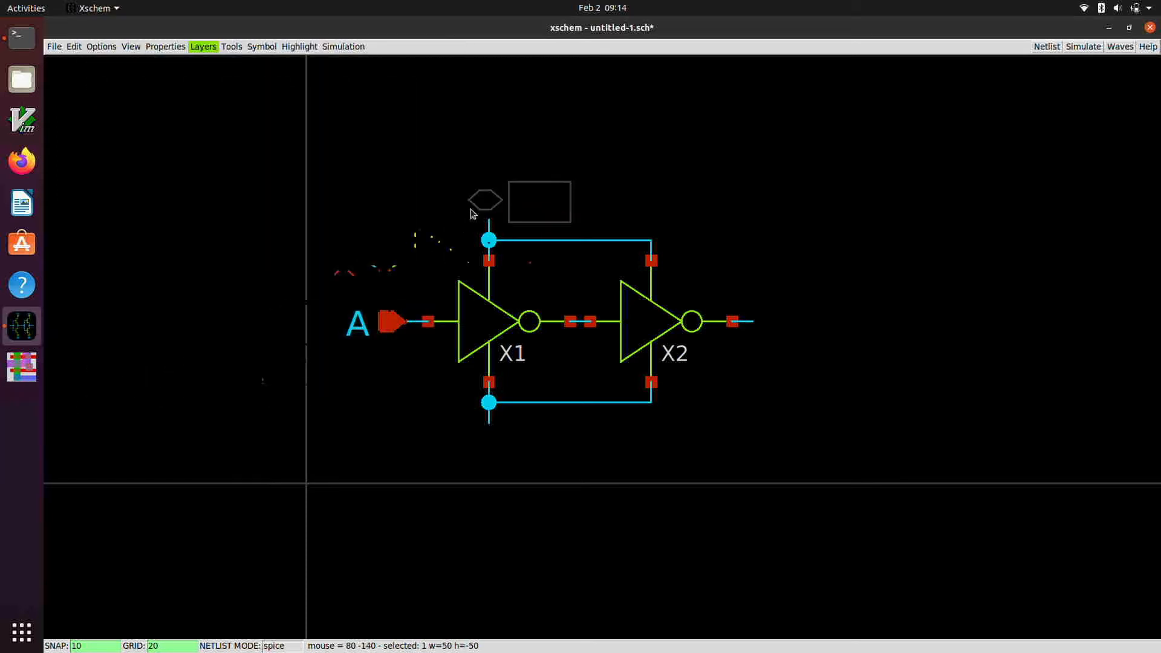
key(shift+r)
key(shift+r)
key(shift+r)
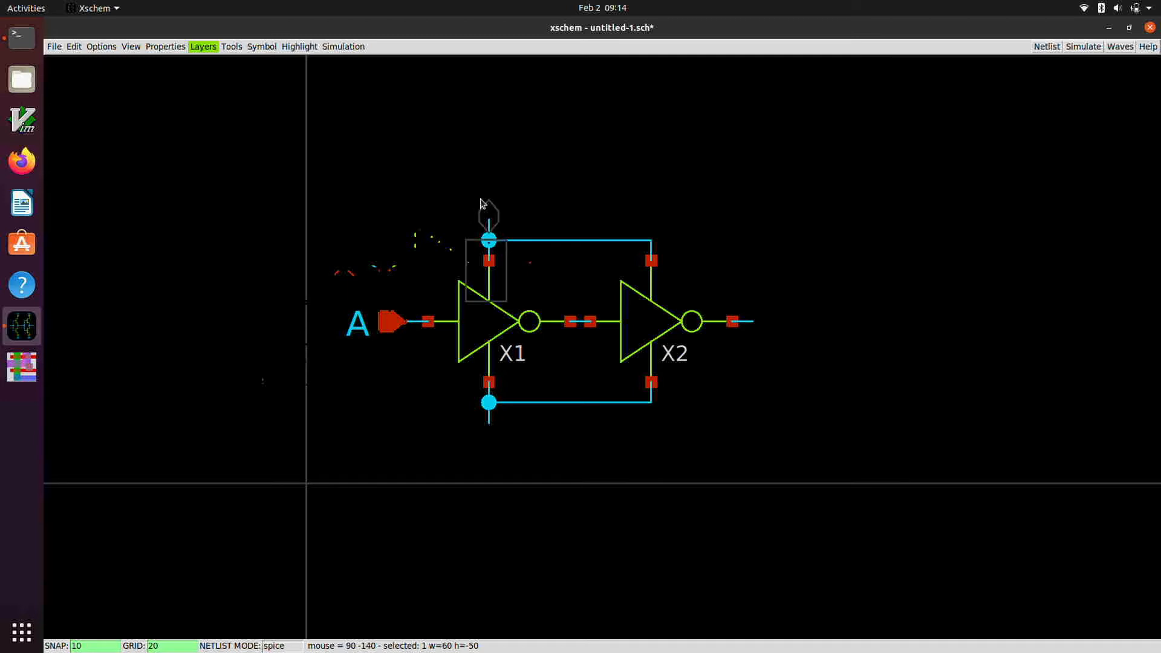
click(490, 219)
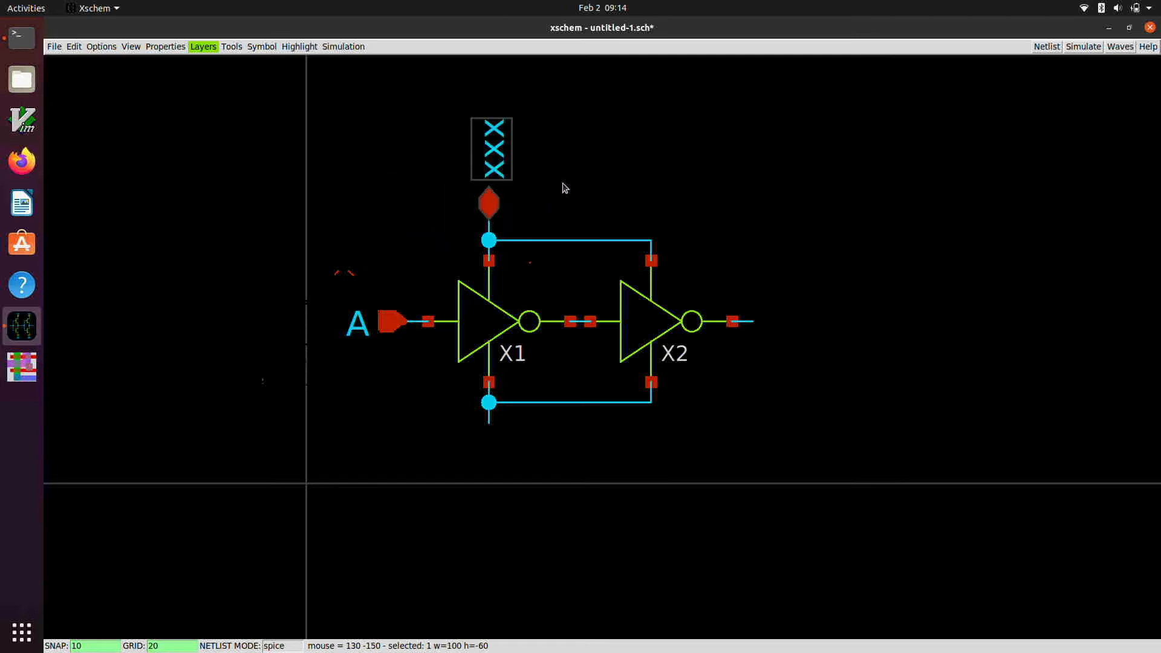
key(q)
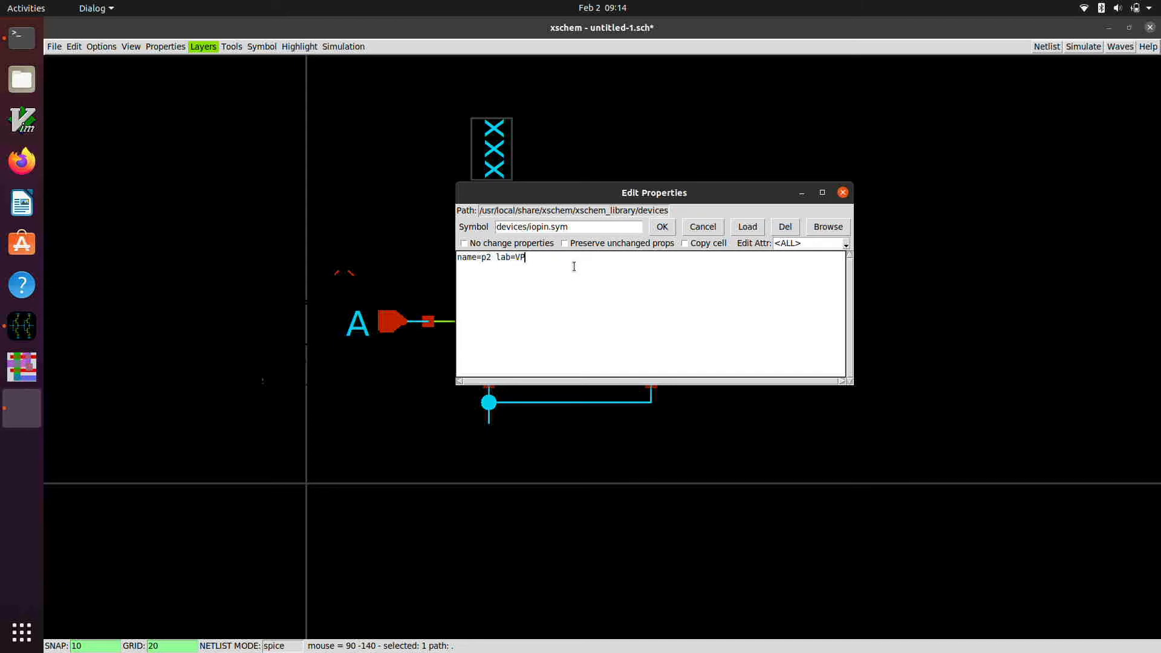
click(662, 234)
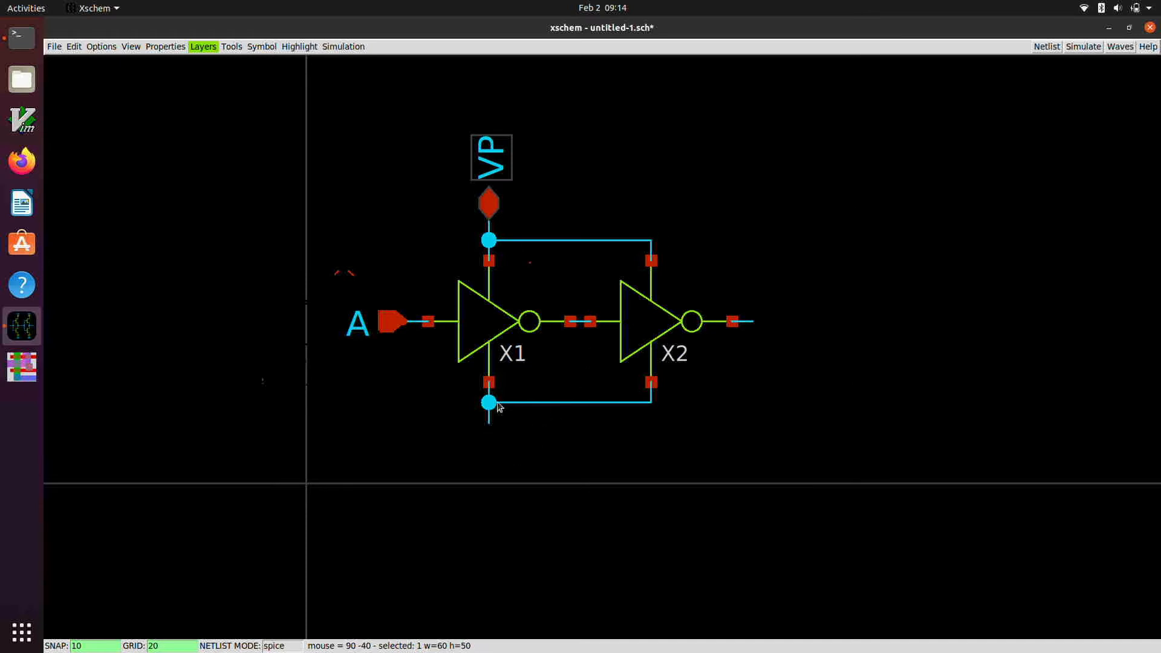
Step: Copy the VP pin to the free end of the lower wire stub, rotated 180 degrees so its label extends downward
scroll(501, 401, up, 1)
scroll(502, 401, down, 1)
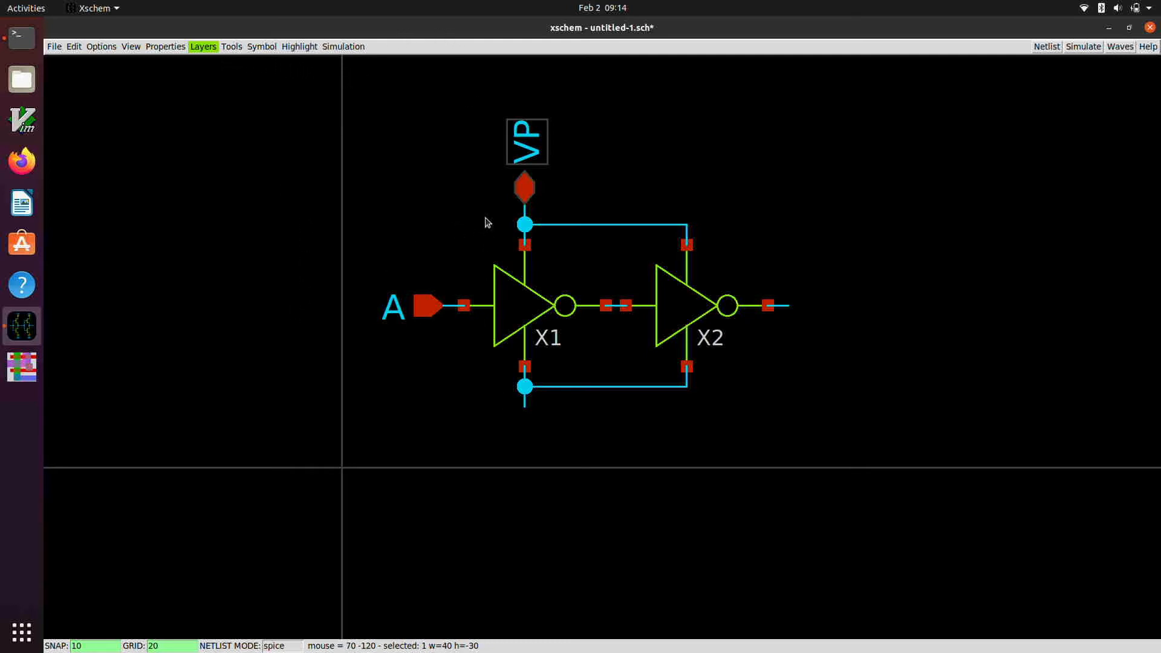
click(530, 186)
drag(530, 185, 530, 399)
key(shift+r)
key(shift+r)
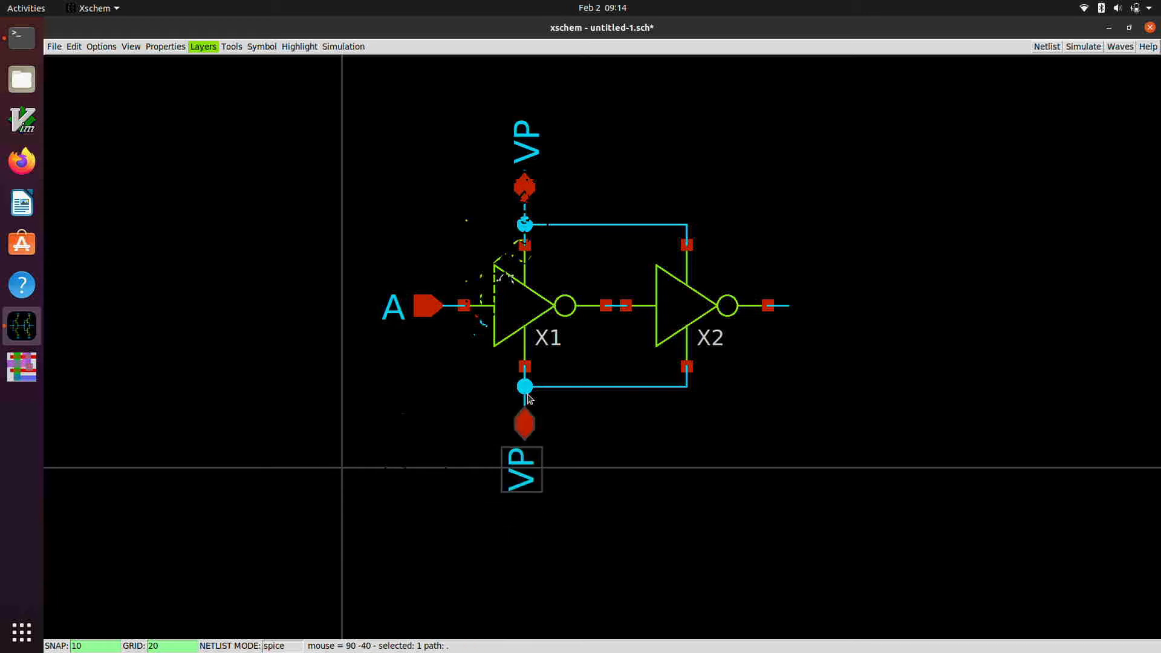
Step: Set the lower inout pin's lab property to VN and clear the selection
double_click(523, 461)
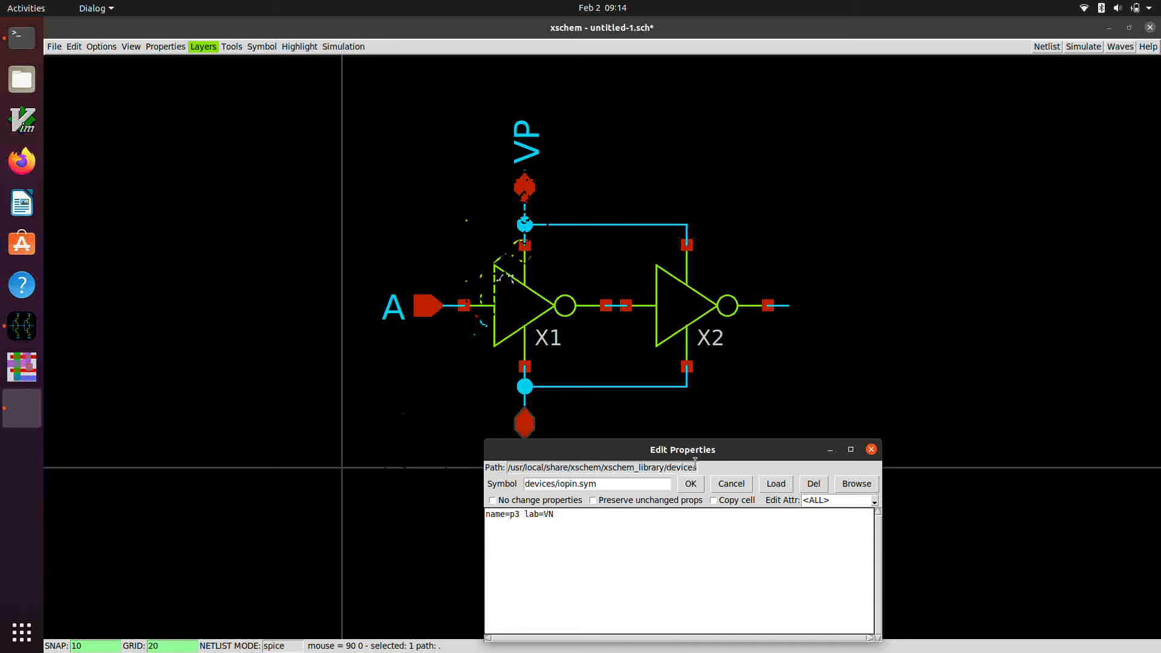
click(691, 484)
click(765, 466)
scroll(793, 415, down, 1)
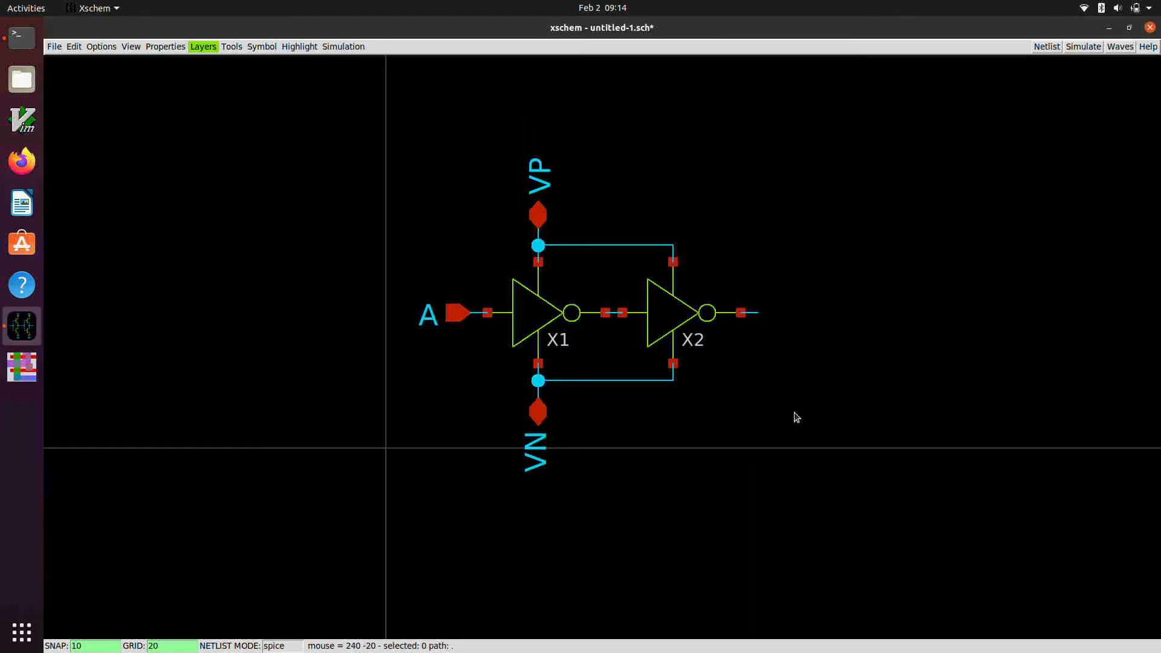
scroll(796, 409, up, 1)
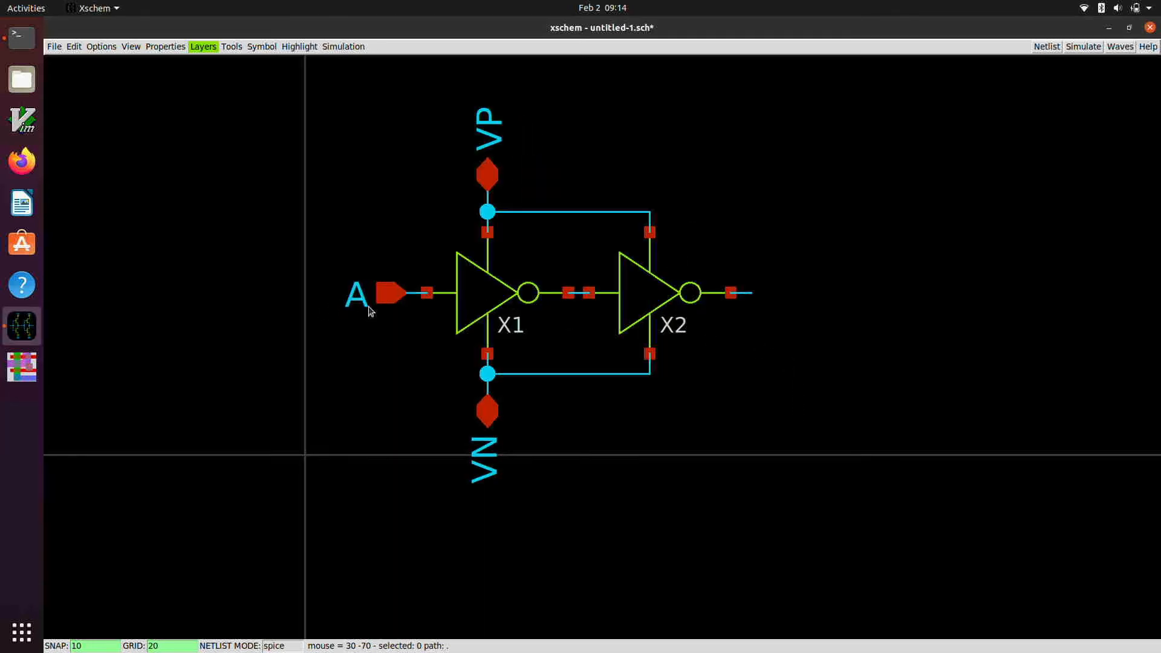
Step: Insert an output pin from opin.sym at the free wire end of inverter X2's output
click(232, 47)
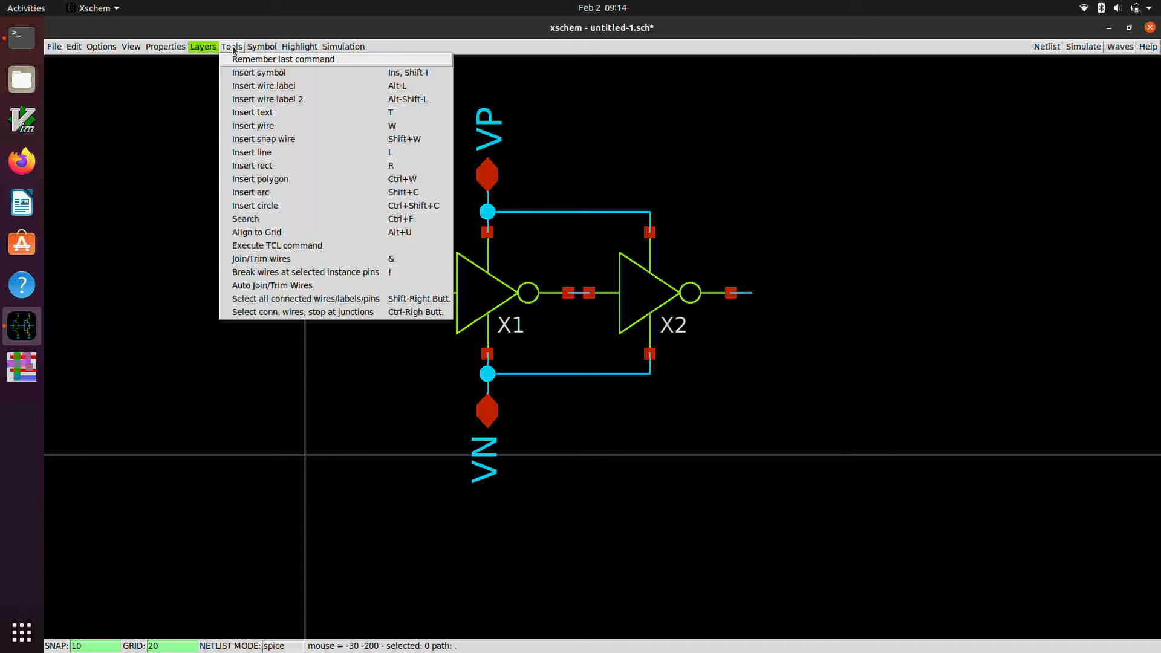
click(258, 72)
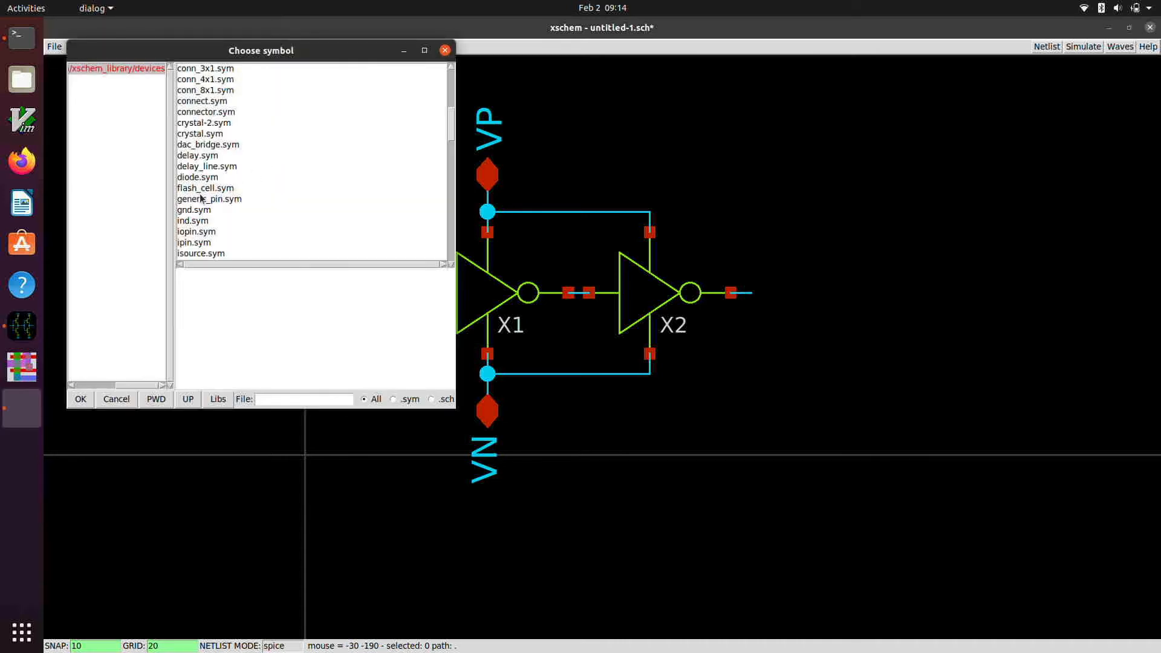
scroll(202, 198, down, 2)
scroll(201, 198, down, 3)
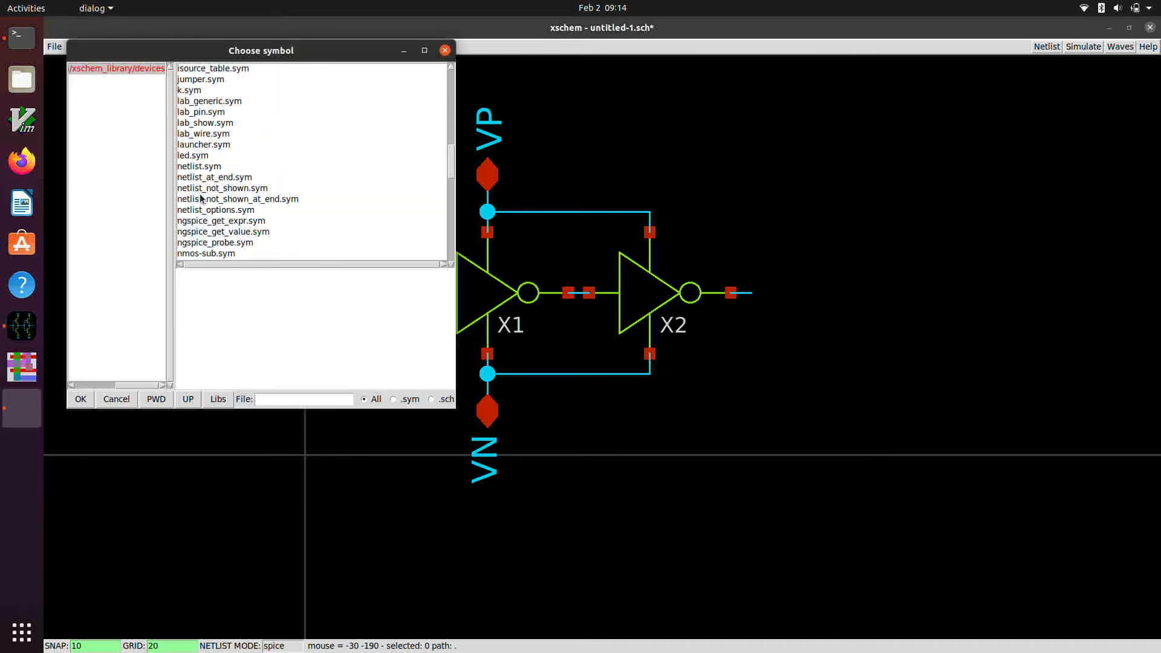
scroll(201, 199, down, 1)
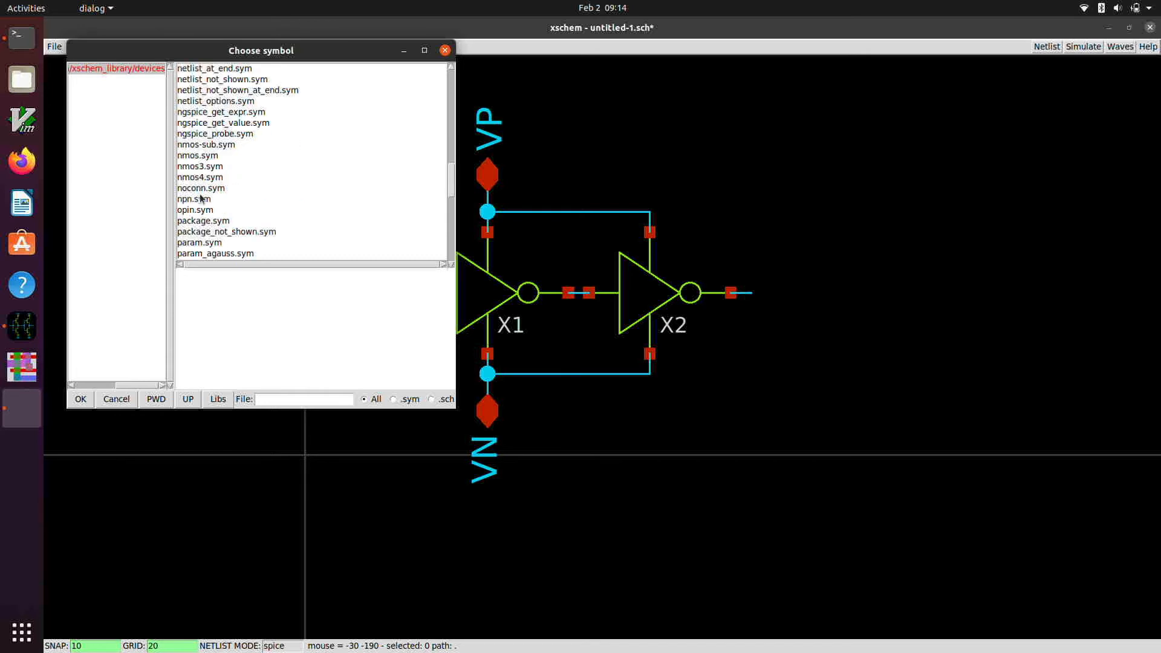
click(198, 208)
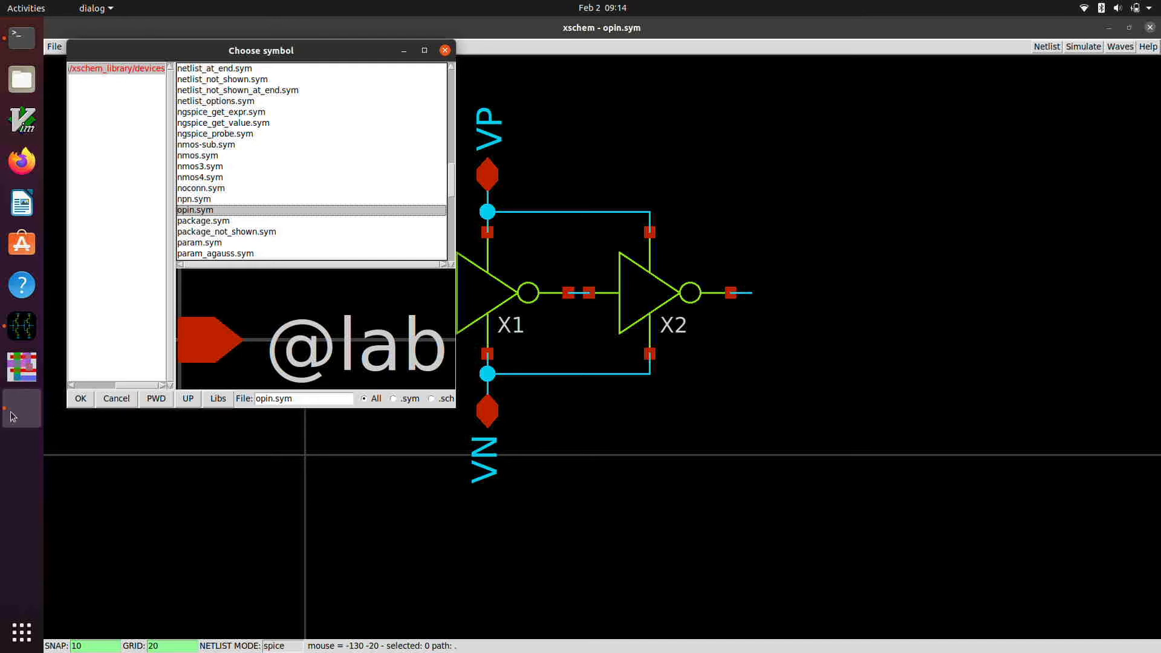
click(74, 402)
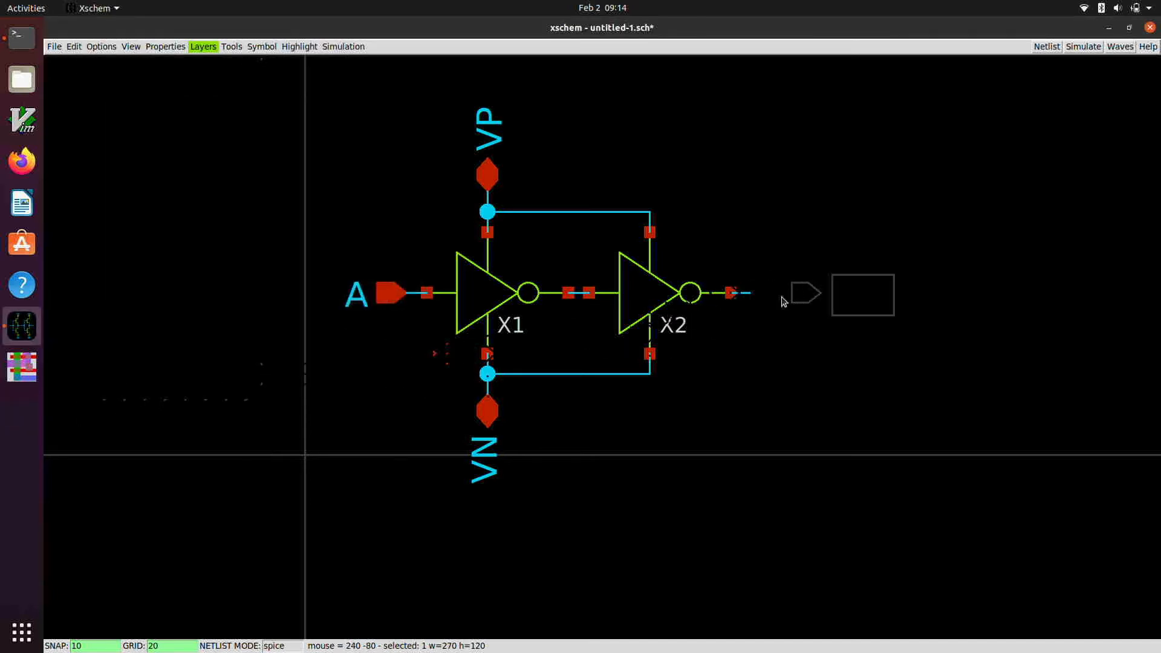
click(748, 306)
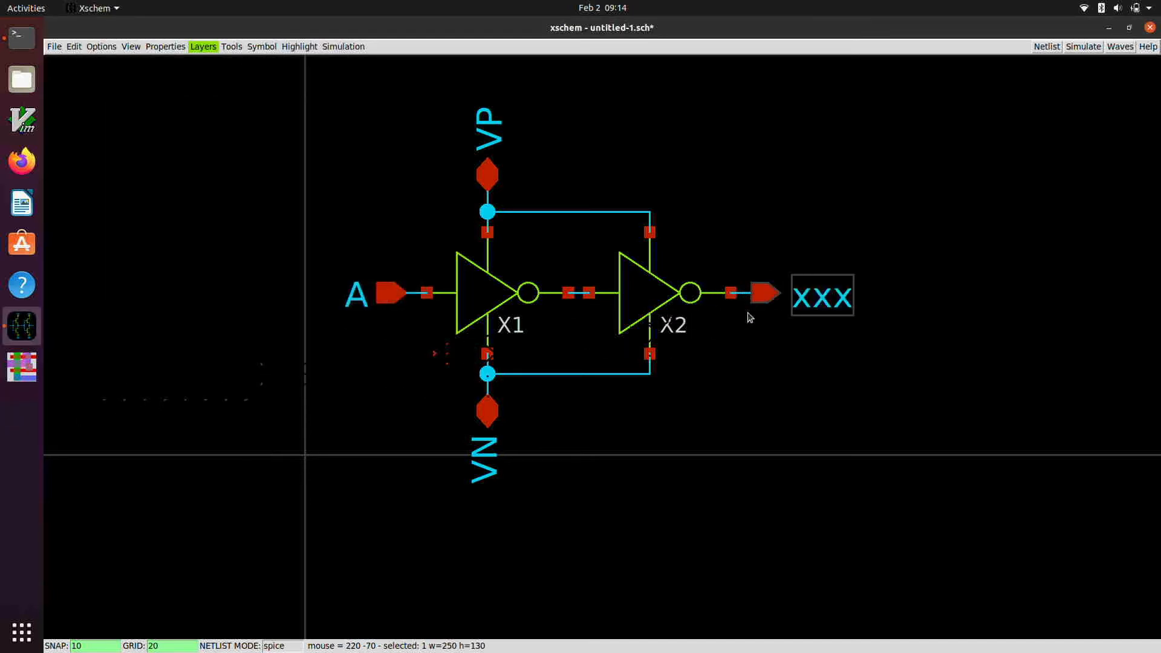
double_click(764, 294)
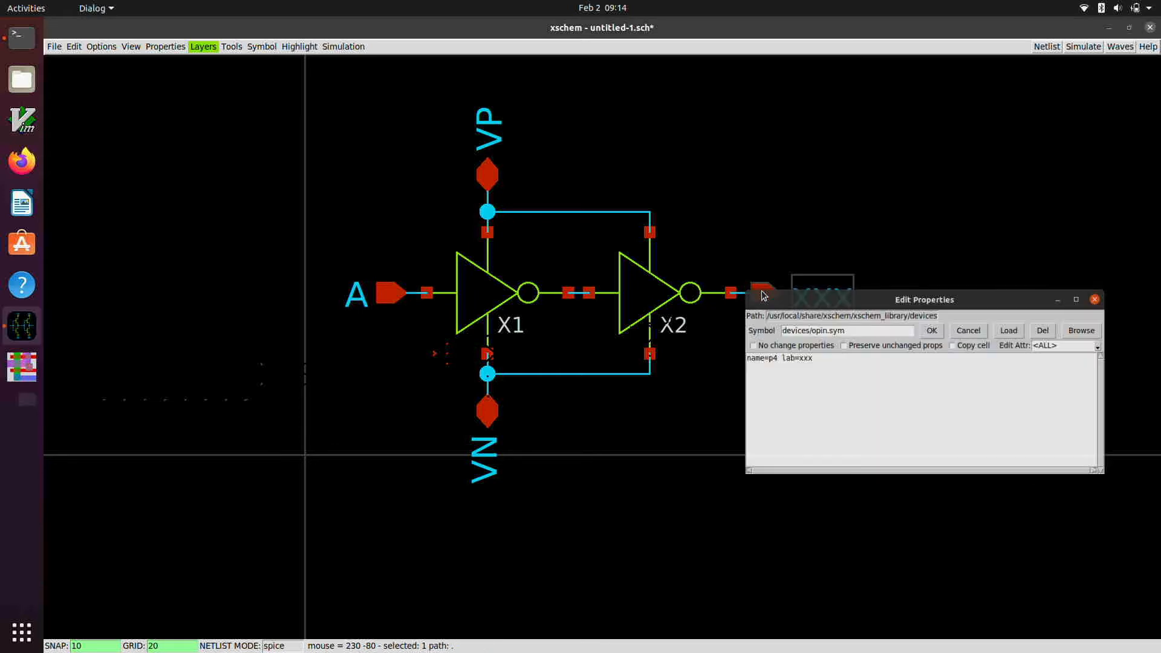
click(847, 332)
click(842, 347)
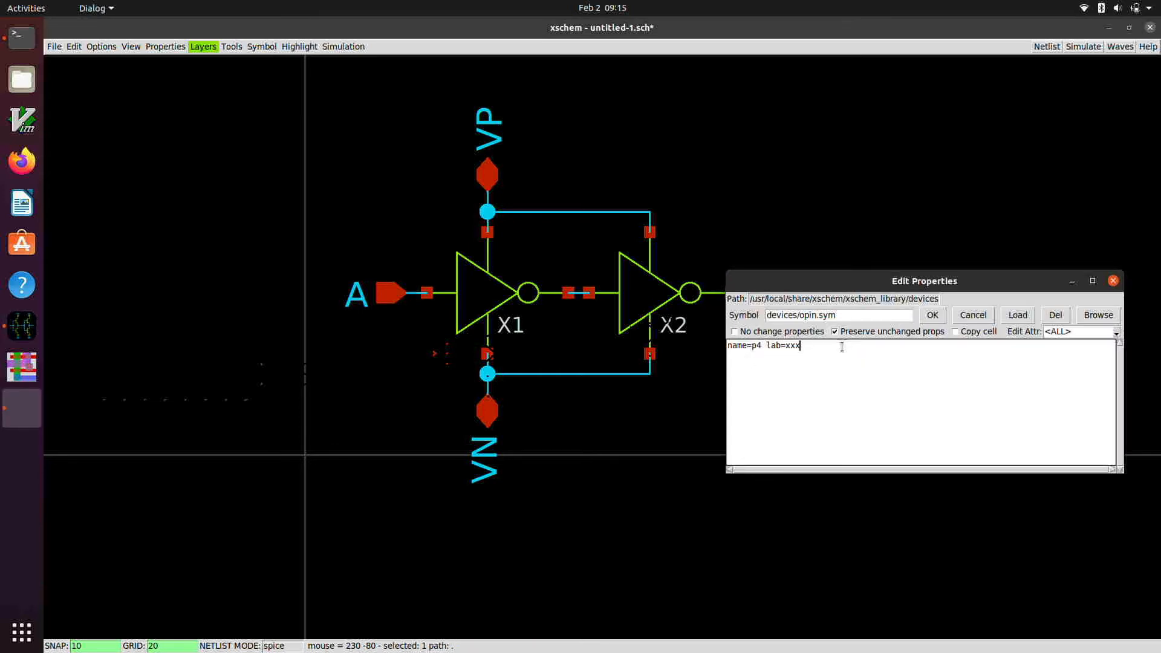
click(854, 332)
click(973, 315)
Step: Delete the unlabelled output pin from the wire at X2's output
click(814, 328)
click(768, 302)
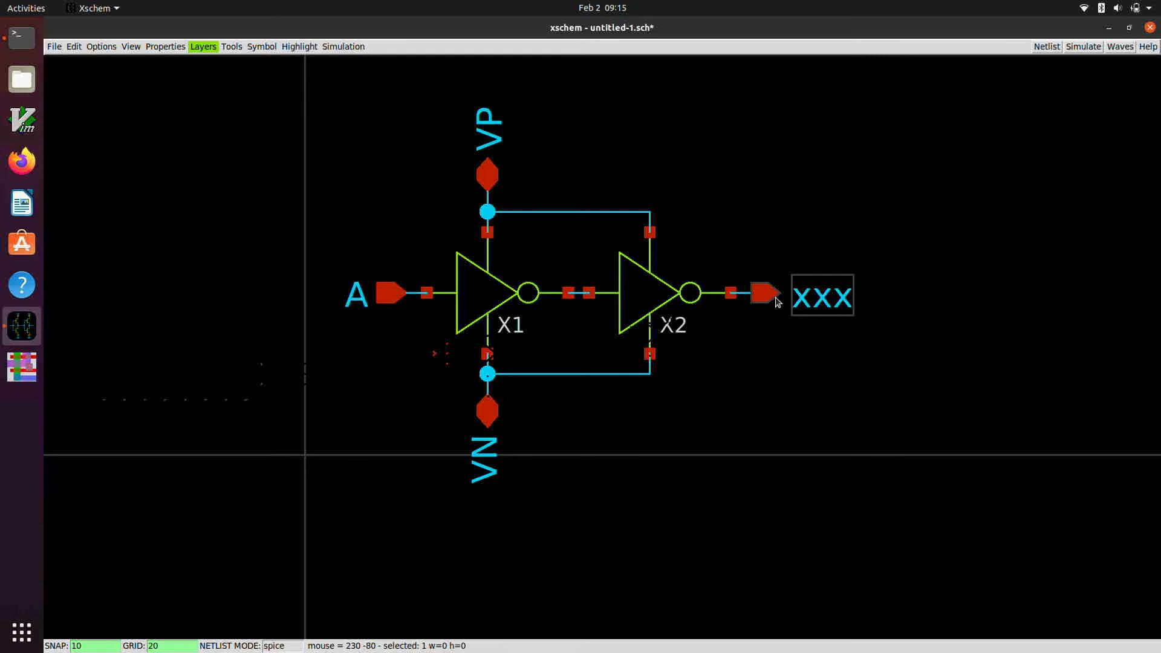
key(Delete)
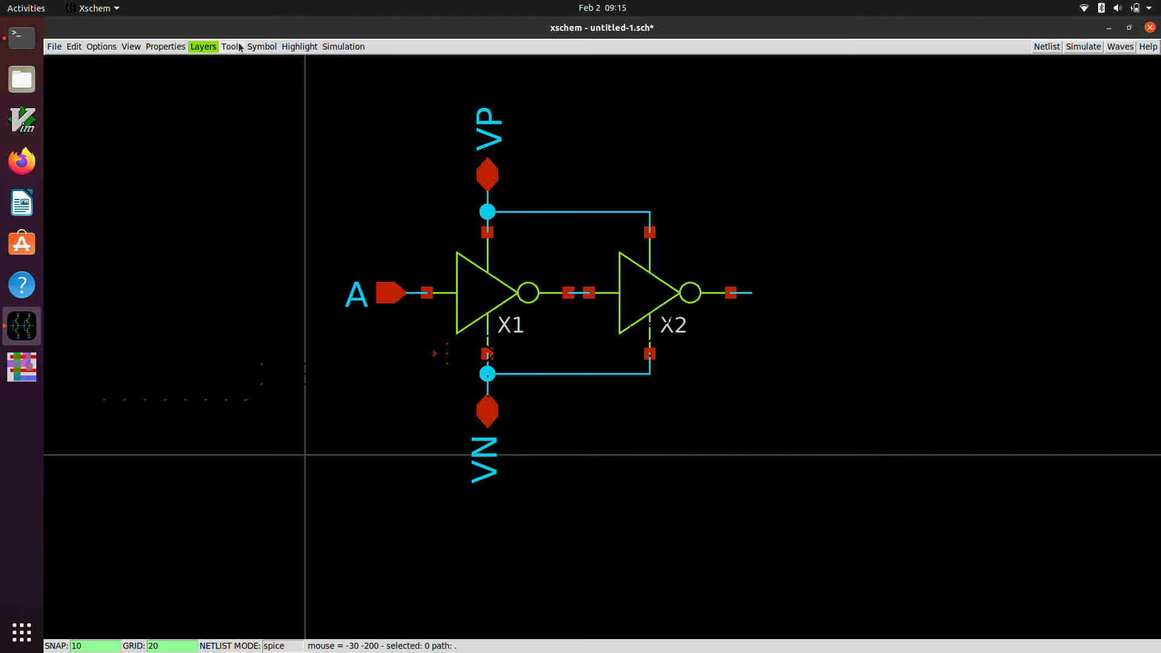
Step: Insert a fresh opin.sym output pin at the end of X2's output wire
key(Insert)
scroll(236, 158, down, 5)
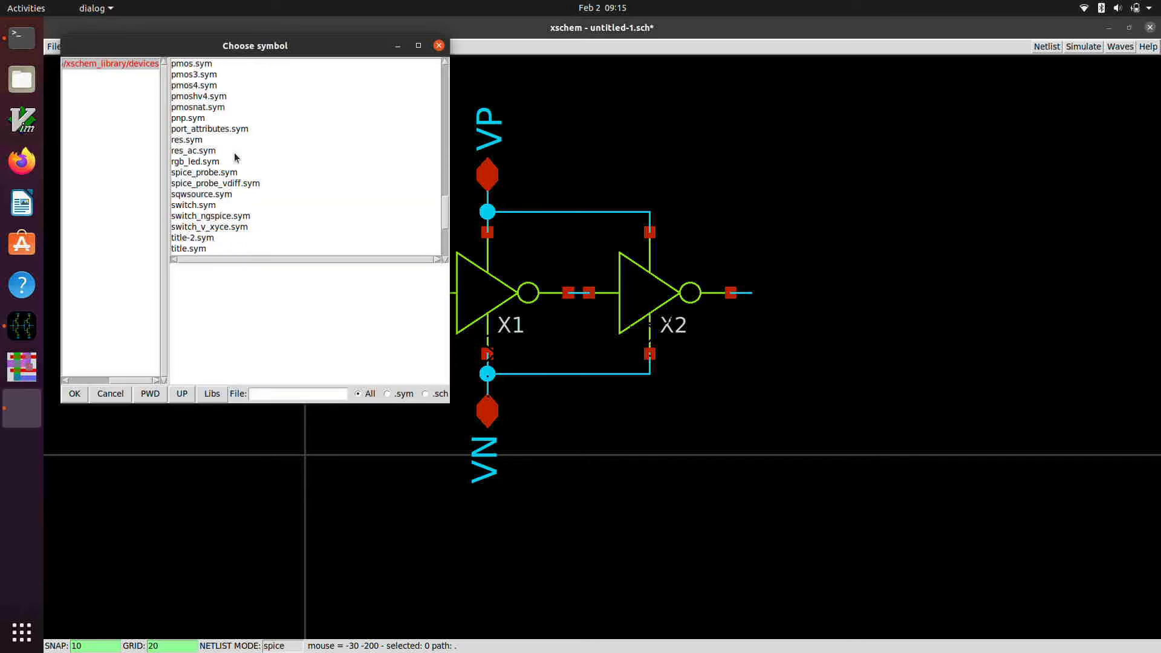
scroll(236, 157, up, 5)
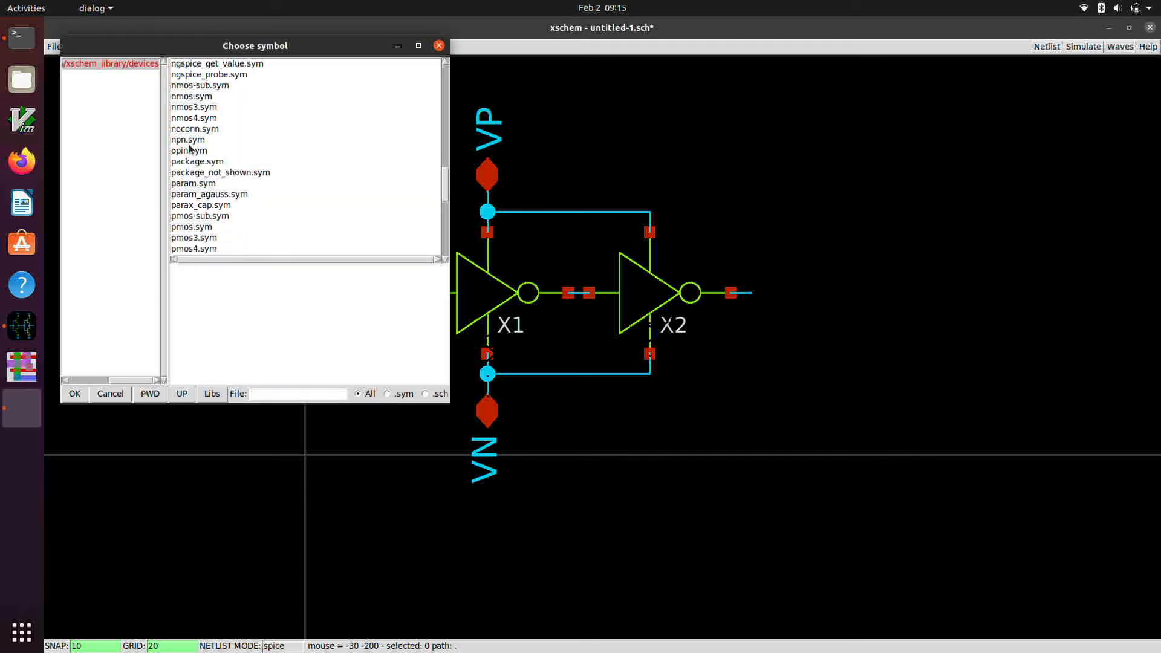
click(191, 151)
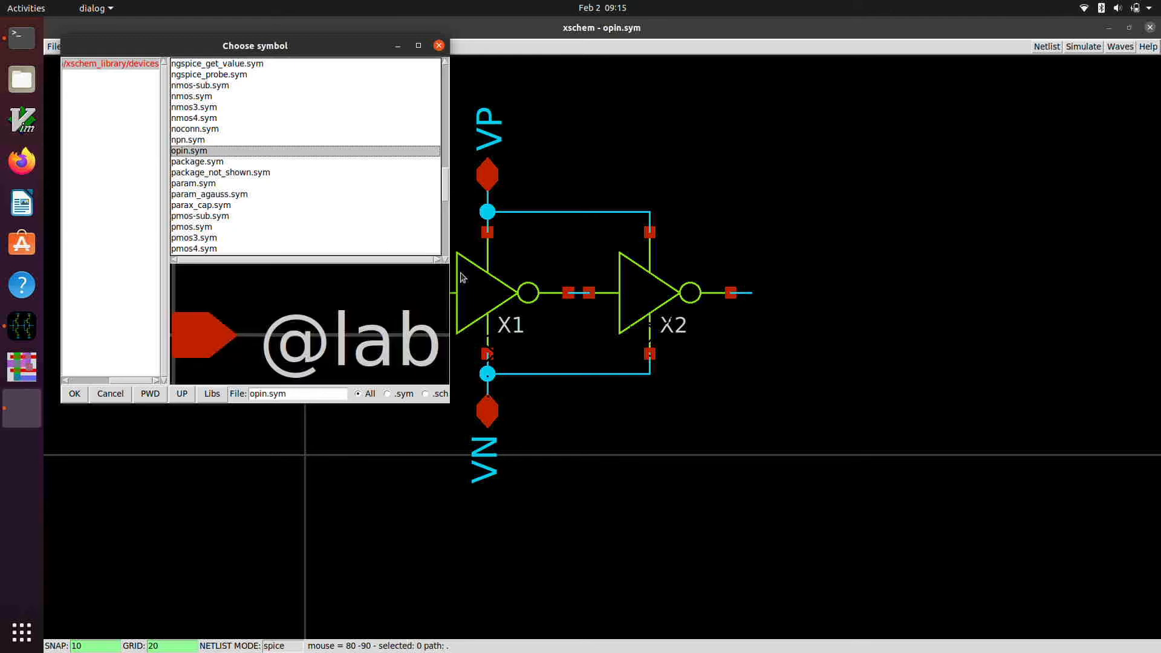
click(74, 394)
click(752, 292)
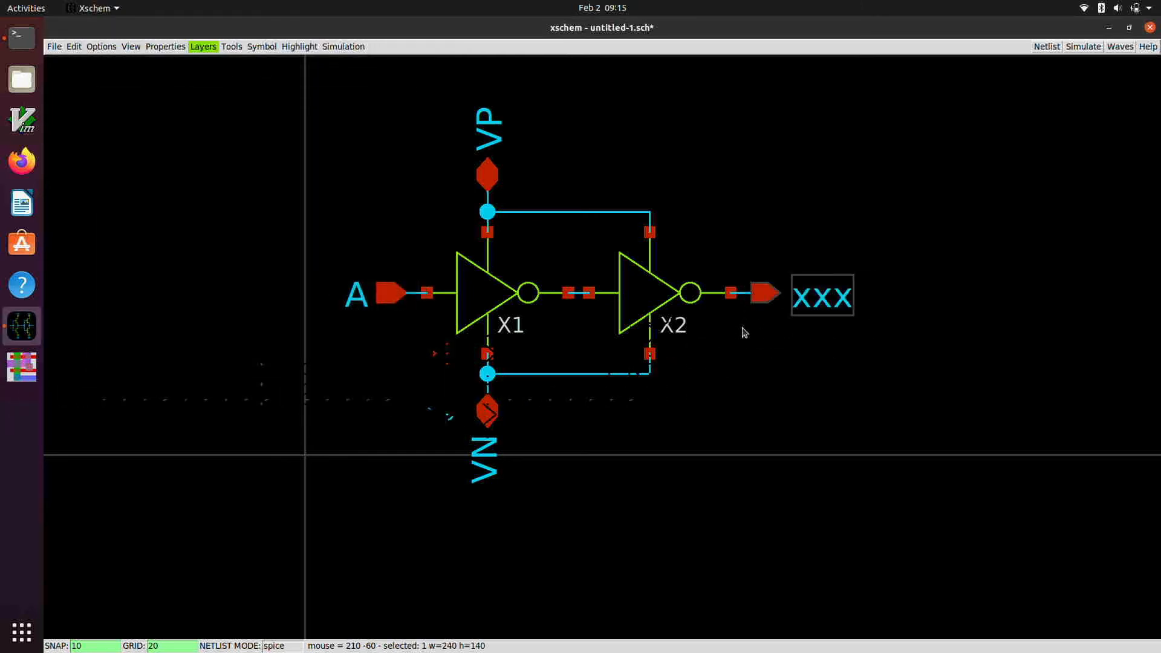
Step: Set the output pin's label to Y in its properties (lab=Y)
double_click(808, 303)
click(850, 372)
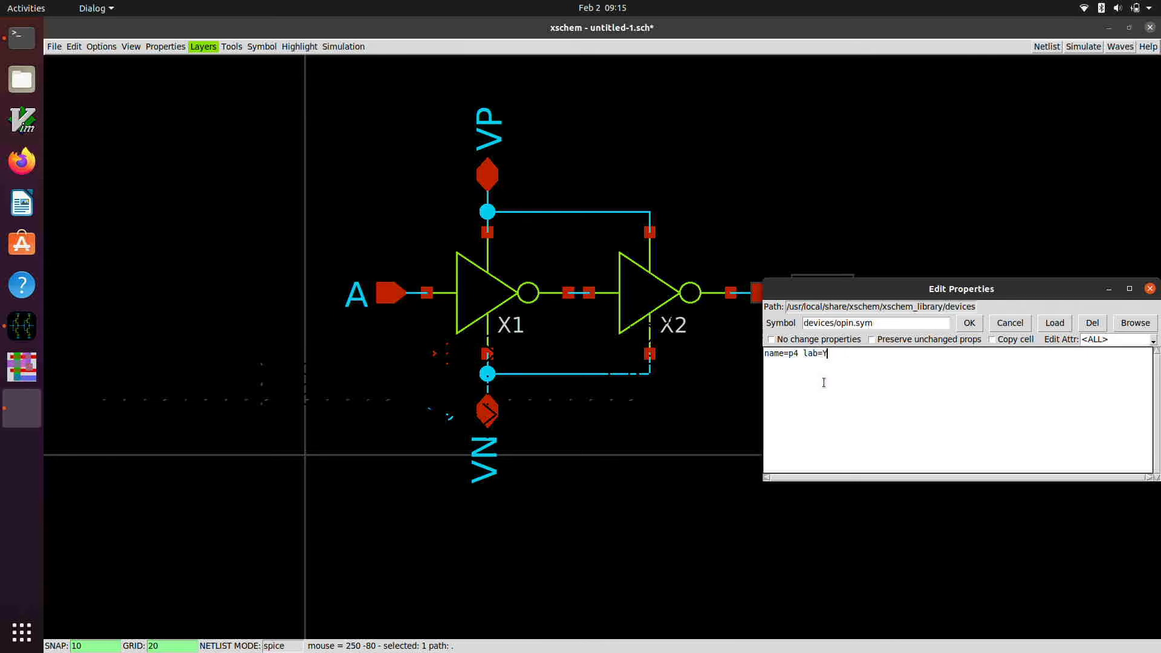
text(Y)
click(970, 322)
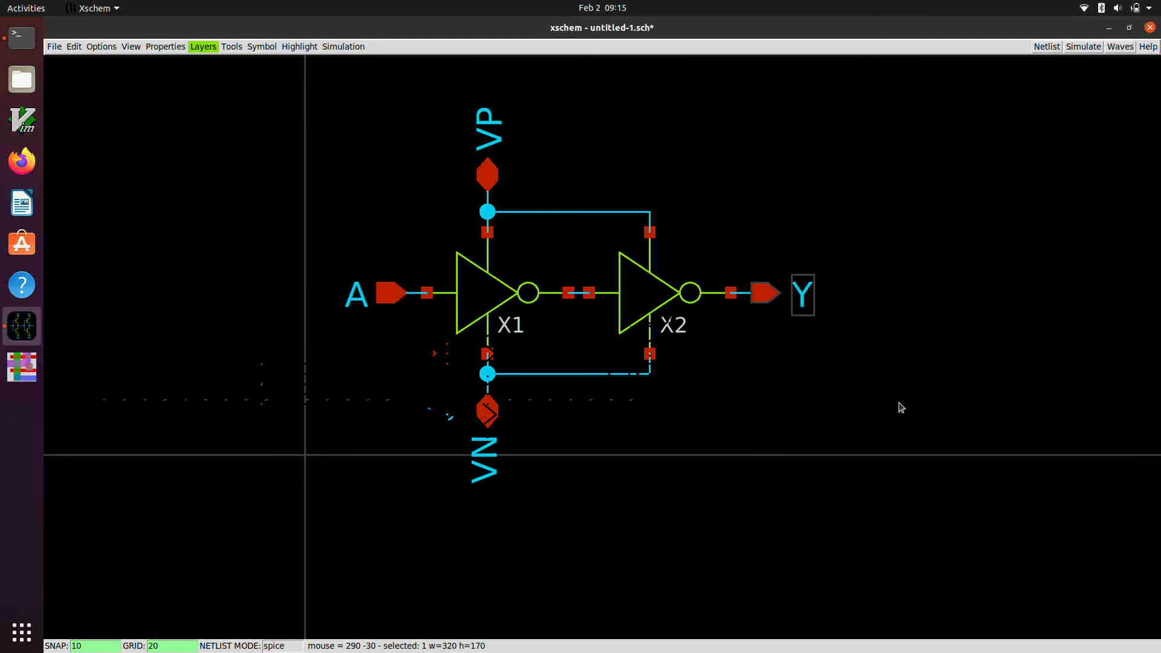
scroll(817, 280, down, 2)
scroll(669, 273, up, 2)
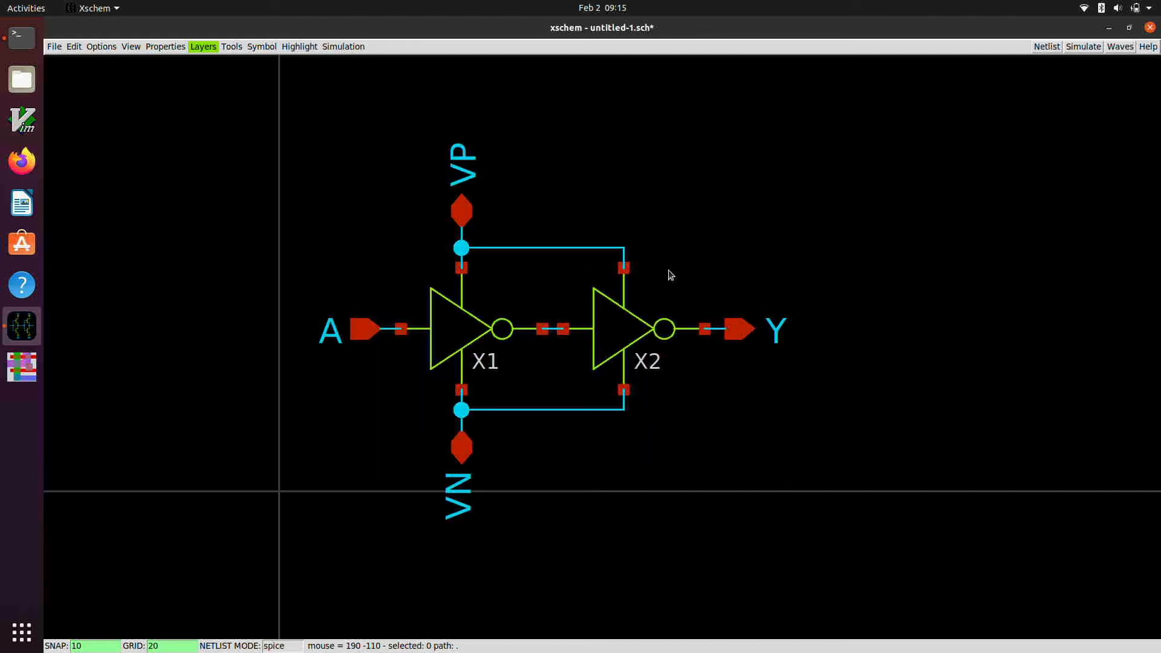
scroll(473, 387, down, 1)
drag(298, 519, 915, 121)
drag(518, 350, 563, 310)
scroll(591, 306, down, 1)
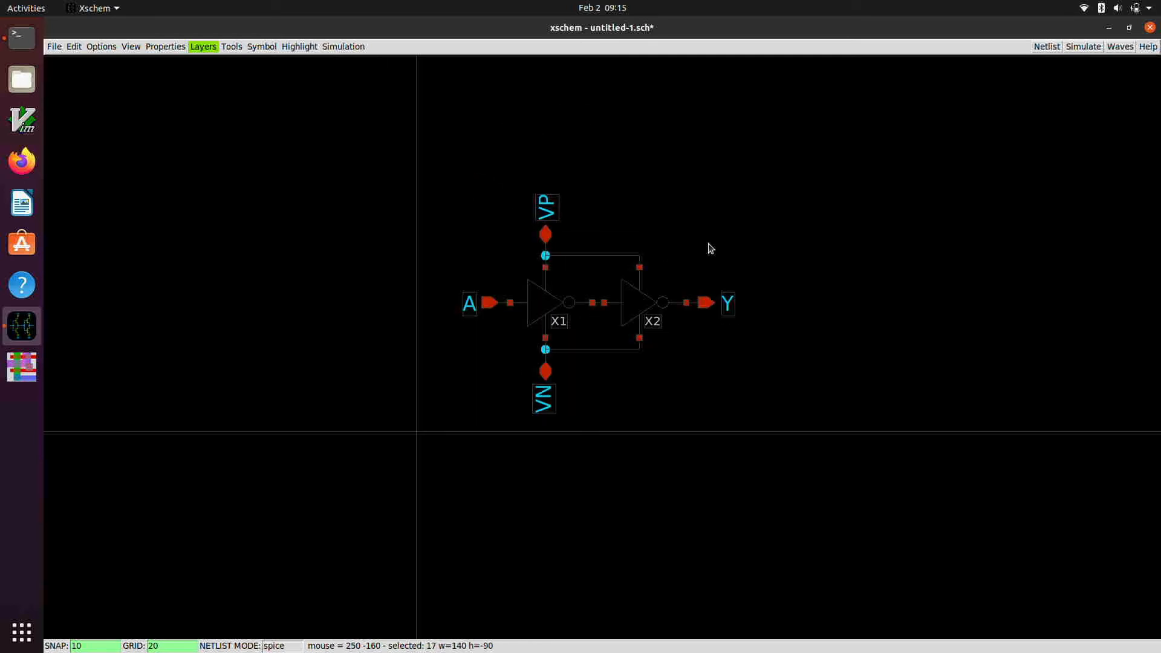
key(f)
scroll(708, 244, down, 1)
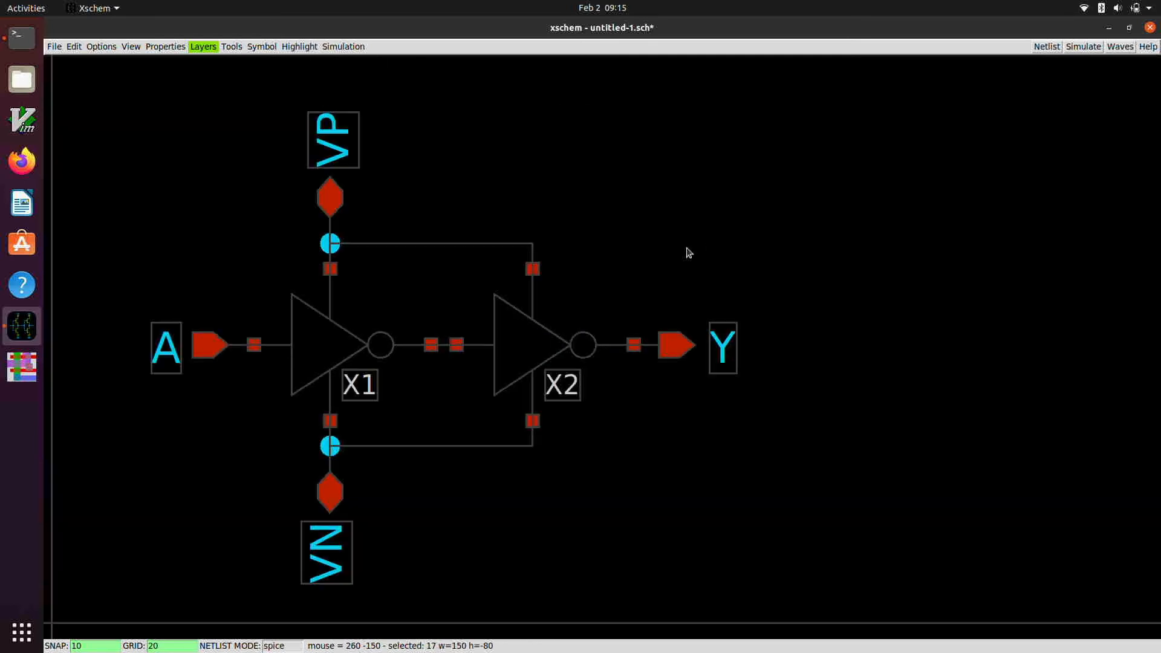
click(567, 195)
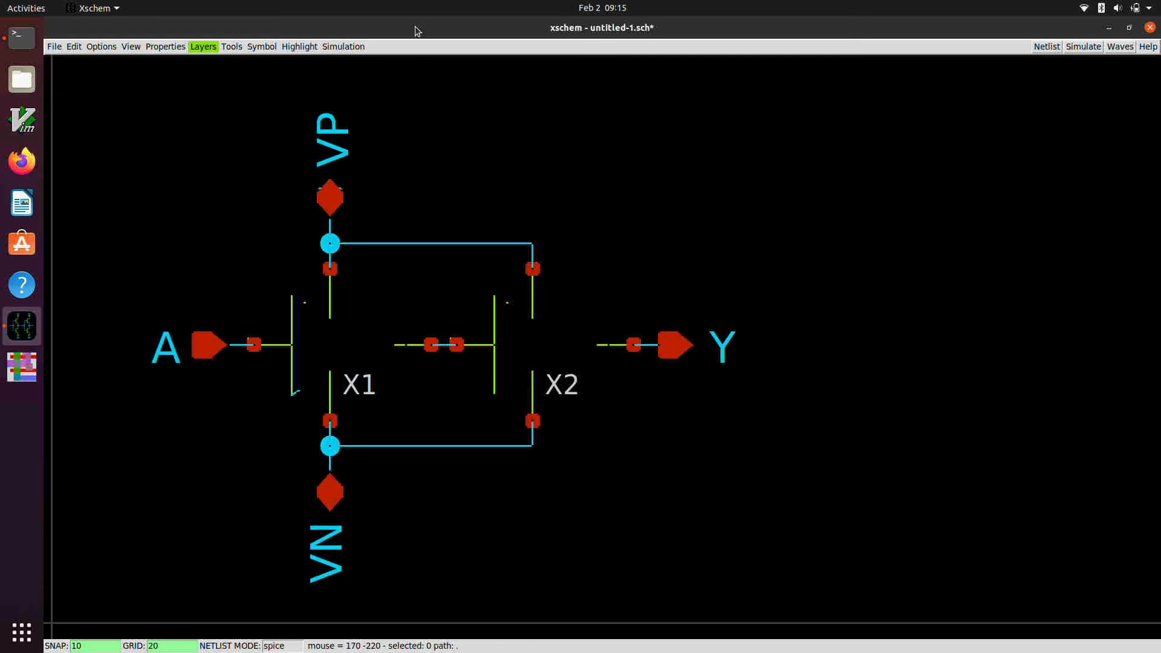
Step: Start saving the schematic under a new name and switch to the working directory inverter_tutorial
click(54, 47)
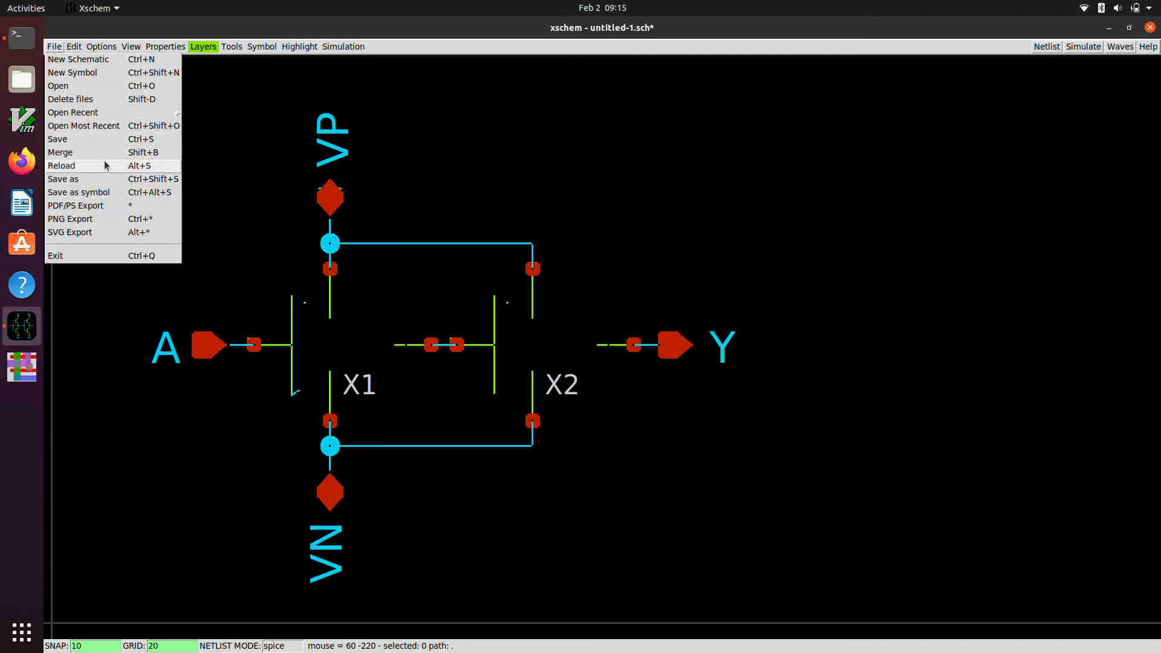
click(106, 180)
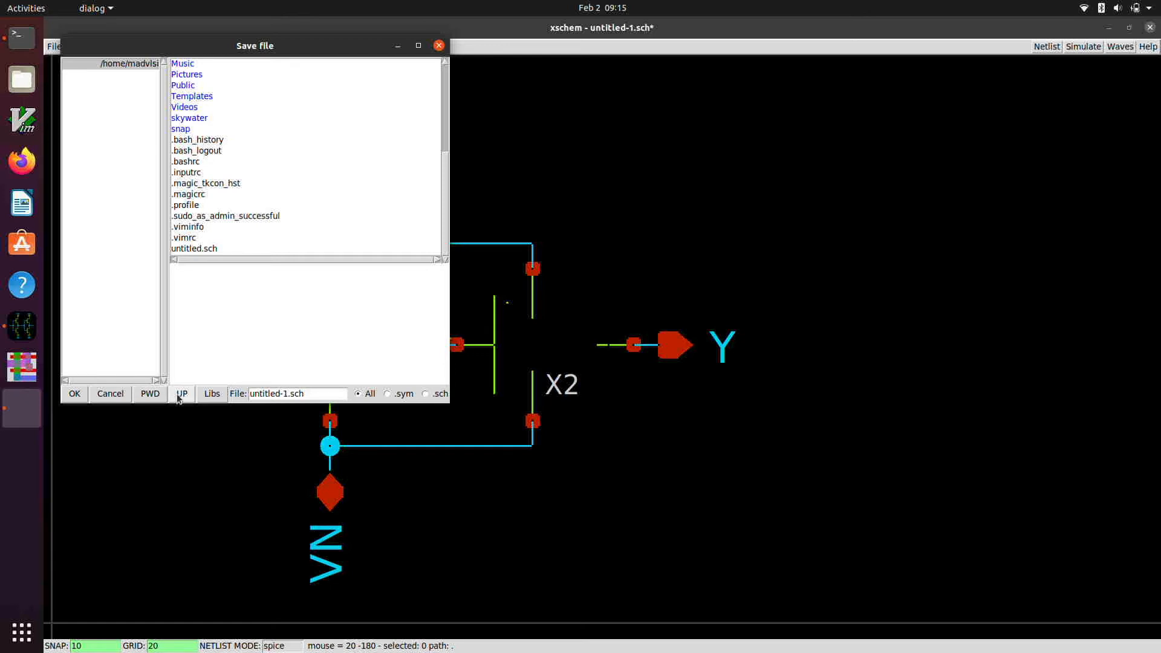
click(150, 393)
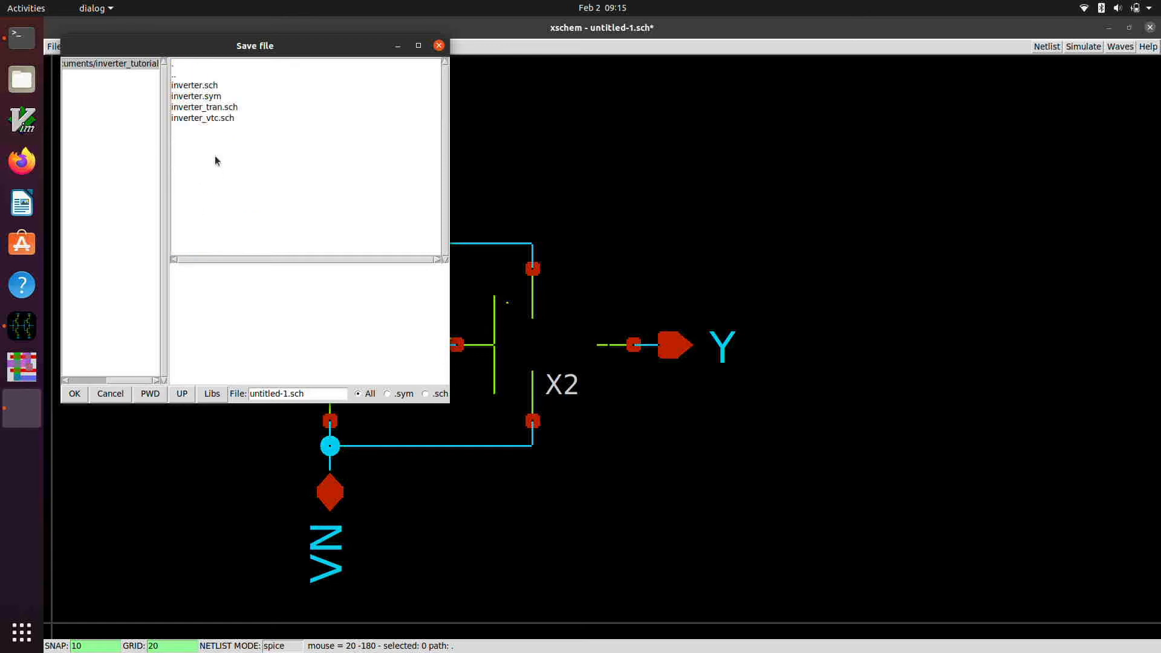
Step: Name the file buffer.sch and save the two-inverter schematic
click(215, 155)
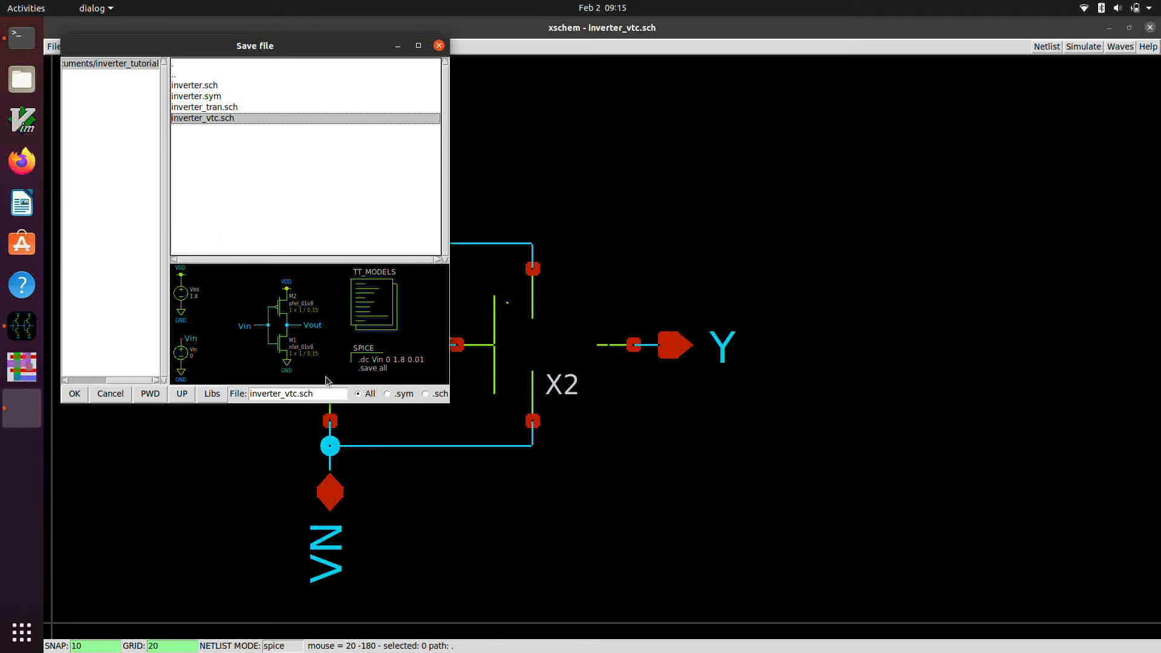
click(298, 390)
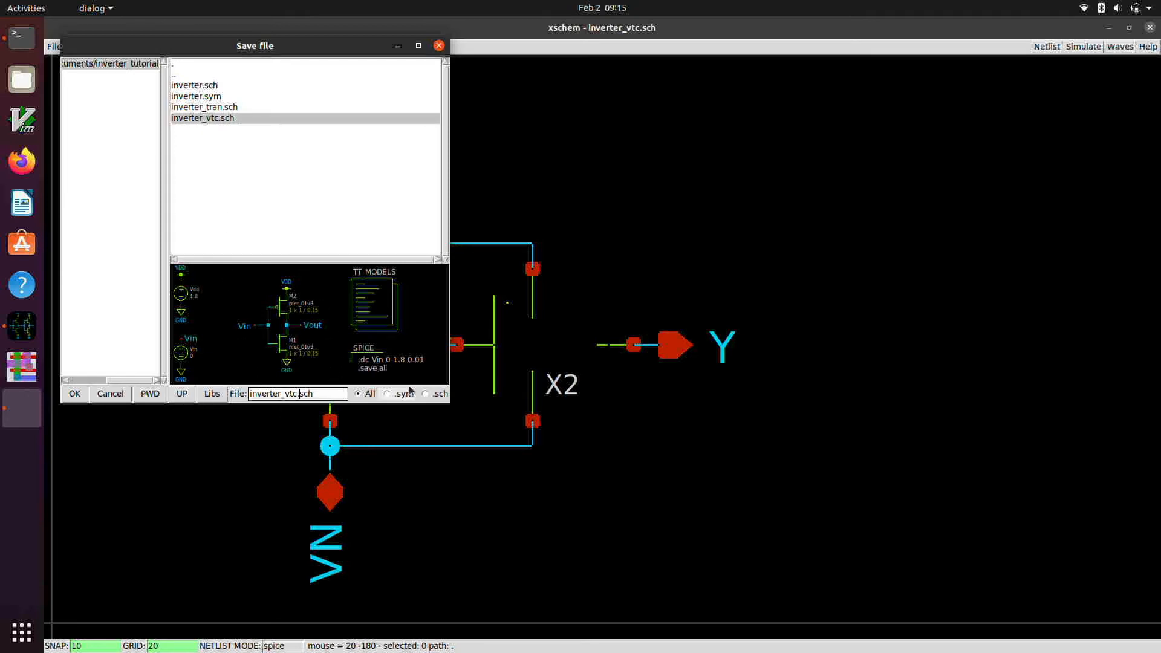
key(BackSpace)
key(BackSpace)
key(BackSpace)
key(BackSpace)
key(BackSpace)
key(BackSpace)
key(BackSpace)
key(BackSpace)
key(BackSpace)
key(BackSpace)
key(BackSpace)
key(BackSpace)
key(BackSpace)
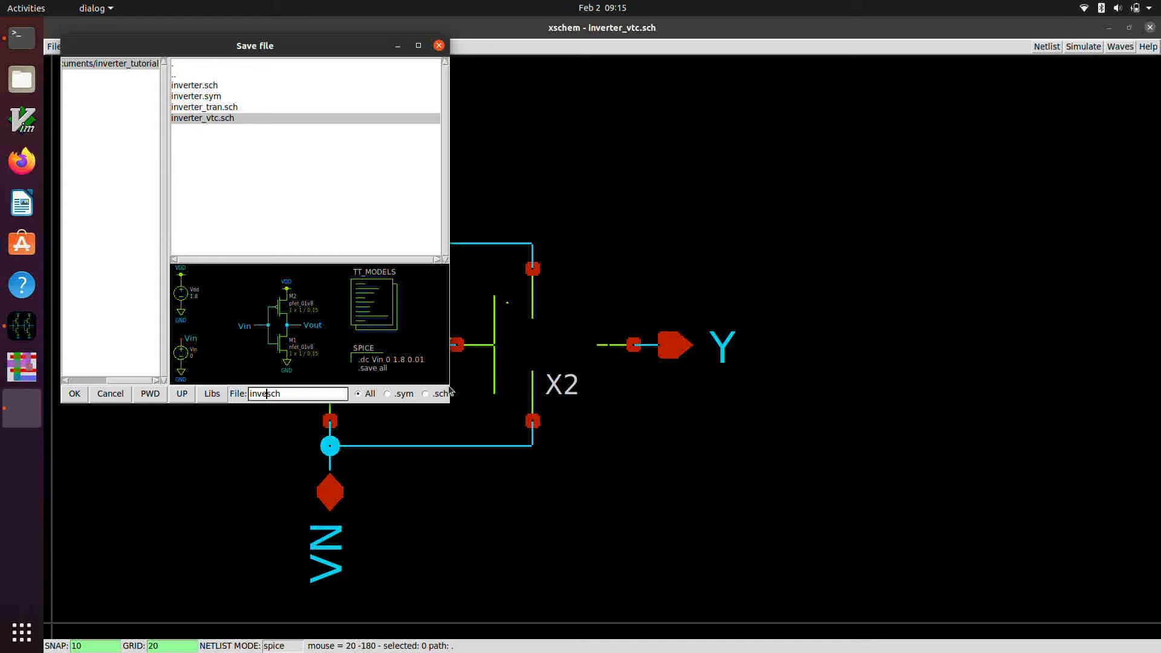
text(buffer.)
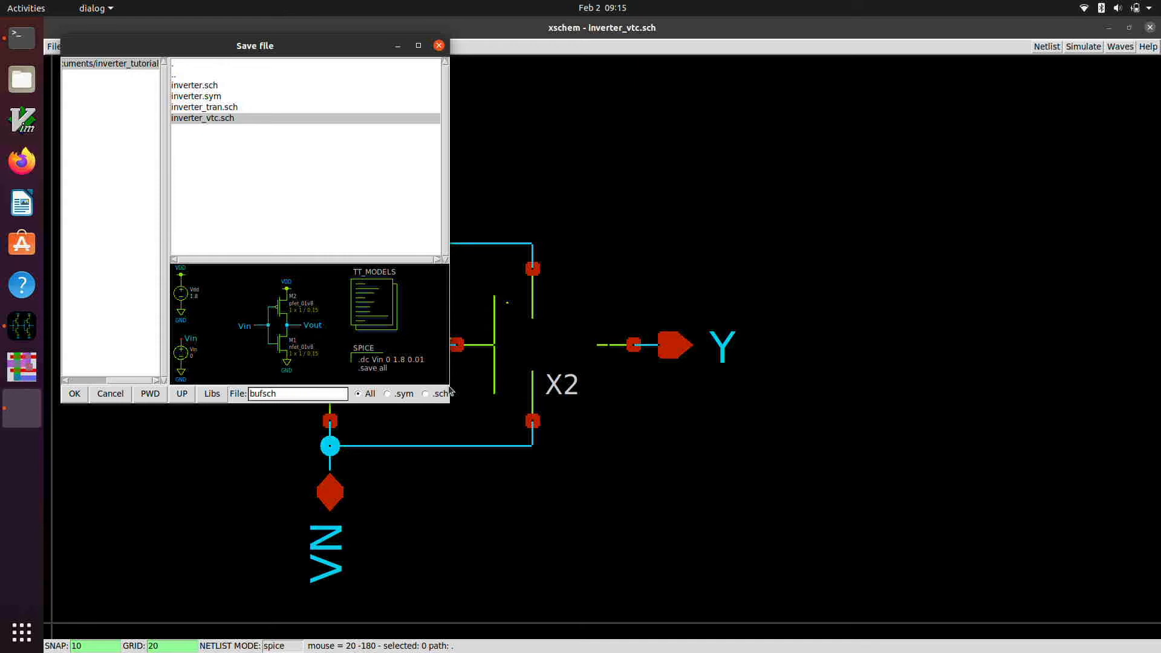
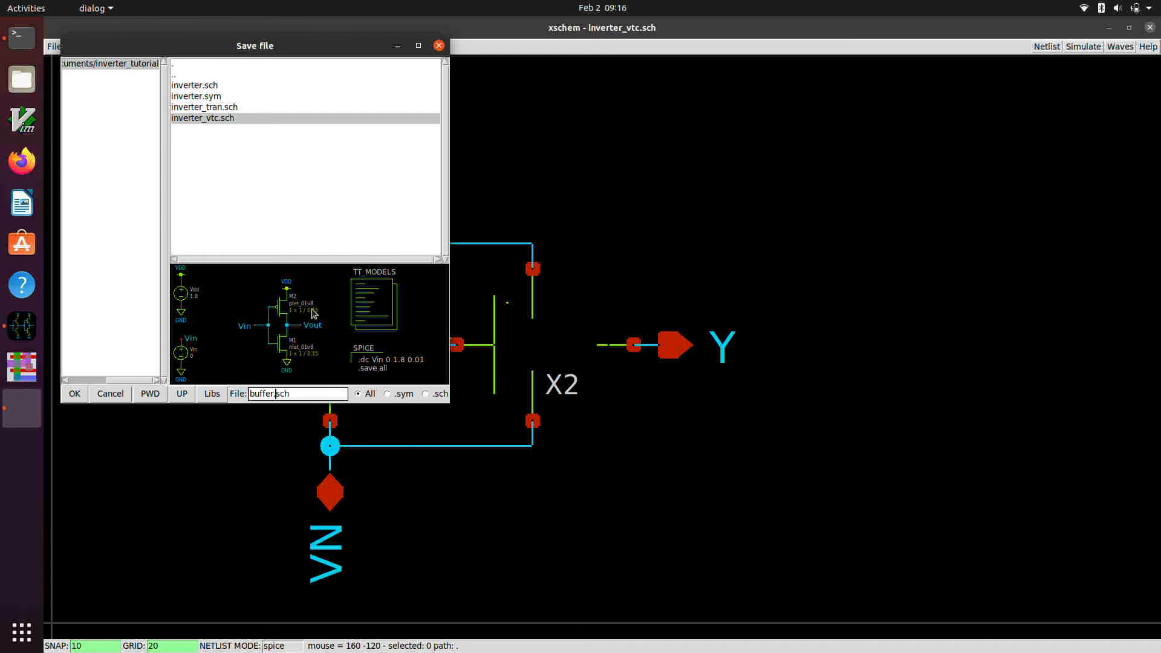
click(75, 394)
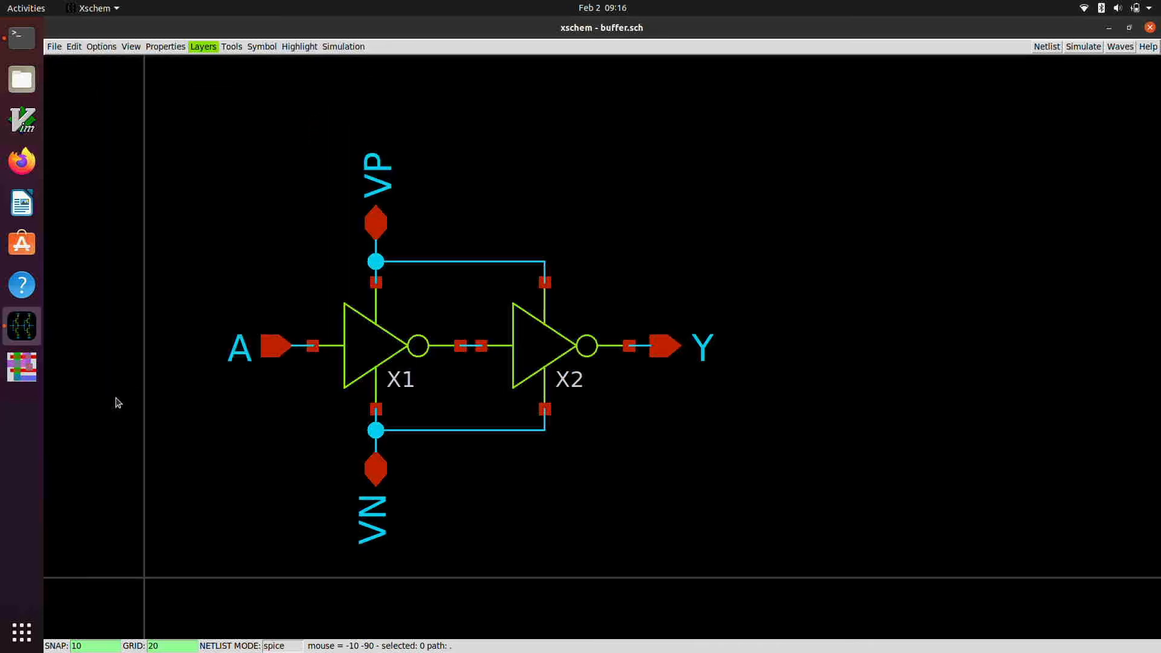
Step: Create a new blank symbol drawing
click(60, 46)
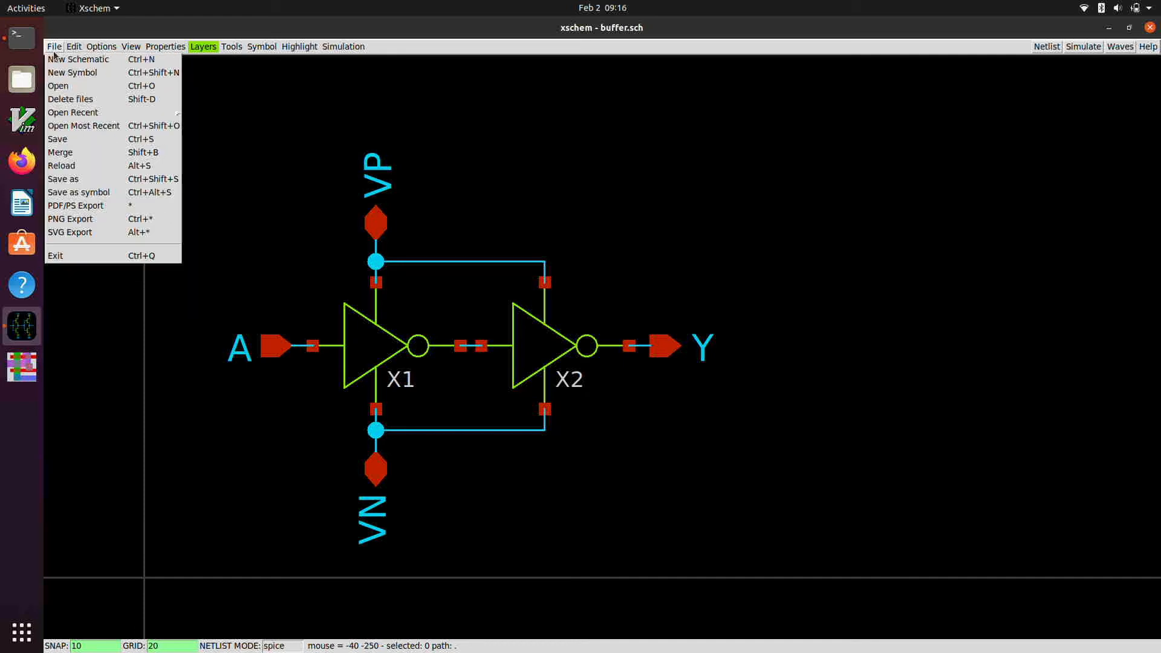
click(58, 78)
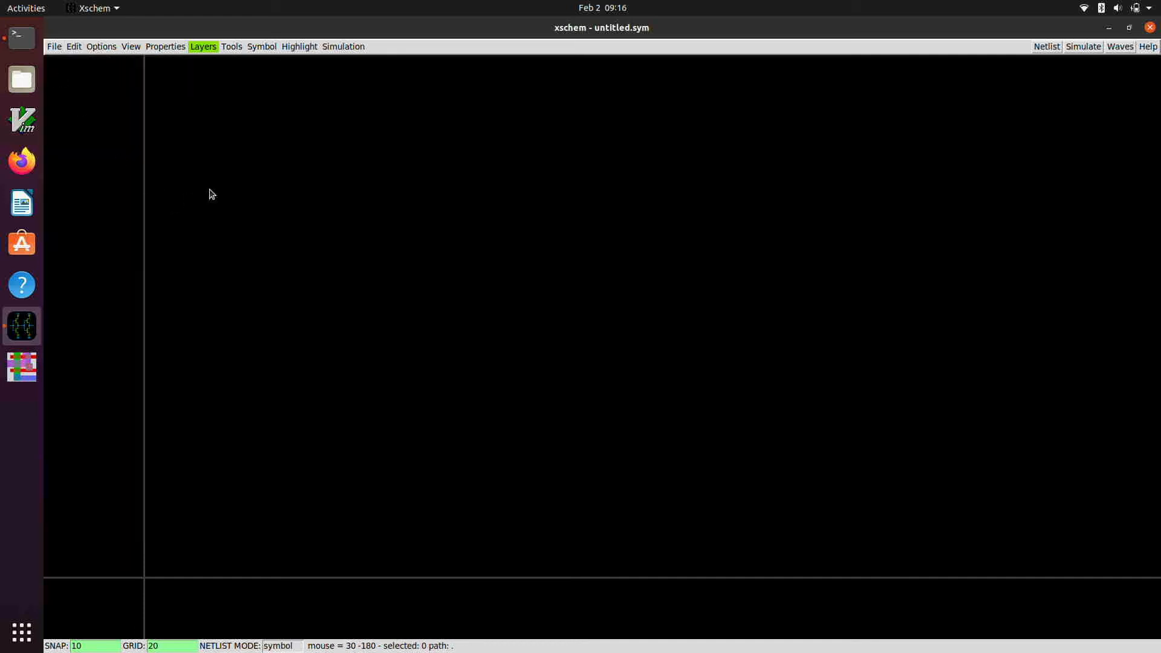
scroll(230, 418, down, 2)
scroll(491, 595, up, 3)
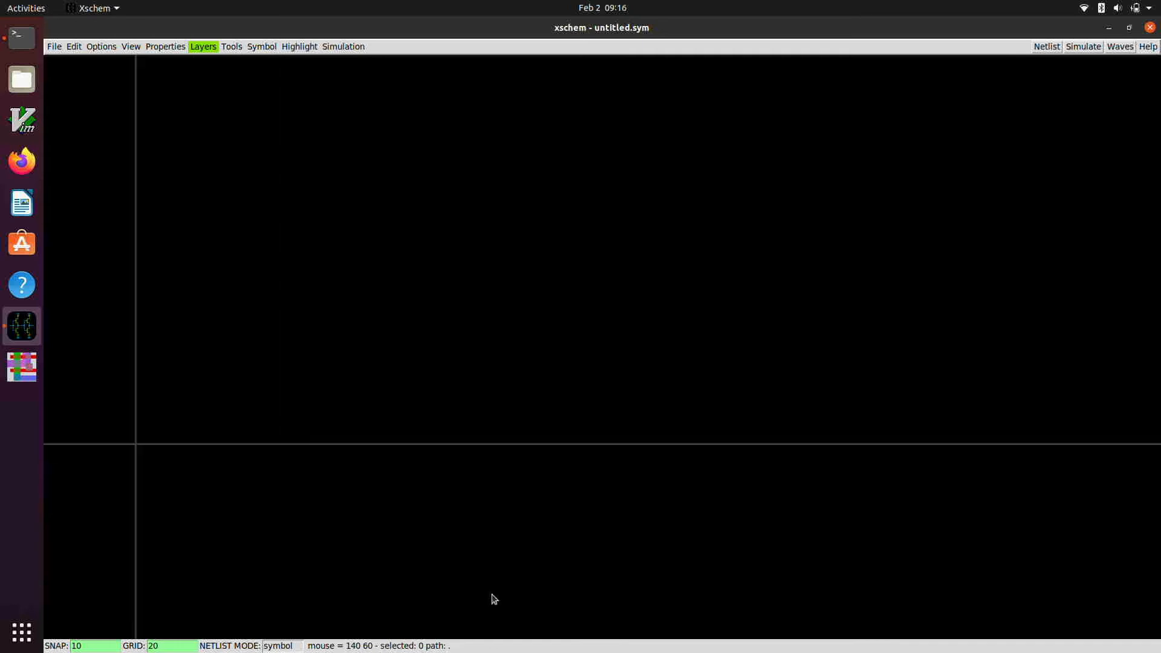
Step: Place a symbol pin on the horizontal axis at x=40 and replace its placeholder name with the schematic's input pin name
click(260, 47)
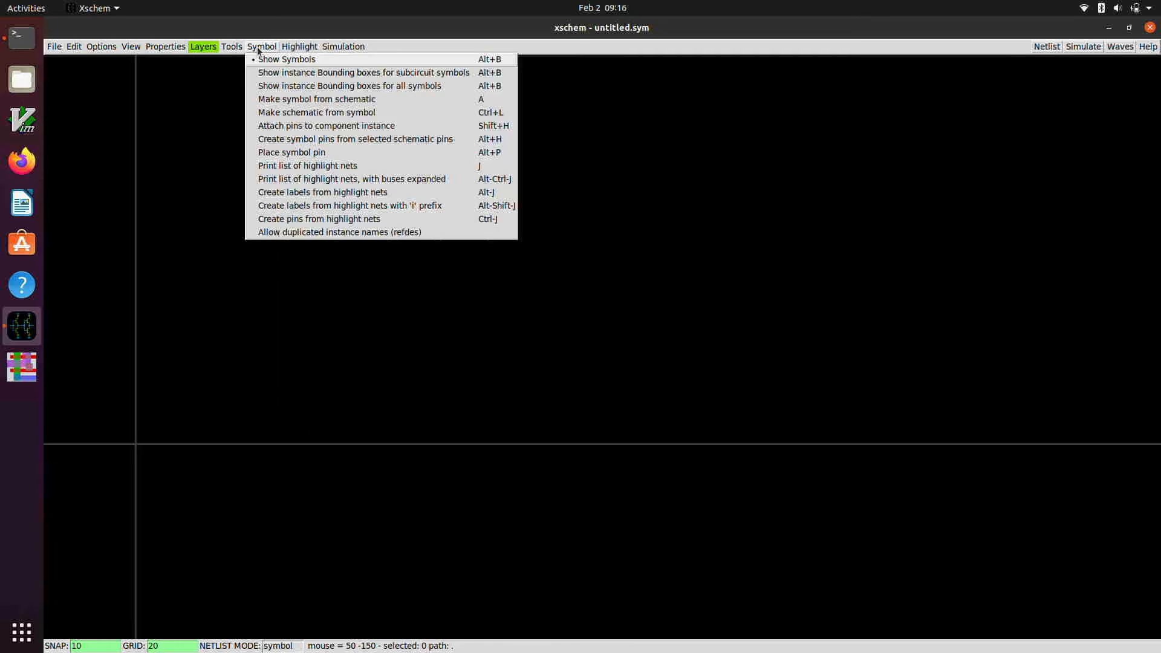
click(270, 153)
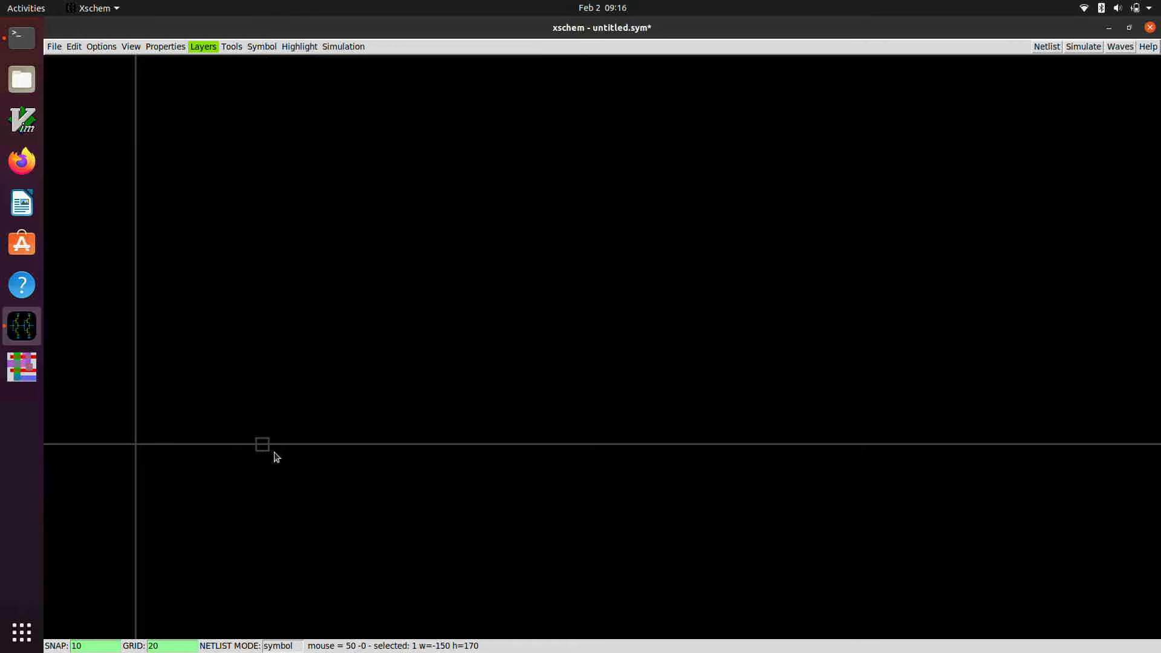
click(242, 458)
key(q)
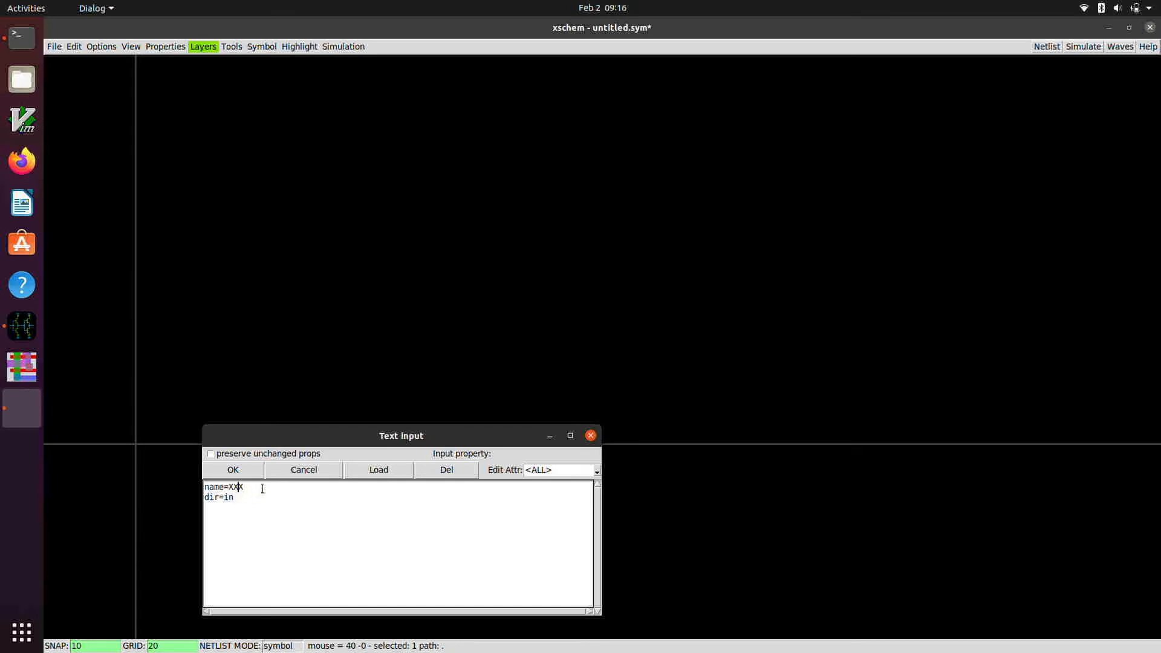
key(Right)
key(Right)
key(BackSpace)
key(BackSpace)
key(Return)
click(232, 470)
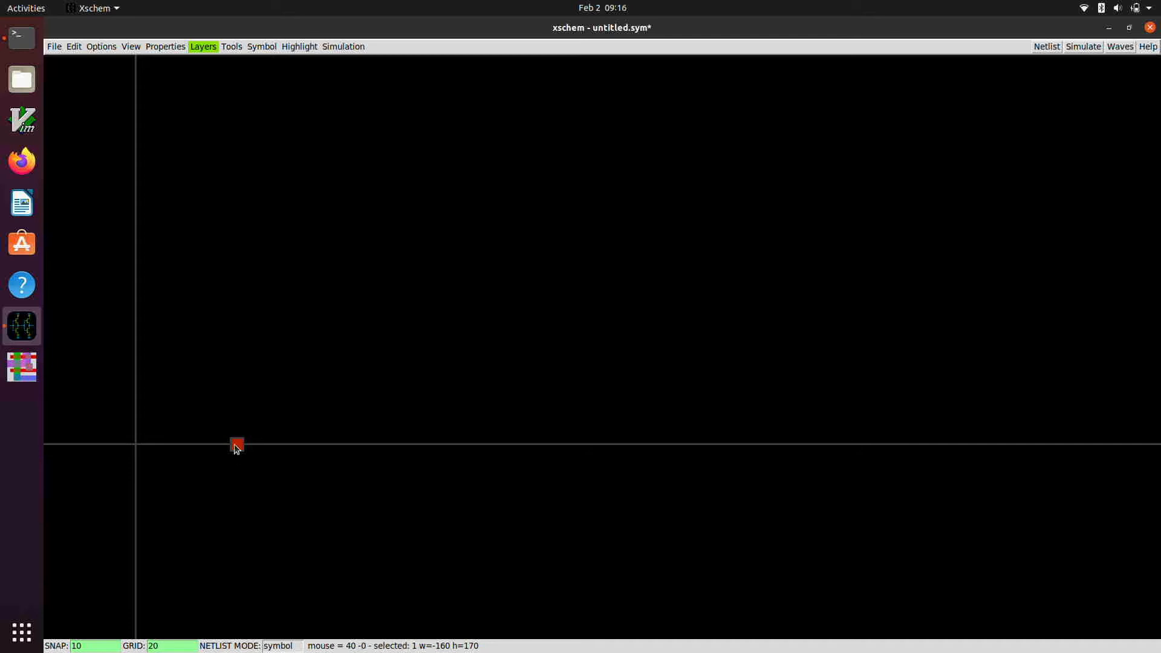
Step: Copy the input pin 60 units along the horizontal axis and set the copy's properties to name=Y and dir=out
key(c)
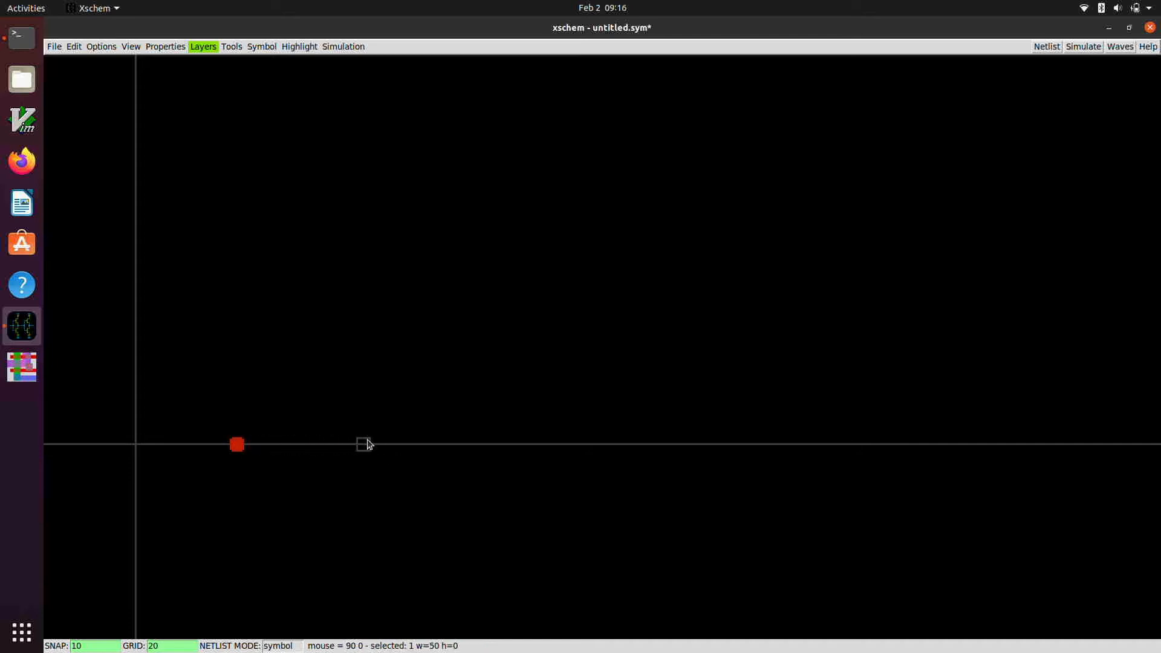
click(389, 445)
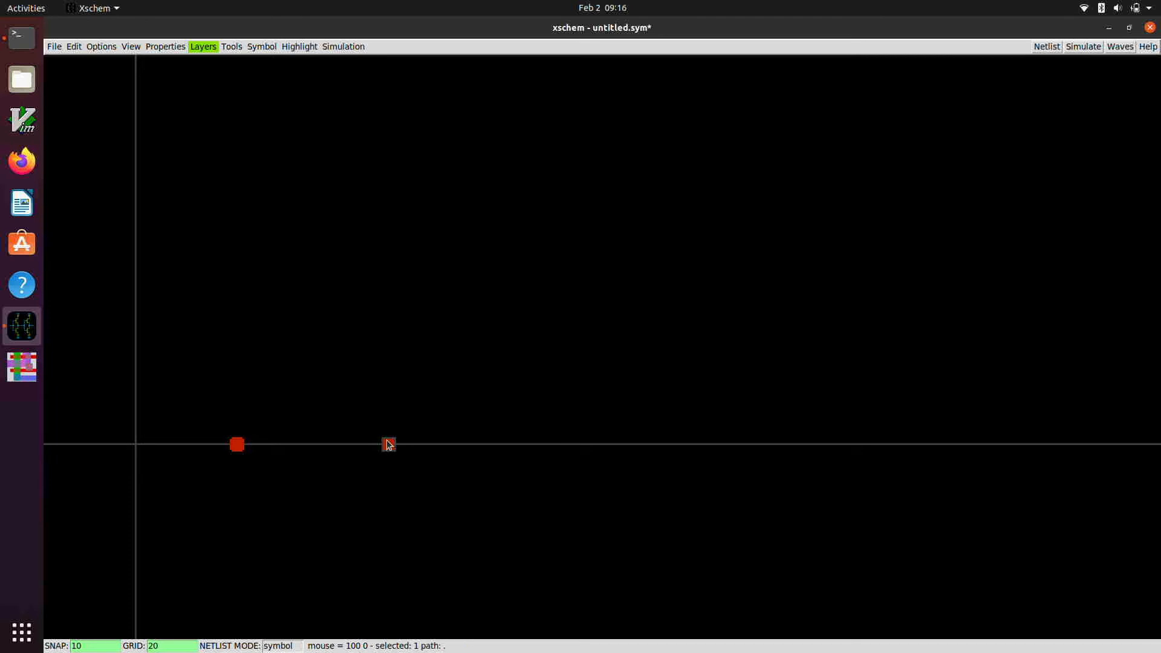
double_click(388, 445)
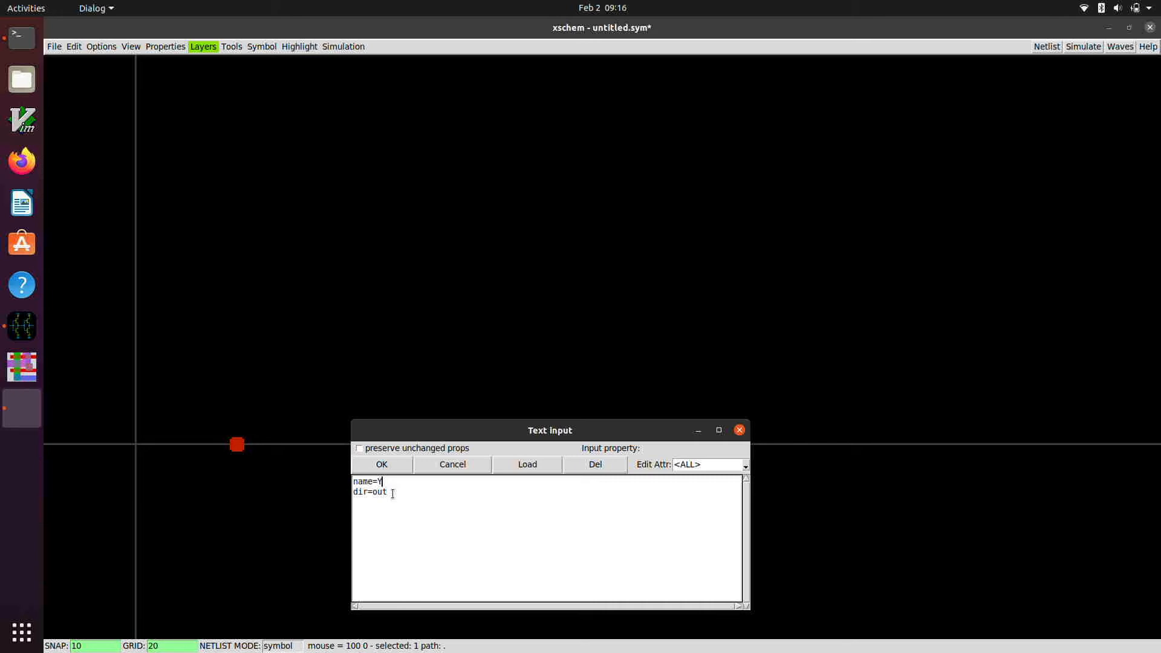
click(382, 464)
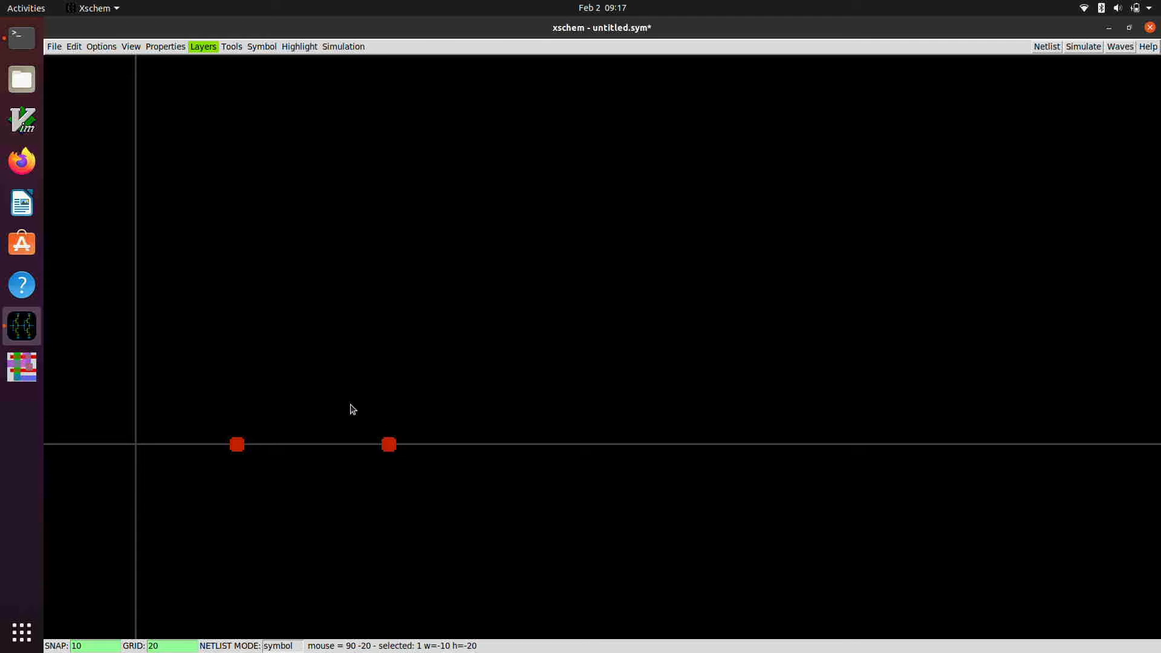
Step: Copy the Y pin to above the axis, midway between the two pins, and set it to name=VP and dir=inout
drag(307, 399, 318, 375)
key(q)
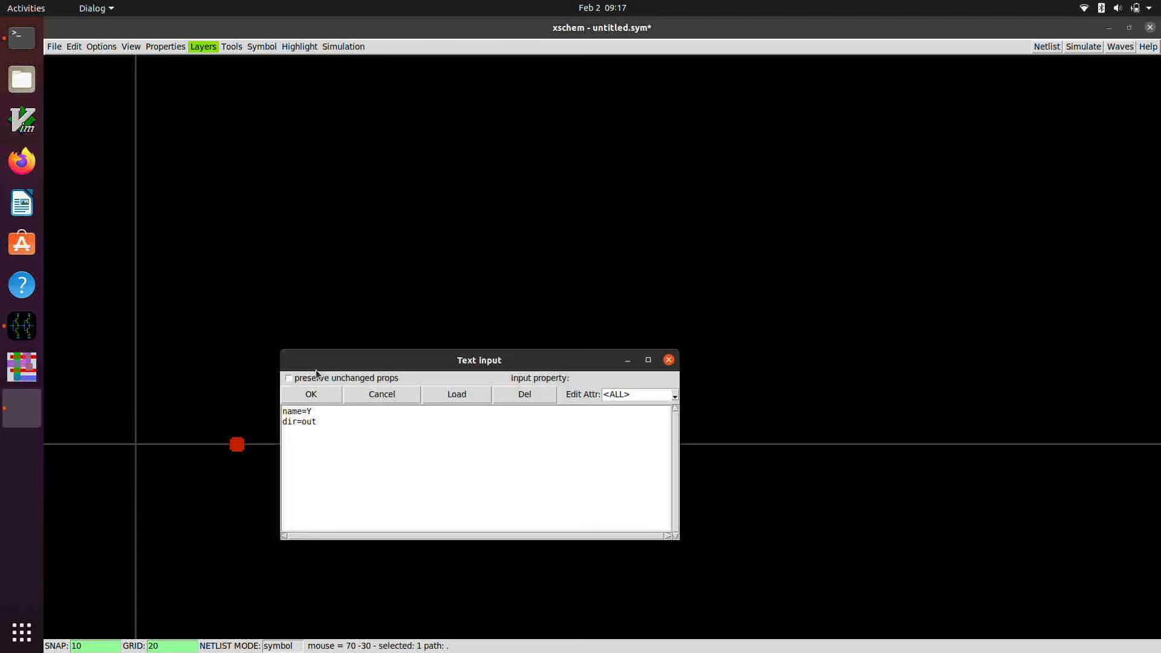
click(338, 410)
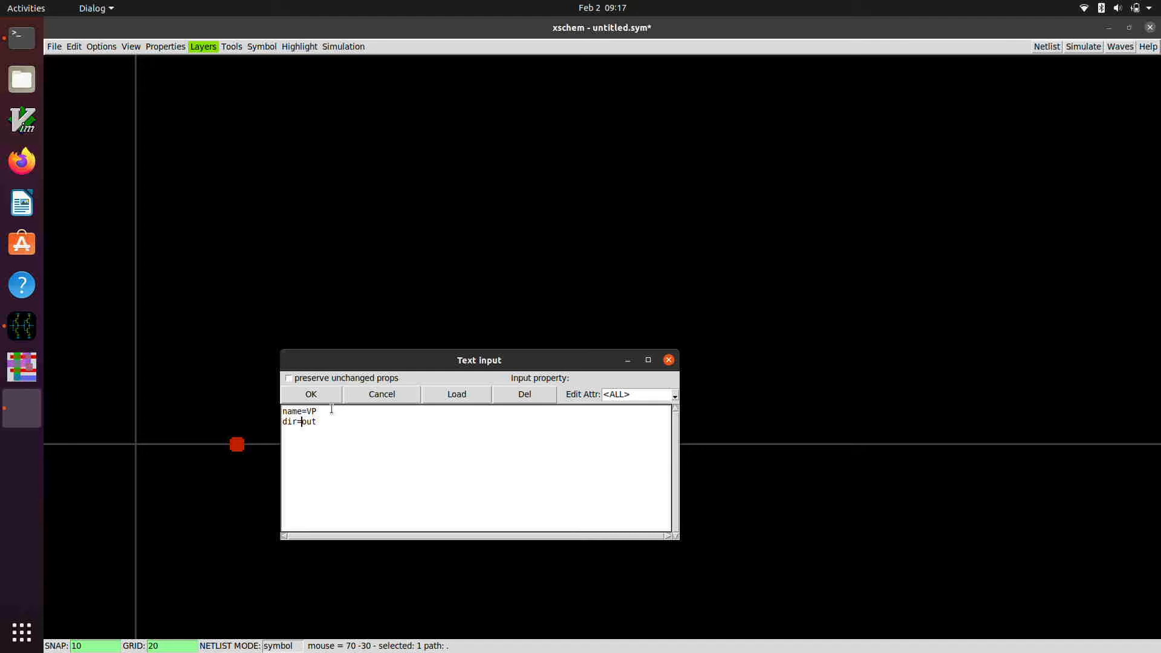
text(inp)
click(312, 395)
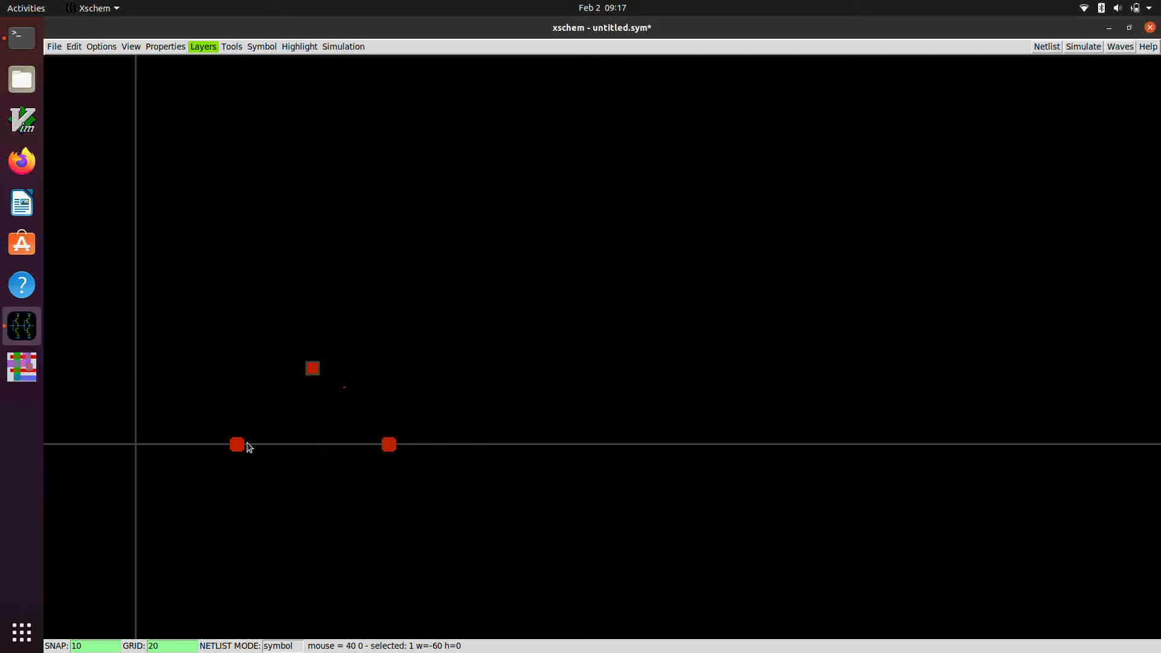
double_click(236, 445)
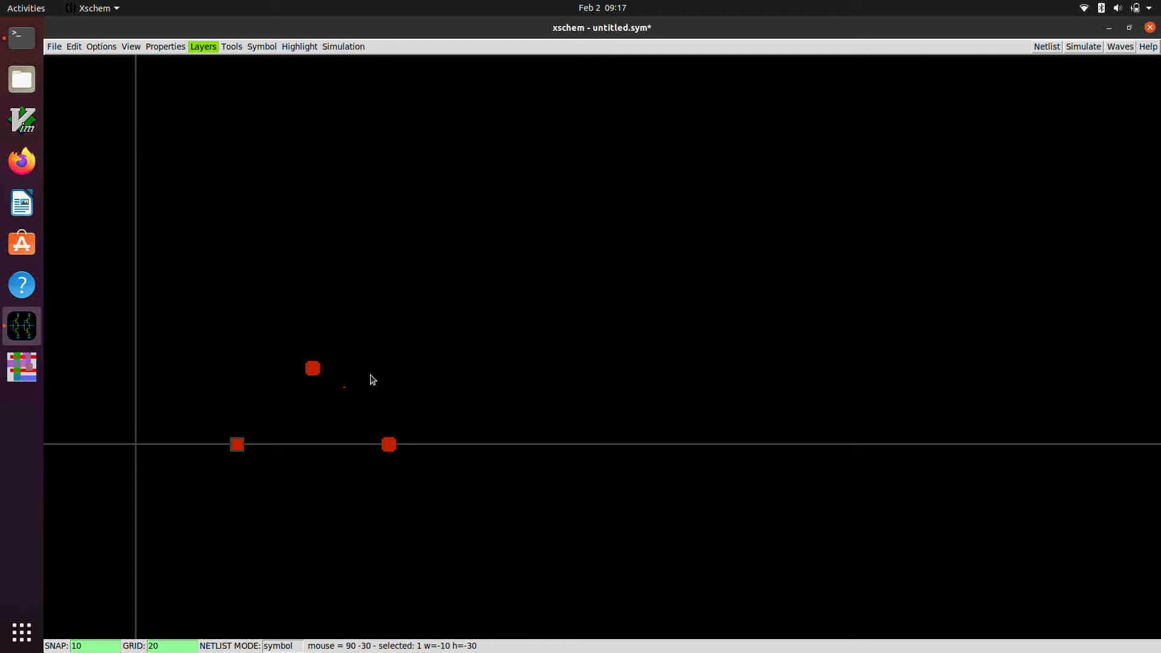
Step: Copy the VP pin straight down to the mirrored position below the axis and set its name to VN
click(310, 373)
key(c)
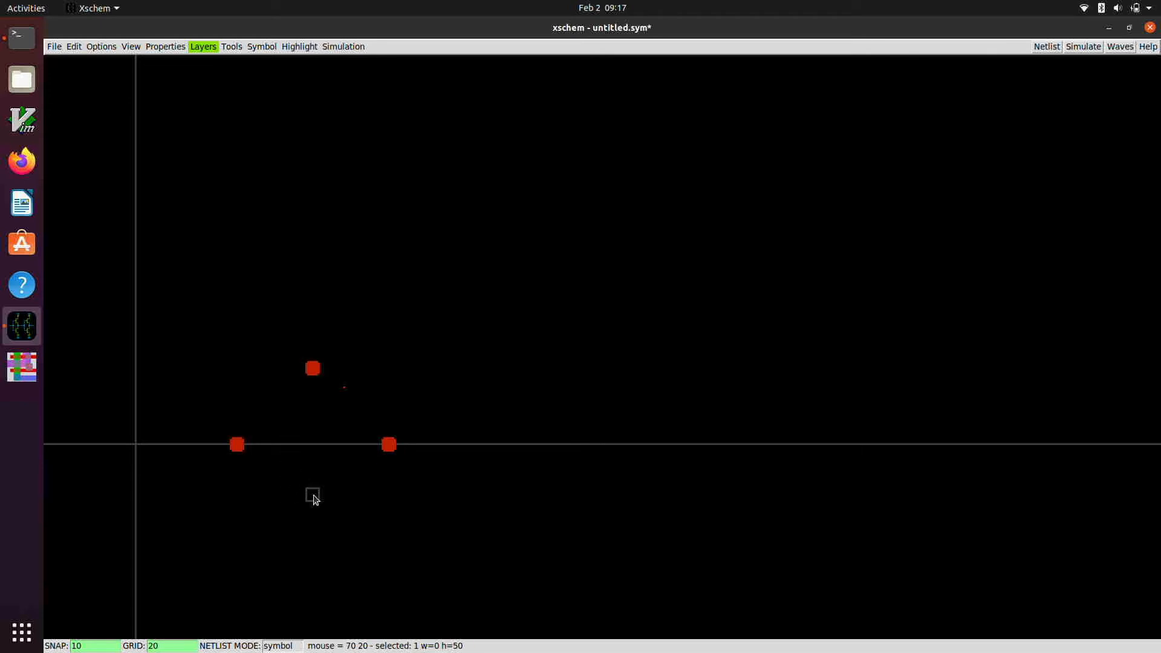
click(314, 521)
key(q)
click(318, 523)
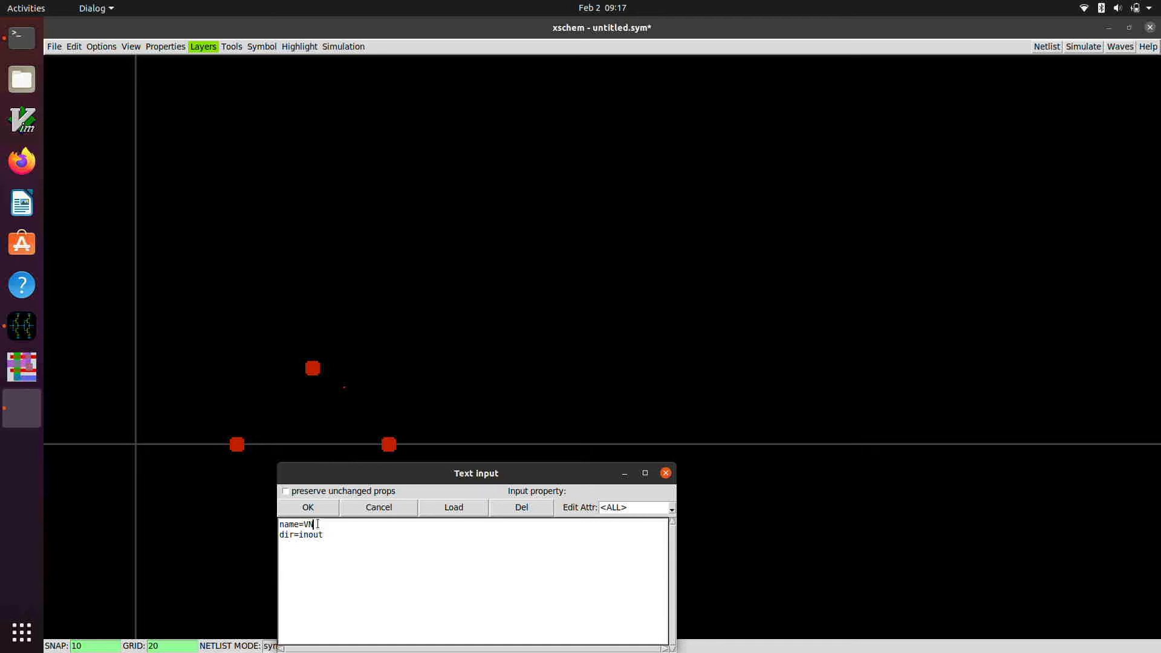
click(309, 507)
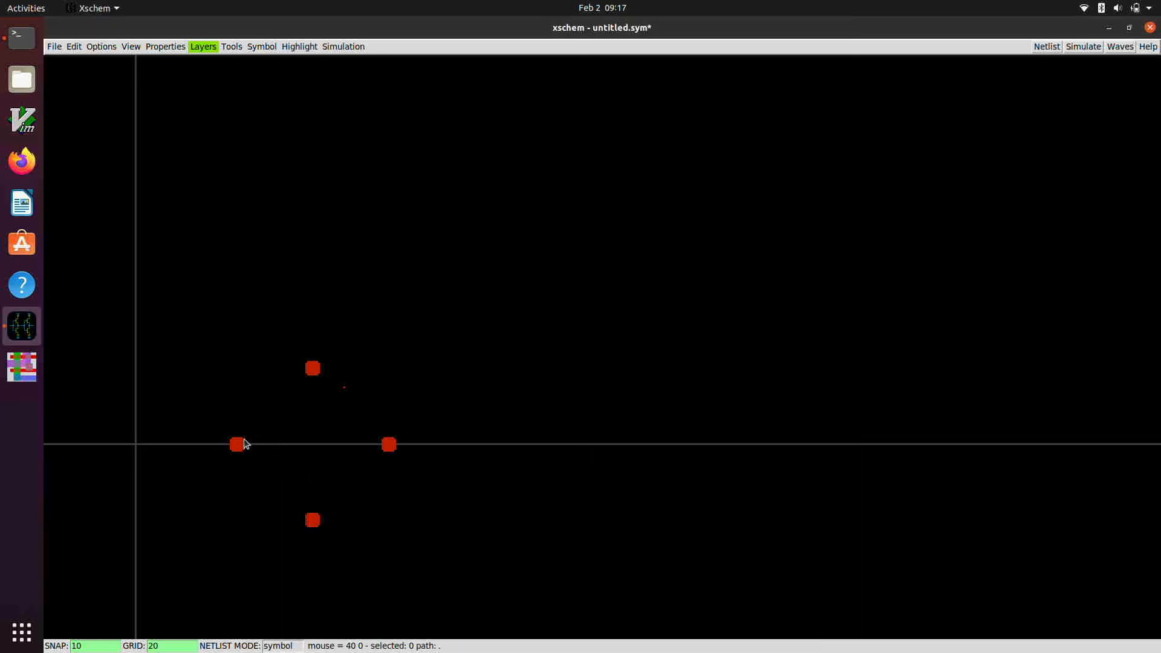
Step: Draw the buffer triangle between the four pins with three lines, about 30 units wide and 40 tall, pointing towards pin Y
scroll(245, 443, up, 3)
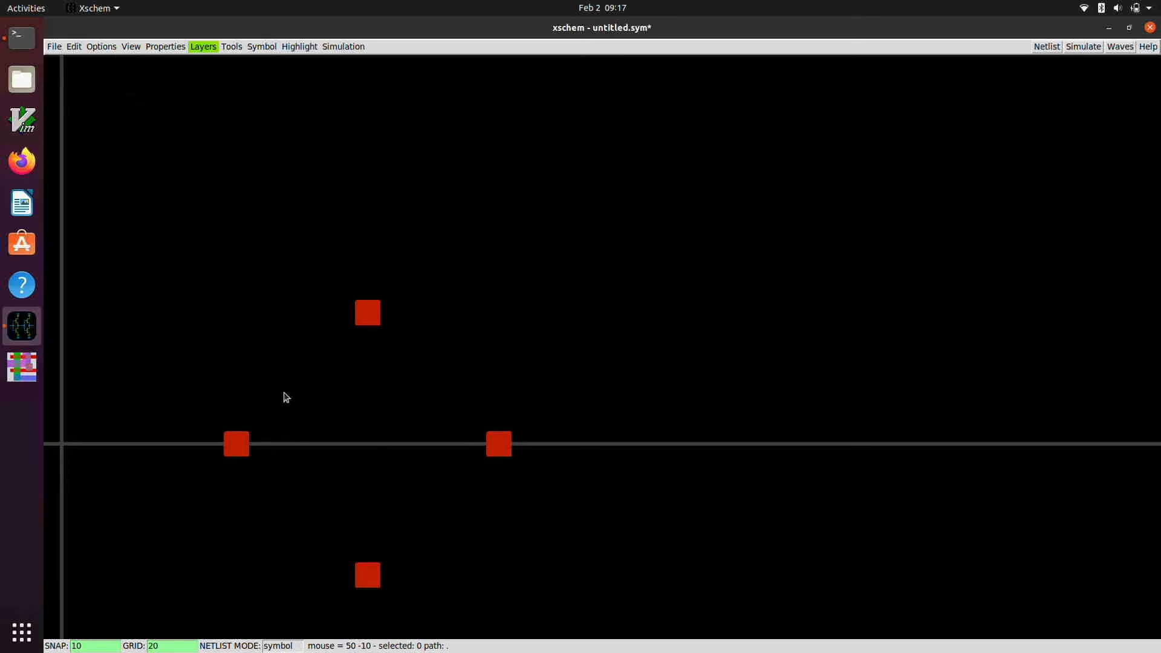
key(l)
click(288, 536)
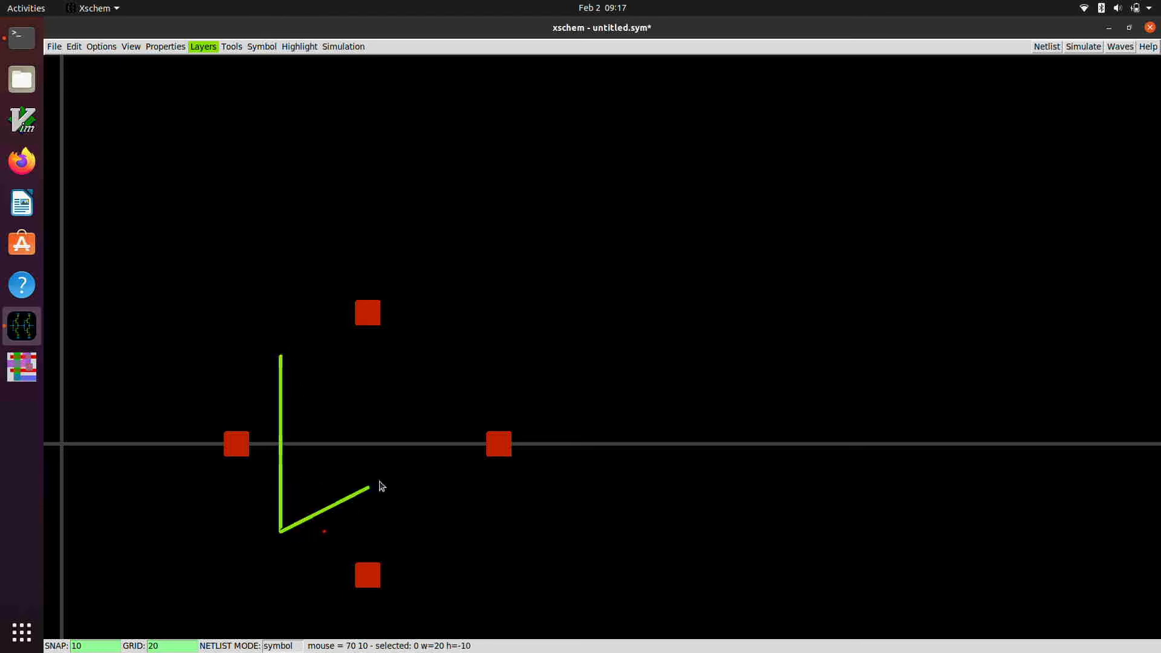
click(414, 444)
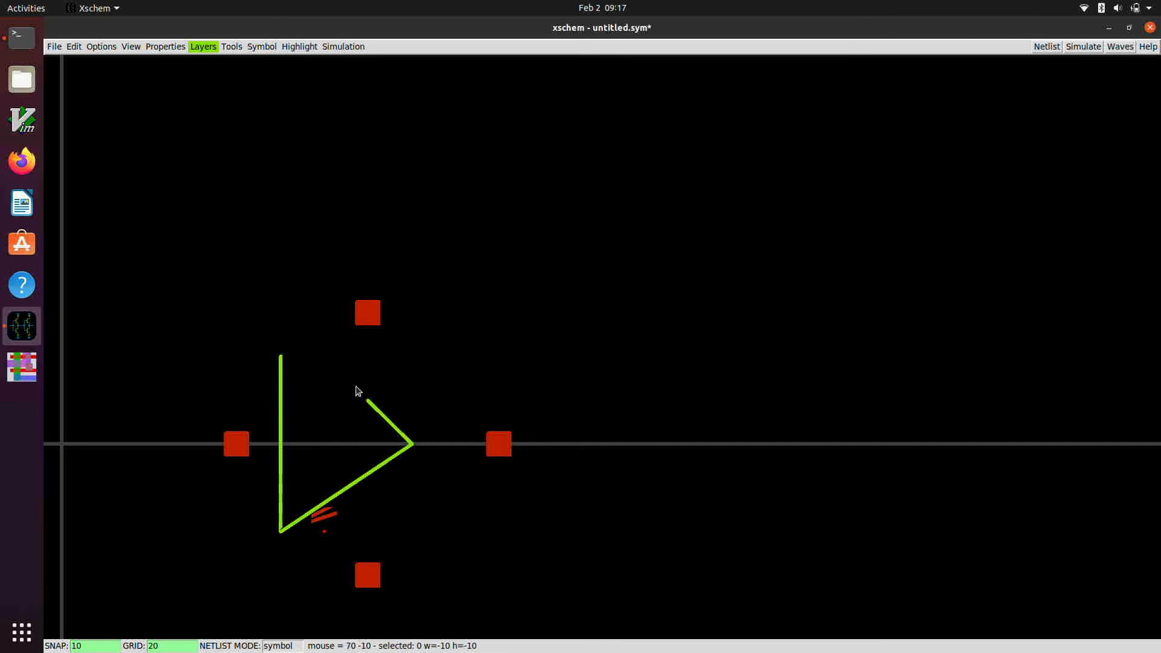
click(280, 356)
Step: Halve the snap to 5 and move the whole triangle 5 units towards pin Y
scroll(290, 453, down, 1)
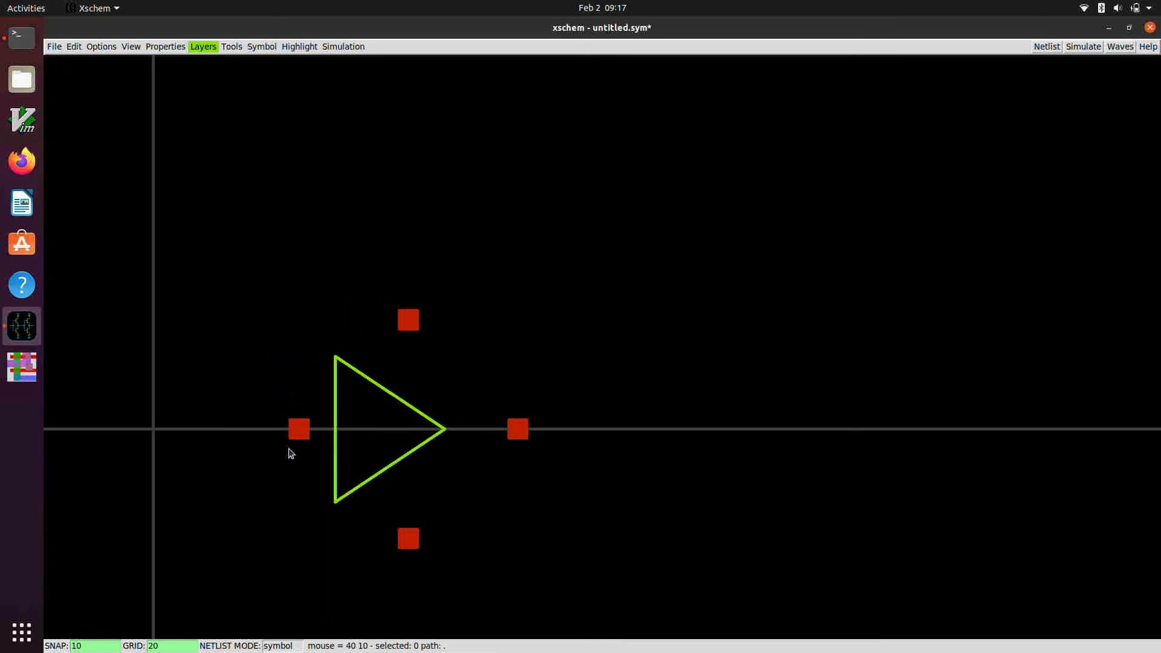
scroll(291, 454, up, 1)
key(g)
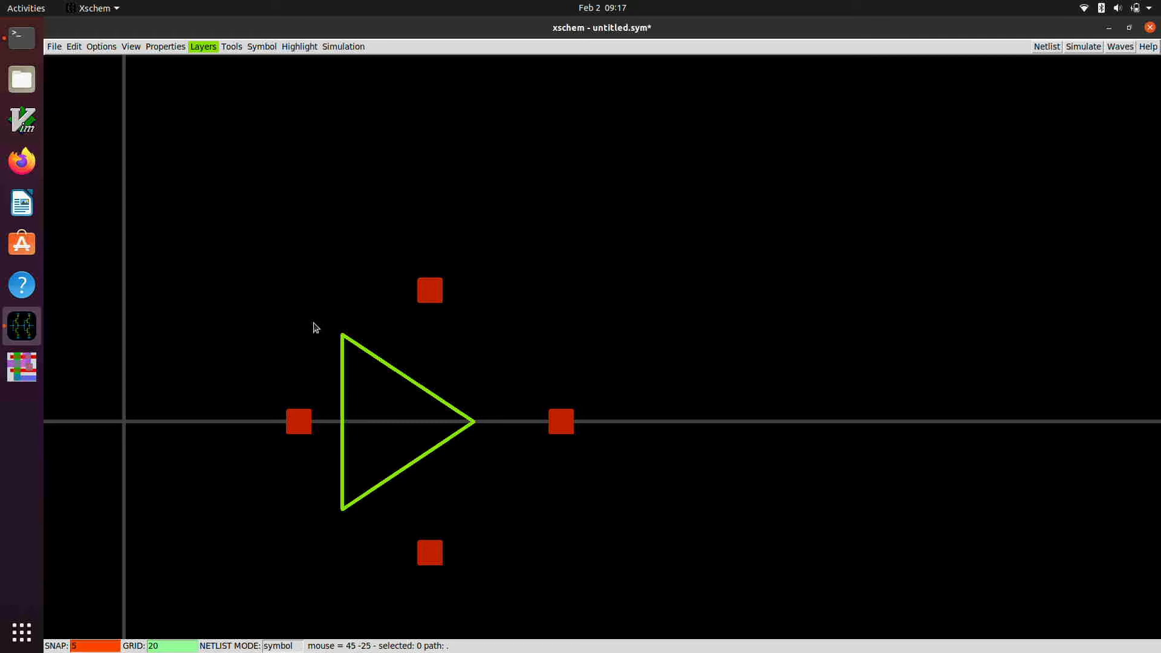
drag(320, 290, 511, 530)
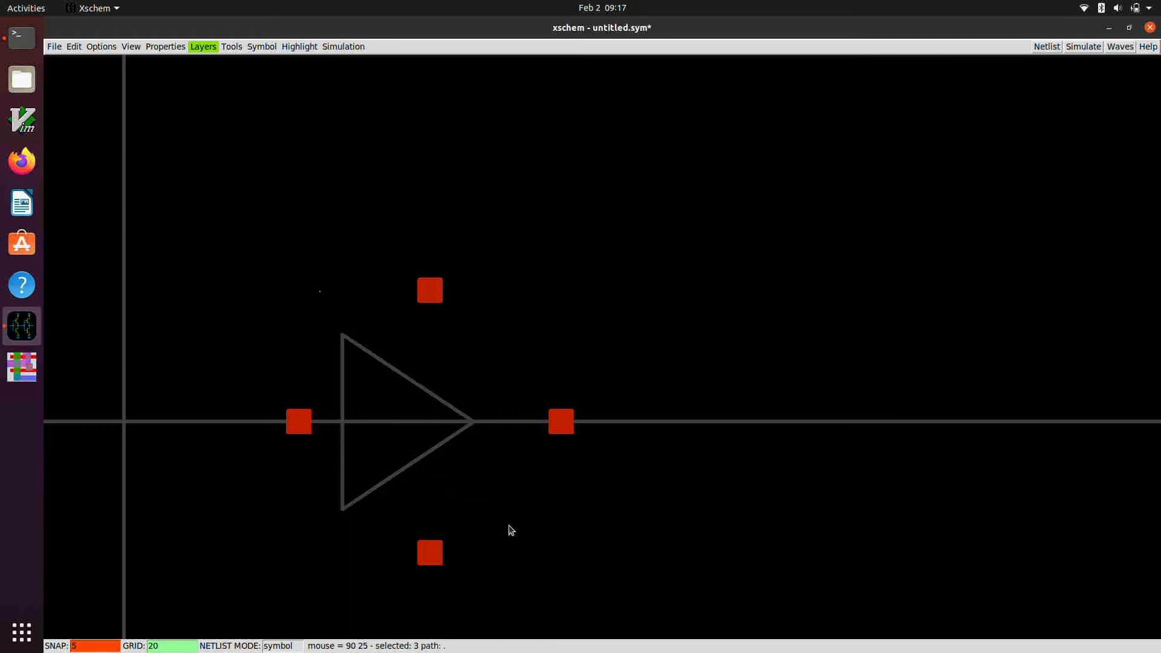
key(m)
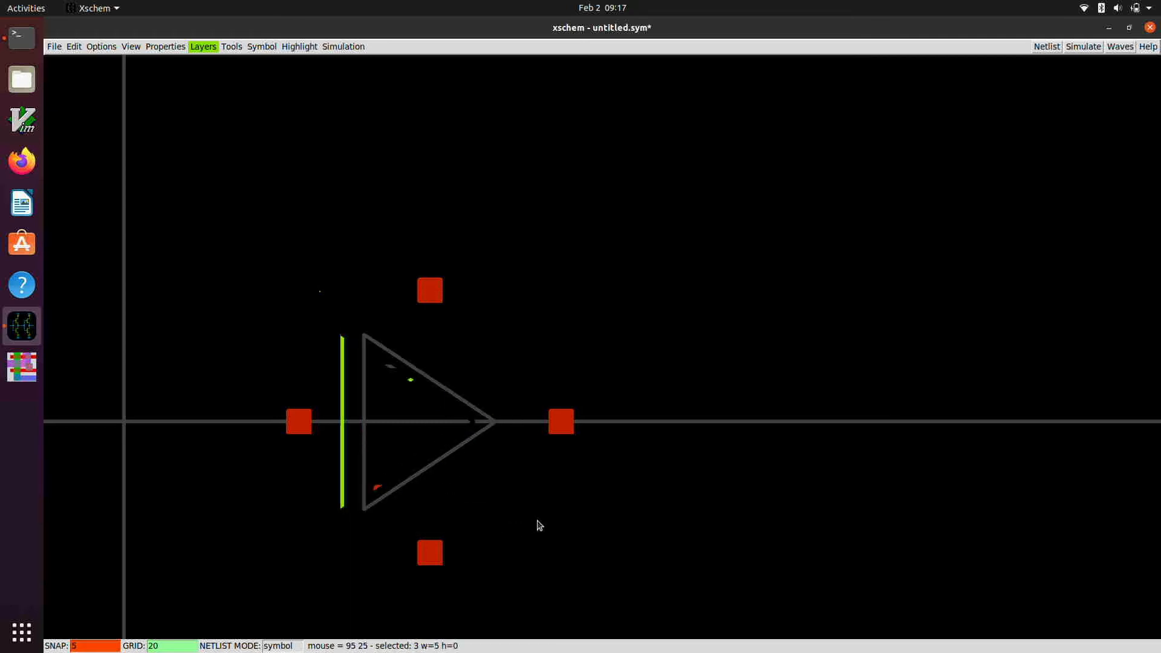
click(537, 525)
Step: Draw straight lead lines connecting each of the four pins to the triangle's edges and tip
click(349, 442)
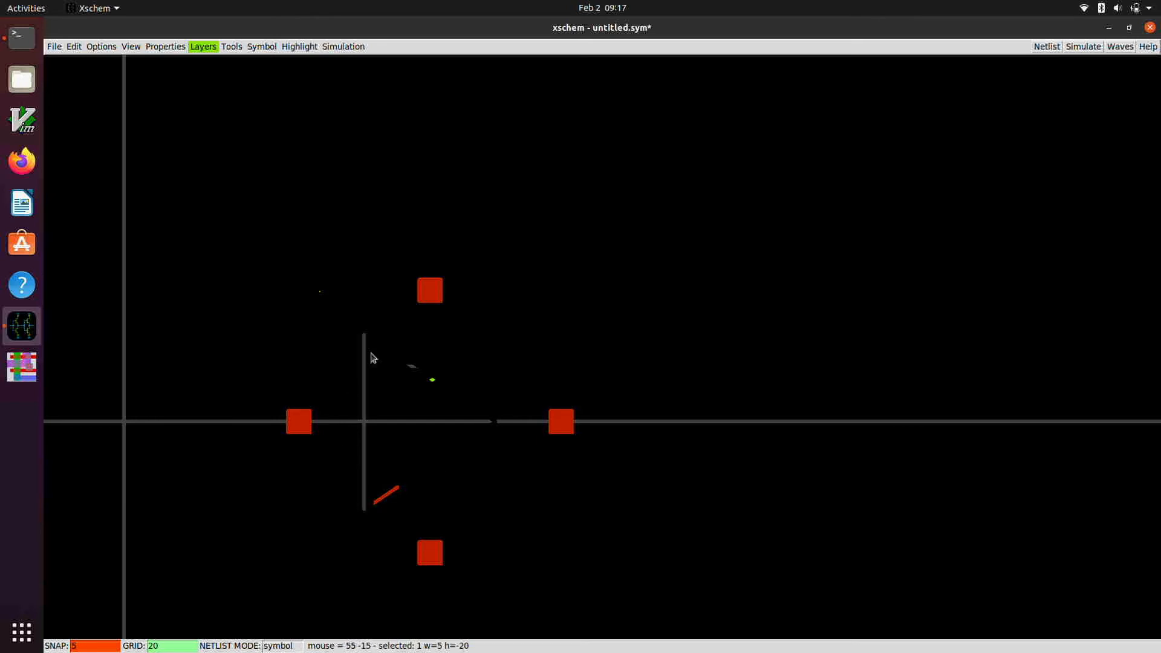
key(l)
click(447, 375)
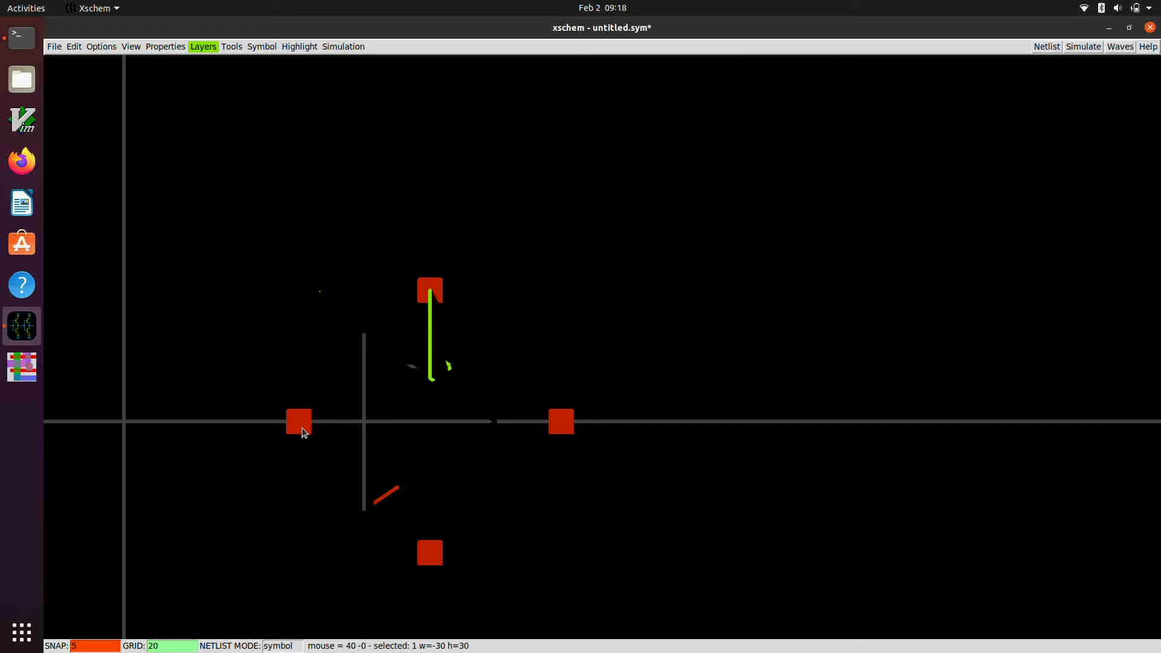
key(l)
click(365, 422)
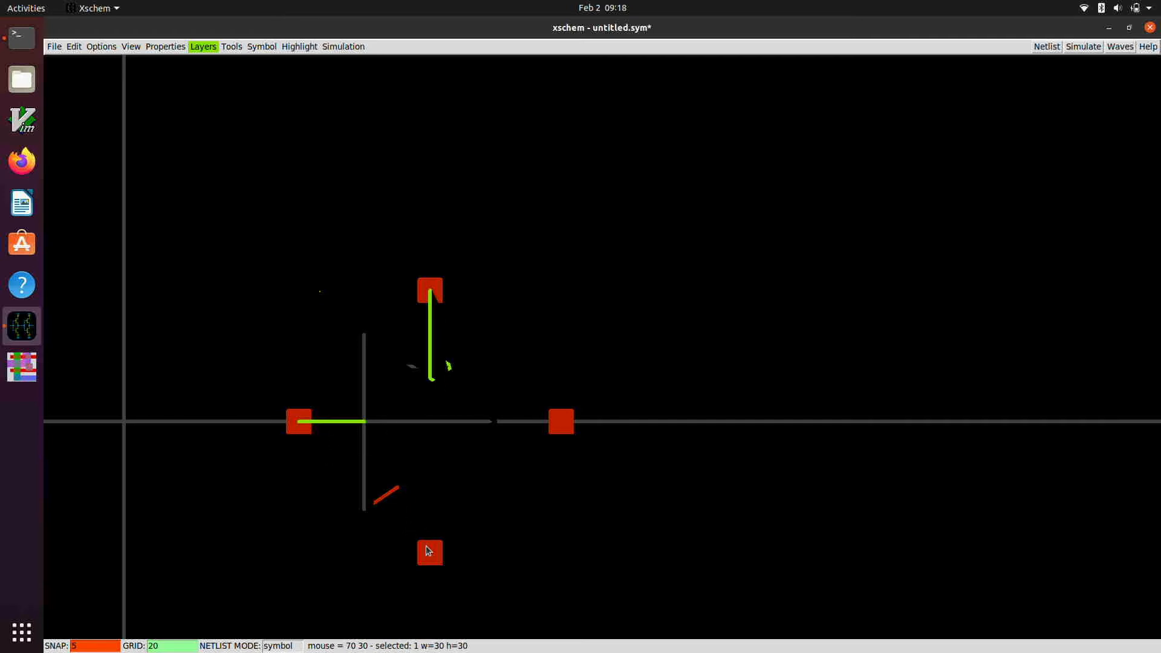
key(l)
click(431, 465)
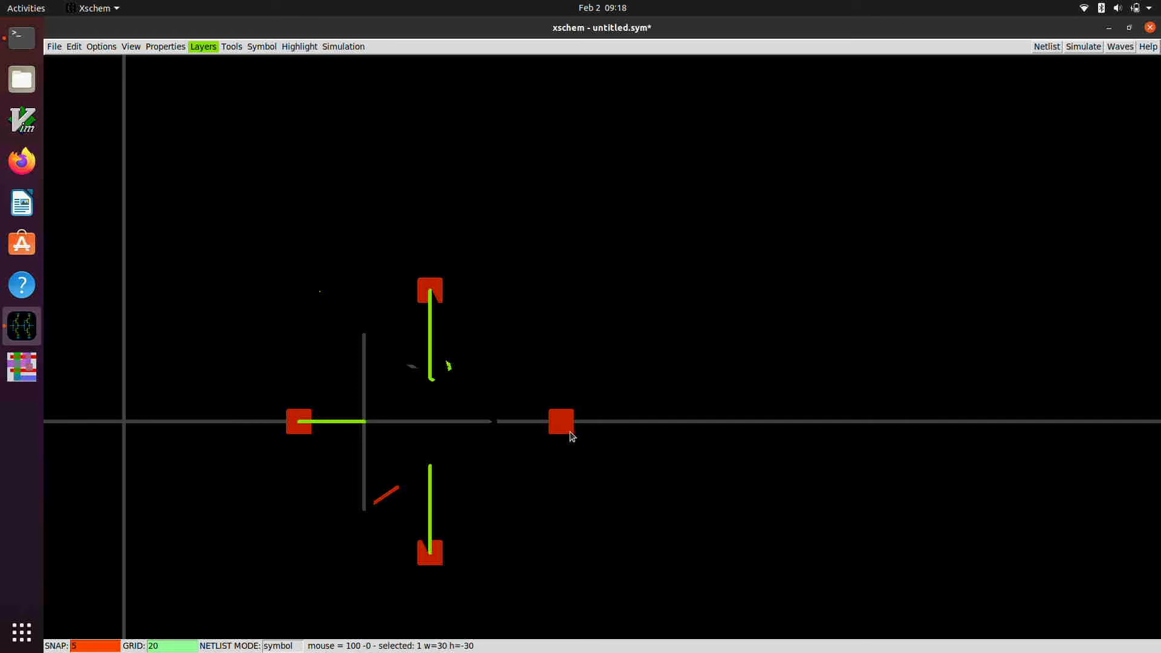
key(l)
click(495, 422)
key(ctrl+z)
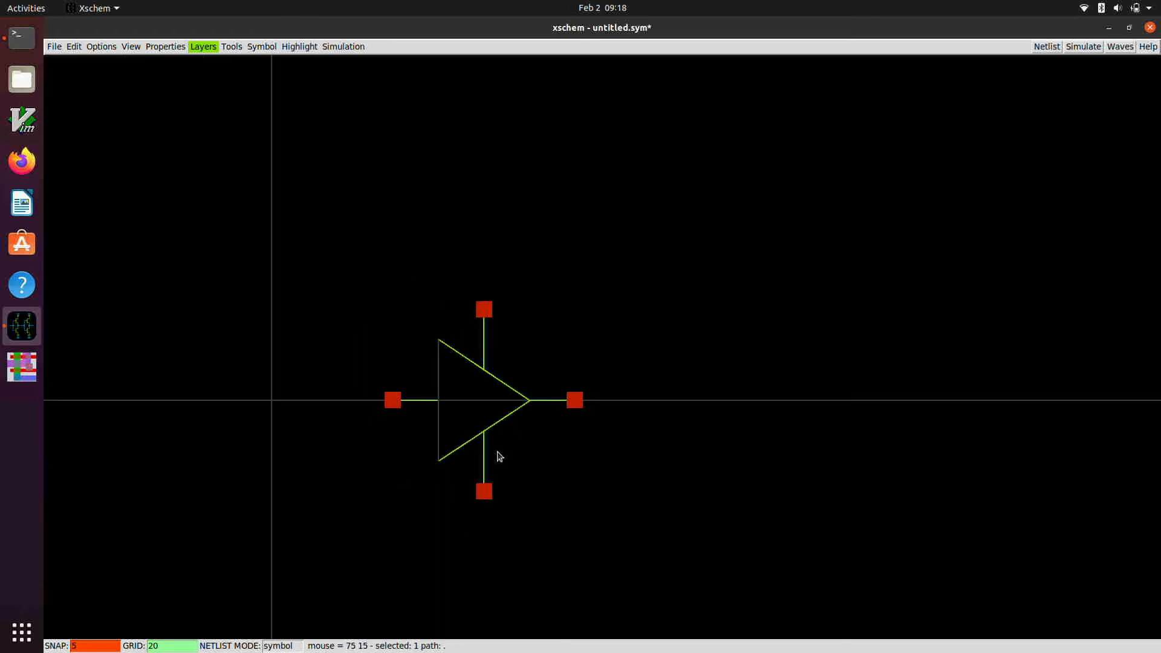
key(shift+z)
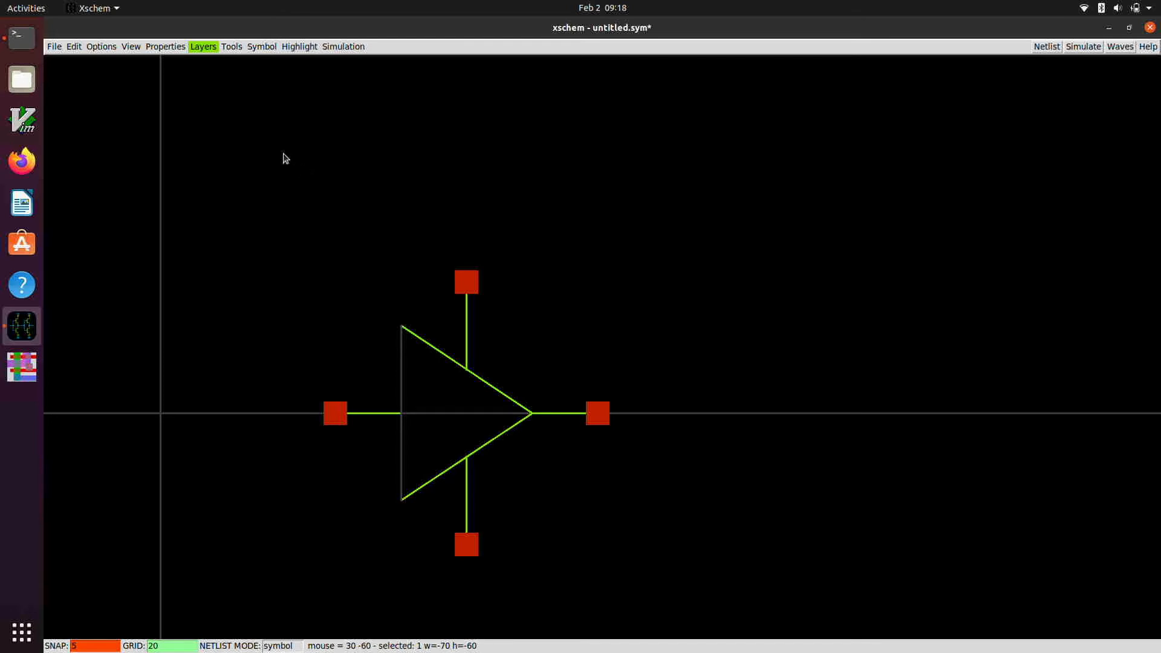
click(286, 159)
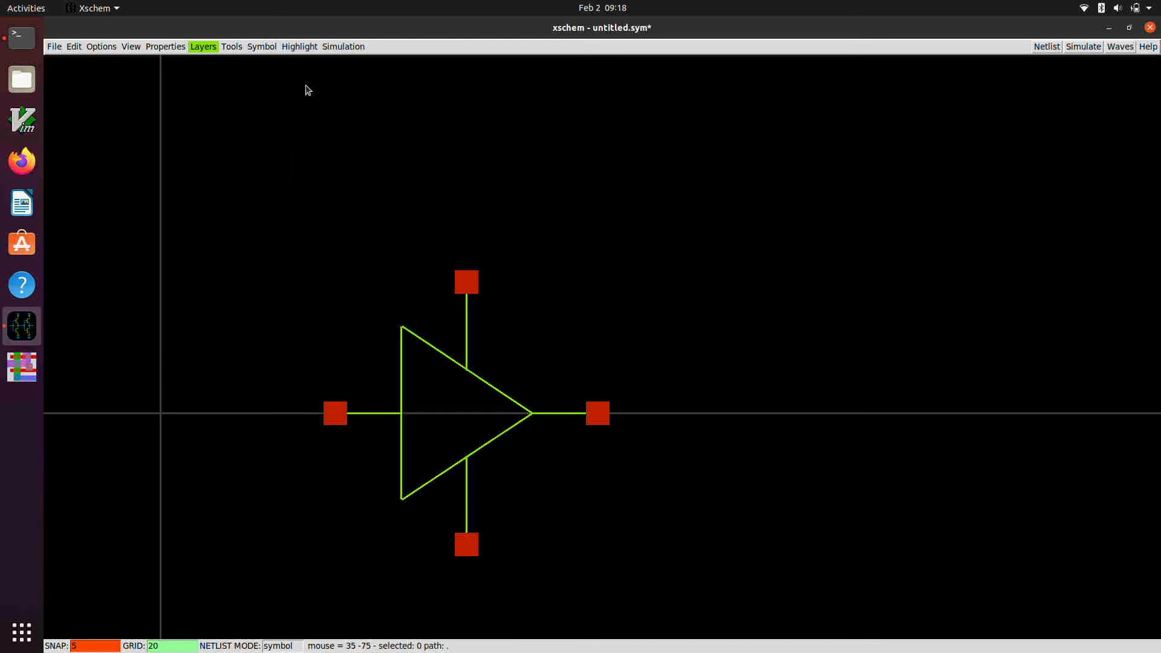
click(232, 48)
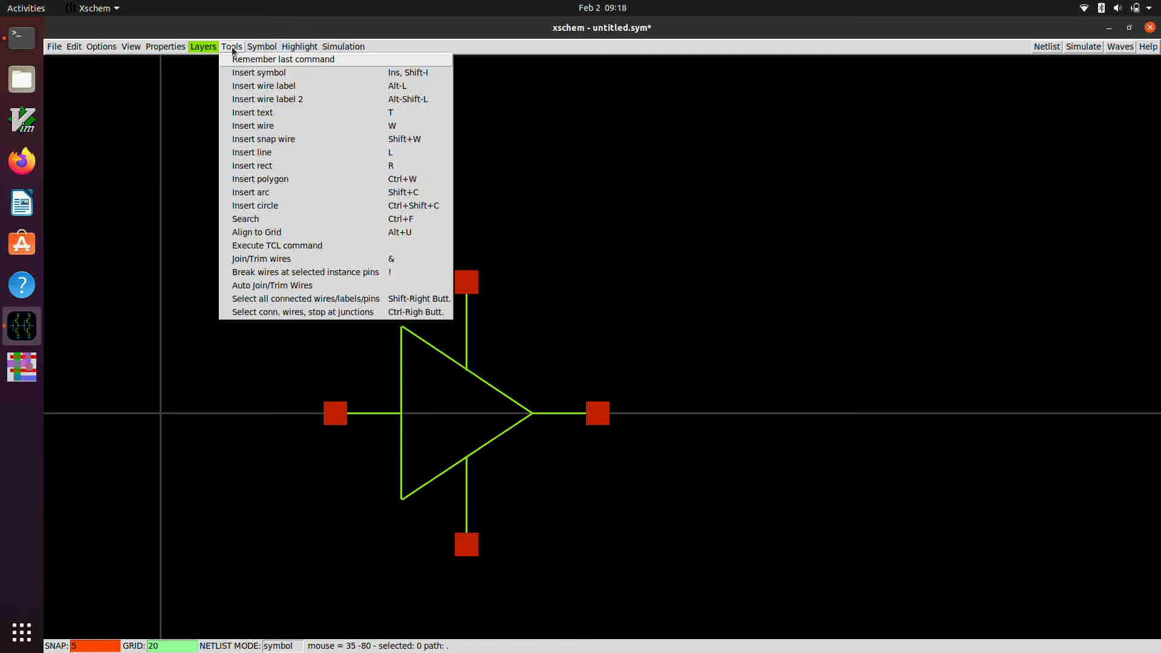
click(248, 112)
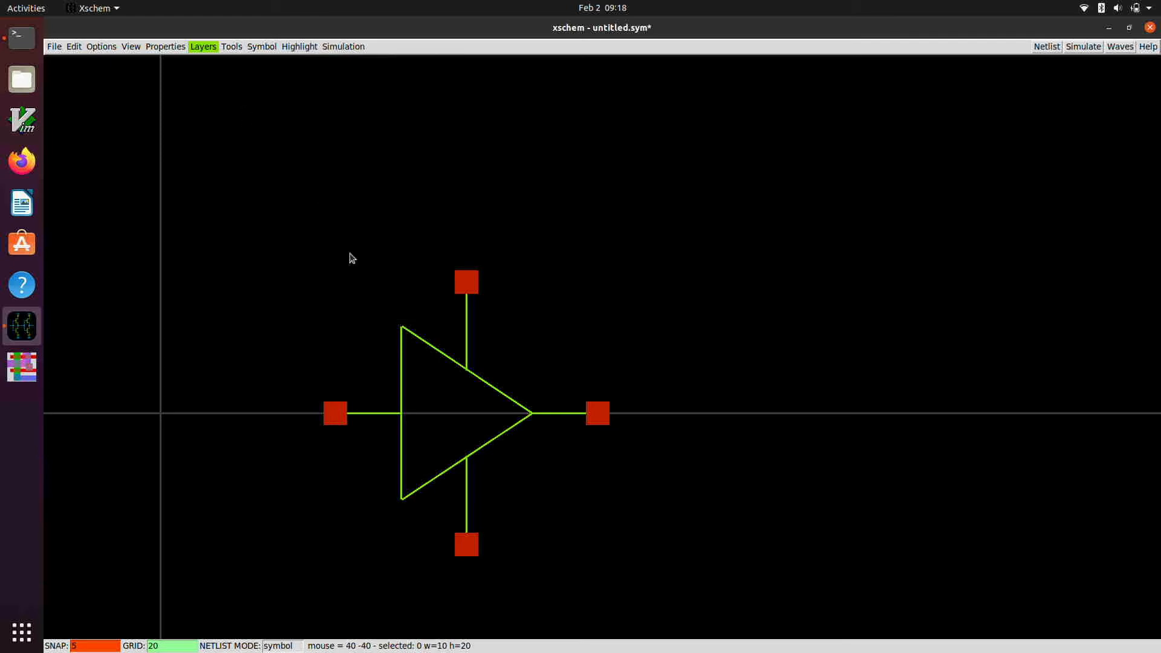
click(517, 510)
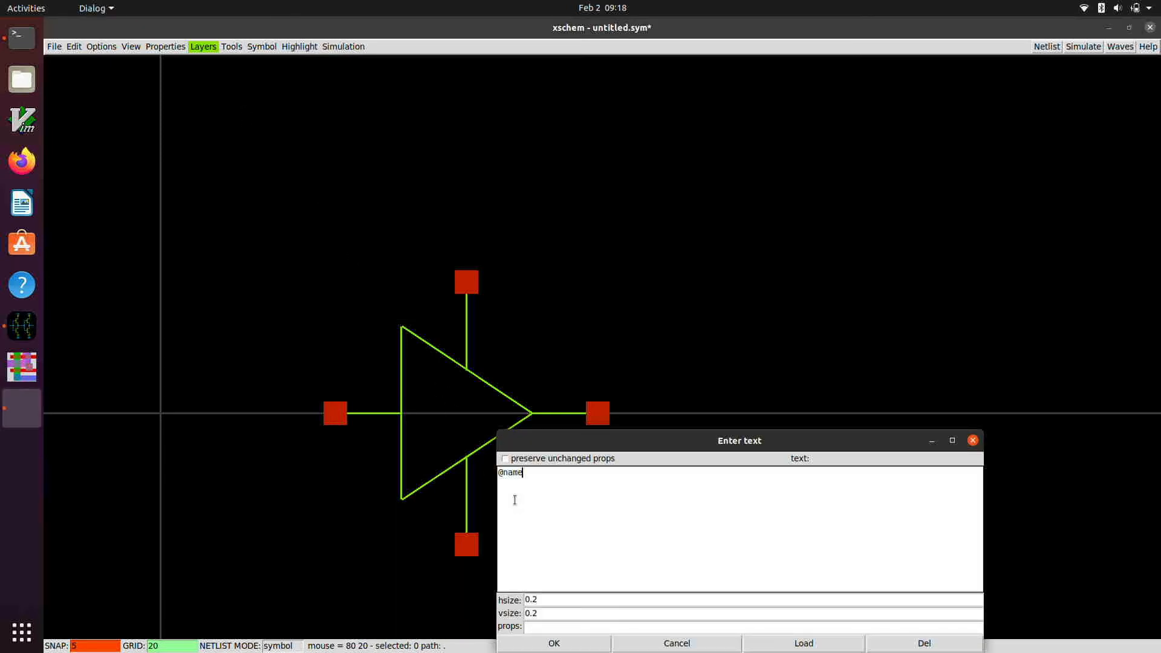
click(552, 644)
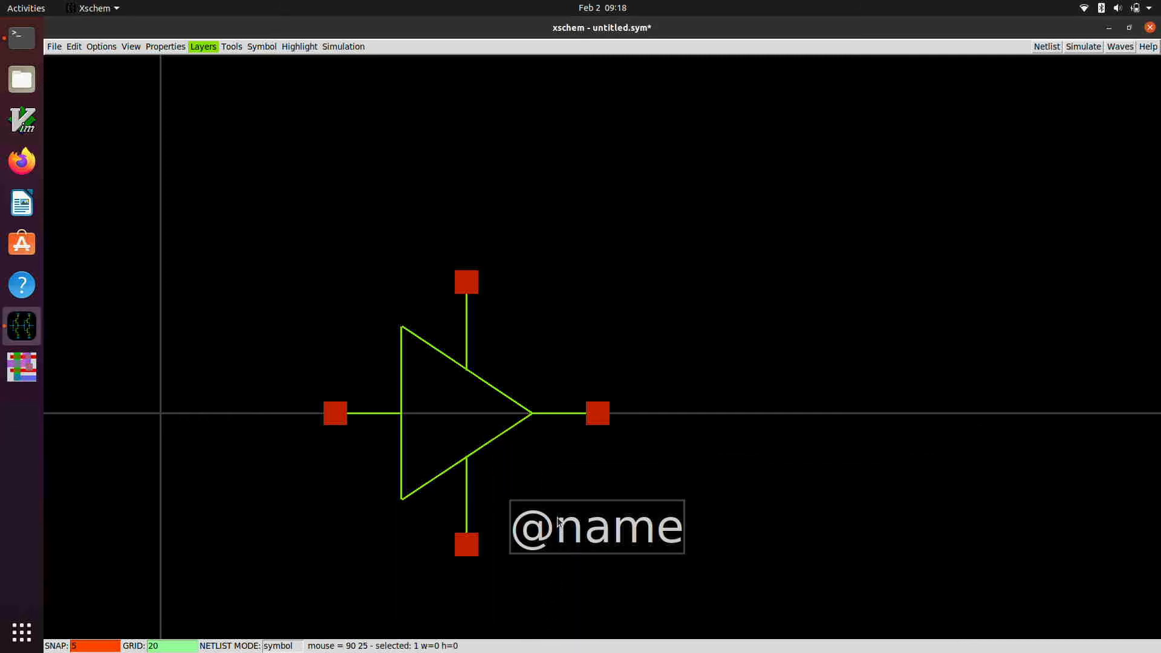
click(539, 485)
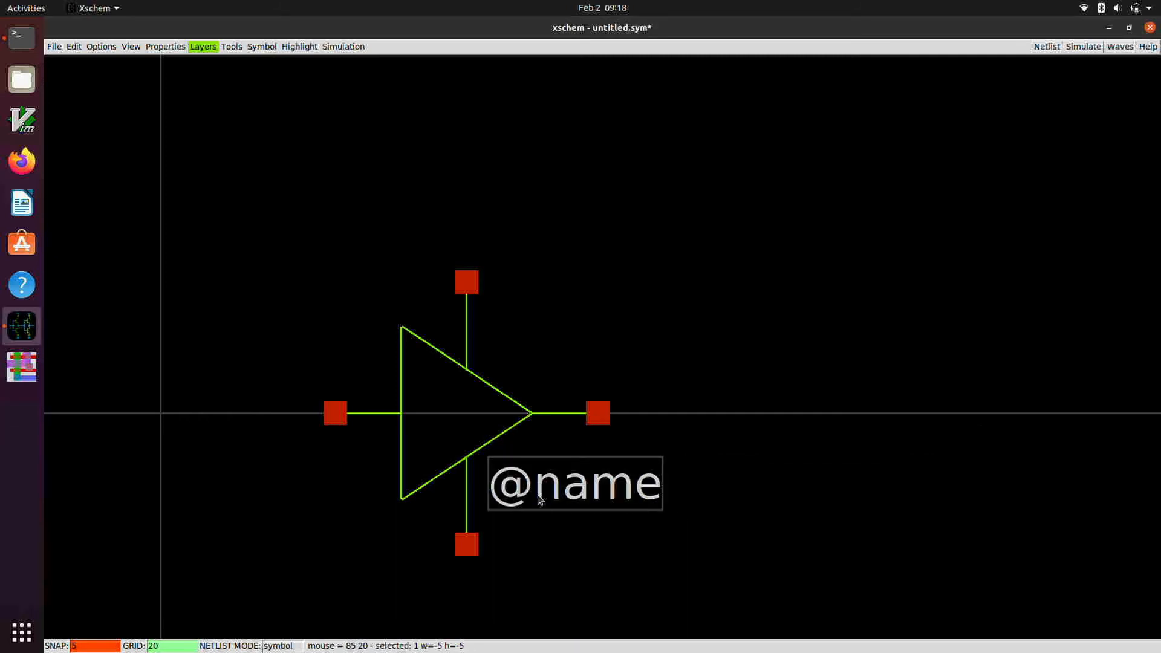
click(541, 565)
scroll(511, 547, down, 1)
scroll(493, 517, up, 2)
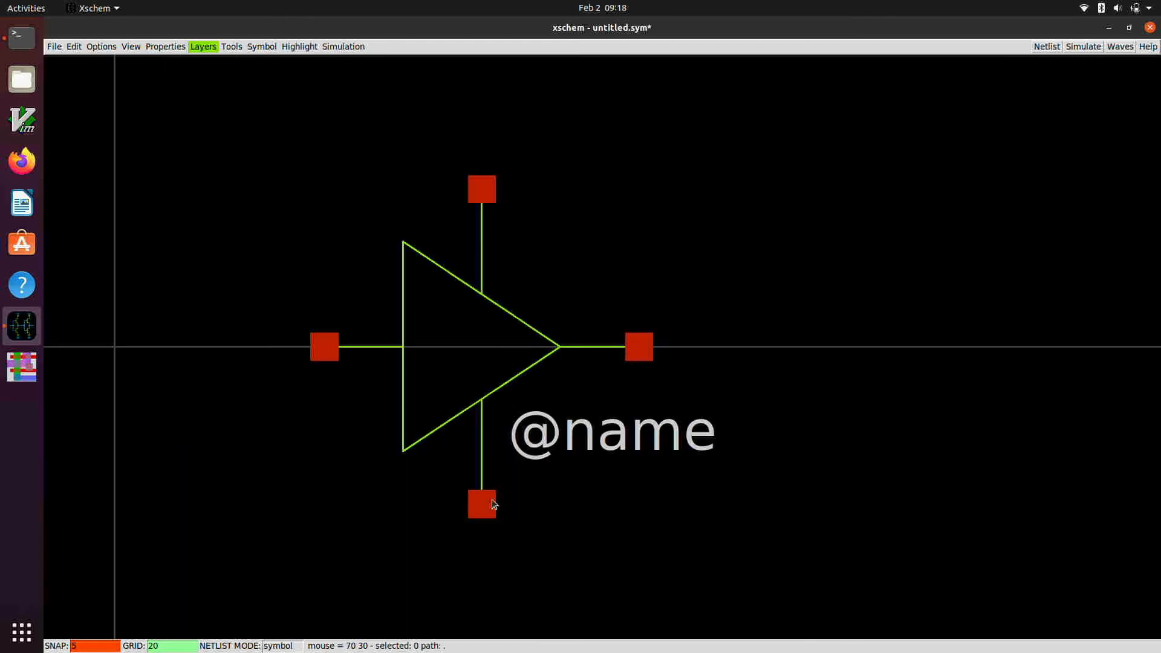
scroll(292, 225, down, 1)
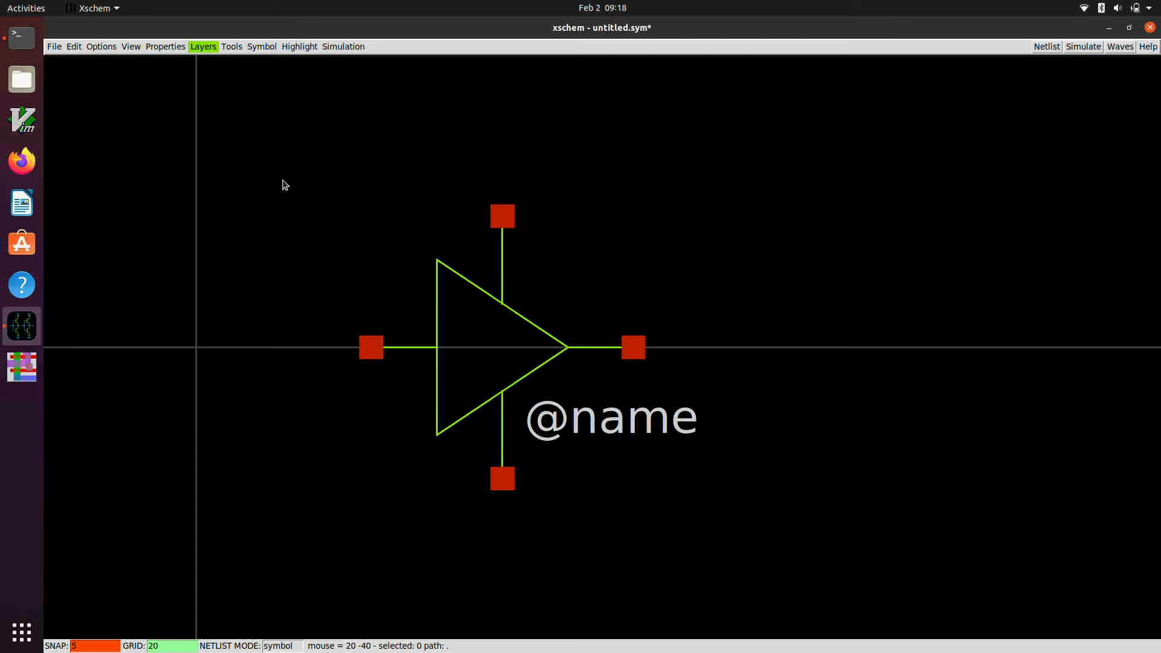
key(q)
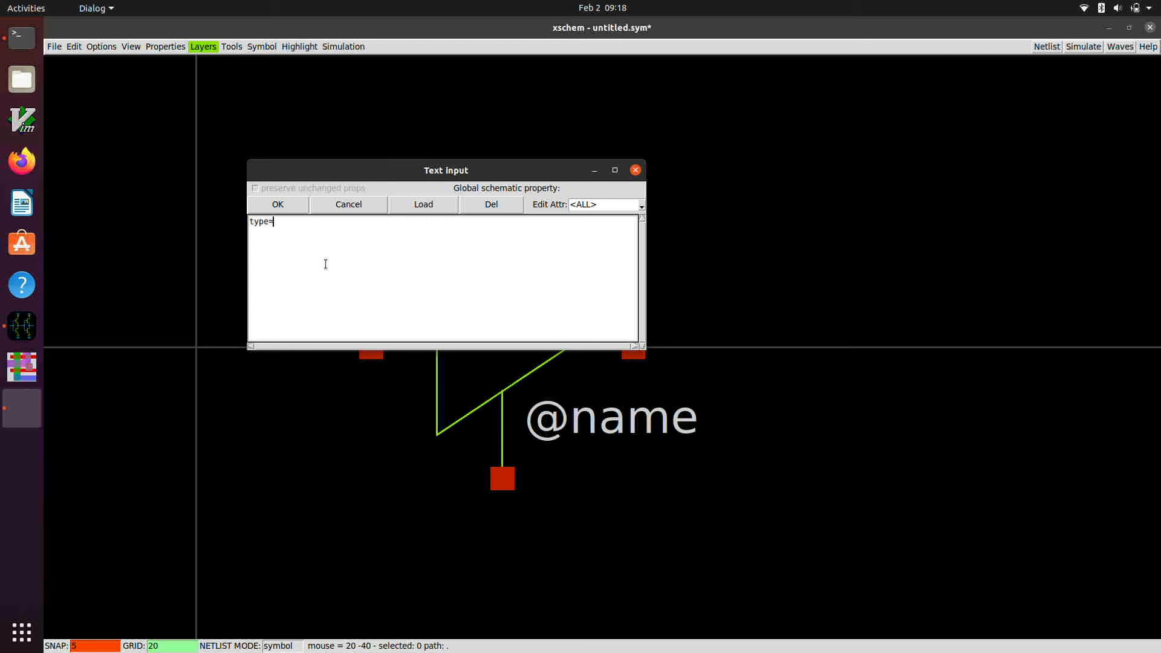
text(type=subcircuit )
text(format="@)
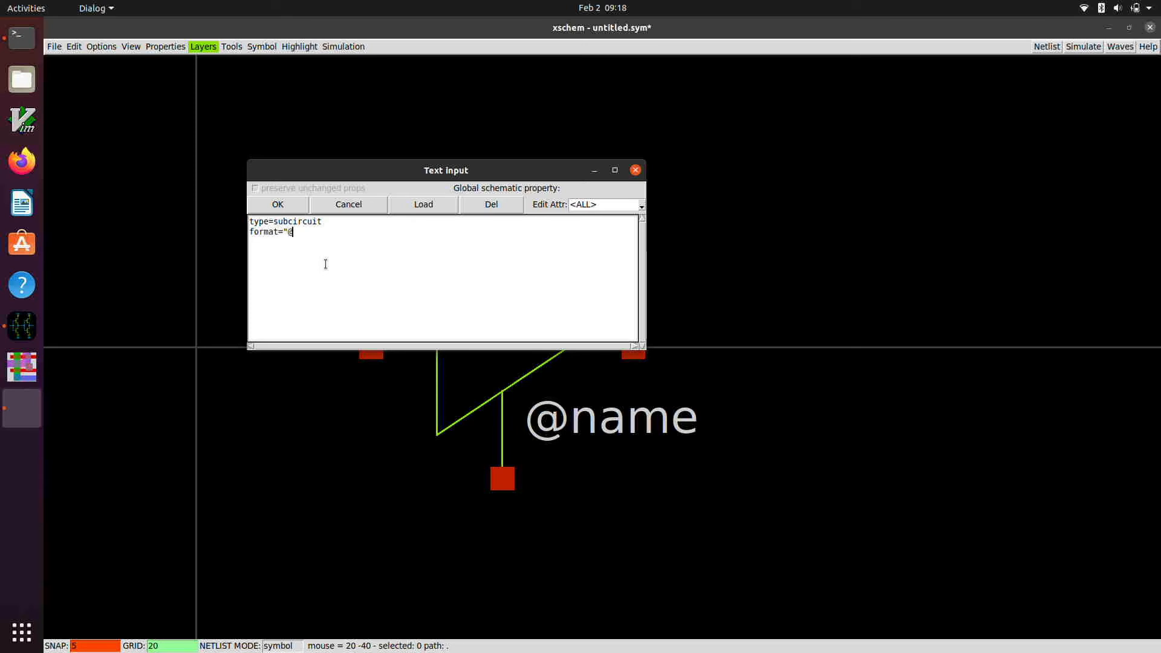
text(name @pinlist @symname)
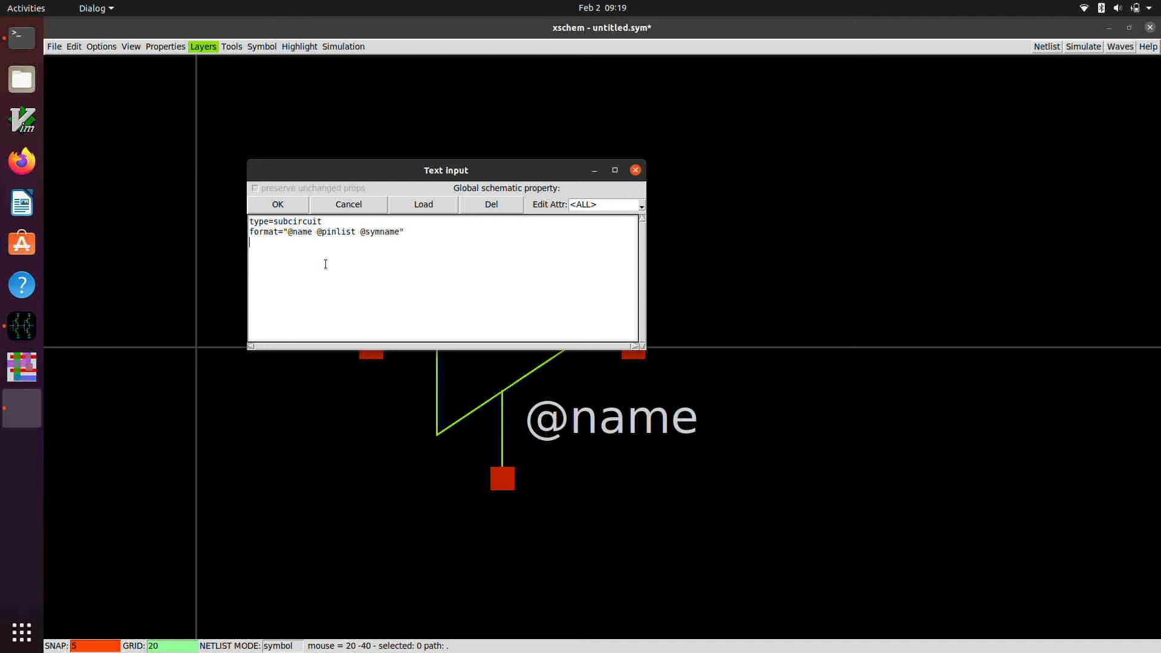
text(mplate="name=X1")
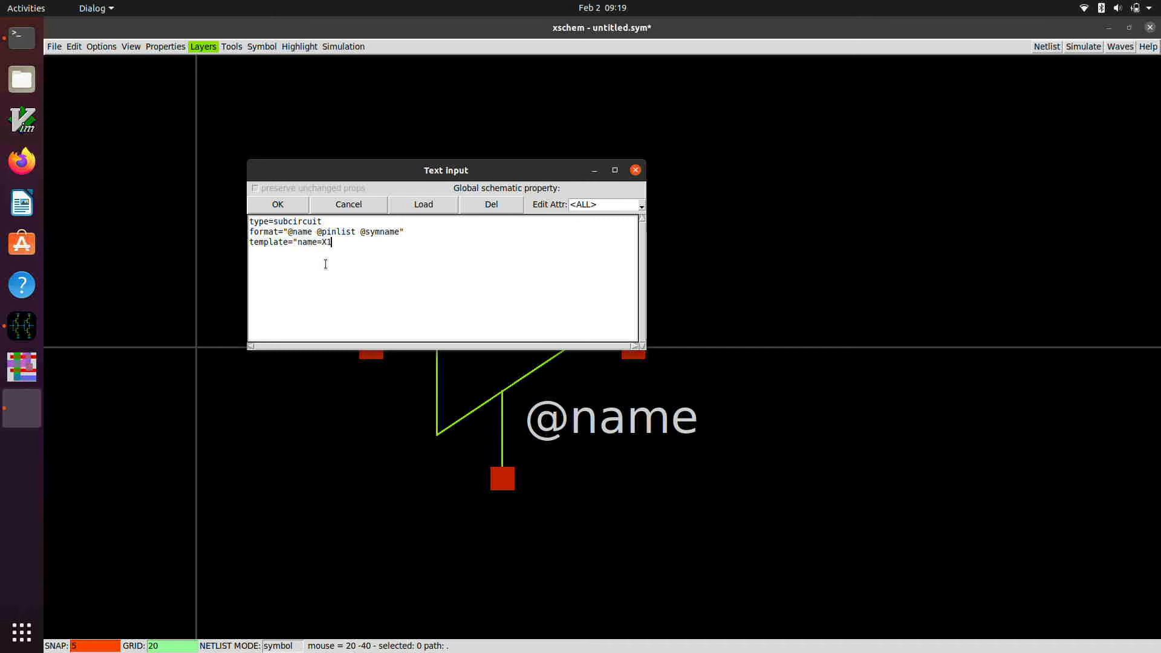
click(299, 206)
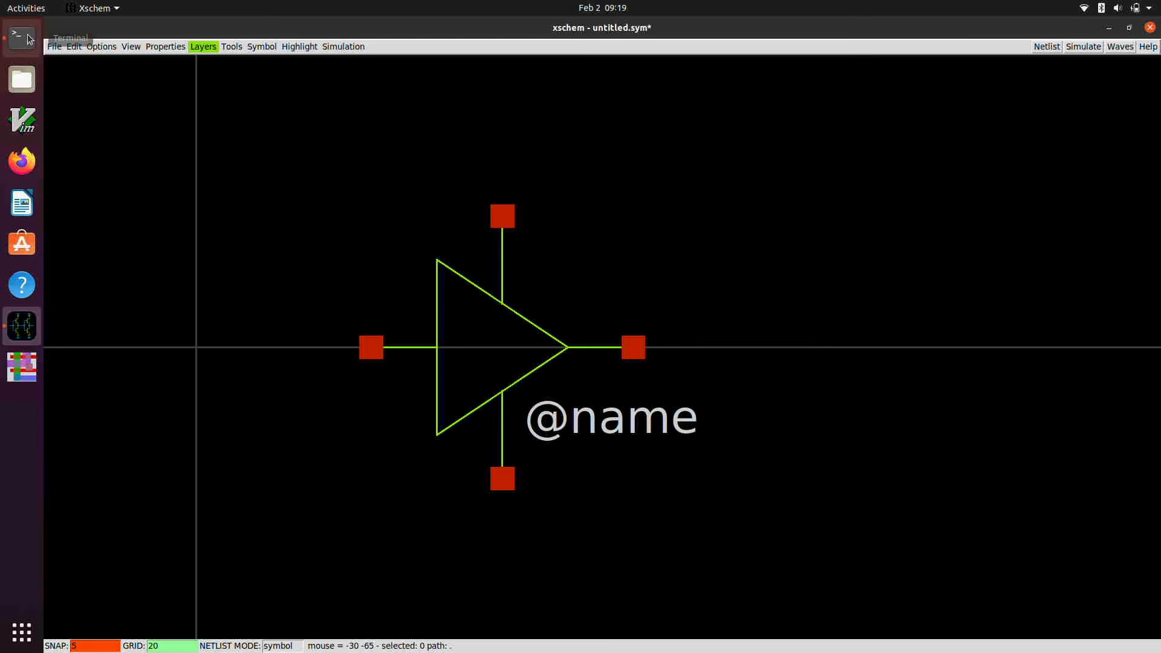
Step: Save the symbol as buffer.sym in the current working directory, inverter_tutorial
click(54, 46)
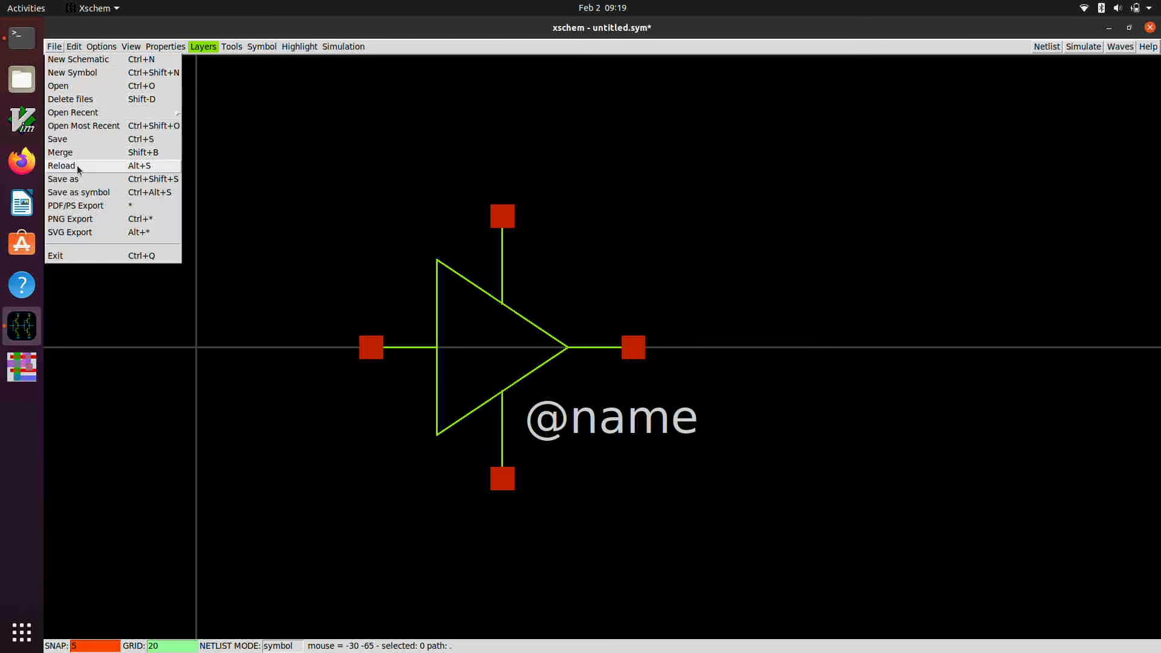
click(63, 179)
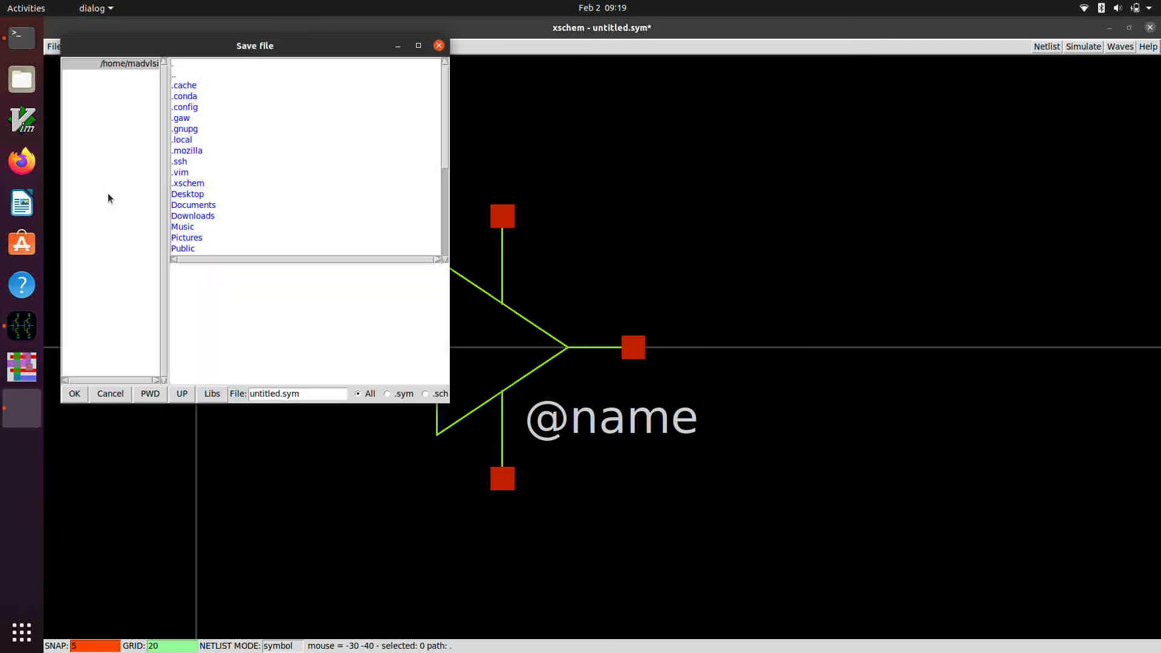
click(151, 395)
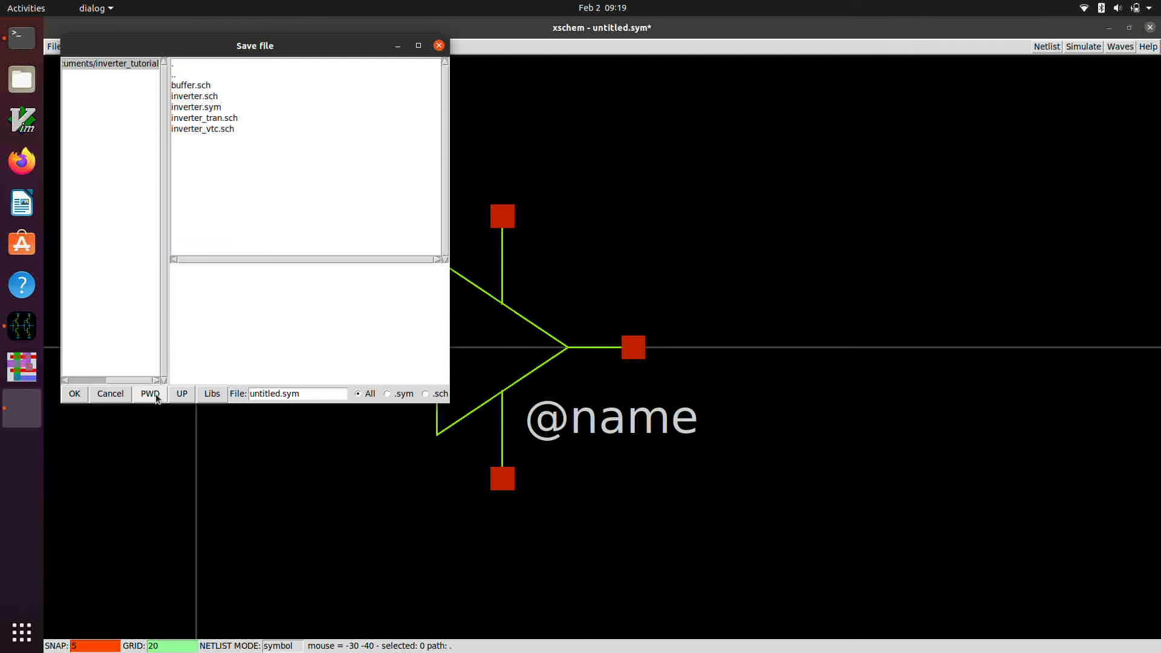
click(269, 393)
key(BackSpace)
key(BackSpace)
key(BackSpace)
key(BackSpace)
key(BackSpace)
key(BackSpace)
key(BackSpace)
key(BackSpace)
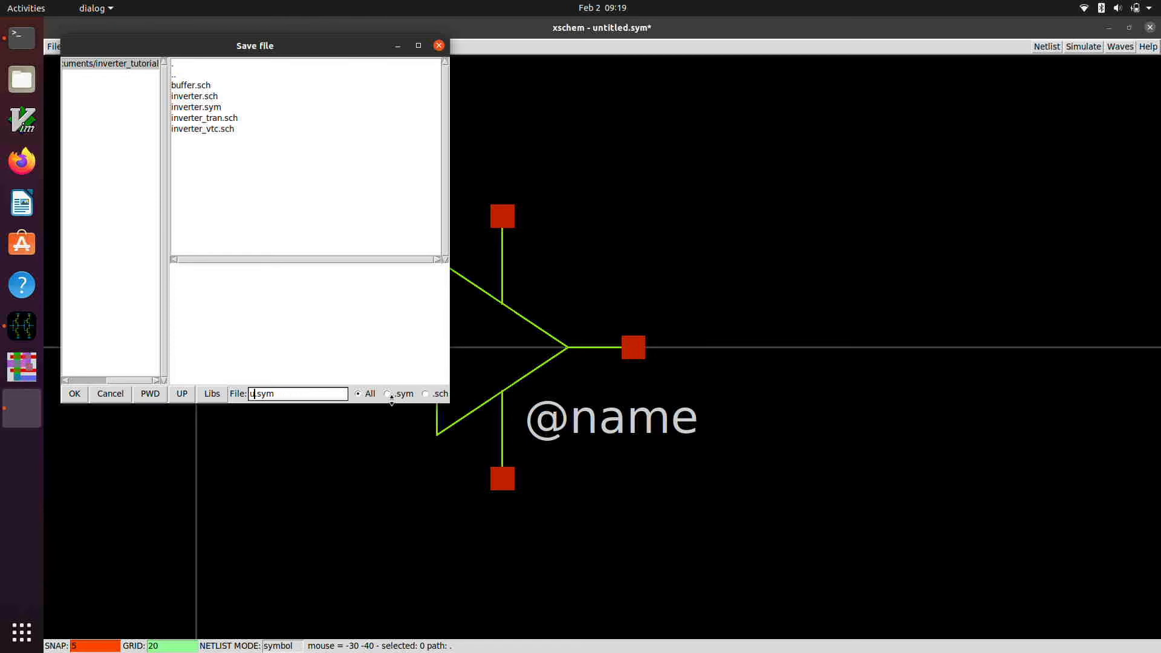
text(buffer)
click(75, 396)
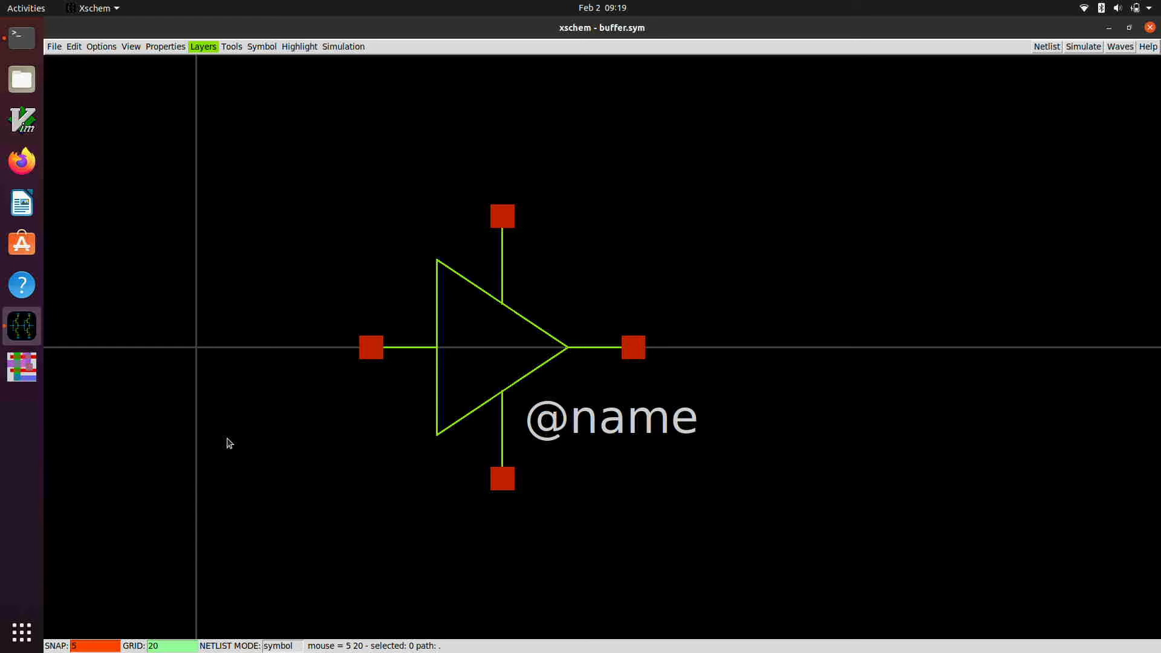
Step: Double the snap to 10 and create a new blank schematic
key(shift+g)
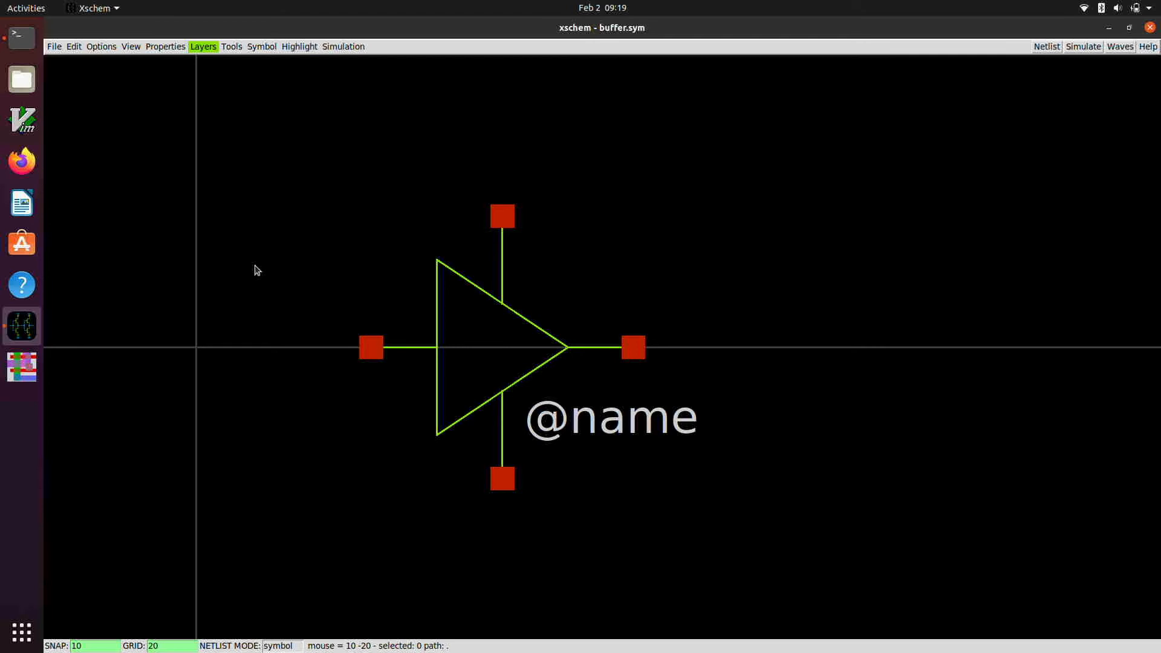
click(53, 47)
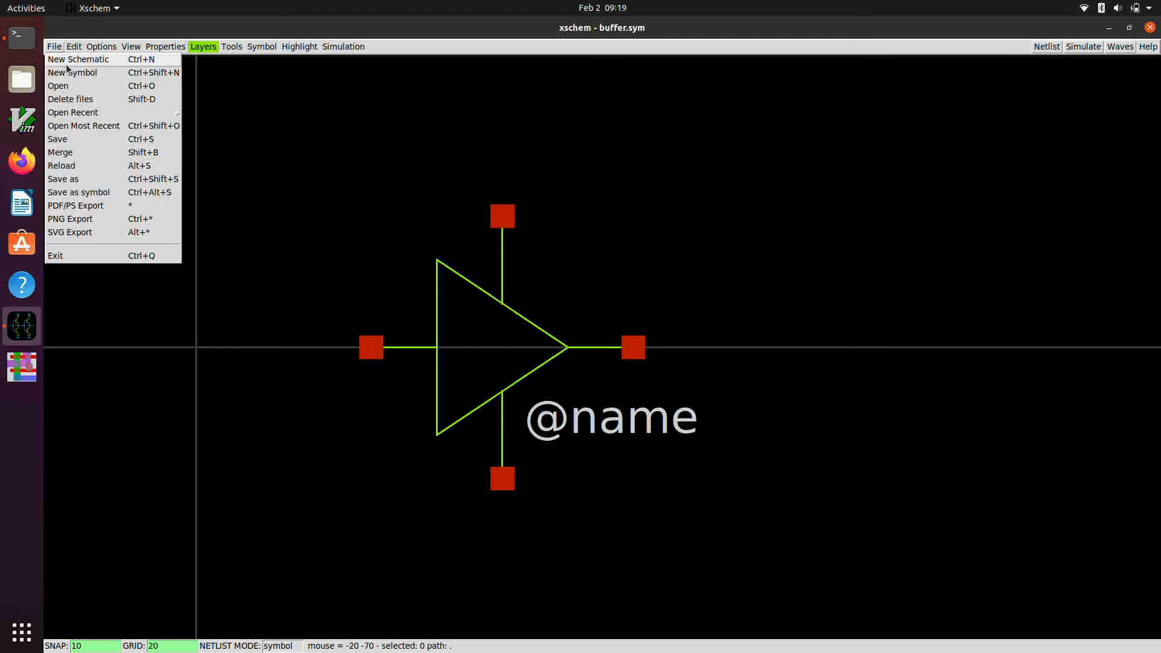
click(66, 63)
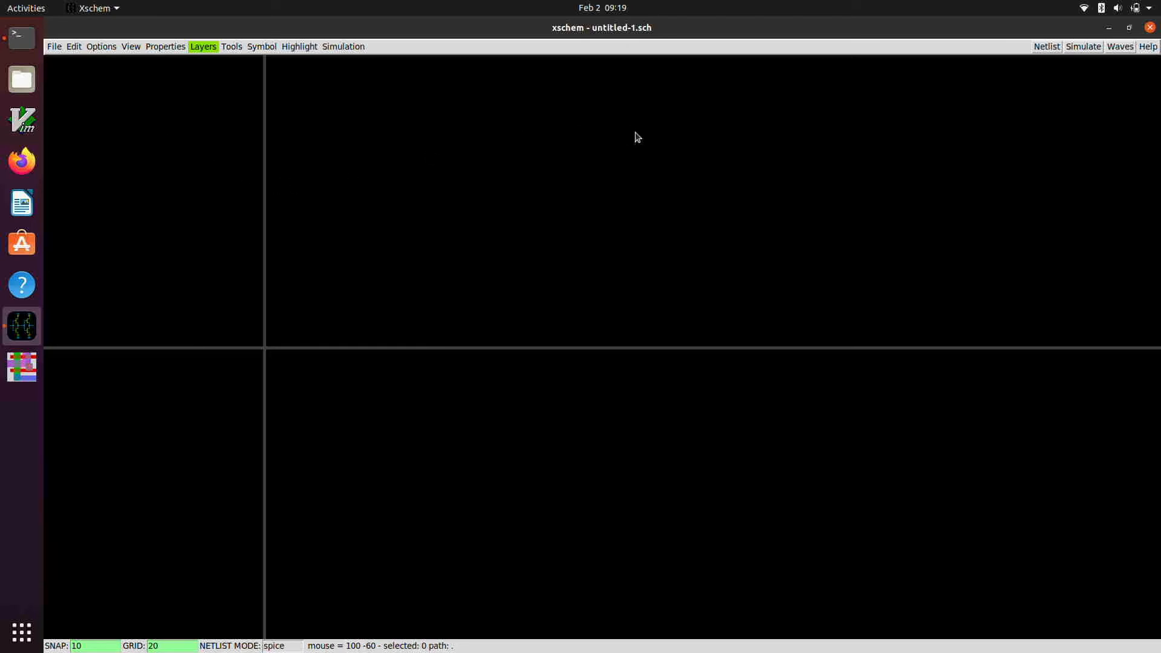
Step: Insert buffer.sym from the inverter_tutorial directory into the empty schematic, above and to the right of the origin
scroll(979, 189, up, 3)
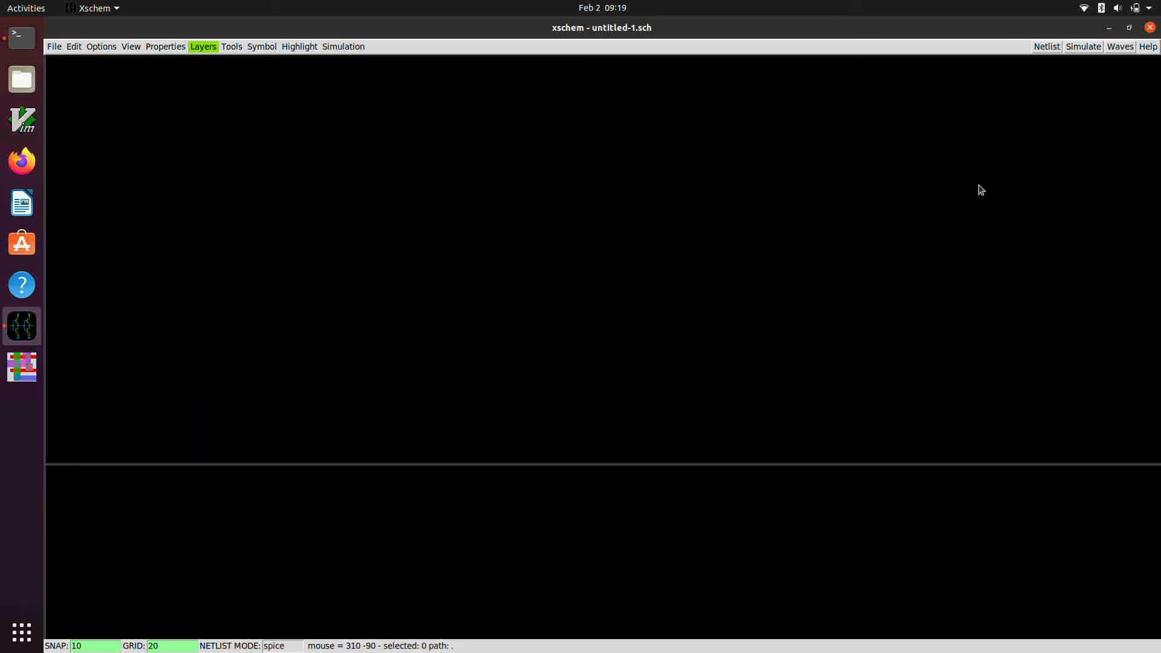
scroll(739, 161, up, 1)
scroll(737, 160, down, 1)
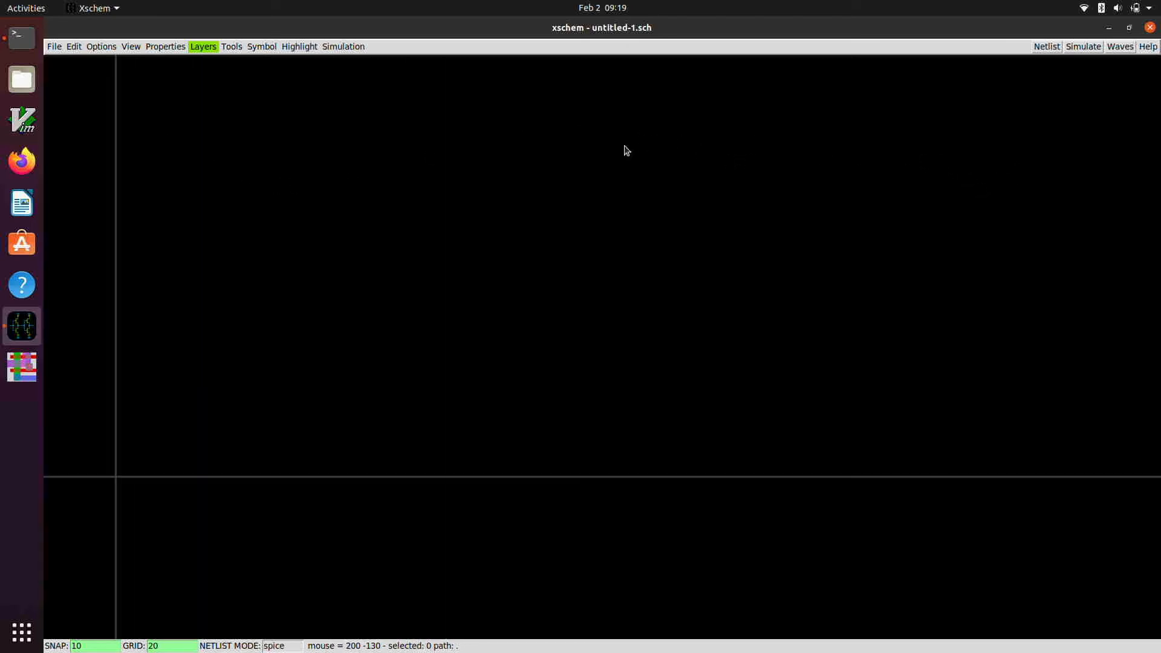
click(233, 48)
click(248, 73)
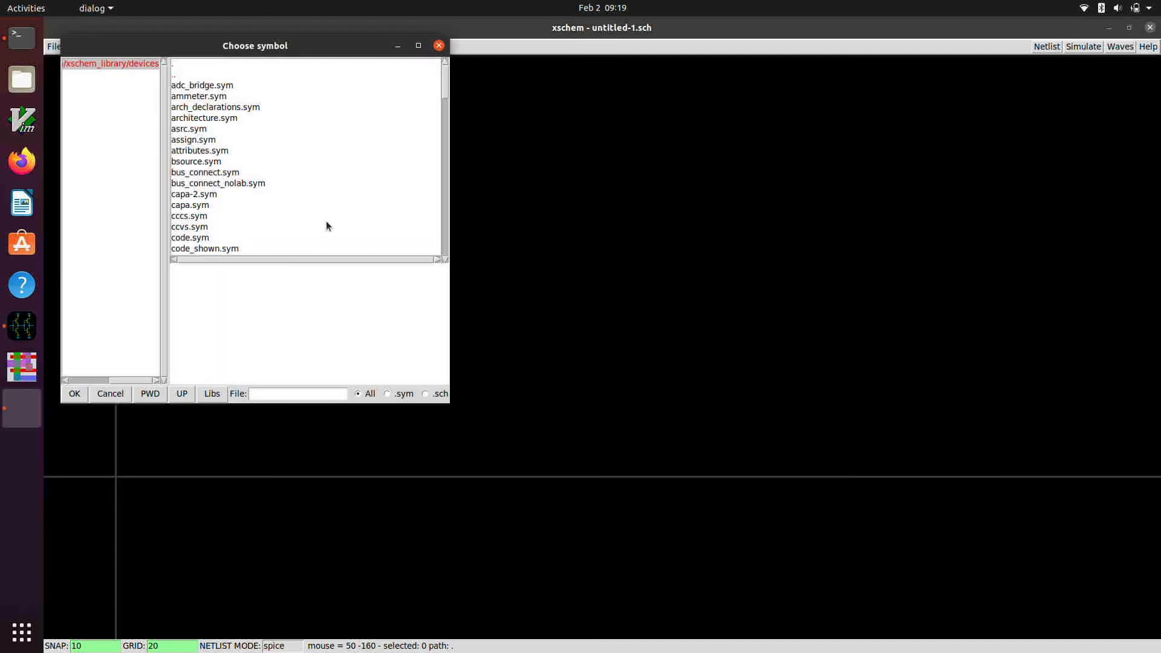
scroll(260, 220, down, 1)
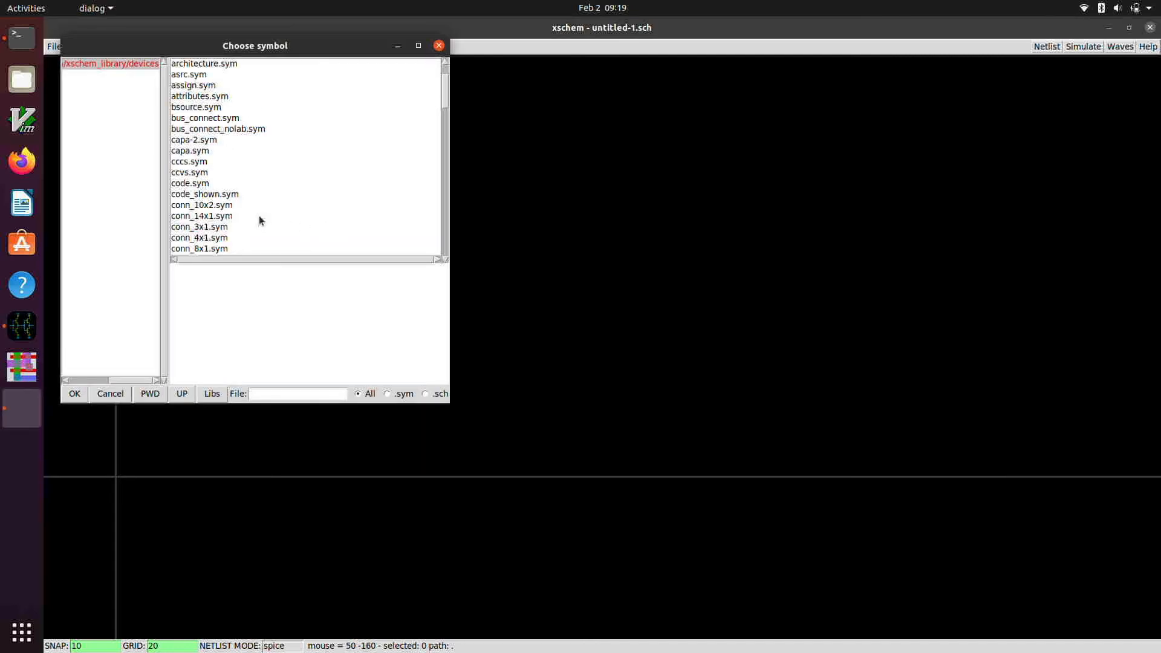
click(149, 394)
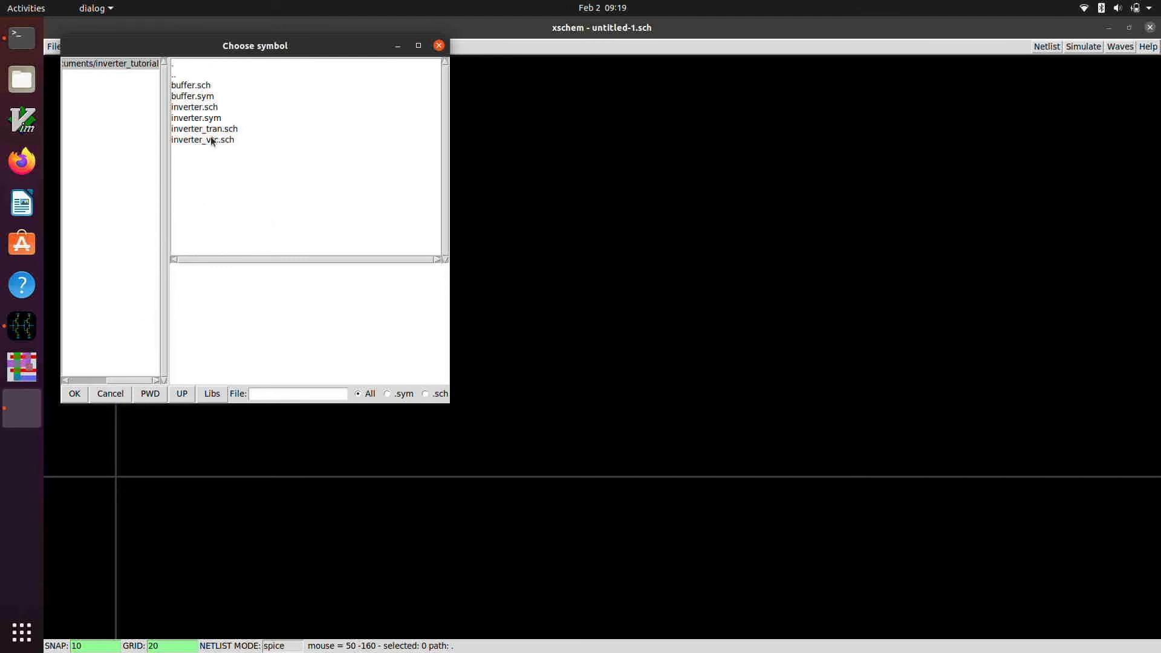
click(197, 97)
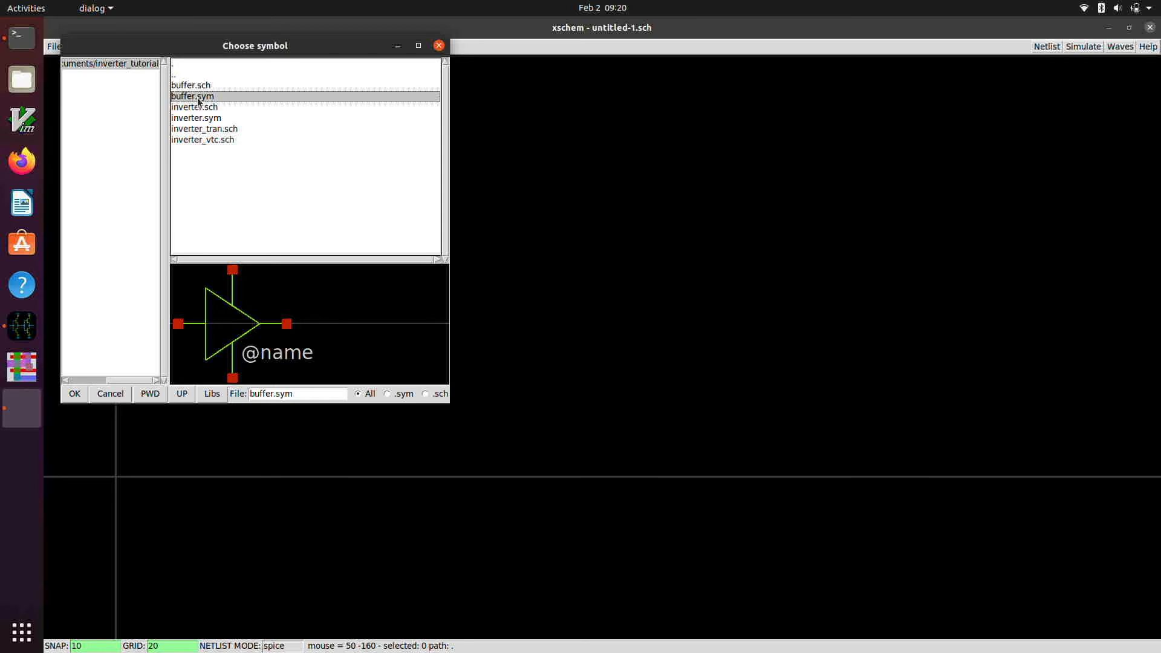
click(74, 394)
click(370, 314)
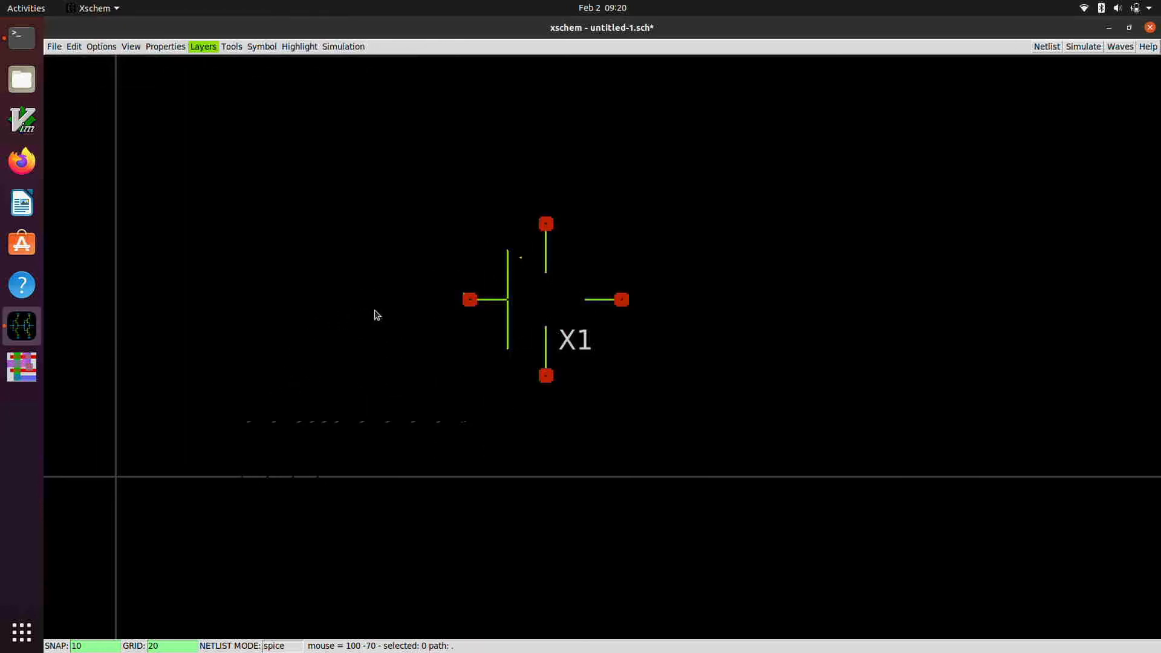
Step: Insert tt_models.sym from the madvlsi library well clear of the buffer, to its upper right
scroll(403, 385, down, 1)
scroll(417, 354, up, 1)
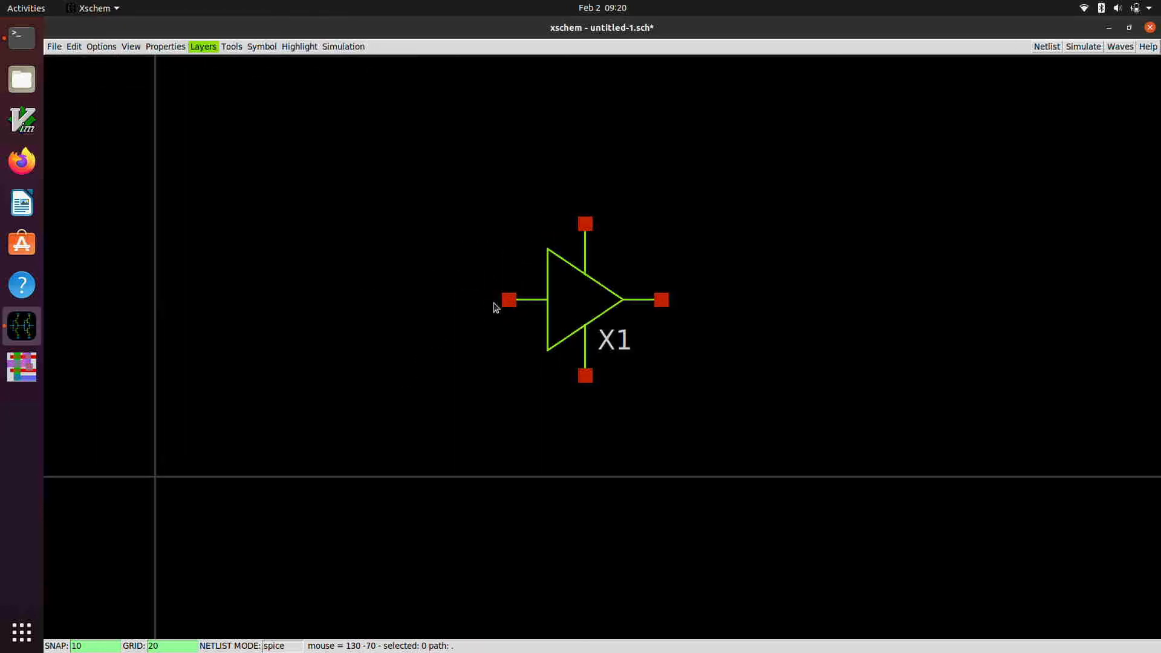
scroll(600, 256, up, 1)
scroll(610, 256, down, 1)
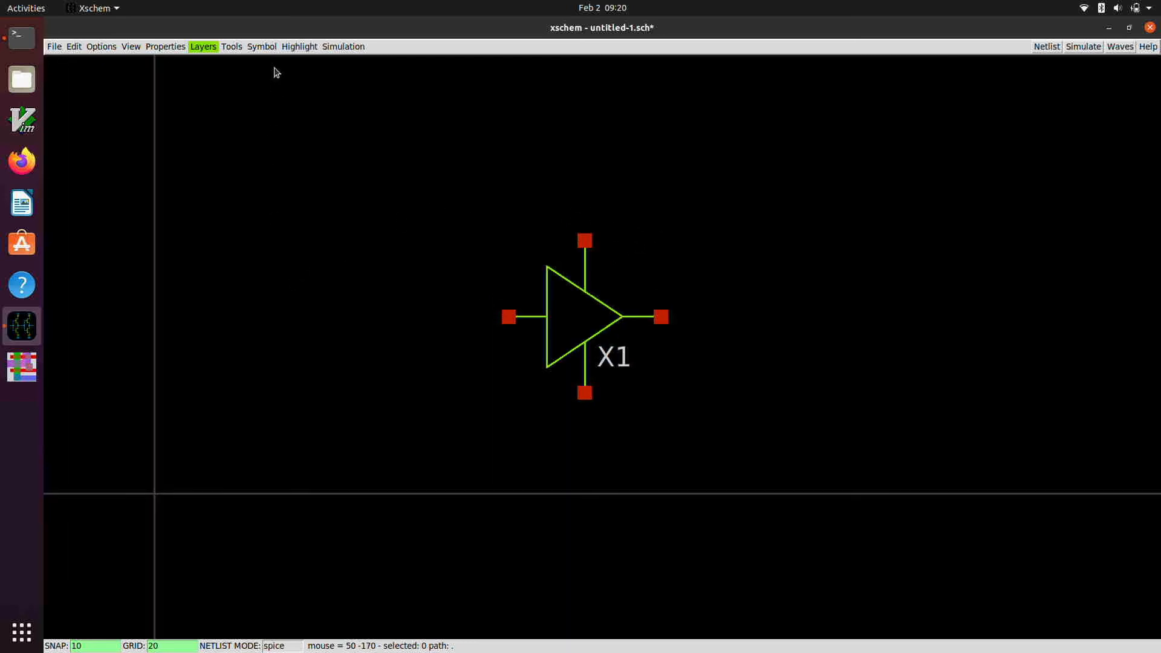
click(231, 48)
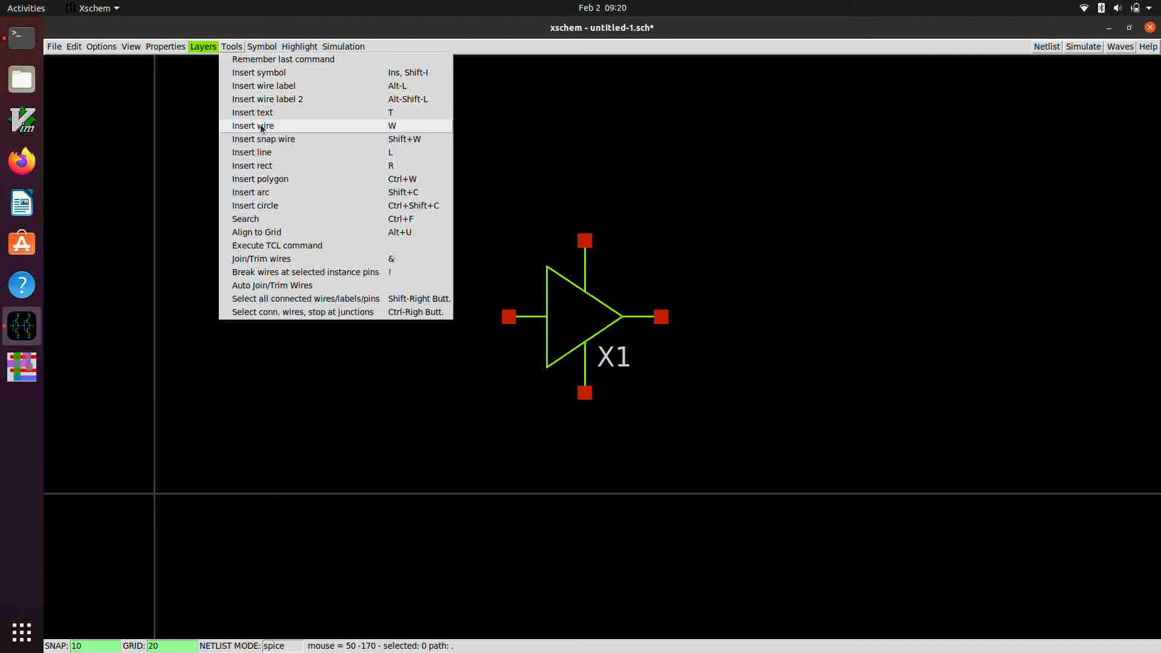
click(261, 72)
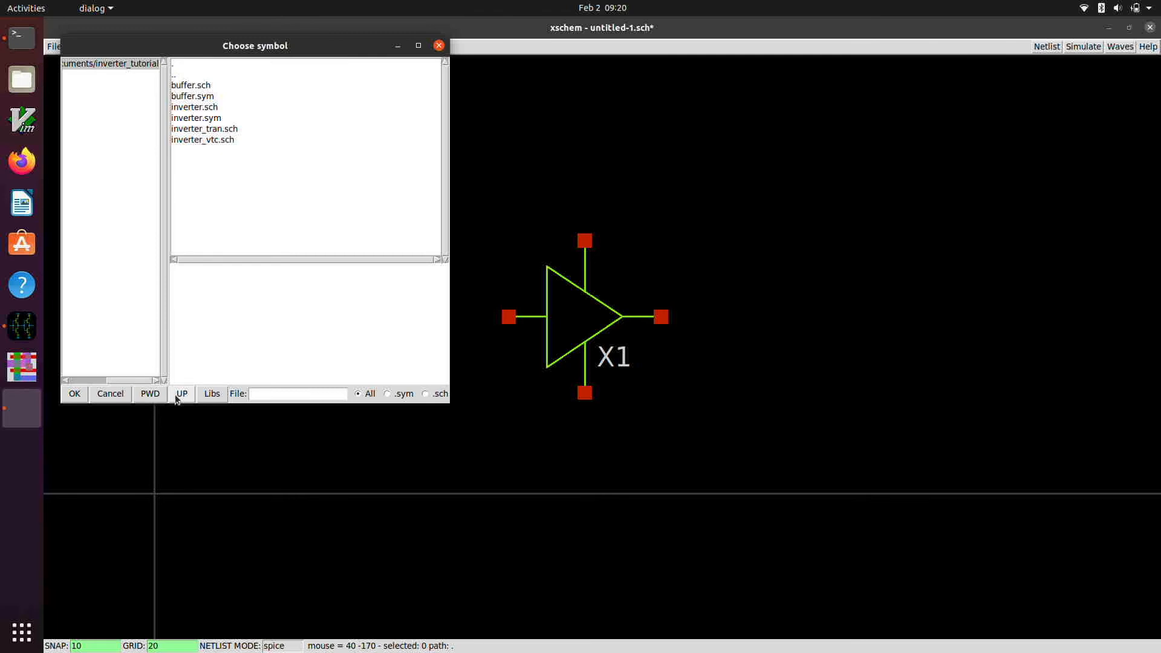
click(211, 394)
click(193, 97)
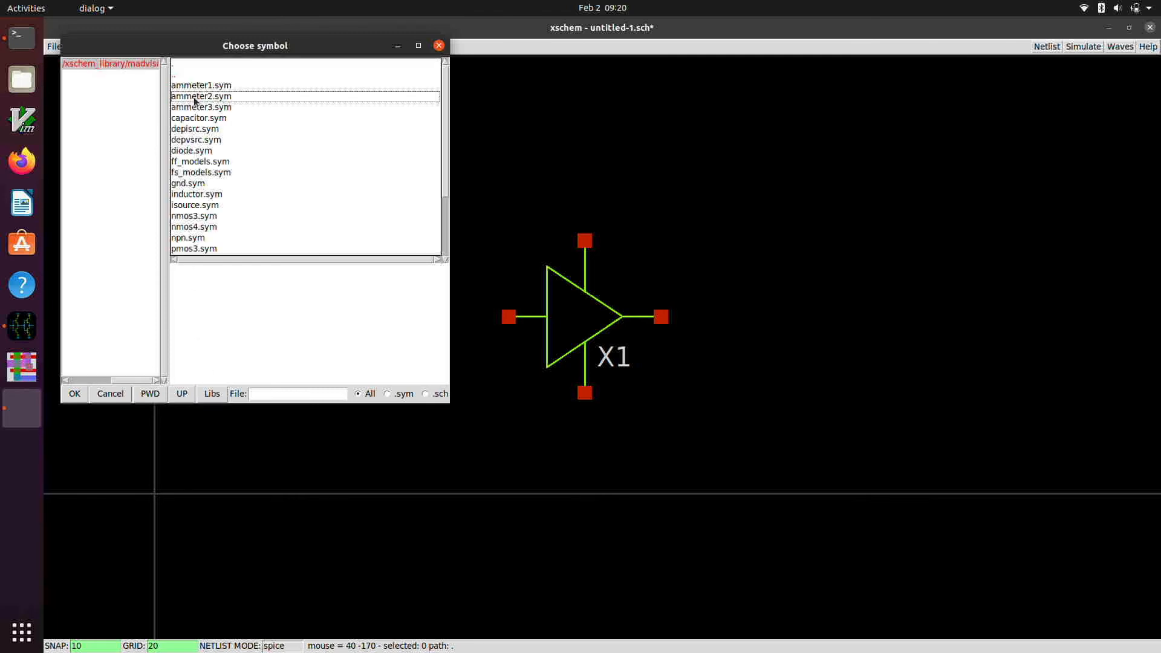
scroll(225, 210, down, 2)
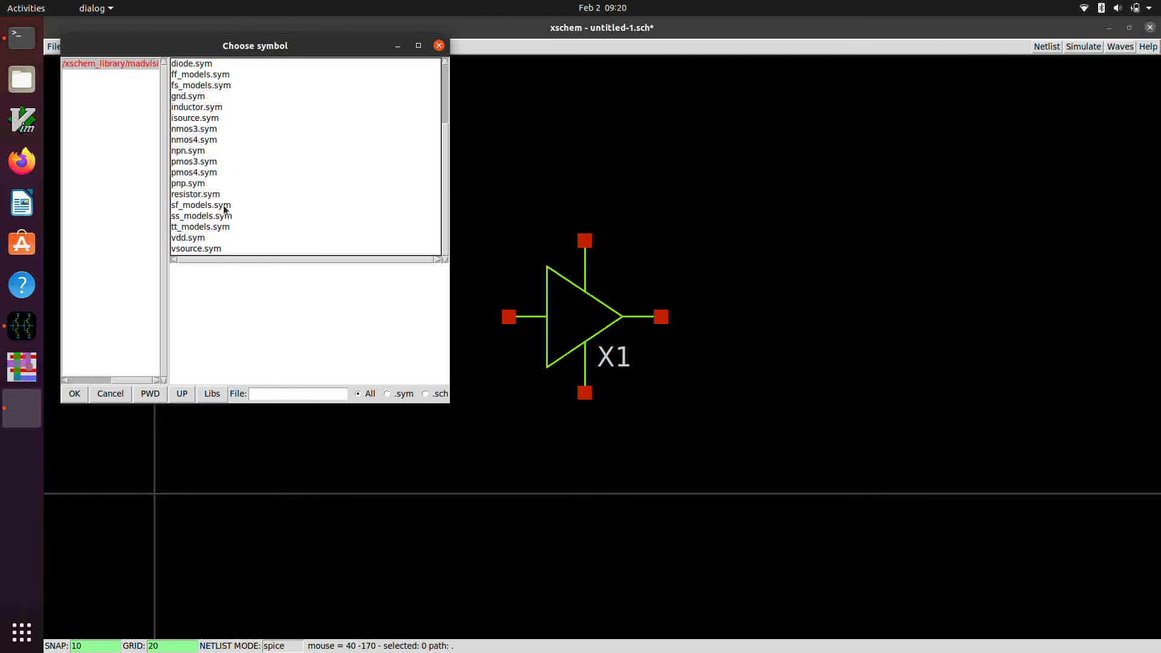
click(196, 217)
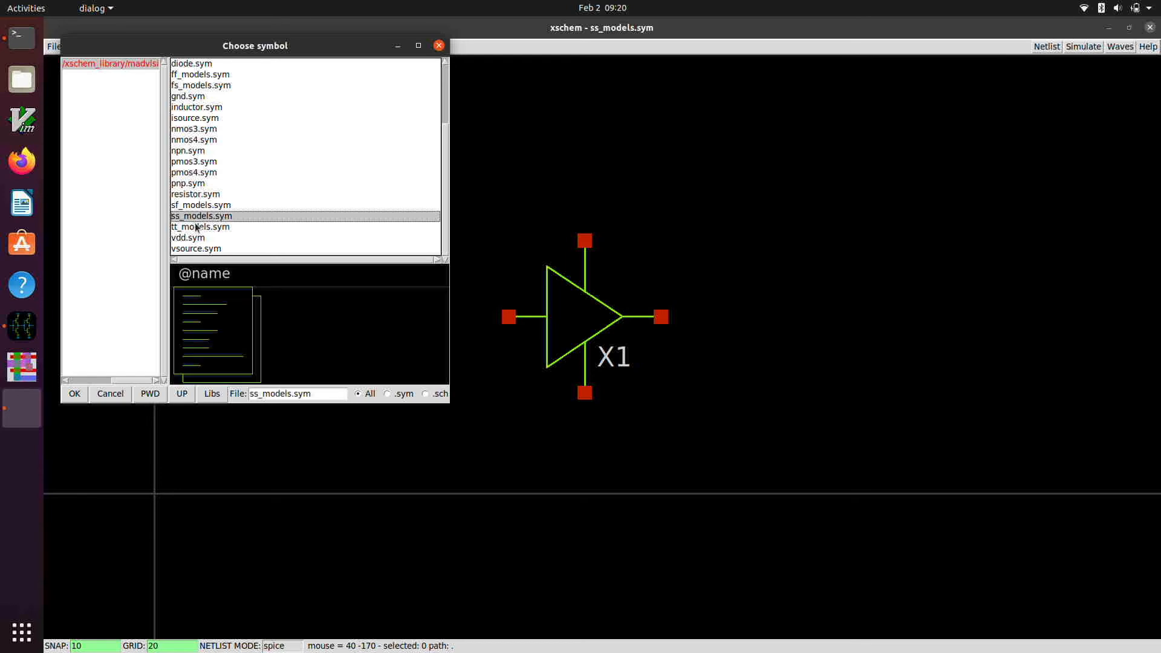
click(195, 227)
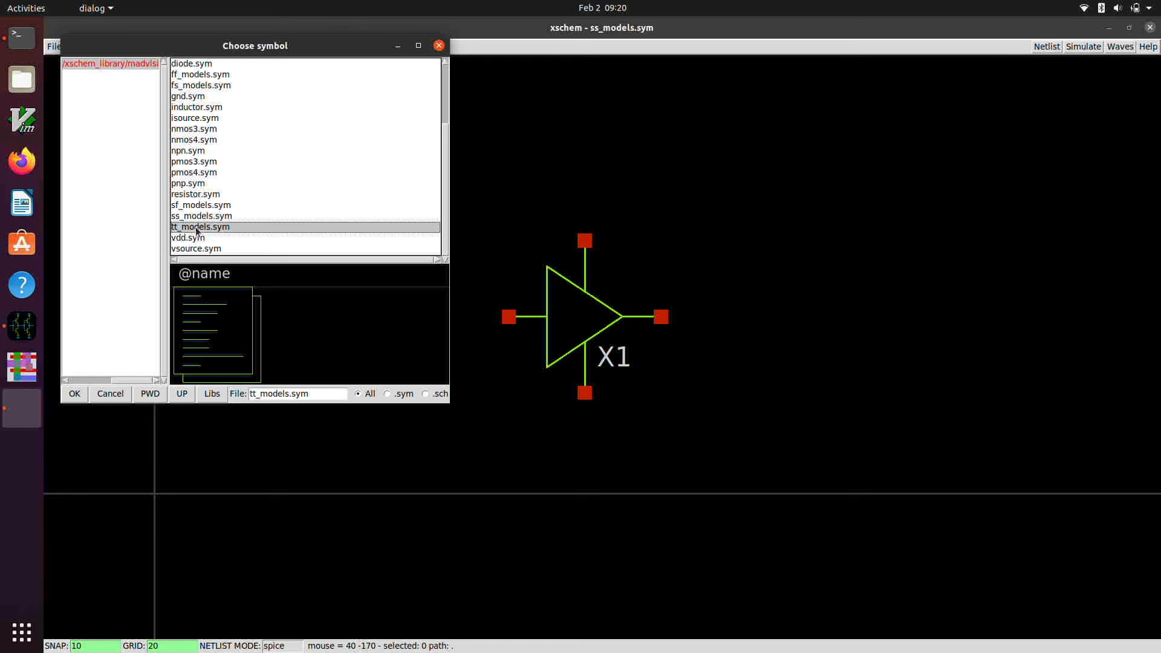
click(71, 396)
key(ctrl+z)
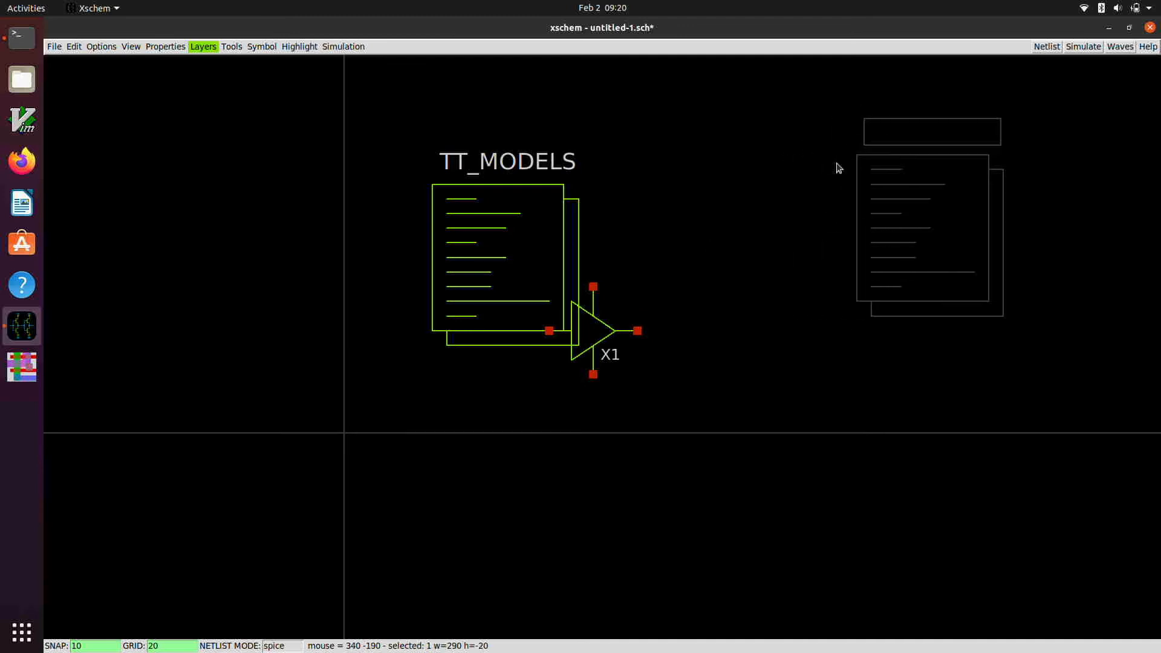
click(853, 187)
Step: Insert vdd.sym from the madvlsi library directly on the buffer's upper supply pin, VP
scroll(761, 229, up, 3)
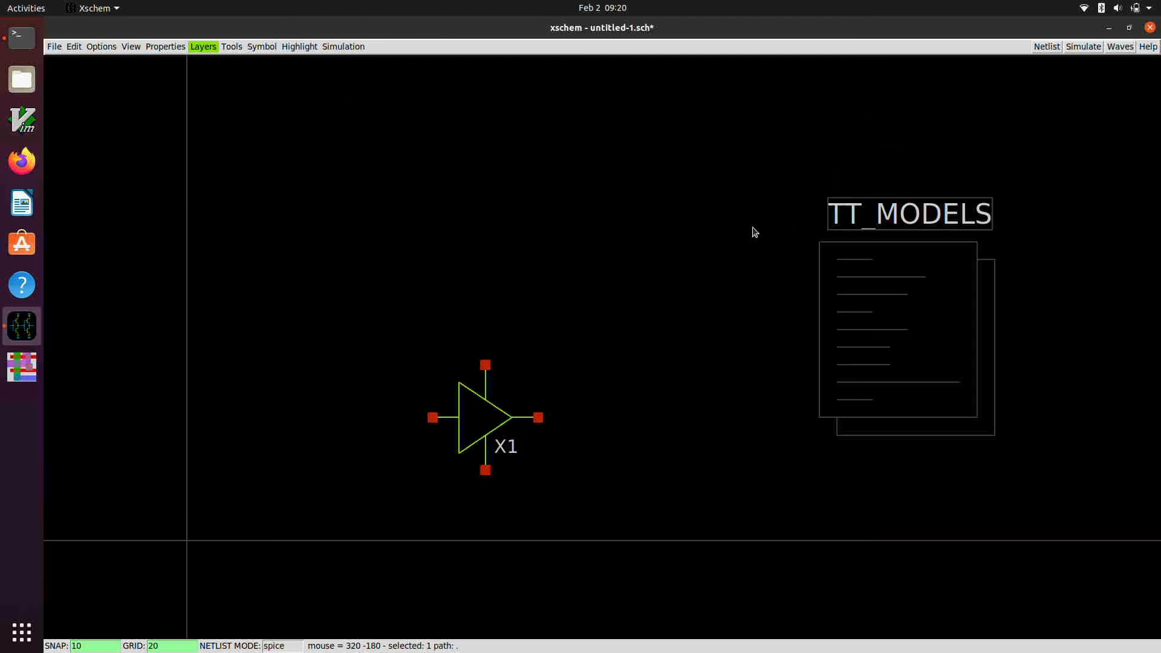
scroll(755, 233, down, 1)
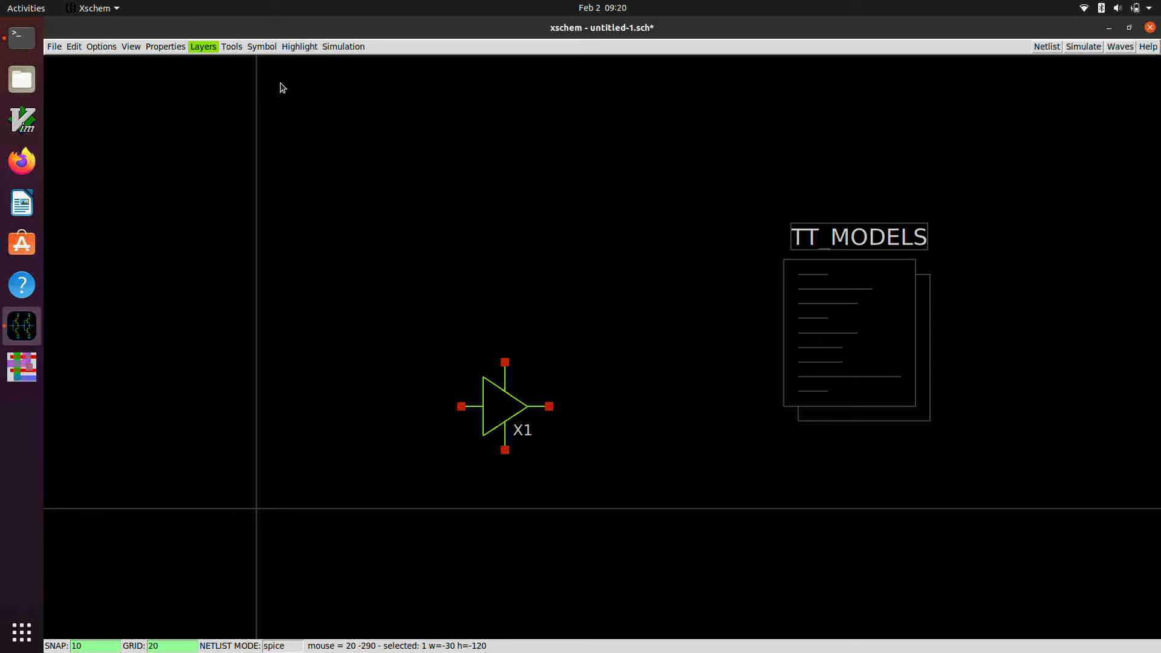
key(Insert)
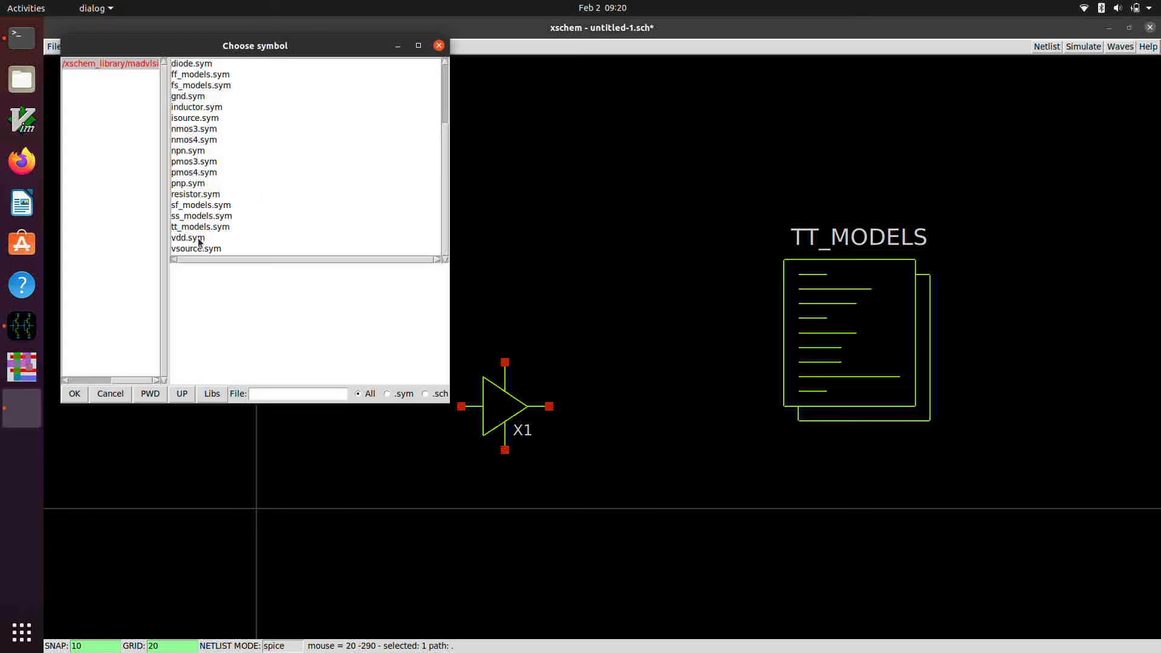
click(198, 237)
click(75, 394)
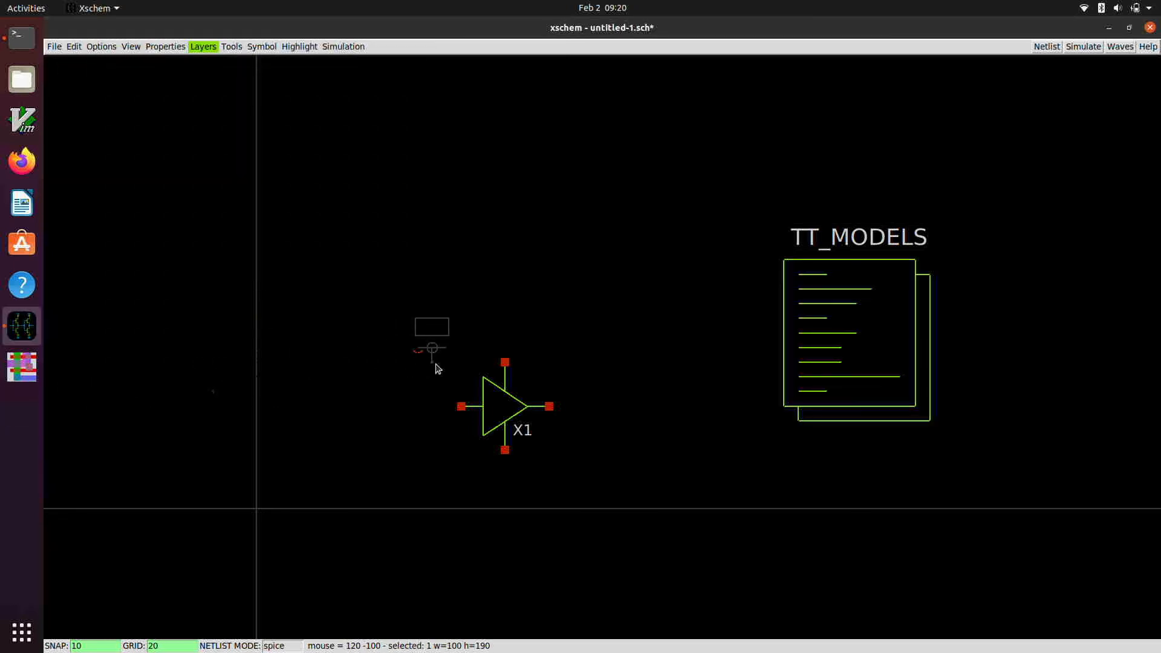
click(511, 369)
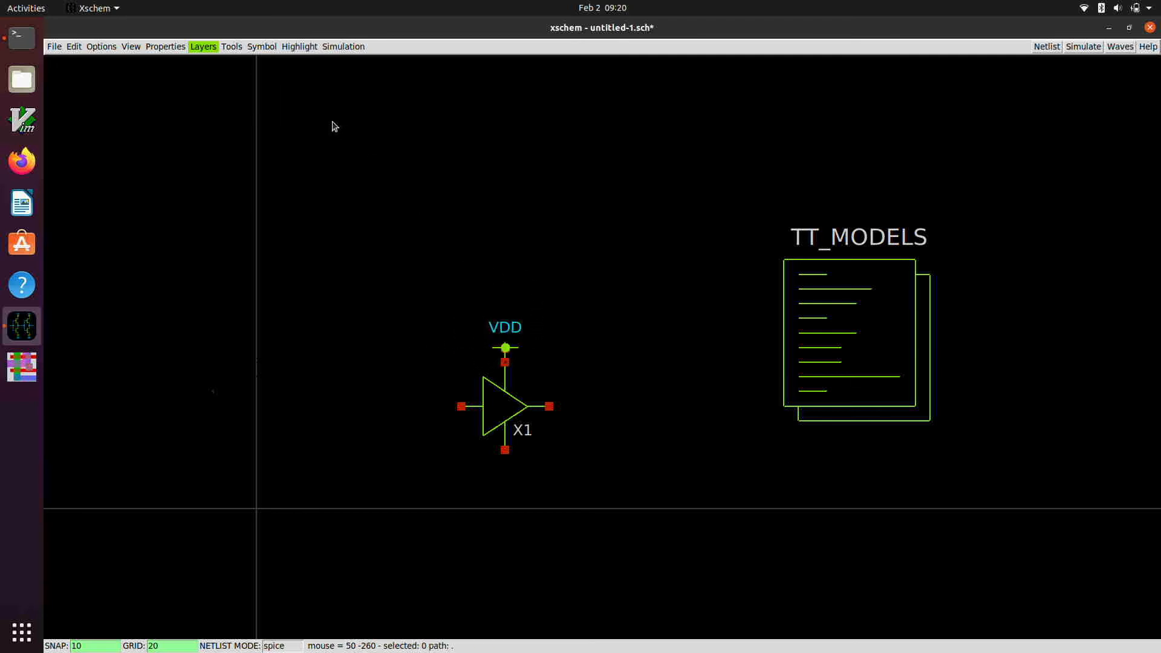
Step: Insert gnd.sym from the madvlsi library directly on the buffer's lower supply pin
key(Insert)
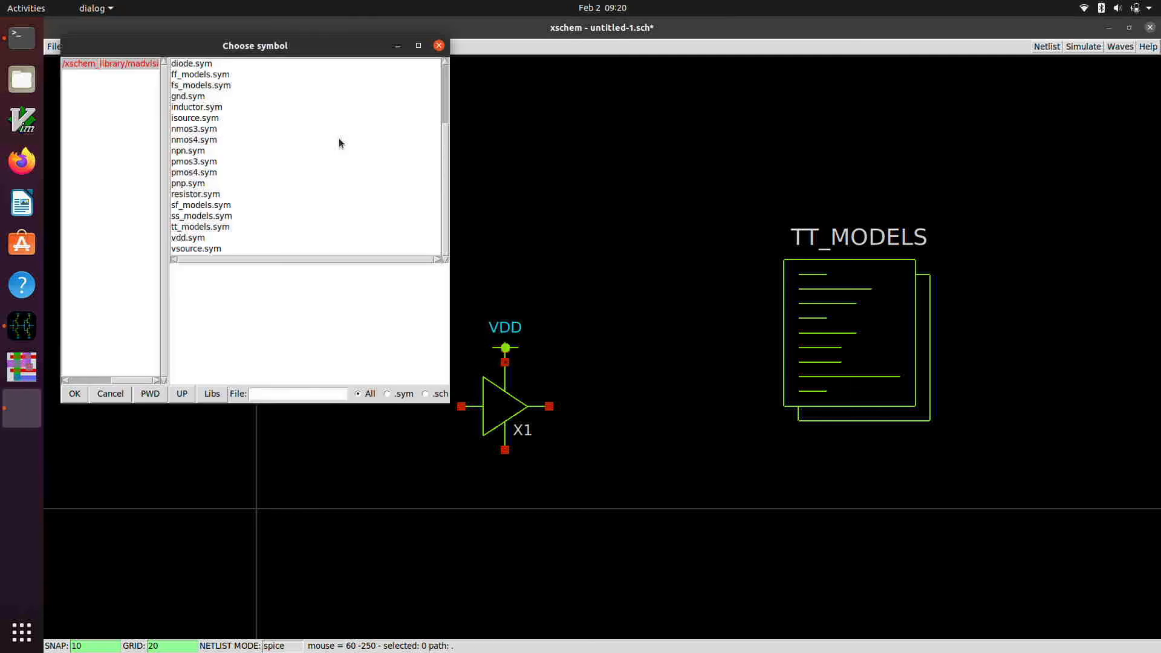
click(188, 97)
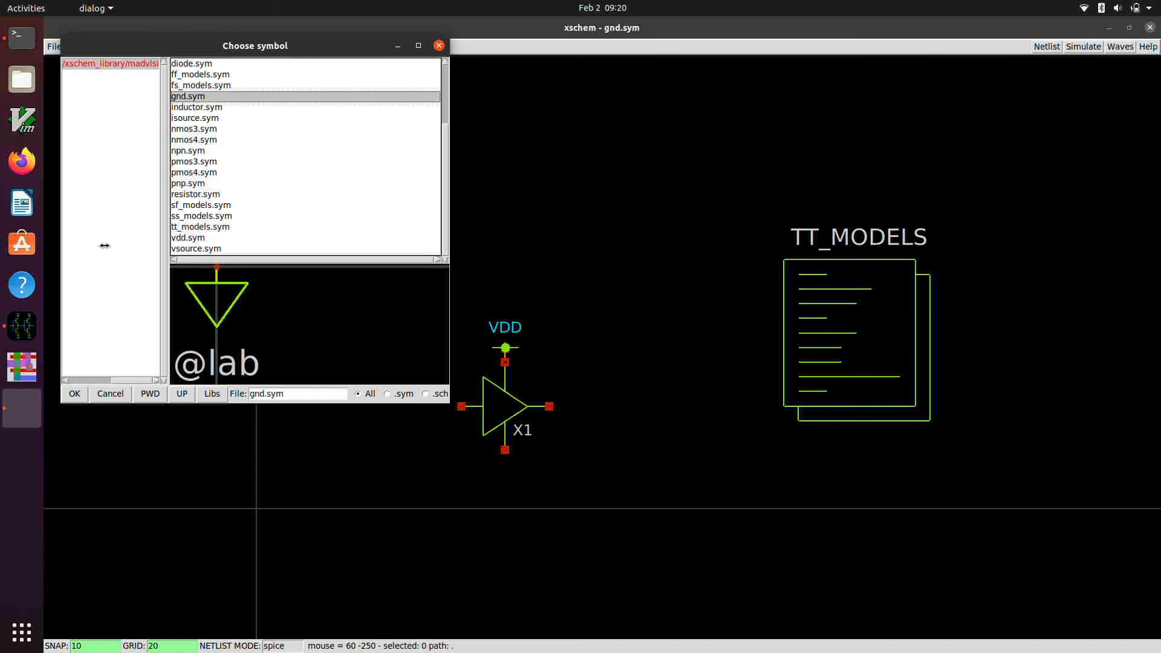
click(74, 394)
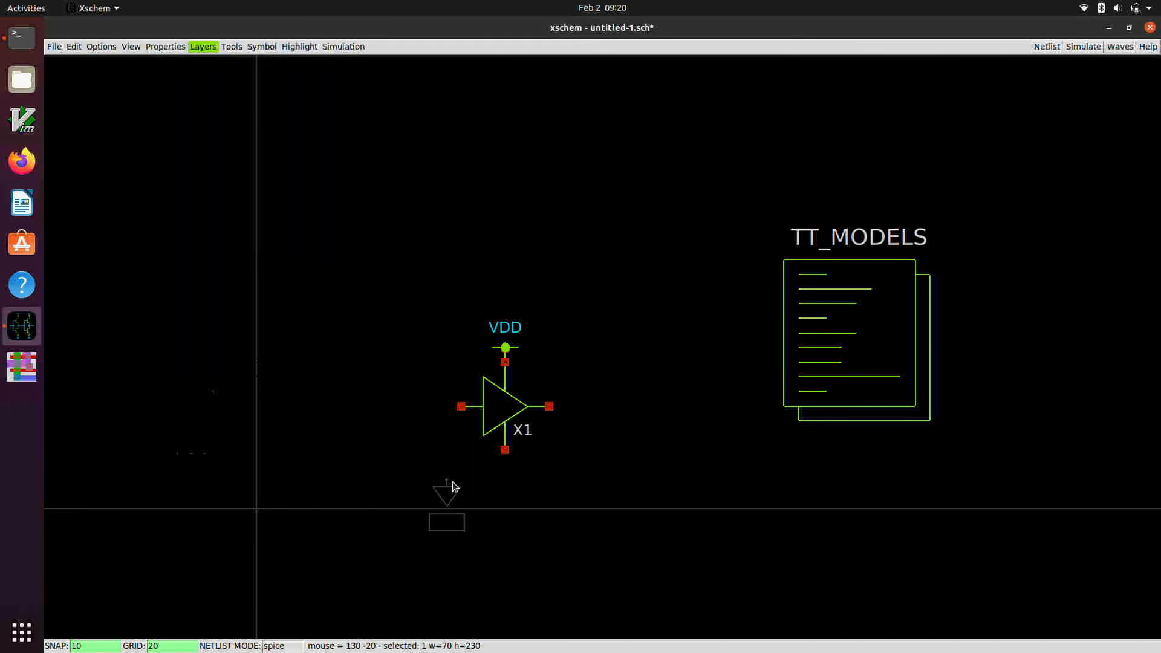
click(511, 454)
key(ctrl+z)
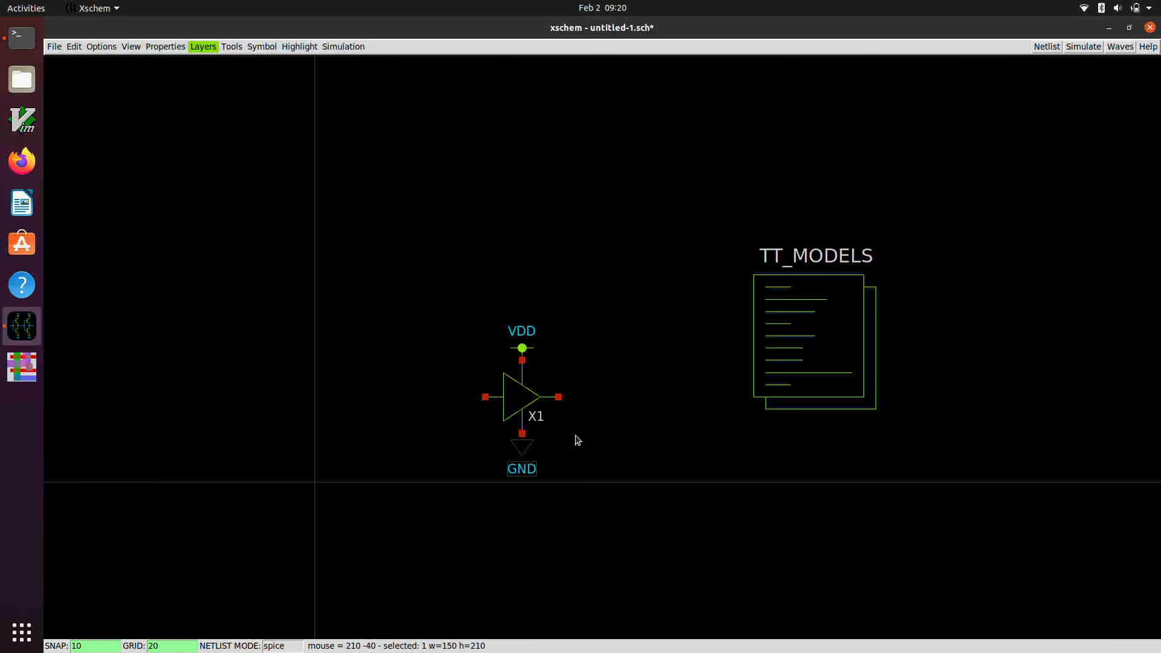
Step: Move the buffer together with its VDD and GND symbols slightly up and to the right, about 10 units across and 20 up
key(Escape)
drag(456, 279, 596, 508)
drag(492, 413, 570, 394)
key(Escape)
key(ctrl+z)
scroll(590, 410, up, 3)
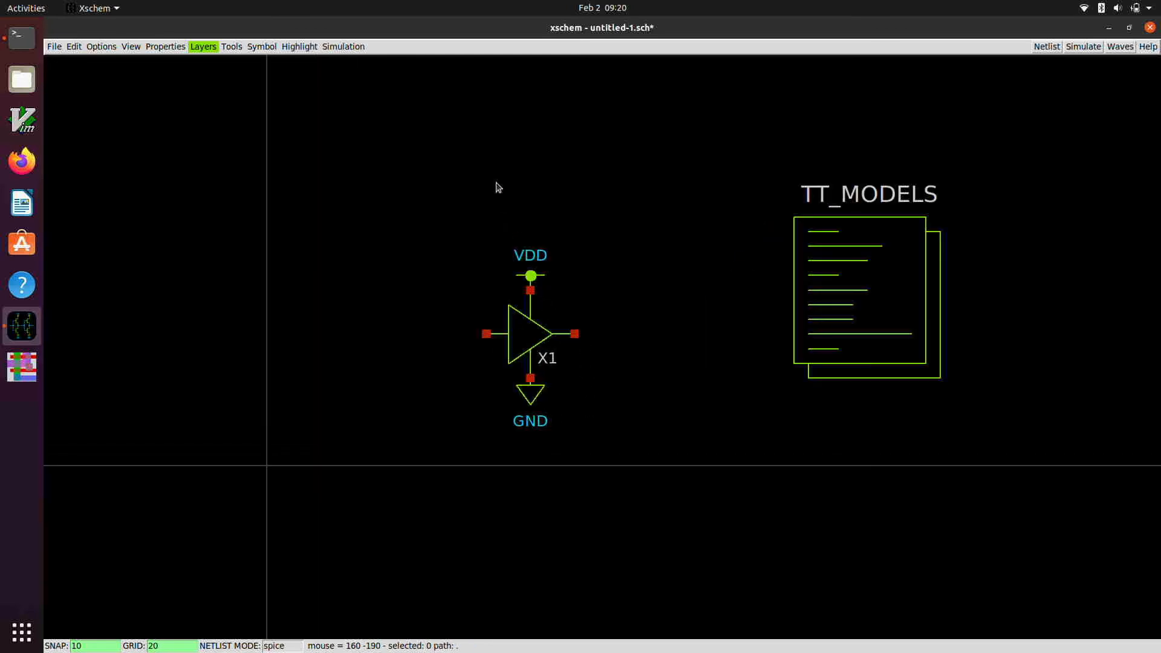
Step: Insert vsource.sym from the madvlsi library well to the left of the buffer, just right of the vertical axis
click(232, 46)
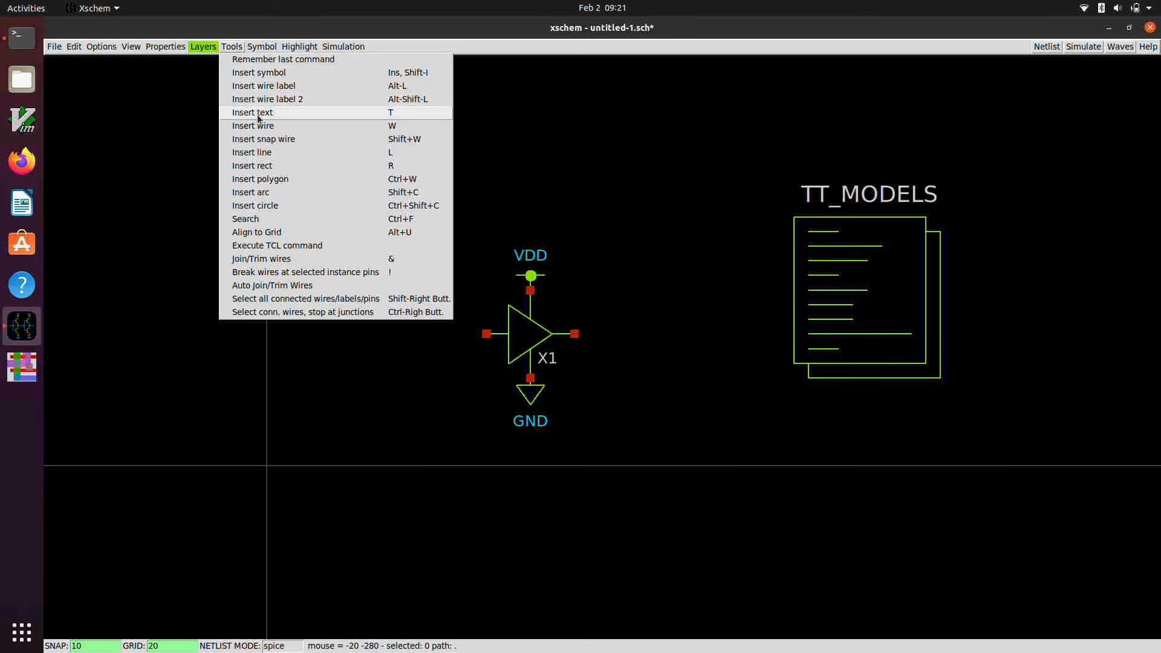
click(265, 73)
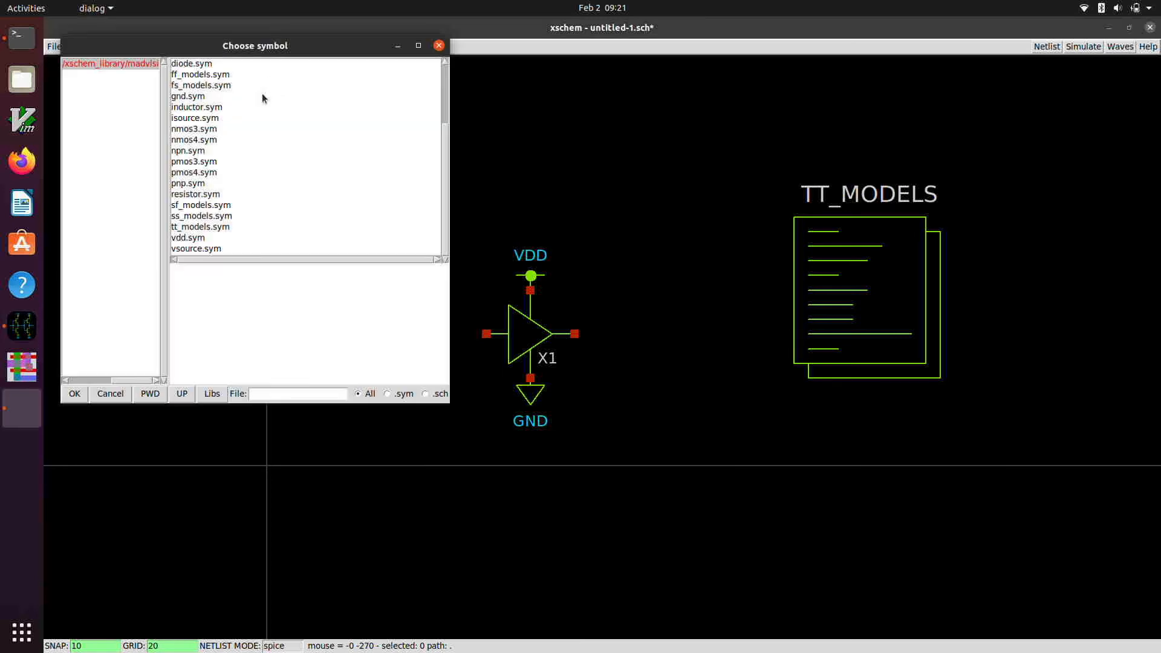
click(182, 249)
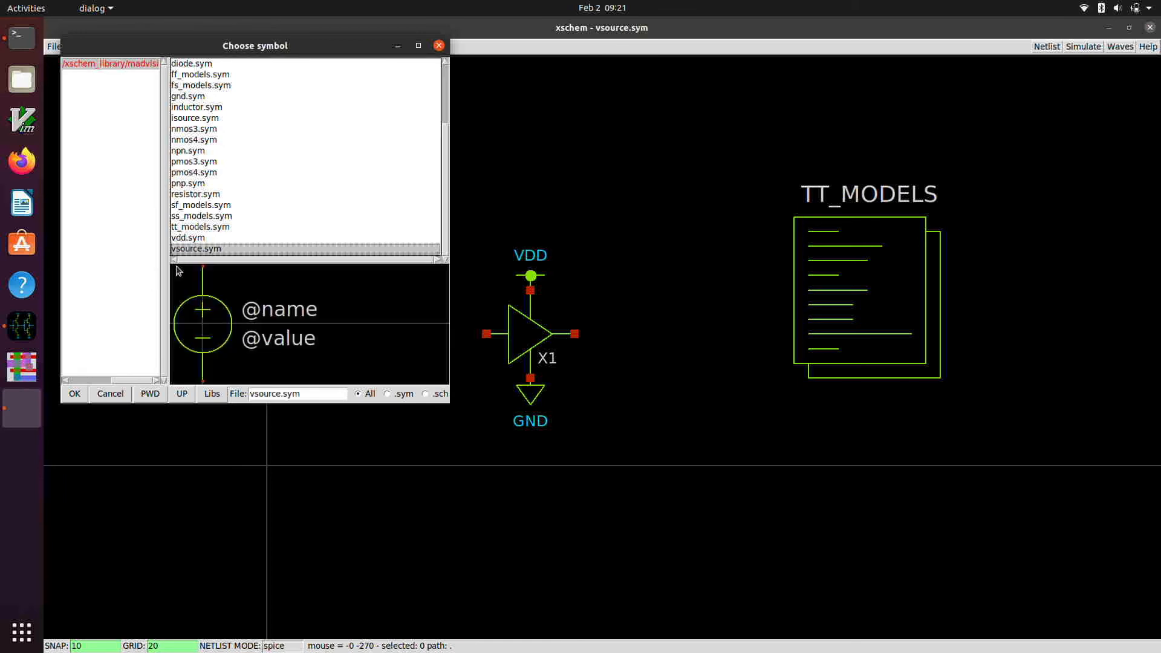
click(74, 394)
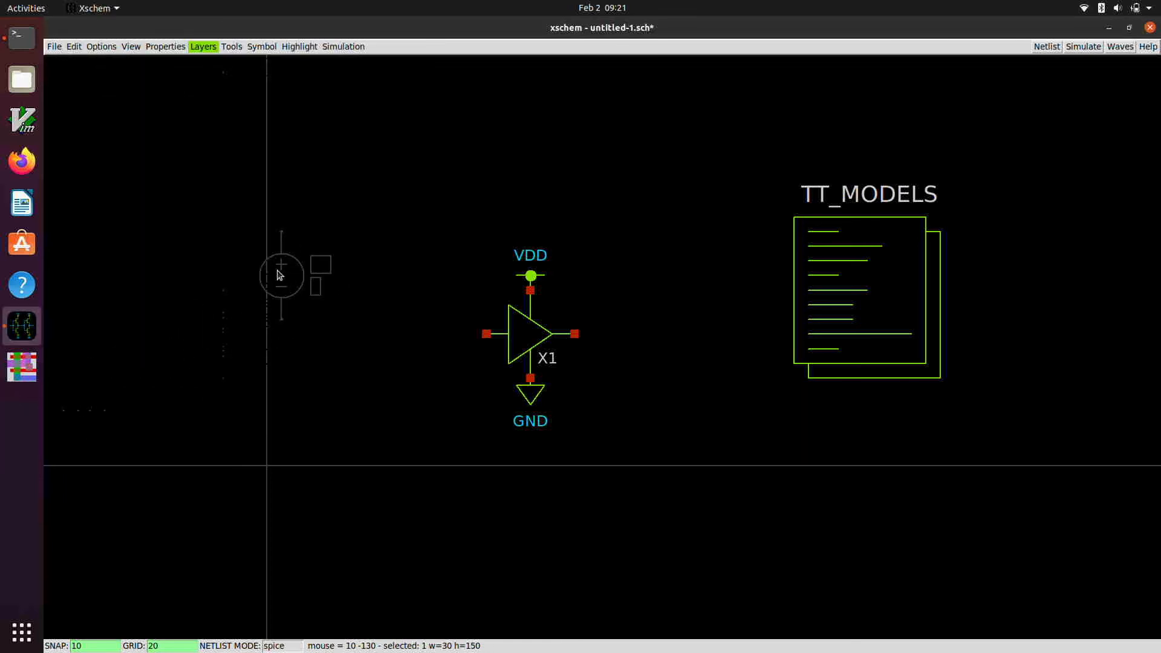
click(282, 271)
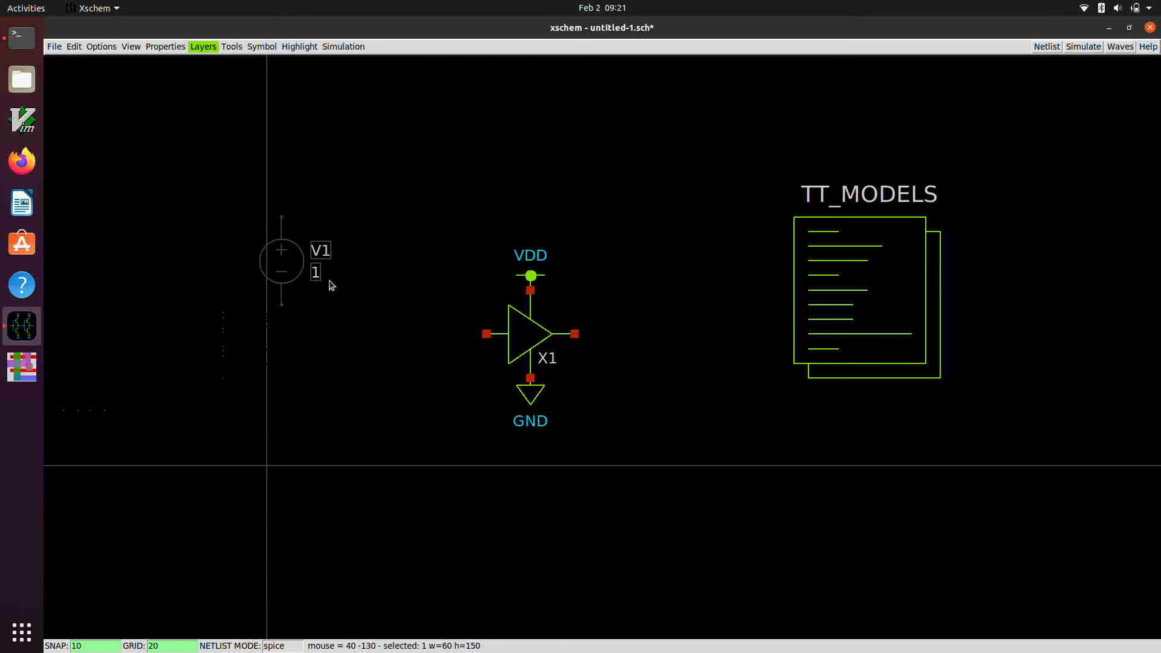
Step: Set the new voltage source's name to Vdd and its value to 1.8
double_click(286, 269)
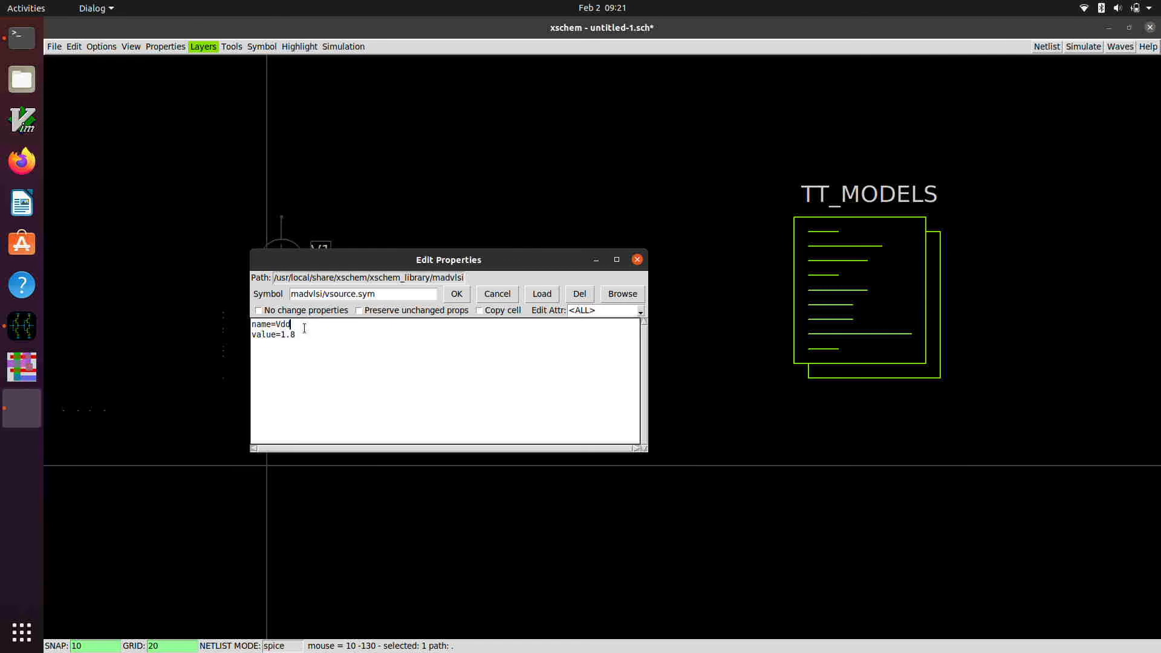
click(457, 294)
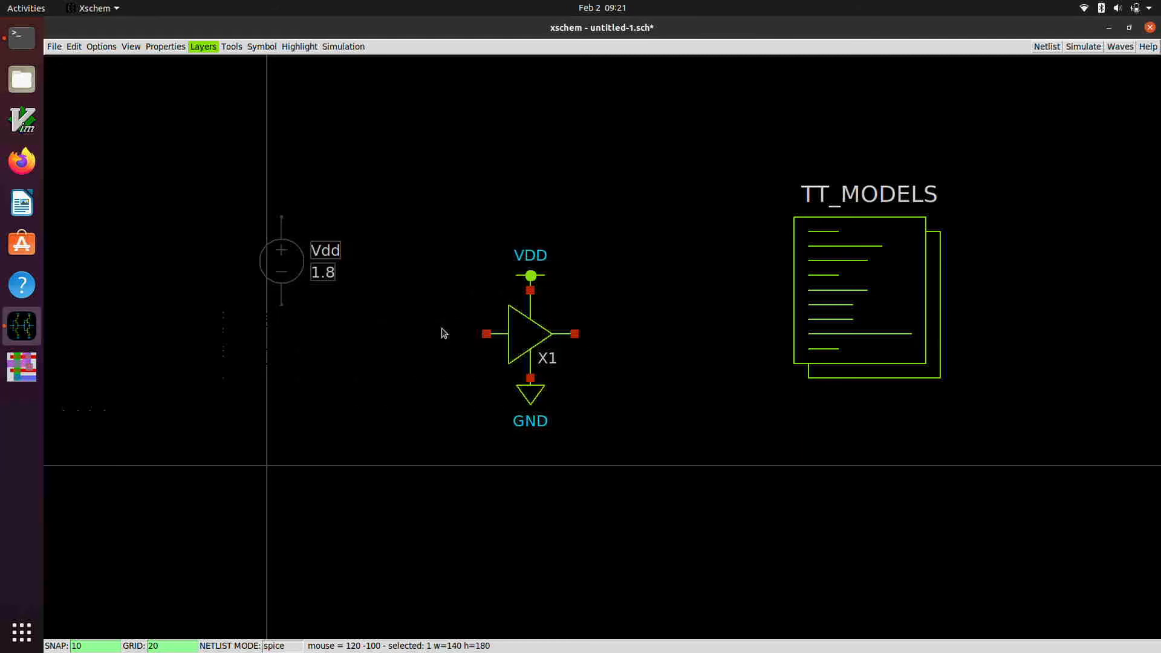
click(441, 332)
Step: Copy the buffer's VDD symbol onto the upper terminal of the Vdd source
click(531, 276)
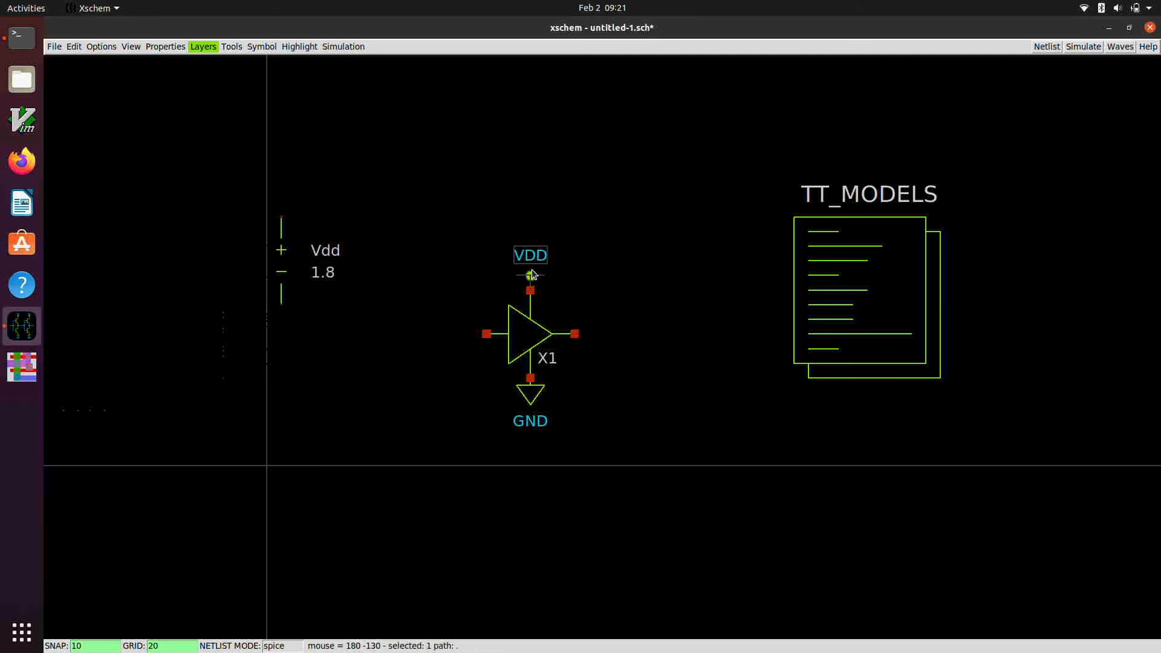
drag(531, 276, 287, 209)
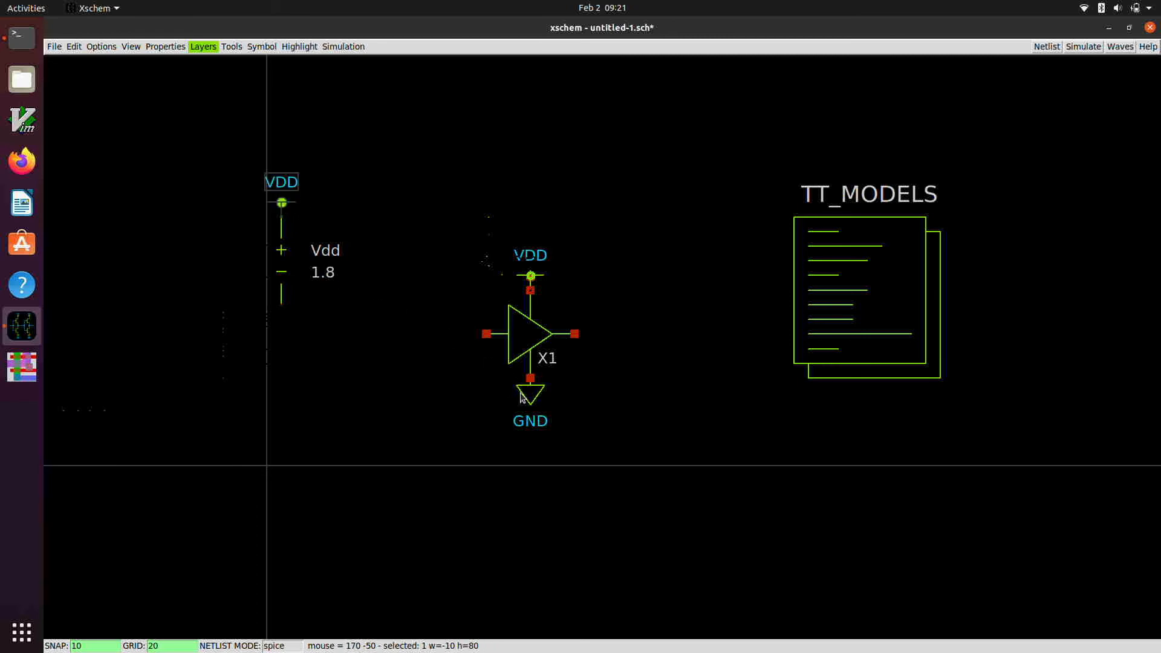
key(c)
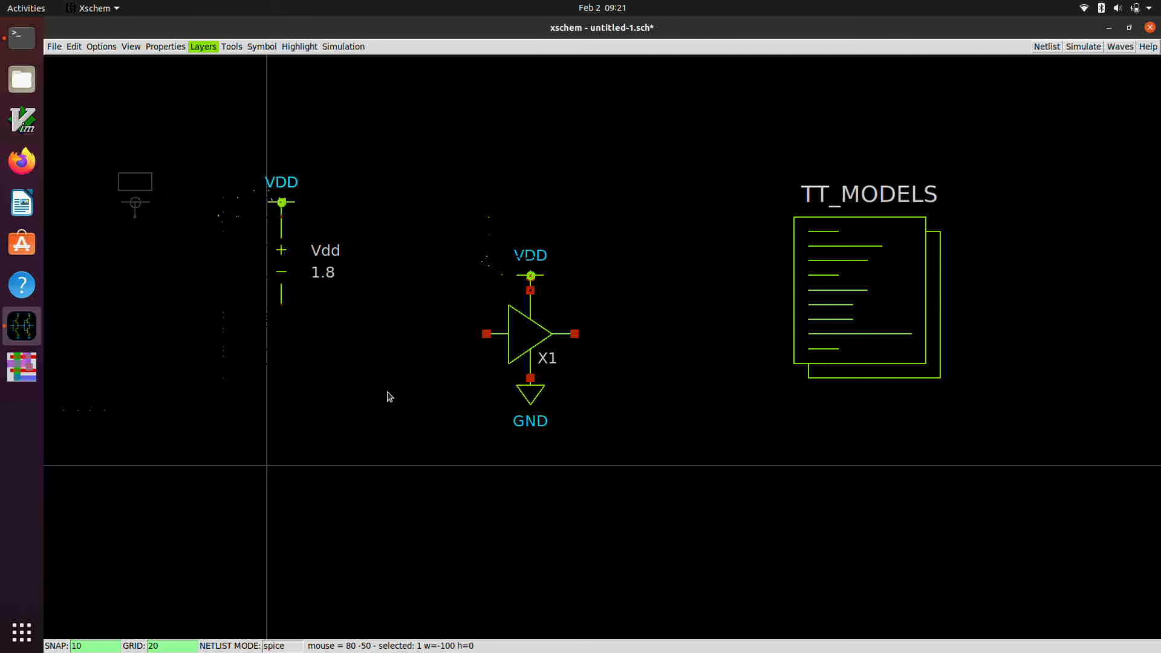
key(Escape)
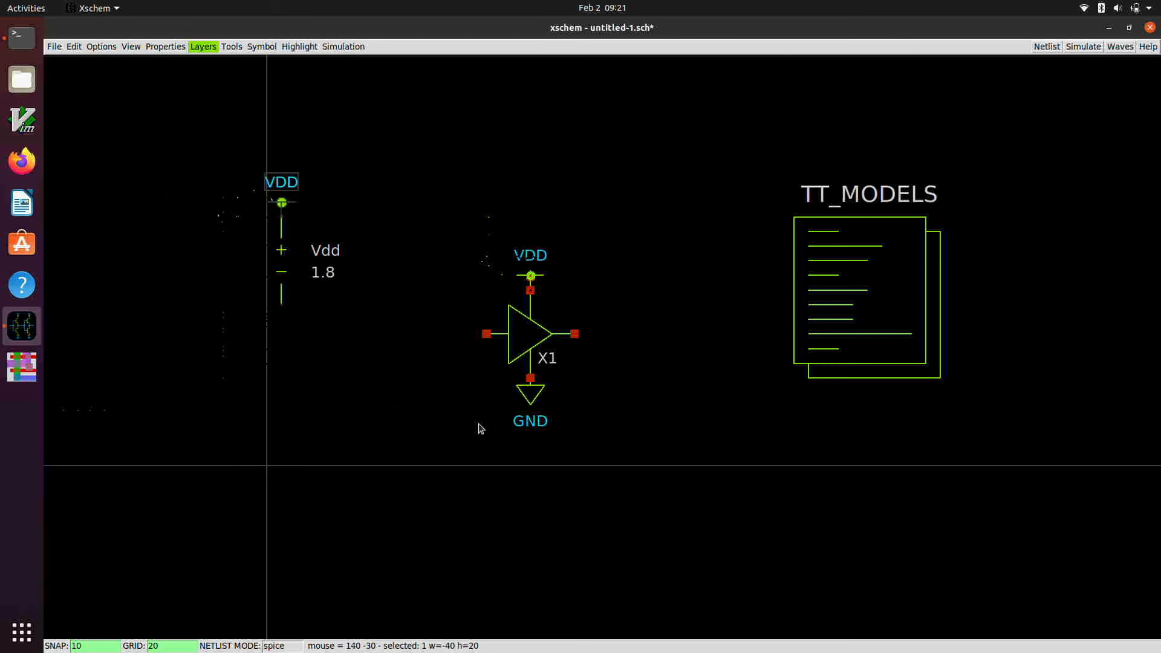
Step: Copy the buffer's GND symbol onto the lower terminal of the Vdd source
click(544, 398)
key(c)
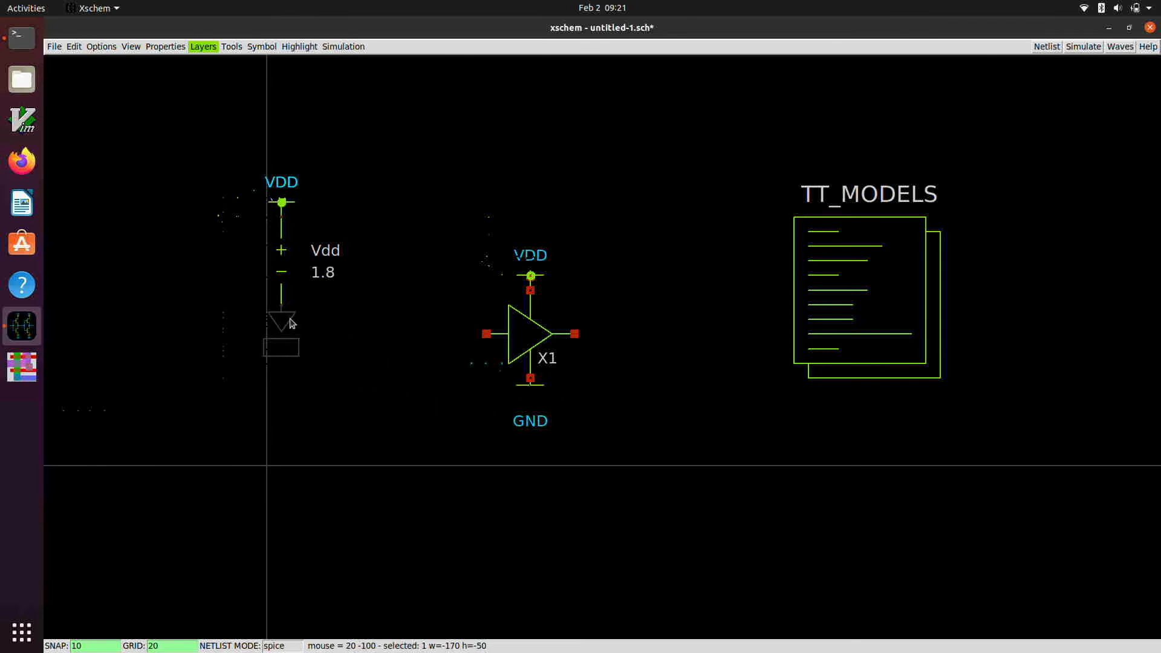
click(297, 322)
scroll(306, 330, up, 3)
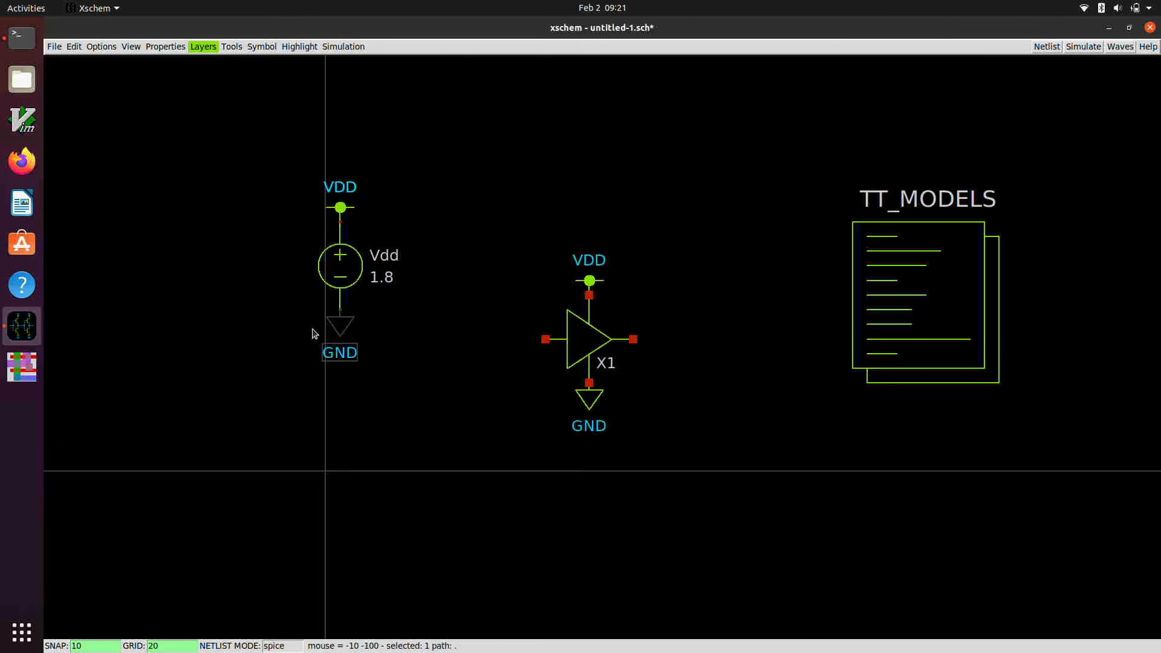
key(Delete)
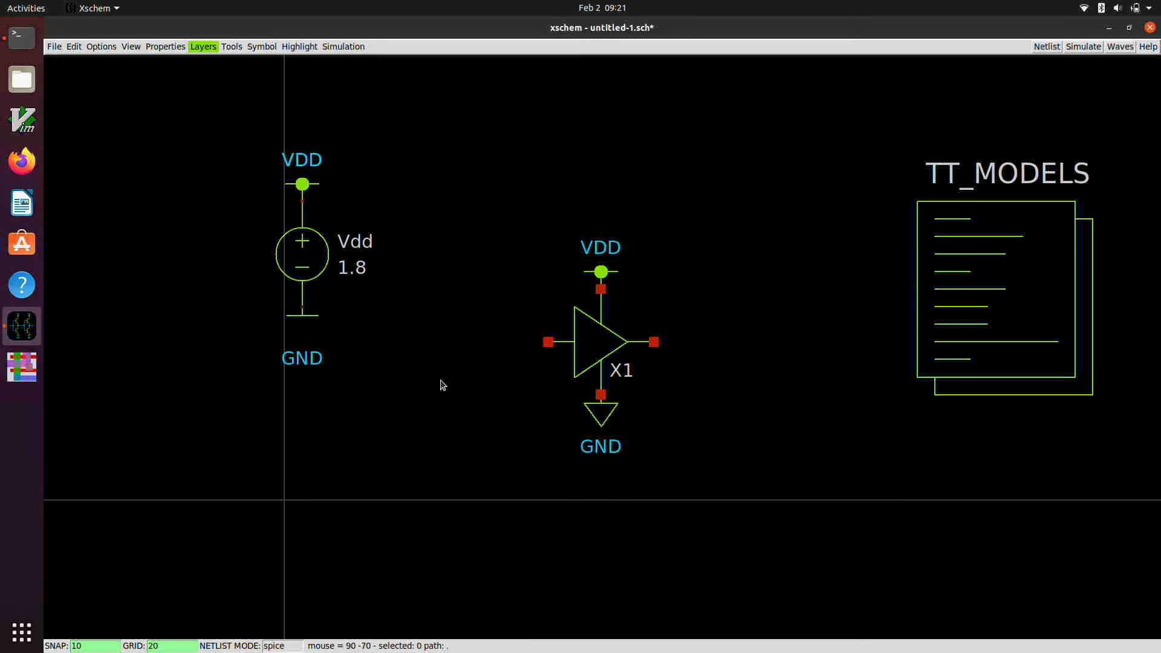
Step: Copy the Vdd source and its ground directly below, naming the copy Vin with value "pulse(0 1.8 1ns 1ns 1ns 4ns 10ns)"
drag(234, 416, 348, 281)
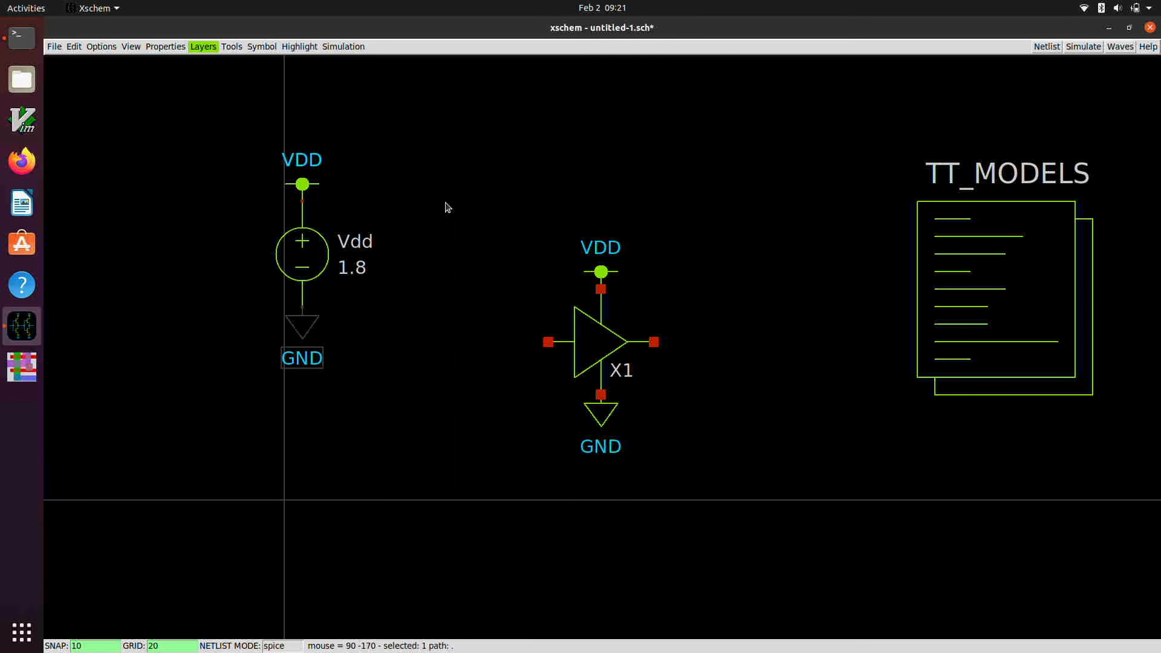
drag(197, 413, 429, 188)
key(m)
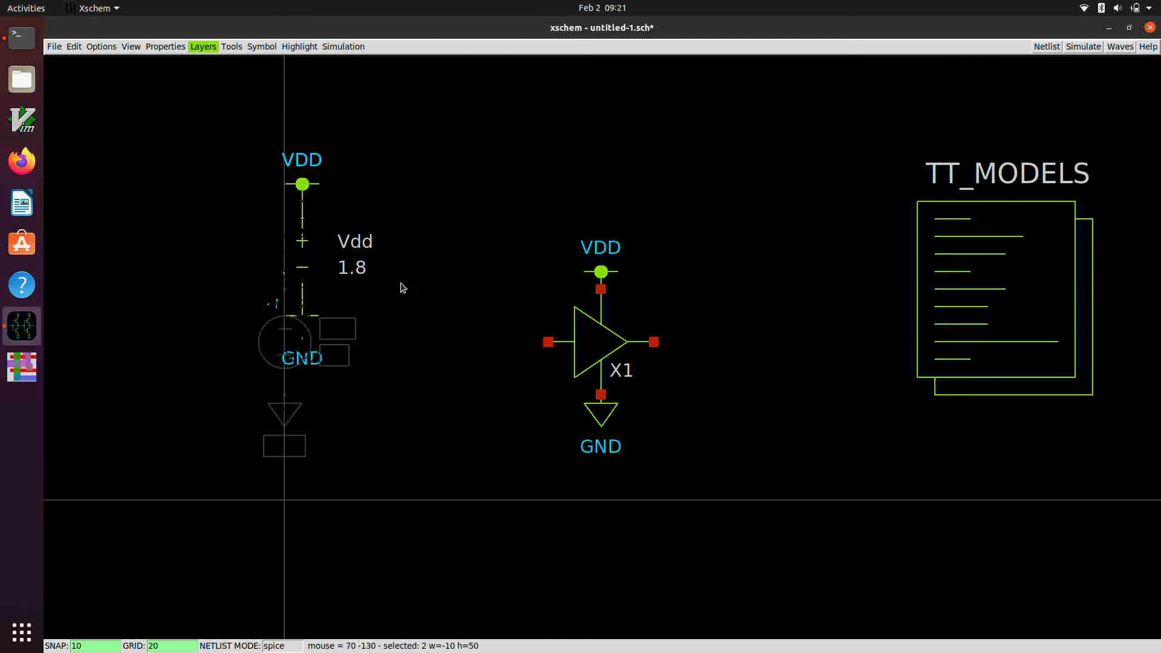
click(418, 408)
key(ctrl+z)
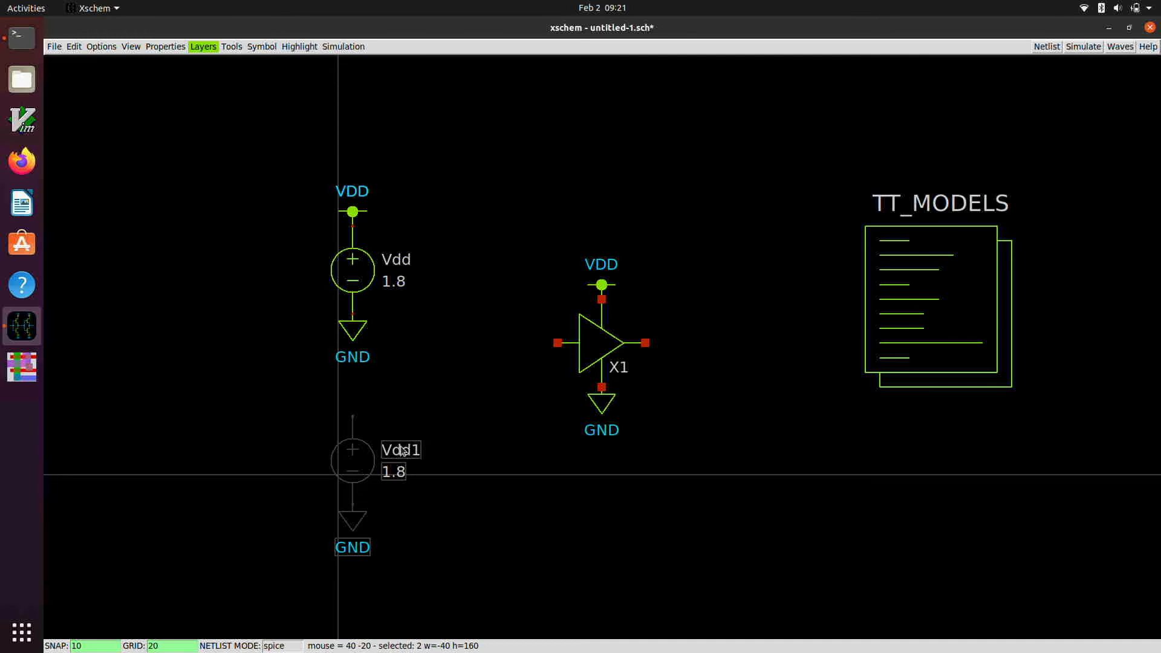
double_click(401, 448)
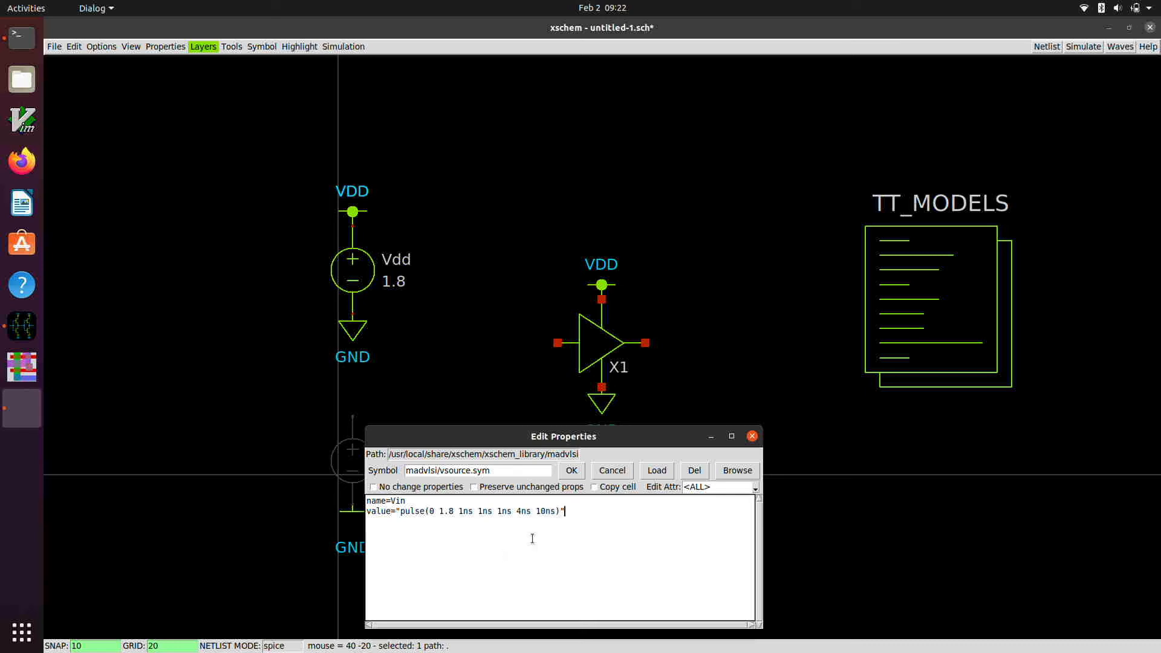
click(572, 471)
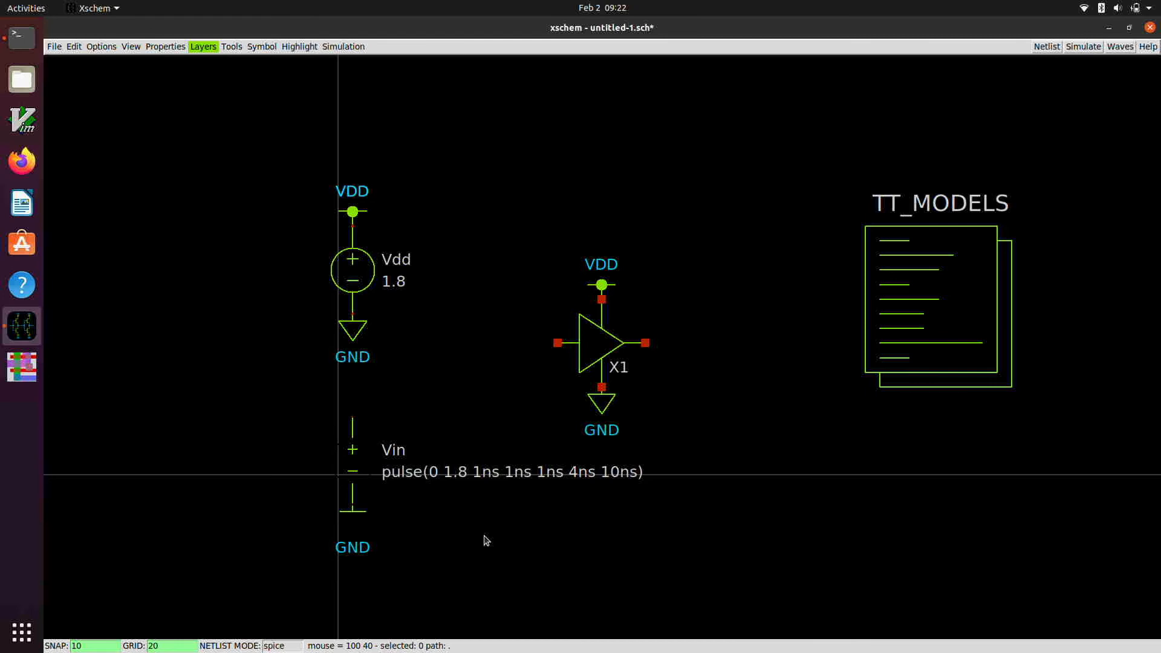
Step: Move the Vdd and Vin sources with their supply symbols about 80 units left, away from the buffer
drag(221, 593, 524, 162)
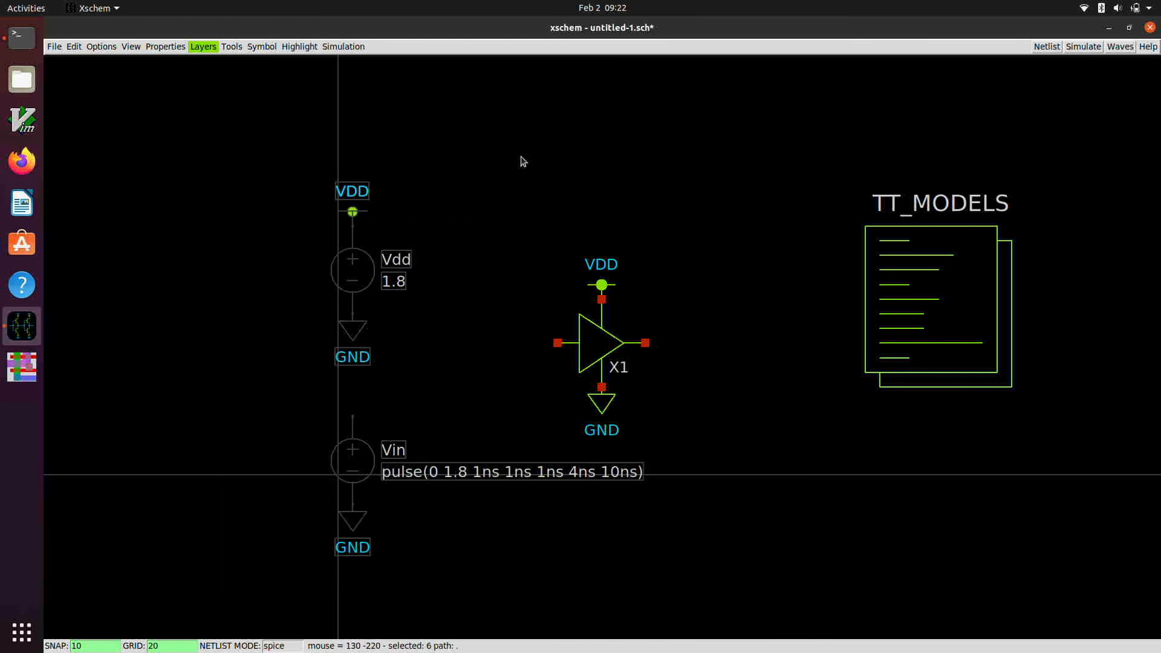
key(m)
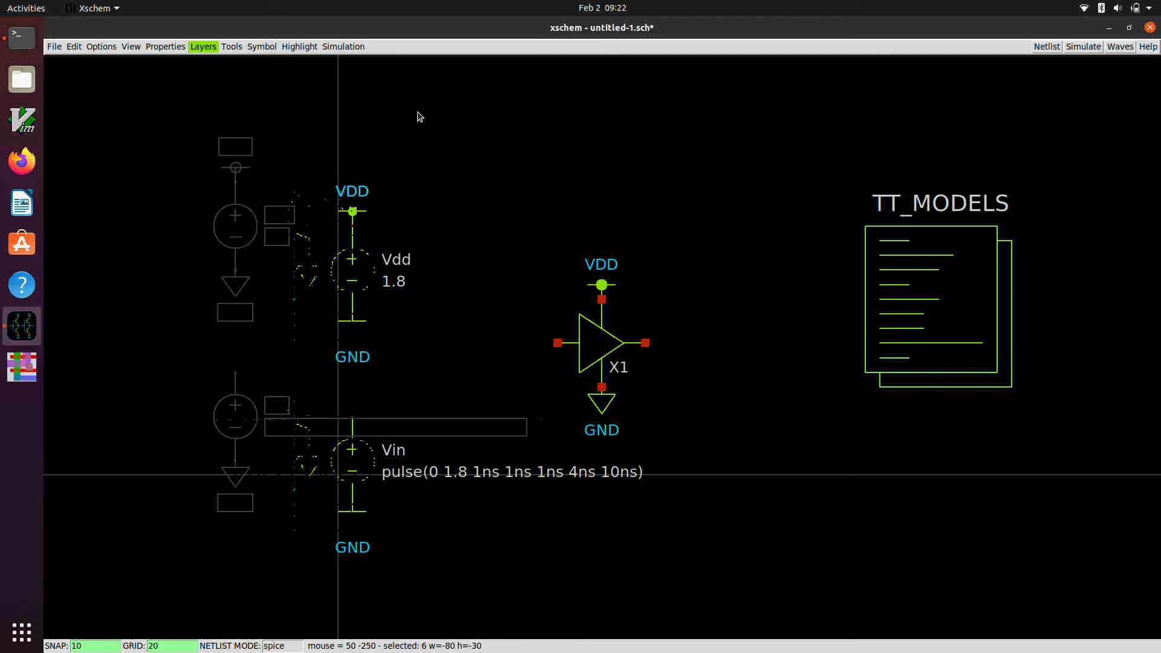
click(410, 164)
key(ctrl+z)
key(ctrl+z)
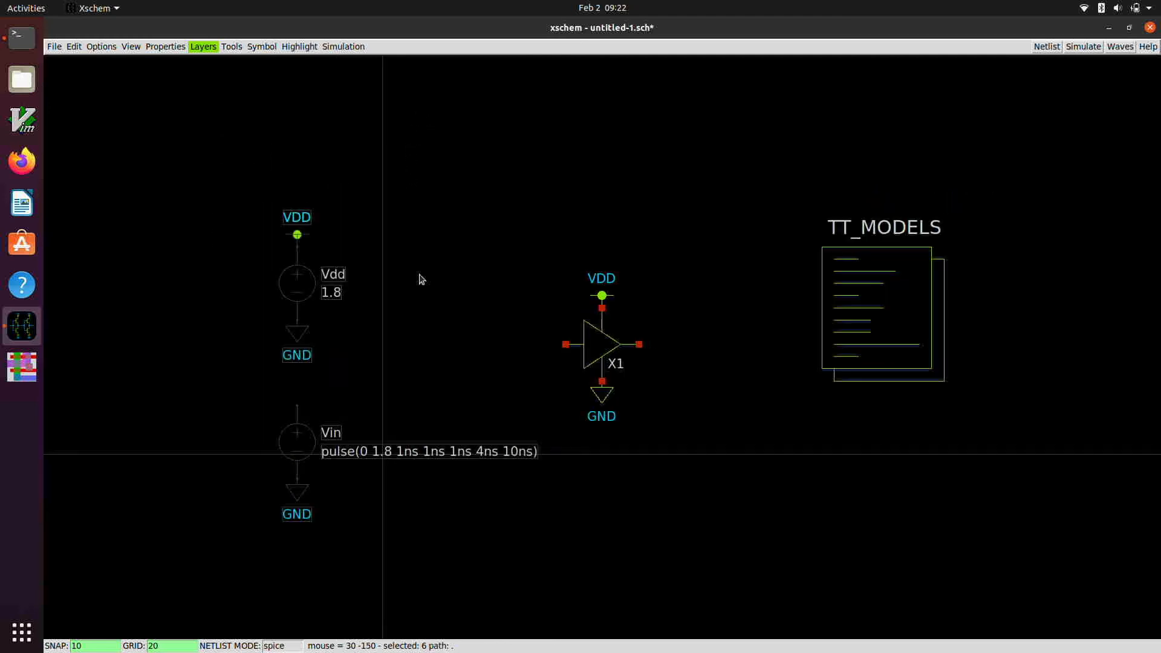
Step: Move the entire circuit about 120 units right and 70 up so it sits above and right of the origin
drag(256, 541, 1100, 183)
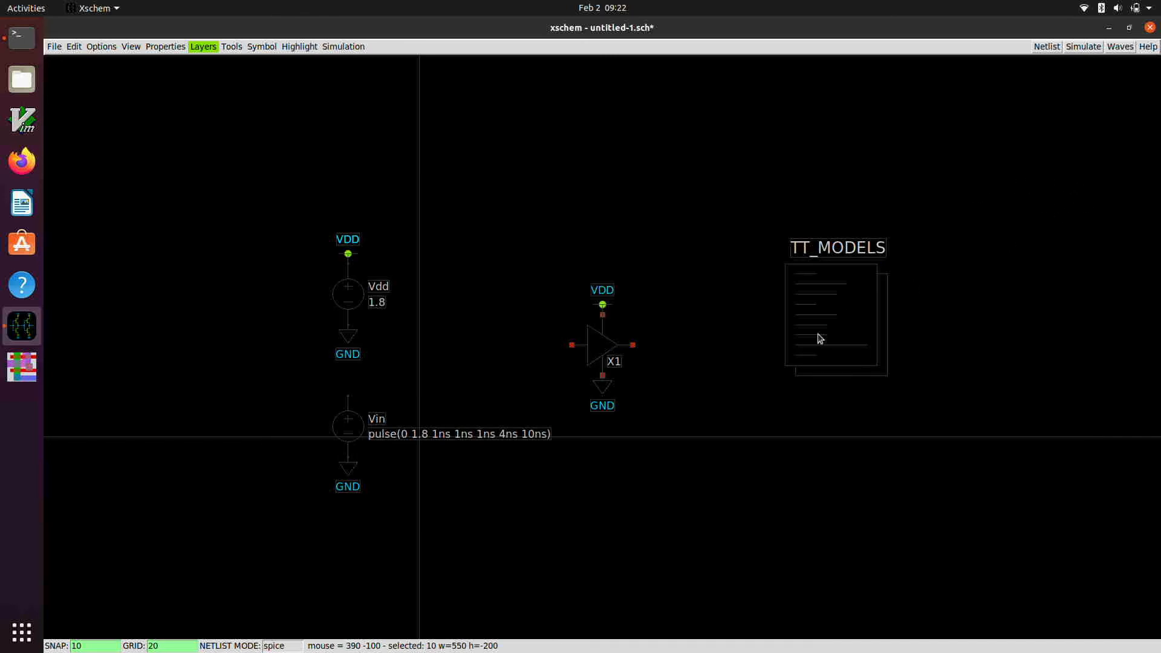
drag(804, 332, 925, 255)
scroll(948, 332, down, 2)
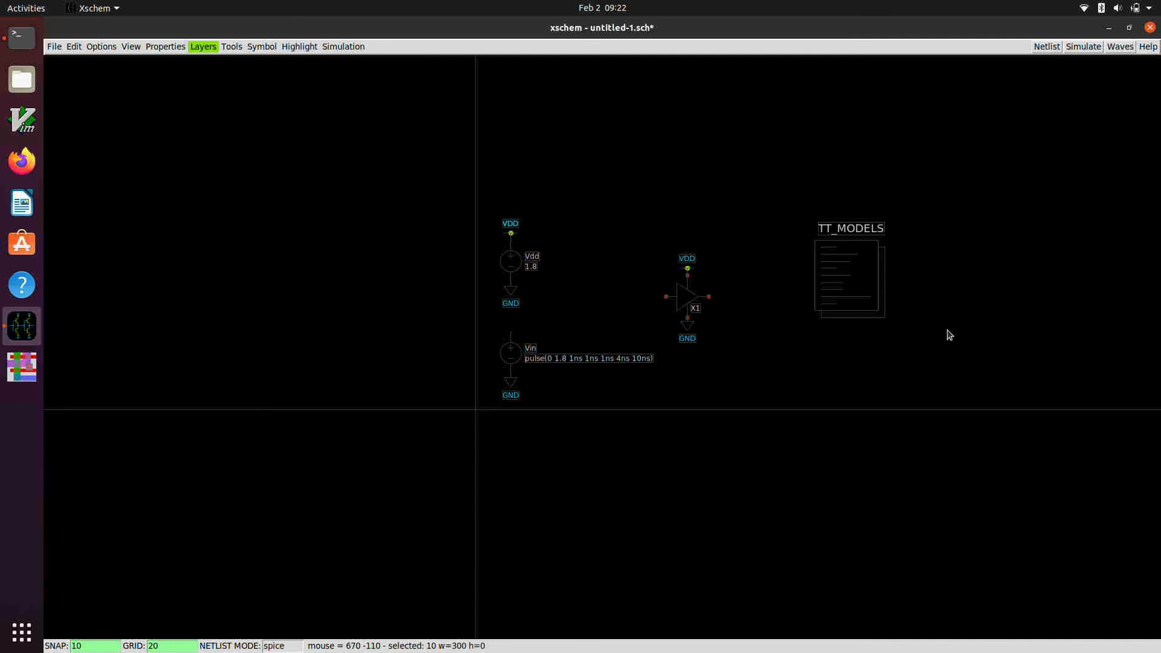
scroll(945, 327, up, 4)
scroll(943, 324, down, 1)
scroll(288, 284, up, 1)
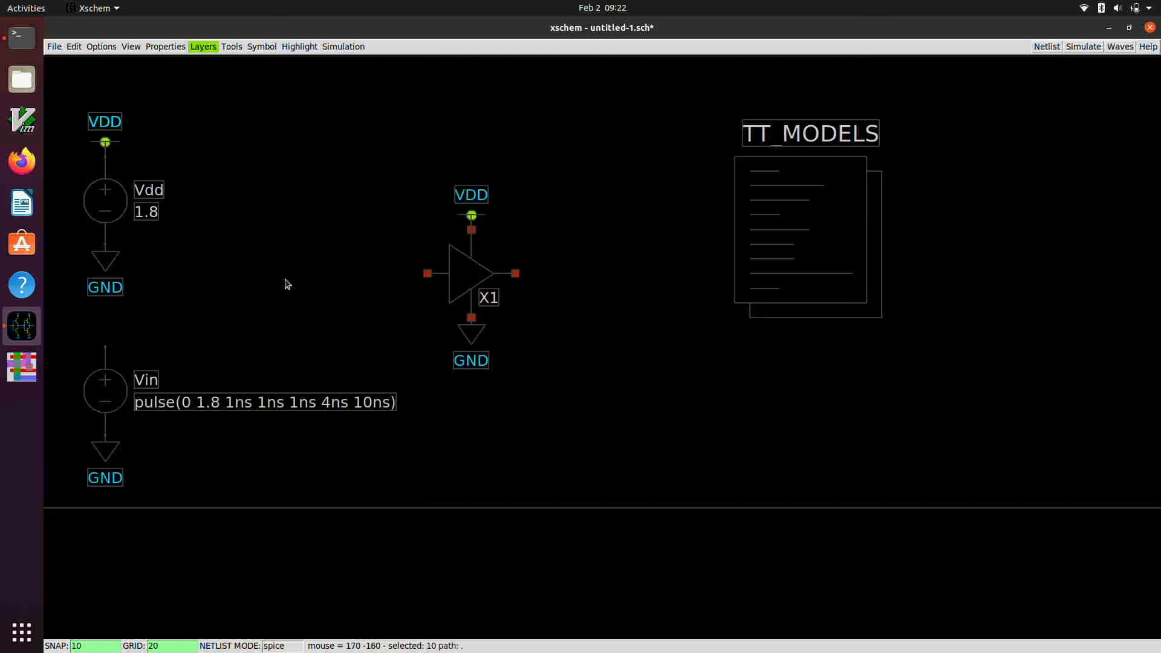
scroll(288, 284, down, 1)
scroll(285, 280, up, 1)
click(448, 321)
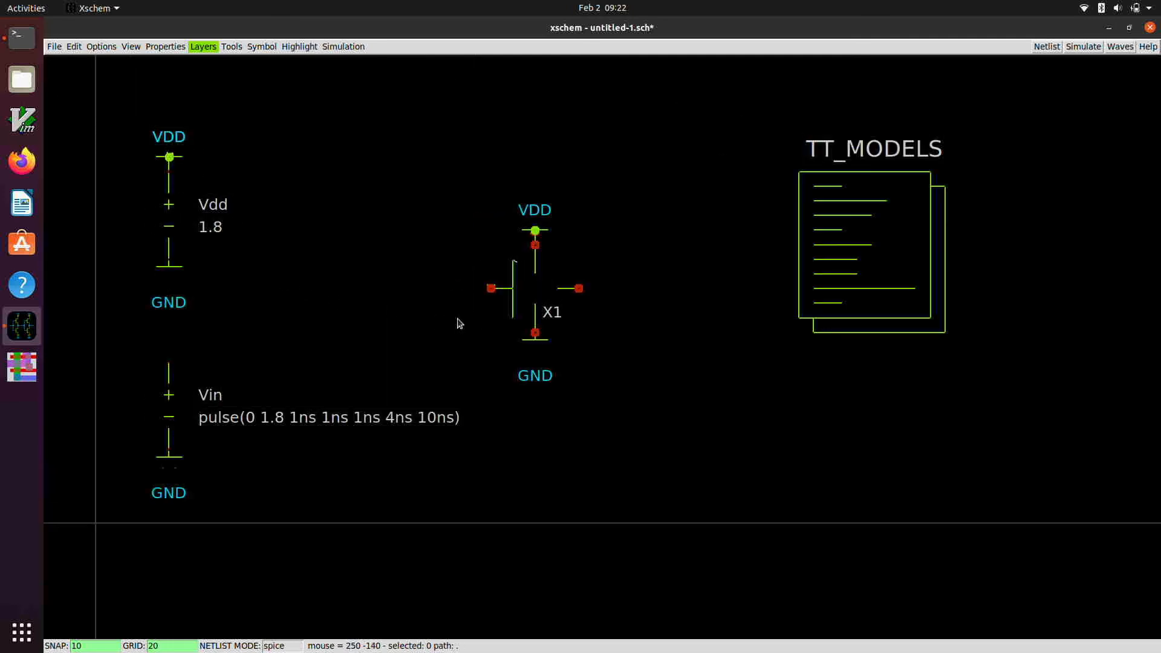
Step: Insert a lab_pin.sym label from the devices library on the buffer's input pin
click(230, 47)
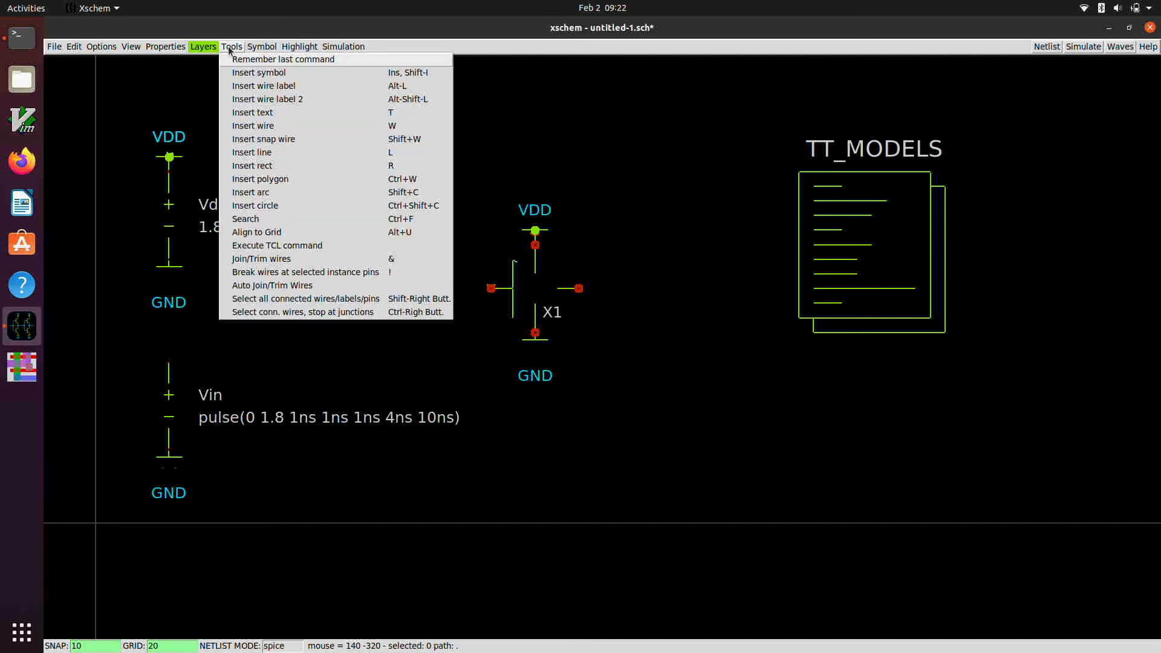
click(242, 73)
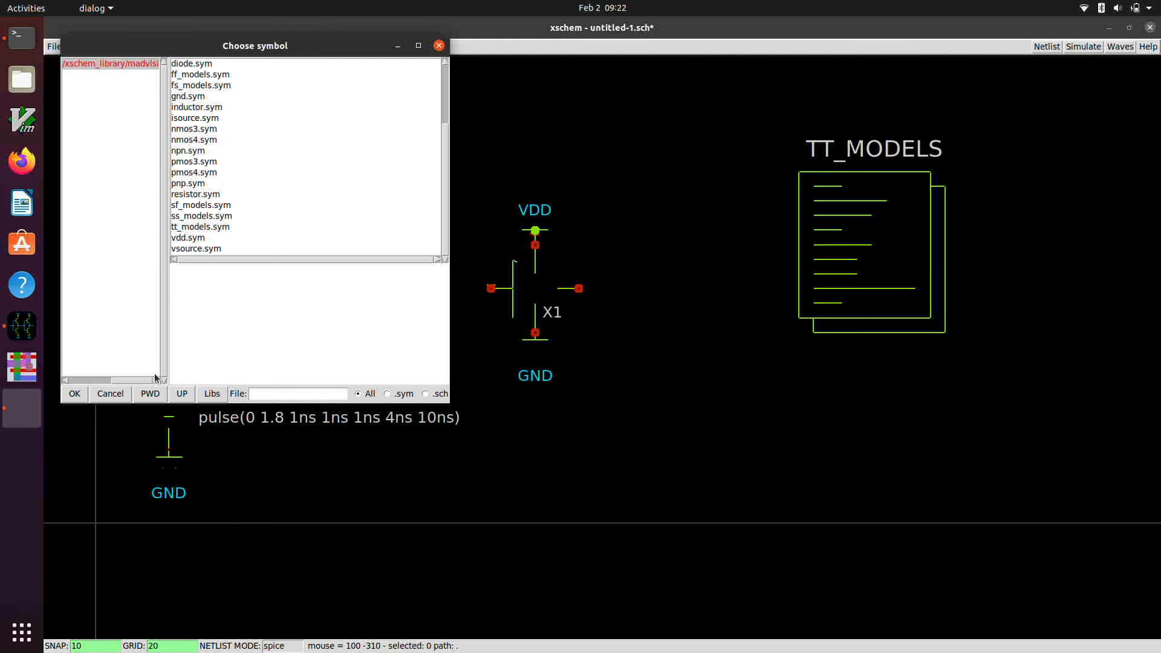
click(212, 394)
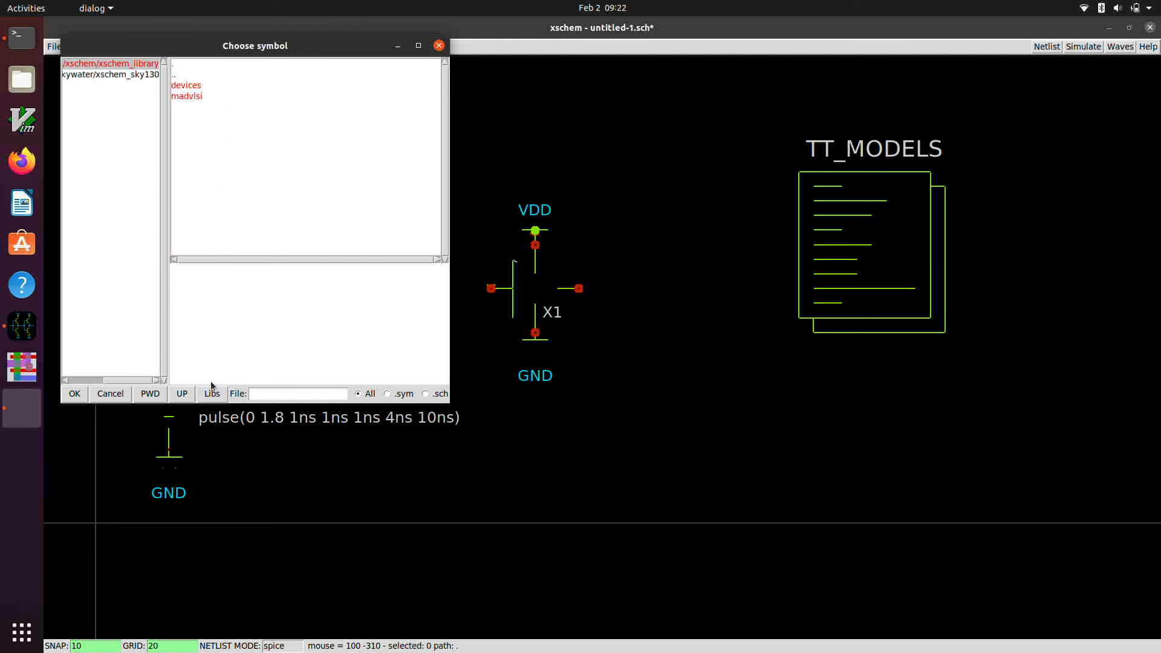
click(183, 87)
scroll(230, 194, down, 5)
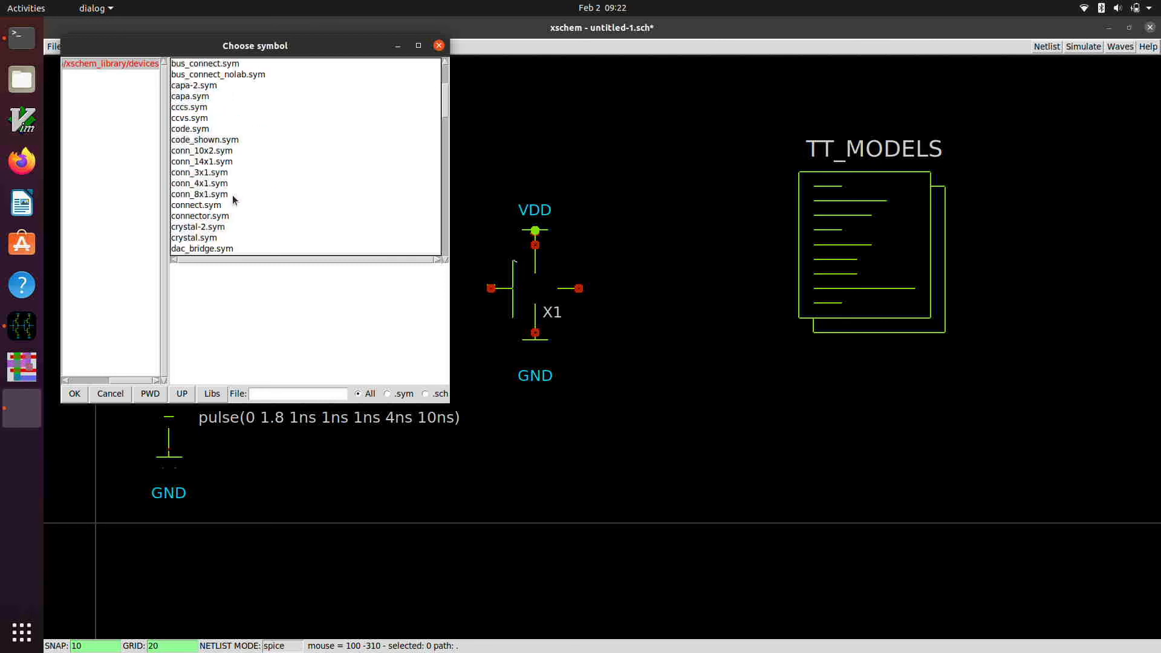
scroll(234, 199, down, 5)
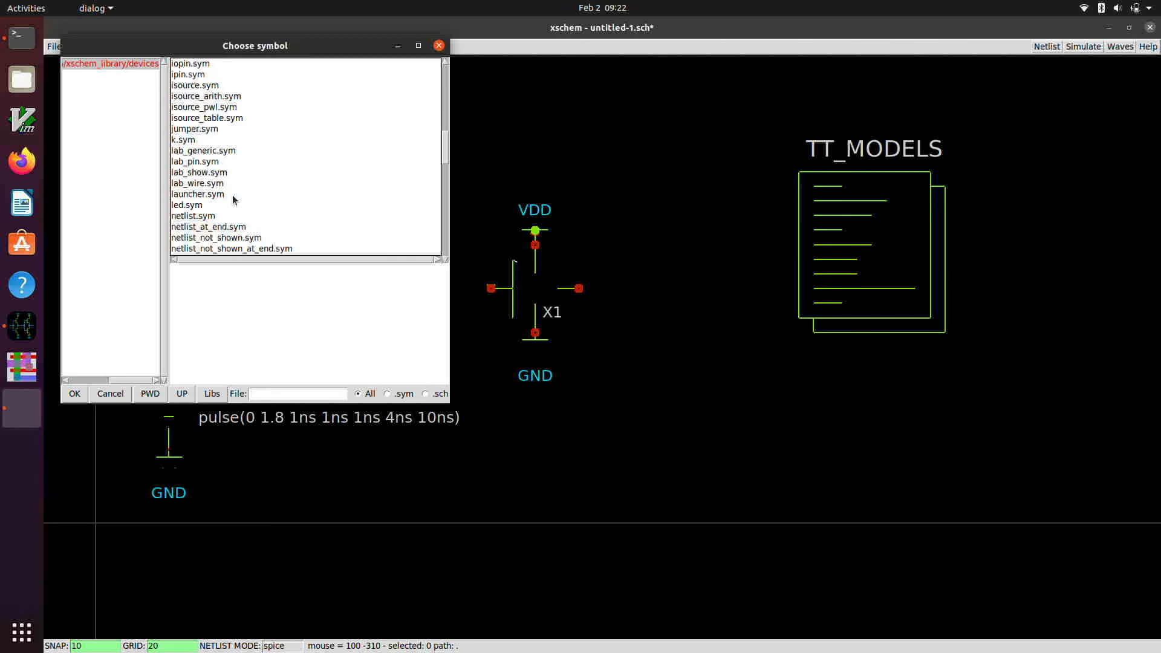
click(191, 162)
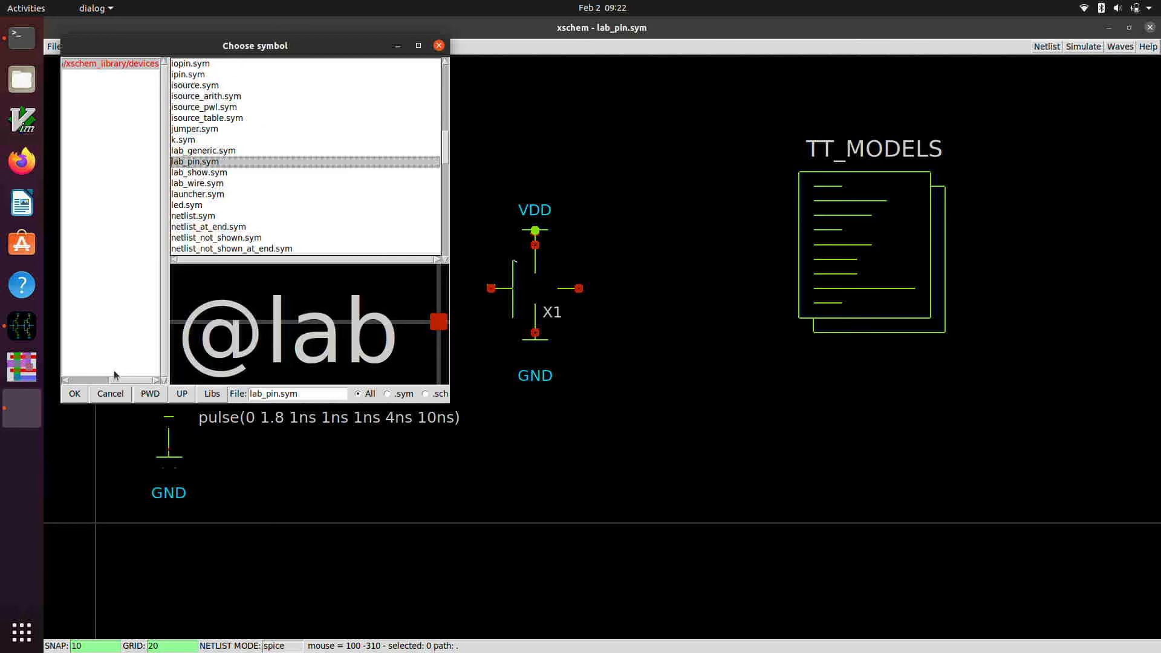
click(68, 394)
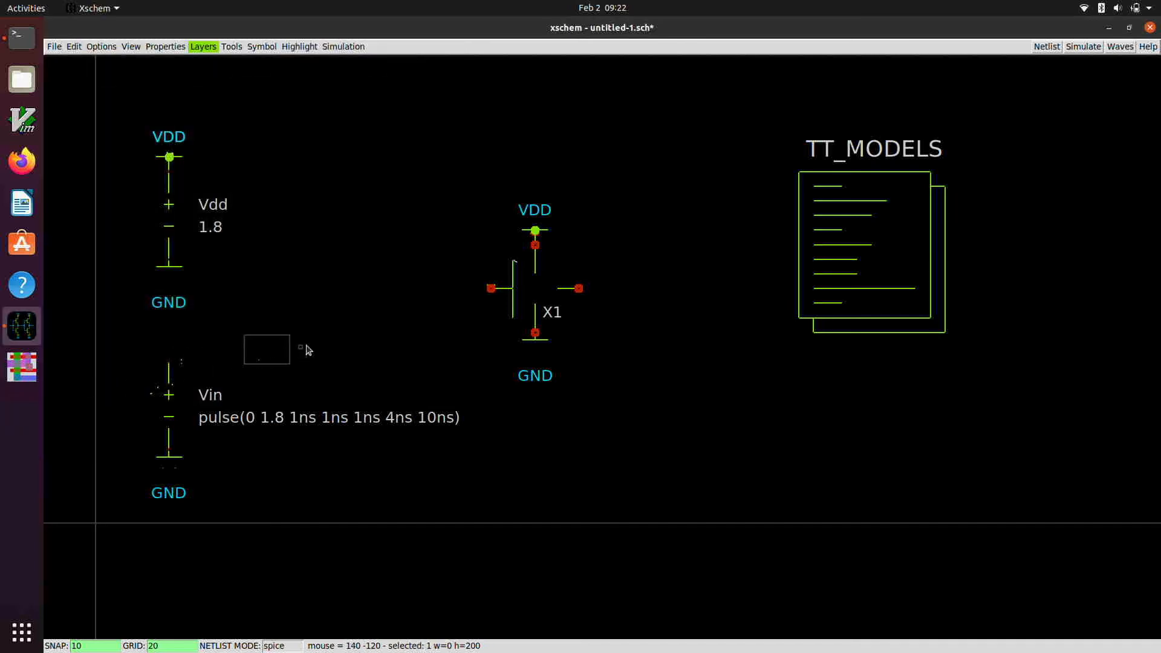
click(469, 294)
Step: Set the label at the buffer's input to lab=Vin
key(q)
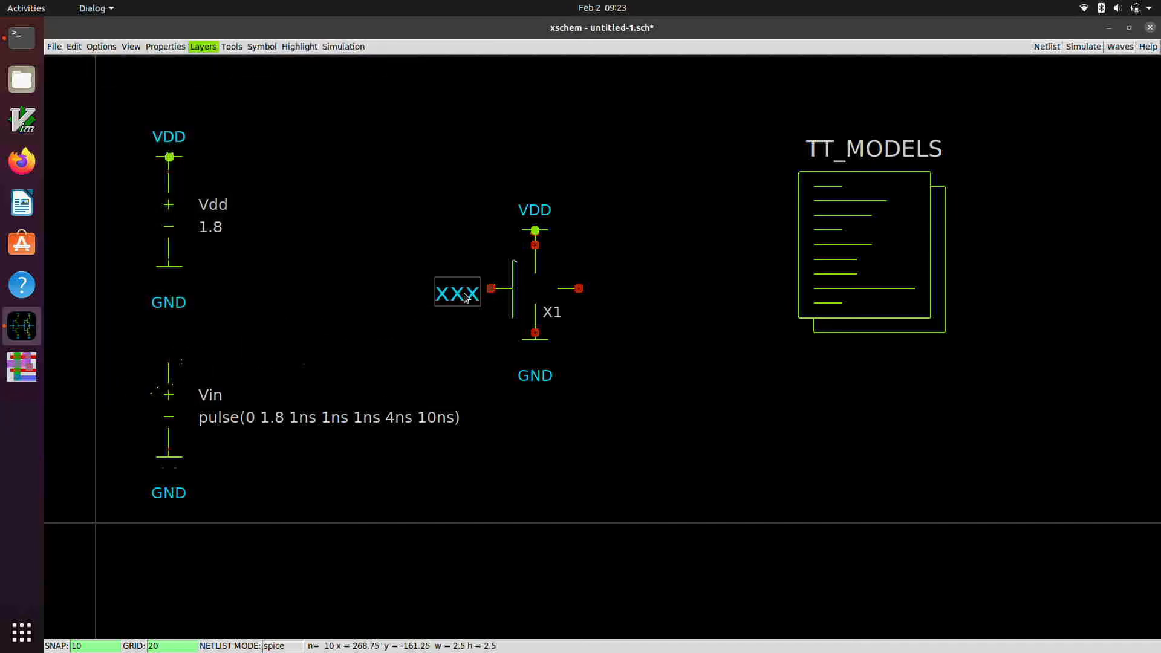
click(620, 350)
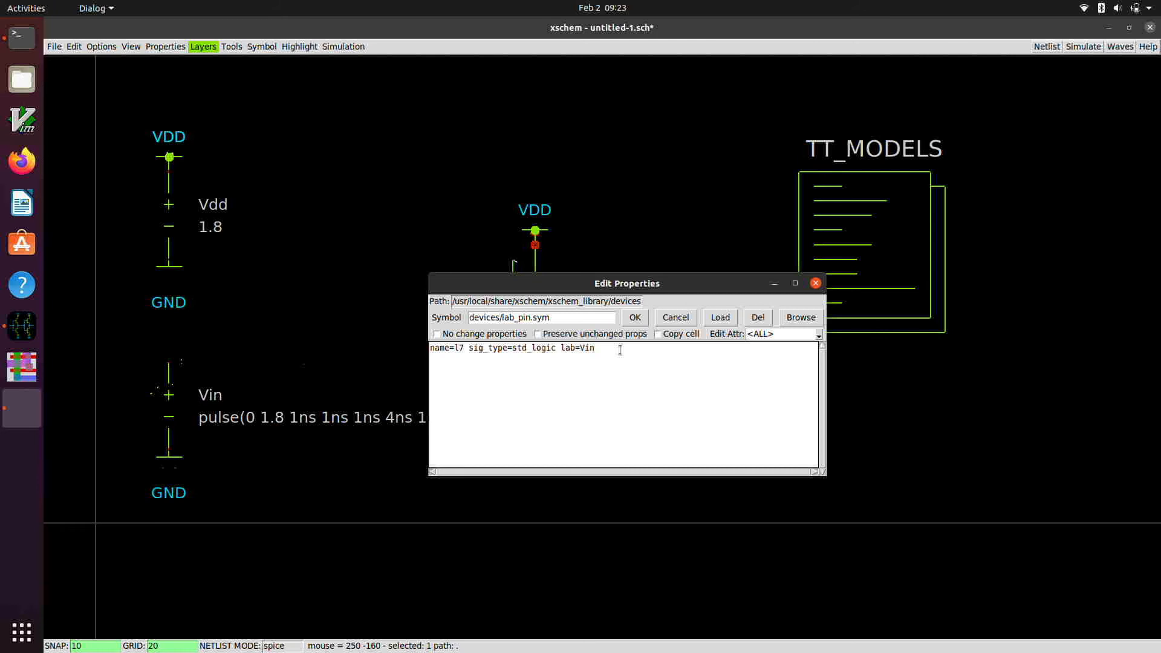
key(shift+Return)
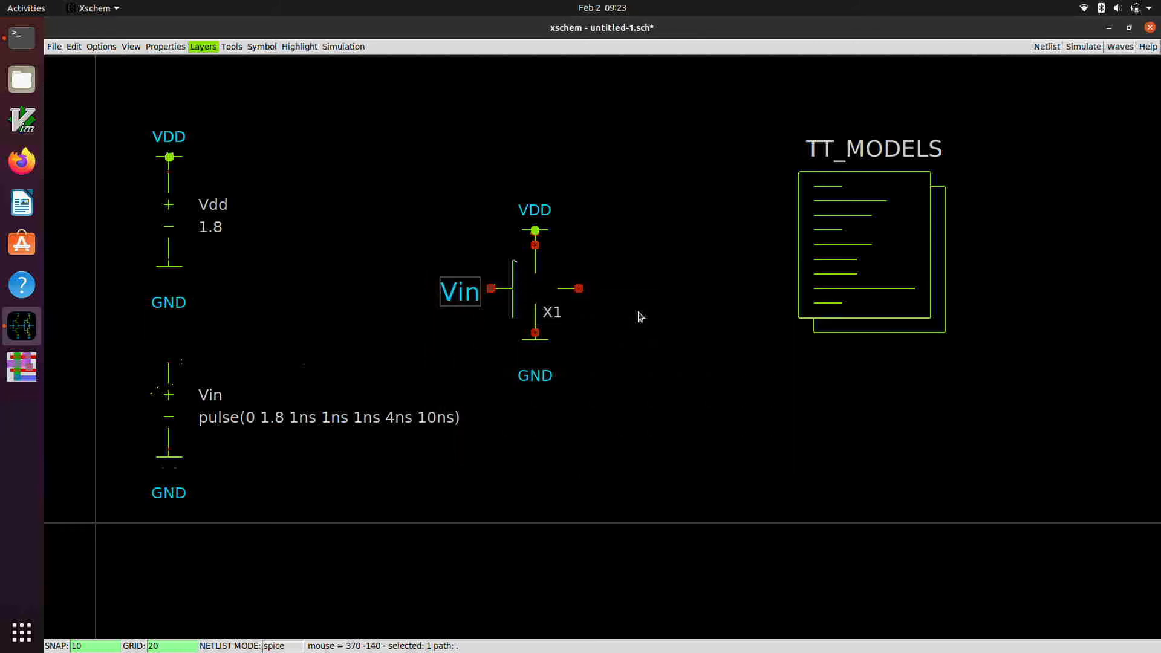
Step: Copy the Vin label onto the upper terminal of the Vin source, flipped so its text extends to the right
click(468, 301)
drag(468, 301, 146, 383)
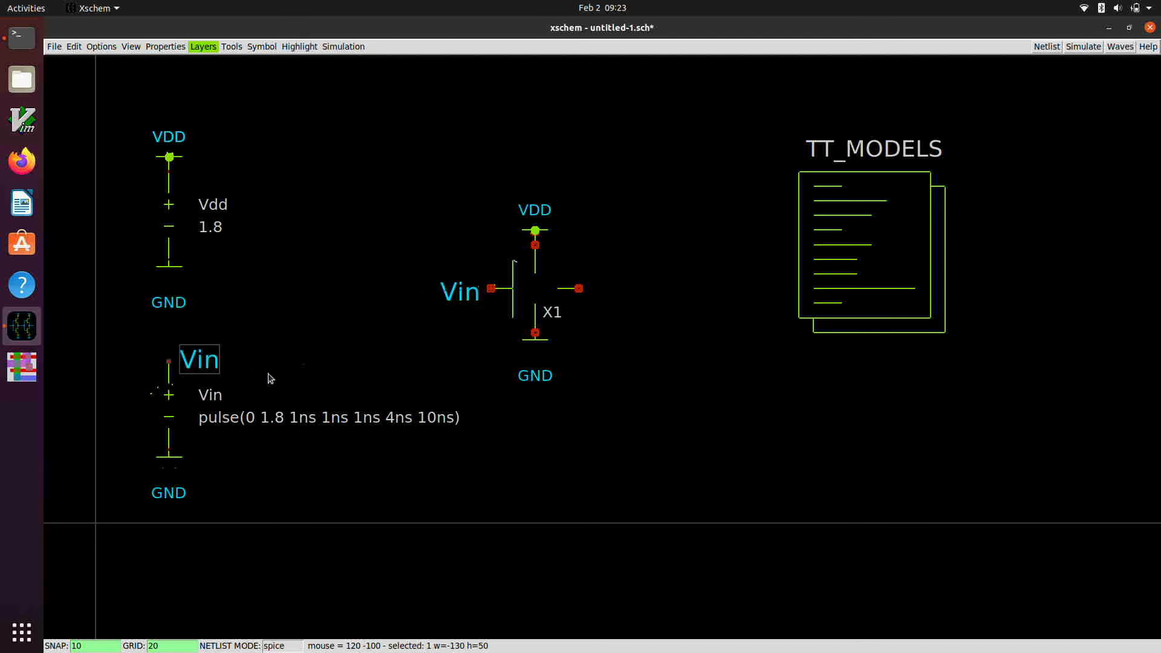
click(280, 376)
scroll(283, 376, down, 1)
scroll(283, 375, up, 1)
click(337, 332)
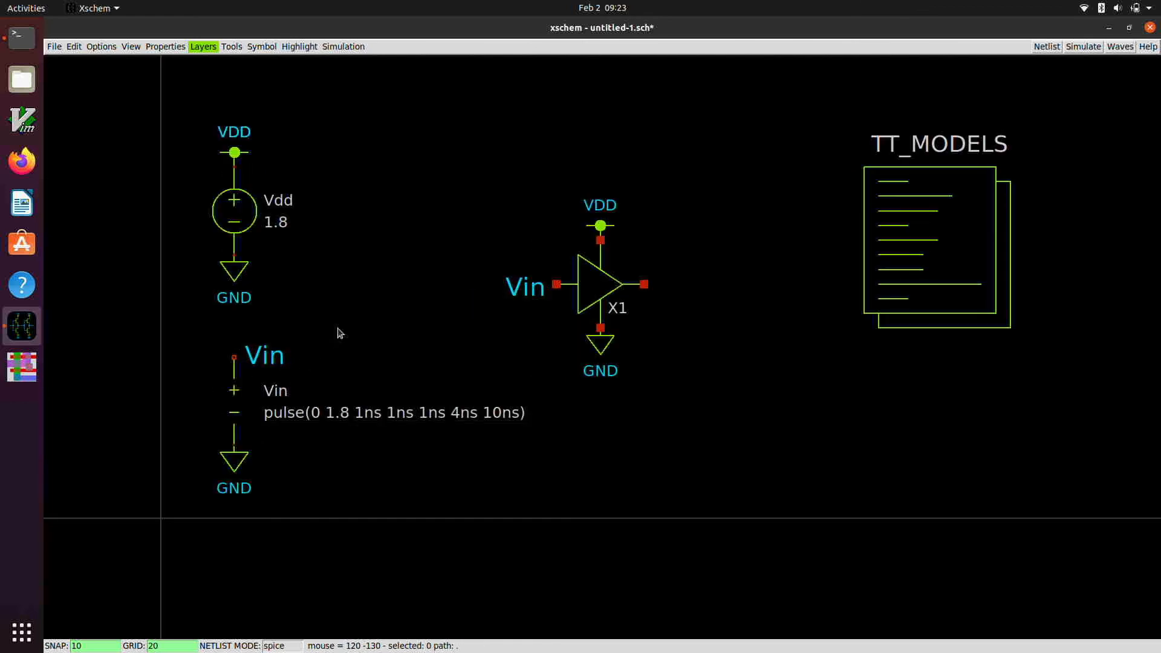
Step: Copy the Vin source's net label to the buffer's output pin and change the copy's label to Vout
click(264, 362)
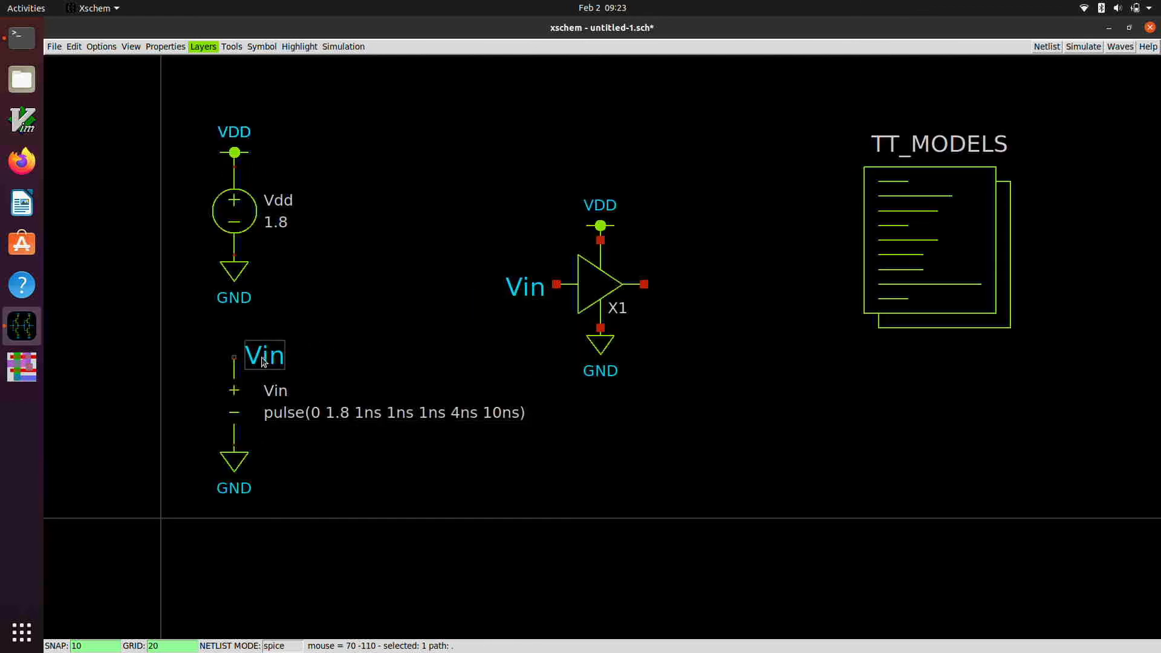
key(c)
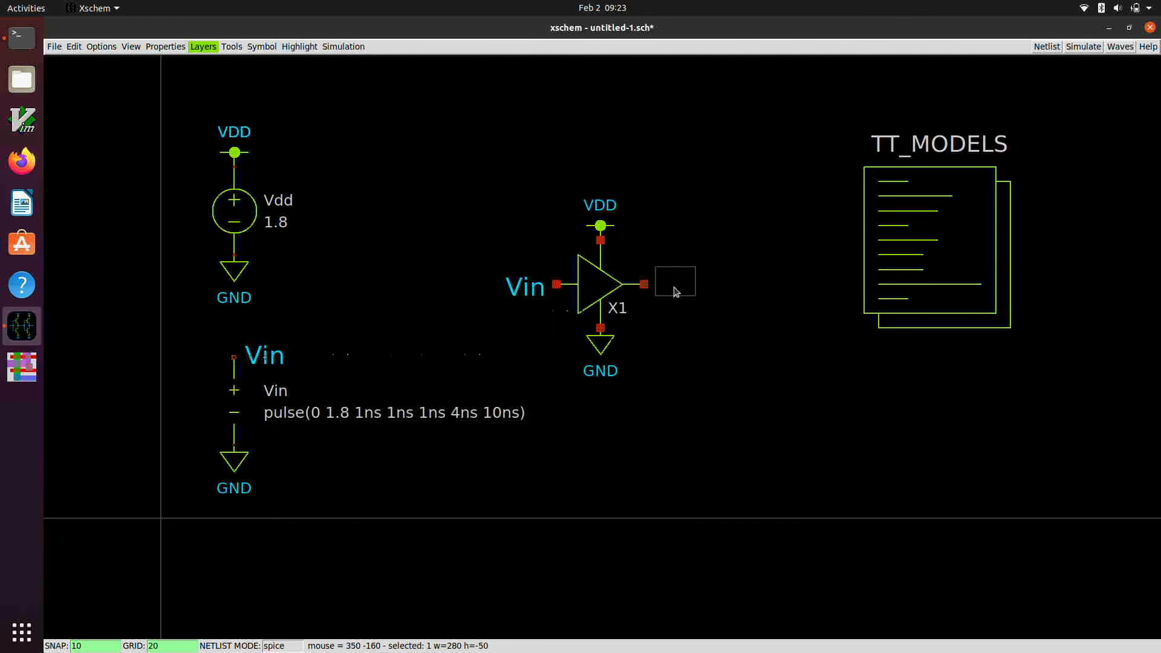
click(676, 292)
key(q)
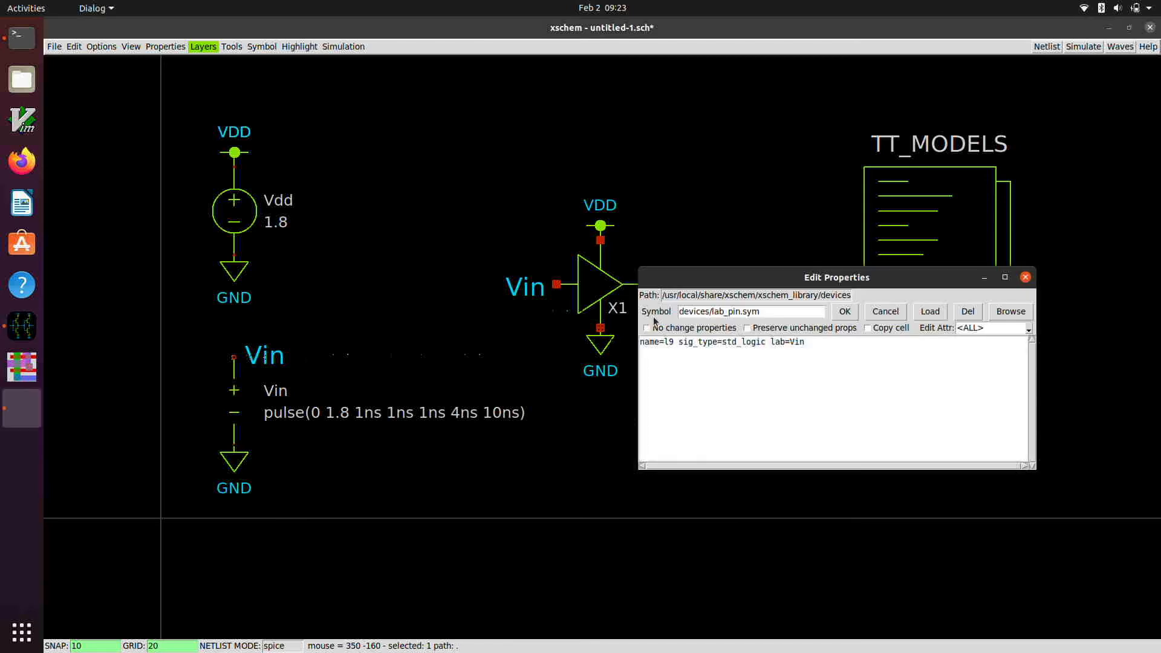
click(826, 347)
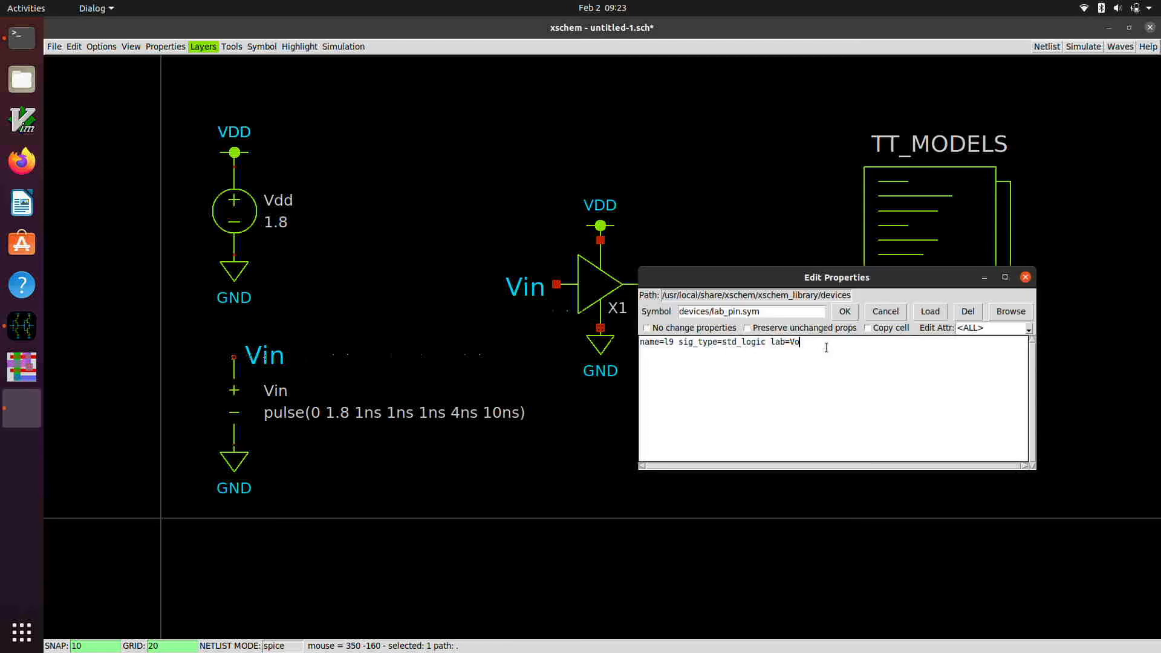
click(846, 313)
click(773, 412)
scroll(738, 406, down, 1)
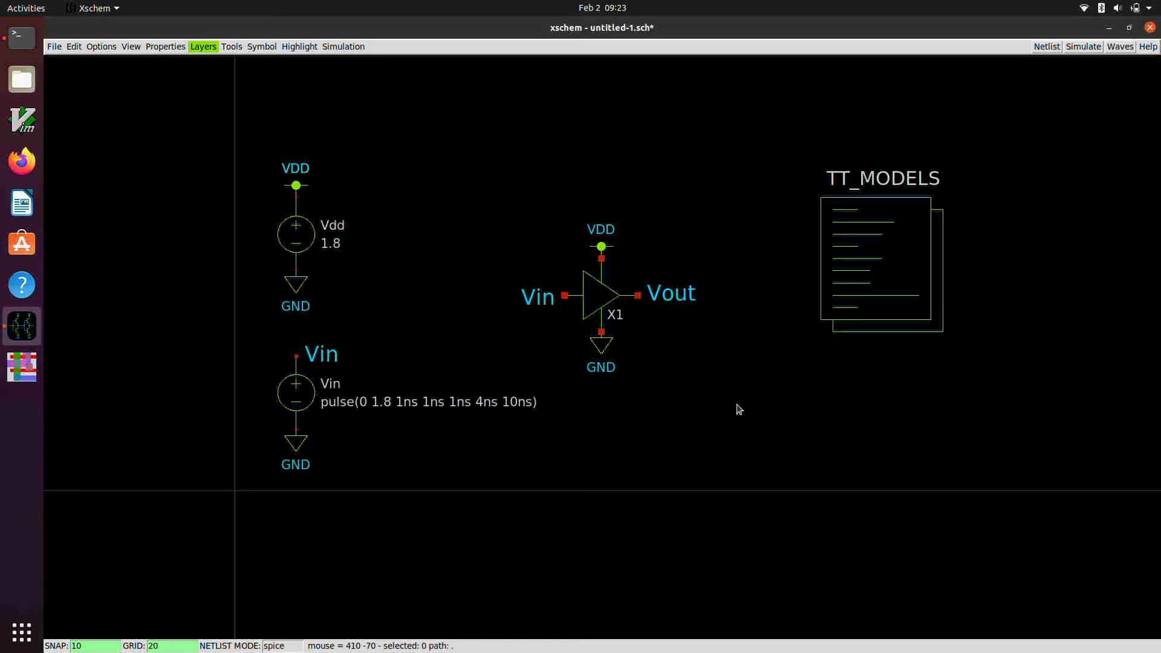
scroll(741, 390, up, 1)
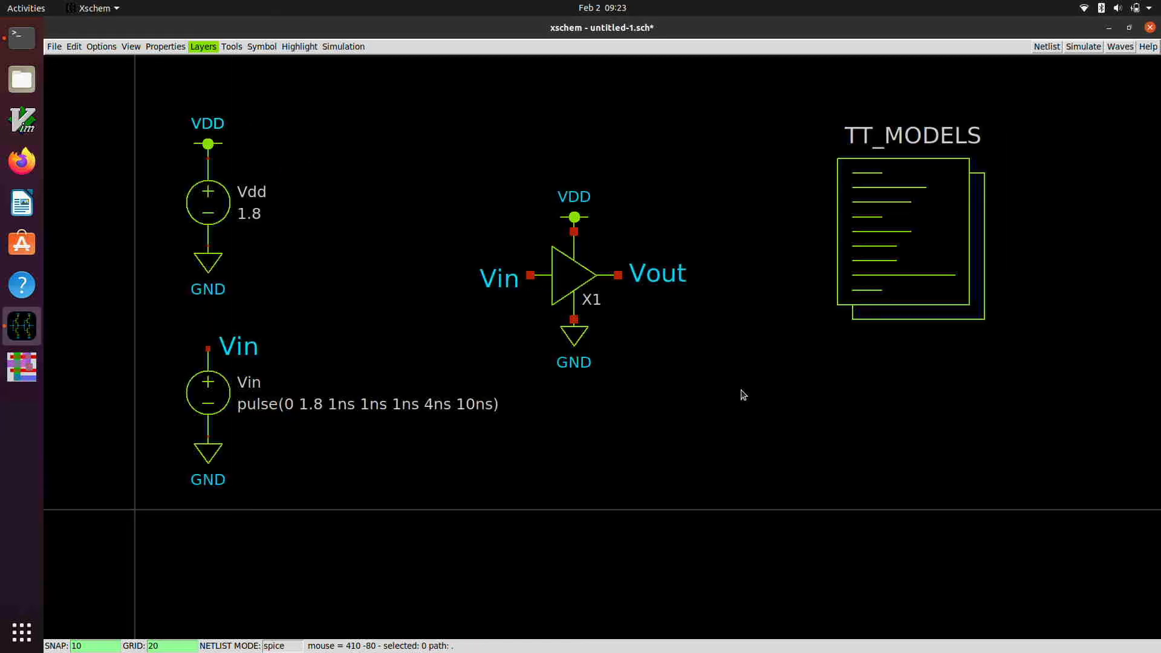
Step: Move the TT_MODELS block about 40 units left and place a code_shown.sym from the devices library below it
click(892, 250)
drag(891, 250, 821, 248)
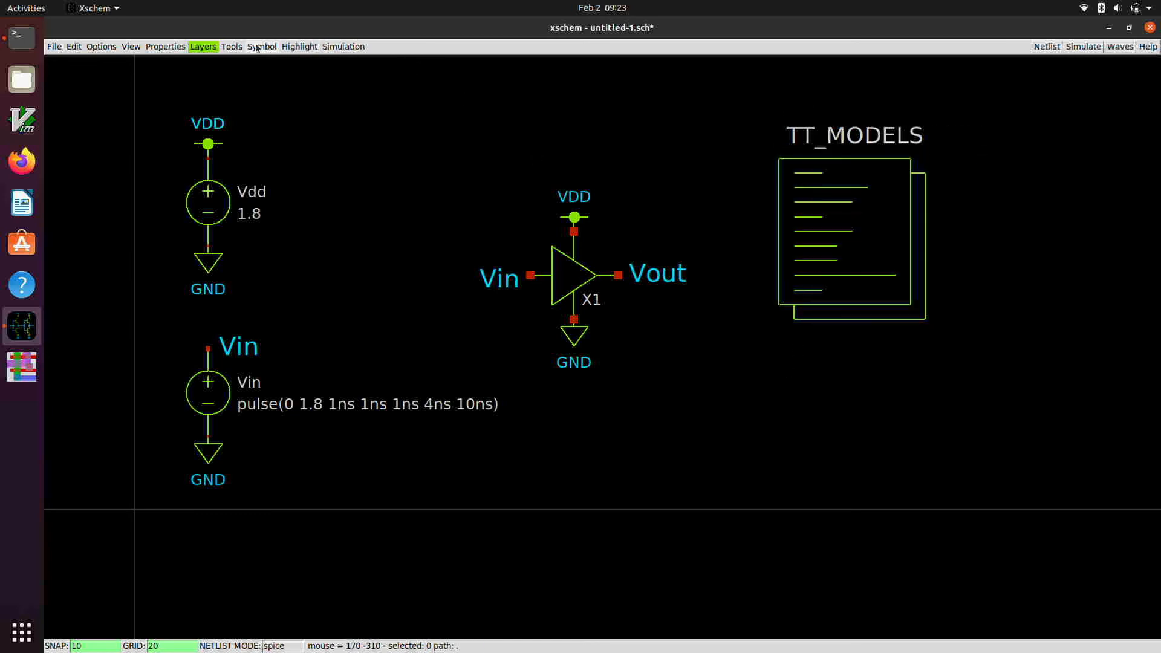
click(232, 48)
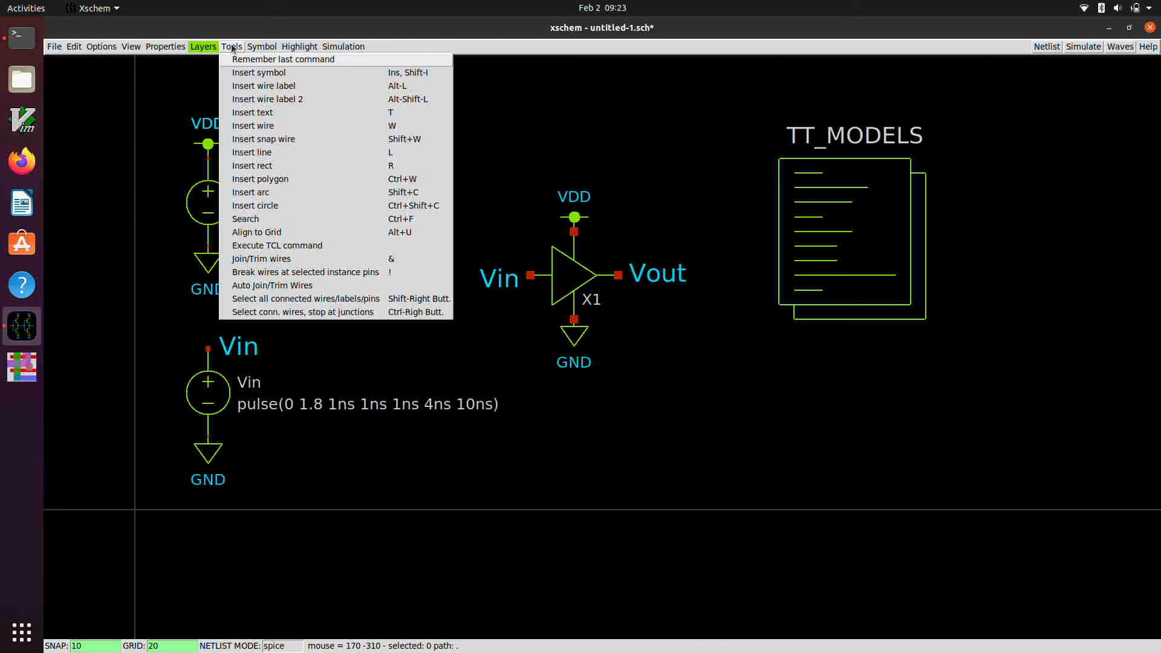
click(253, 76)
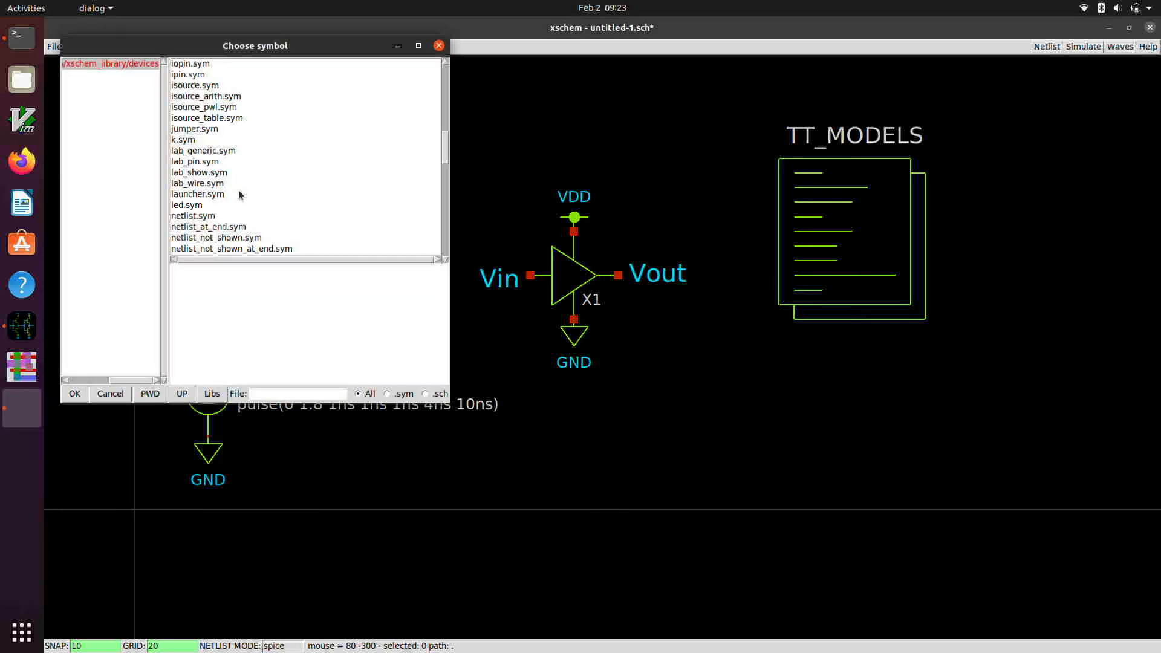
scroll(239, 194, up, 10)
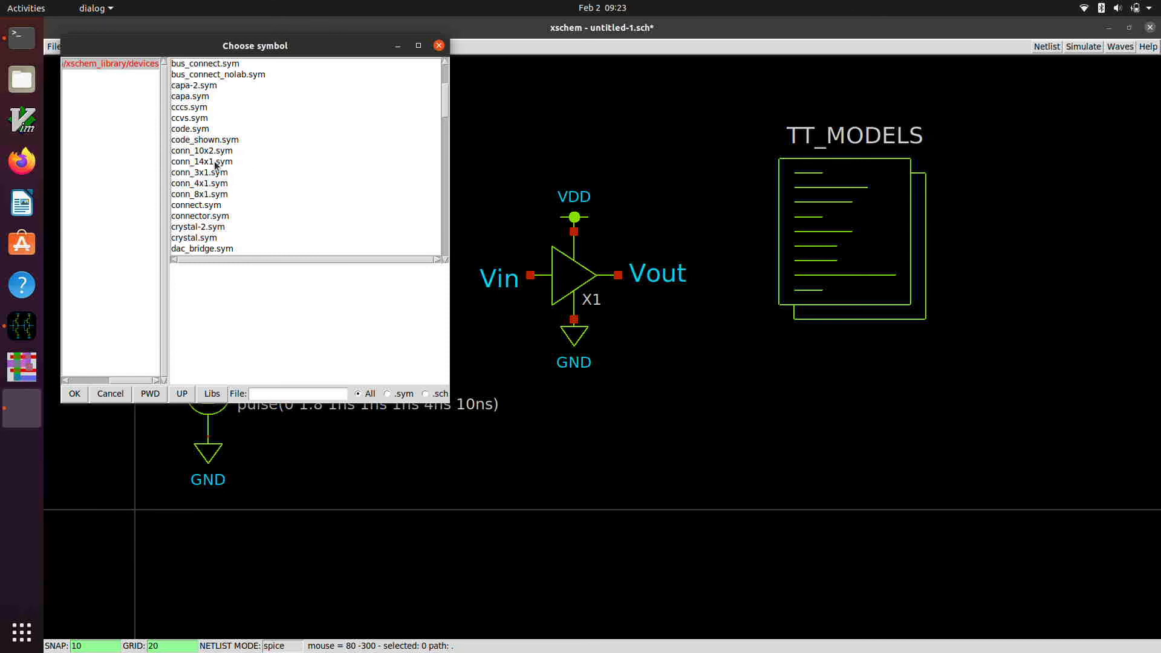
click(198, 141)
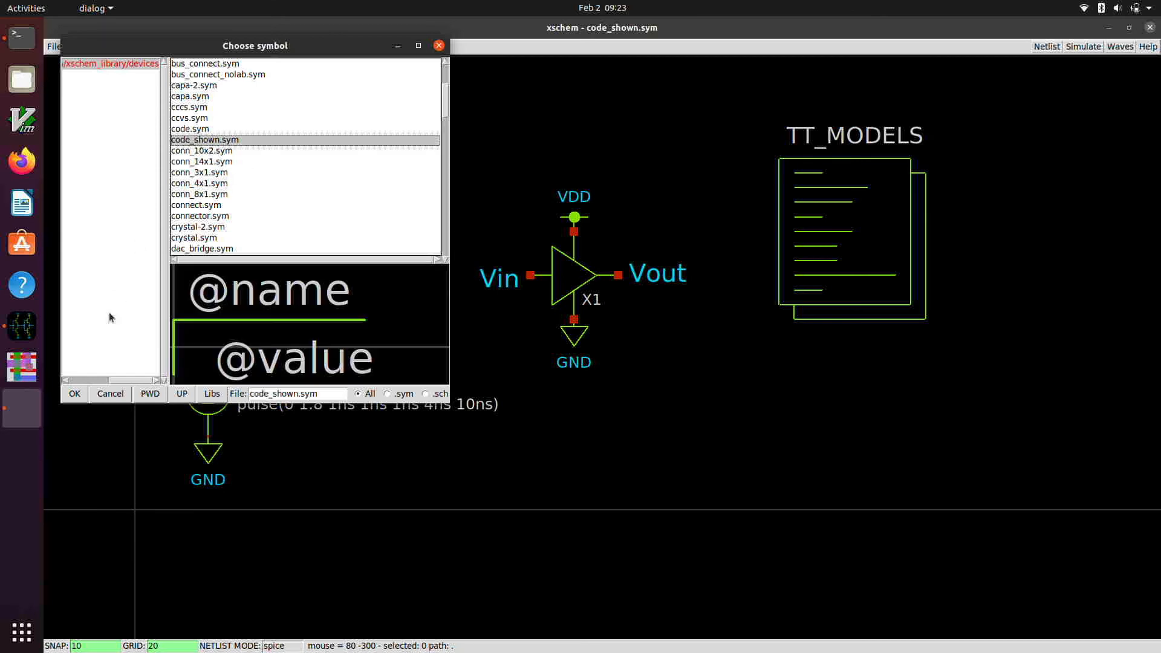
click(78, 392)
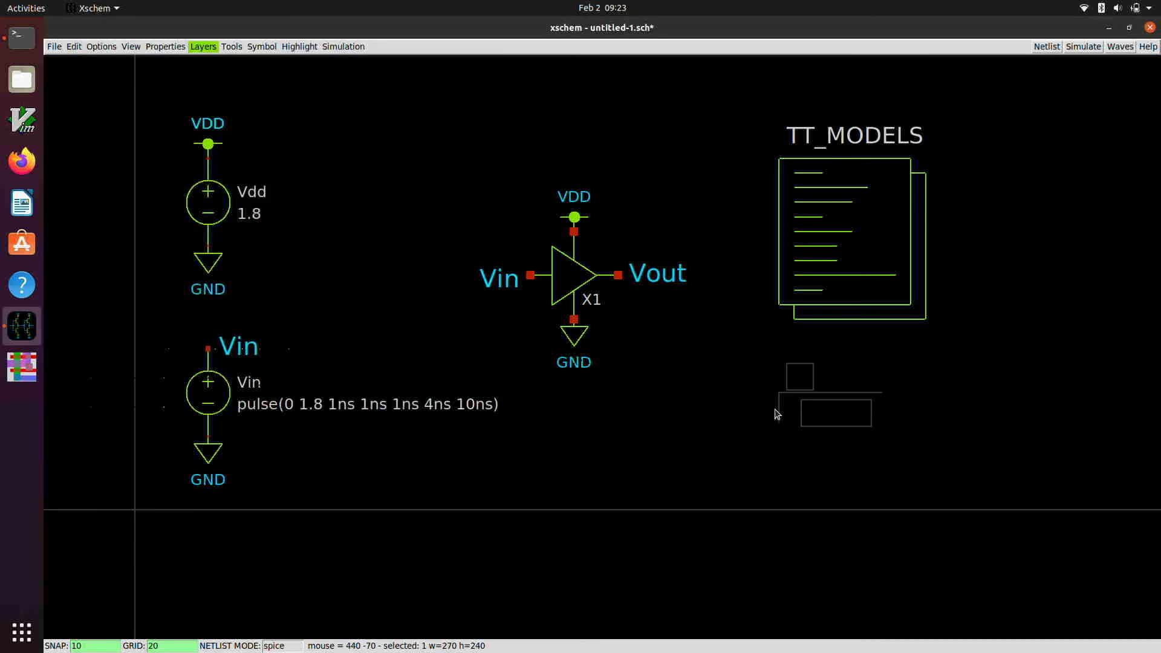
click(777, 414)
Step: Open the new code block's properties and change its name to SPICE
double_click(804, 395)
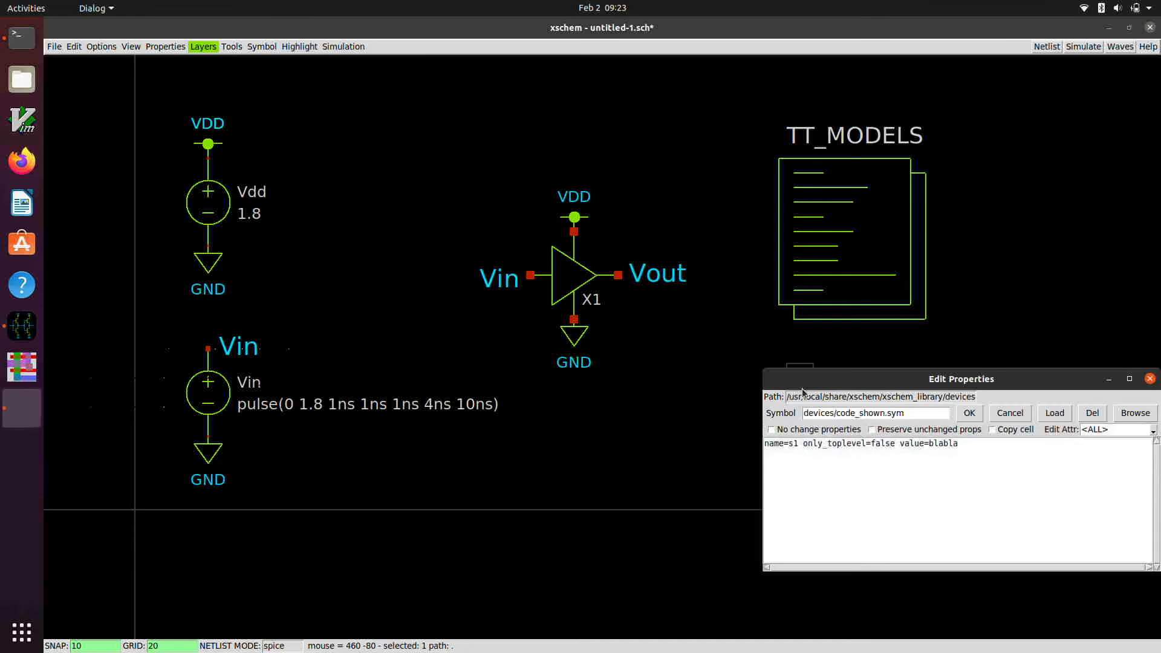
click(802, 443)
key(BackSpace)
key(BackSpace)
text(SPICE)
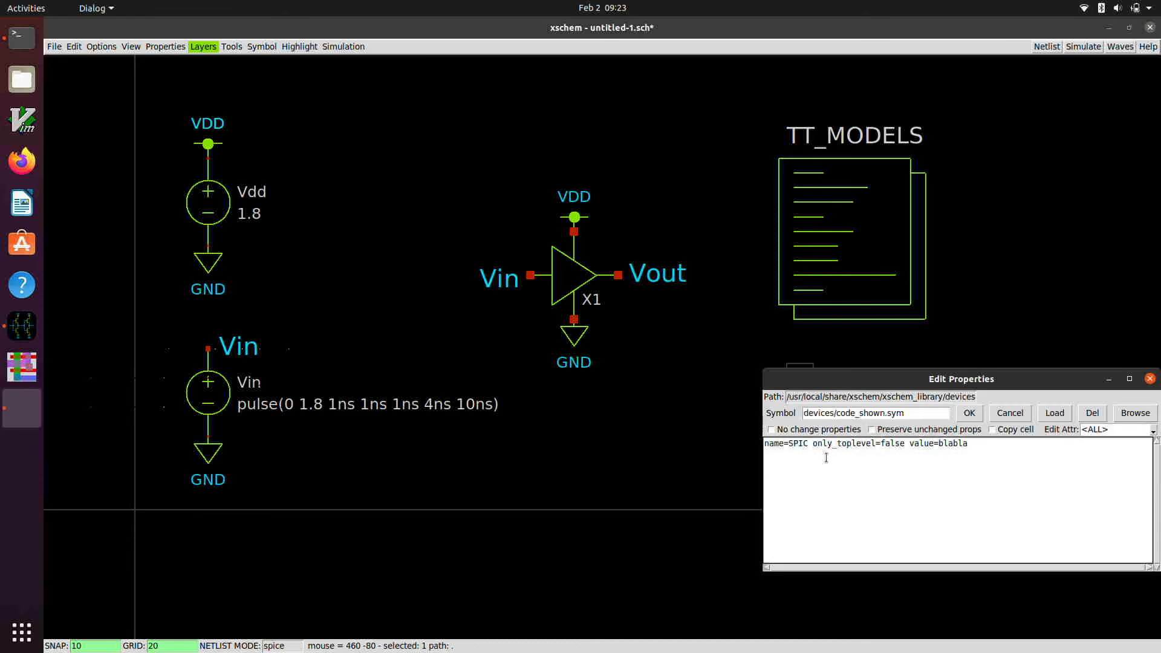
Step: Set the SPICE block's value to the quoted two-line text ".tran 0.01n 1u" and ".save all", and apply the properties
click(993, 453)
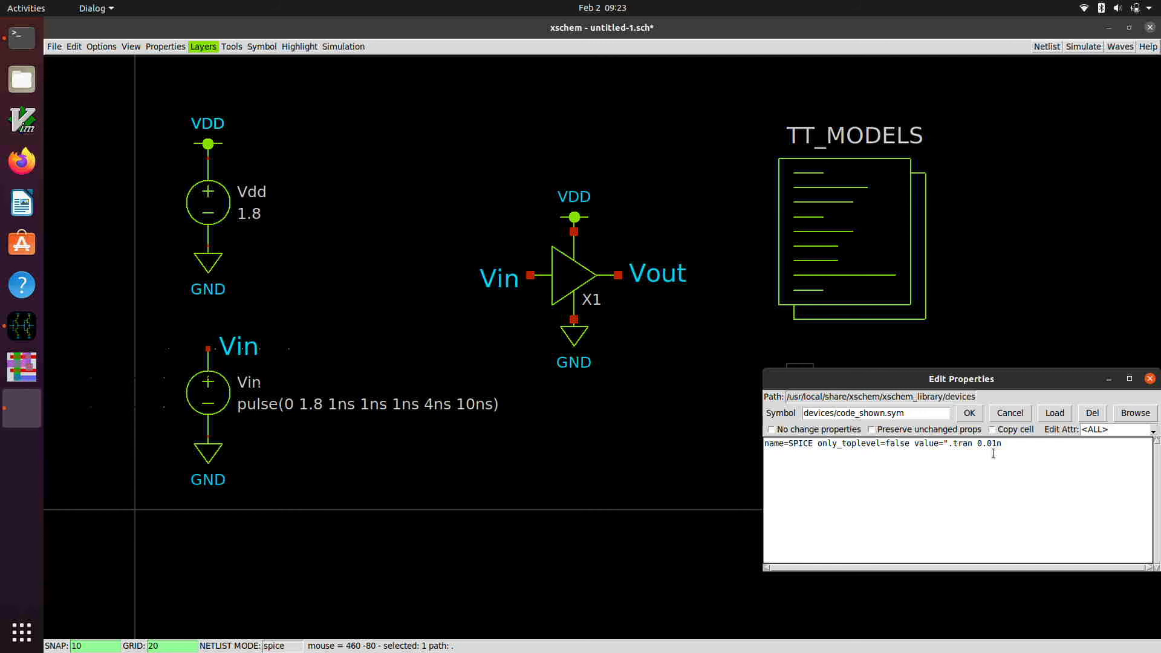
text(1u )
text(.saveall)
key(BackSpace)
key(BackSpace)
key(BackSpace)
text(all")
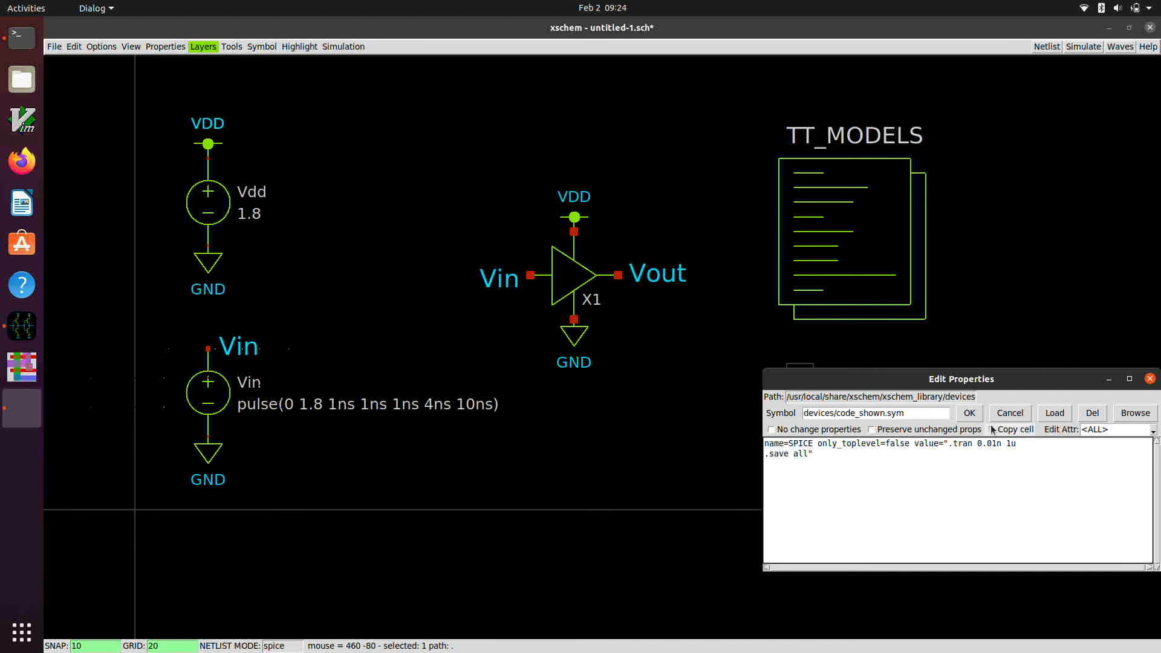
click(970, 413)
click(903, 495)
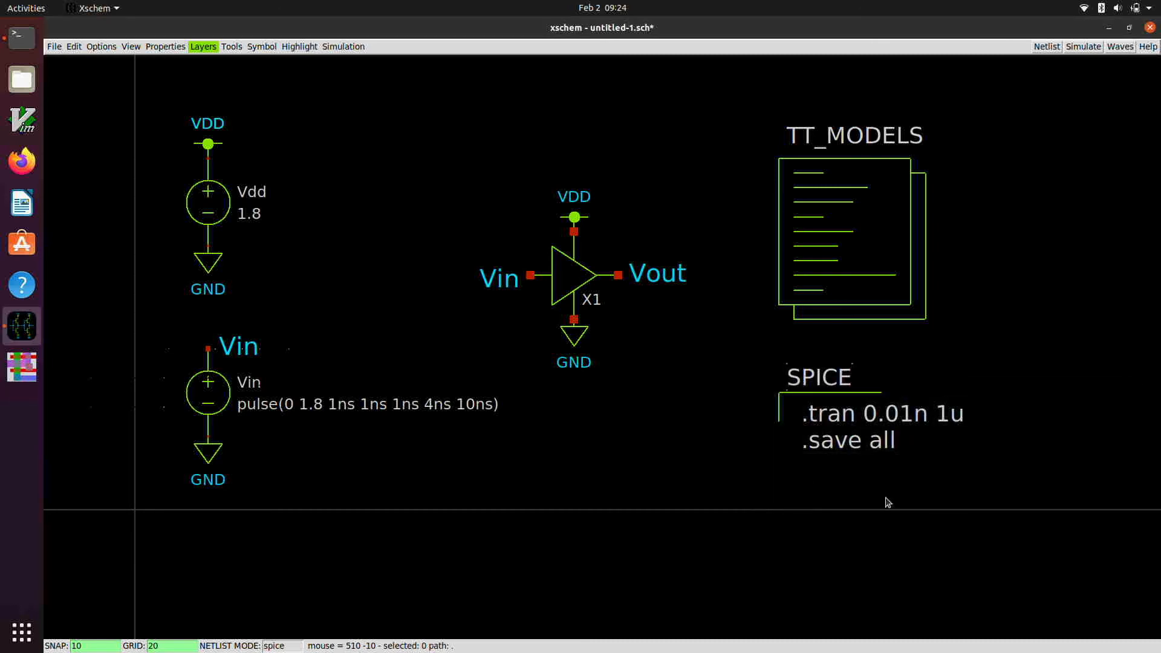
Step: Save the schematic as buffer_tran.sch in the inverter_tutorial folder
scroll(786, 482, down, 1)
scroll(788, 484, up, 1)
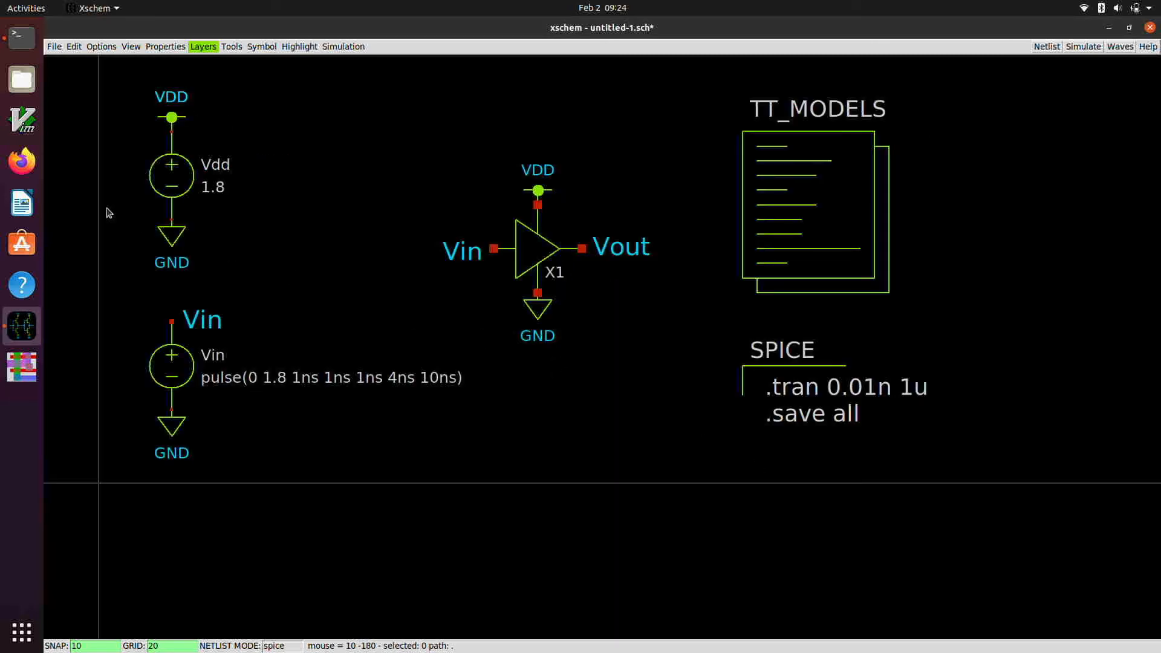
click(54, 47)
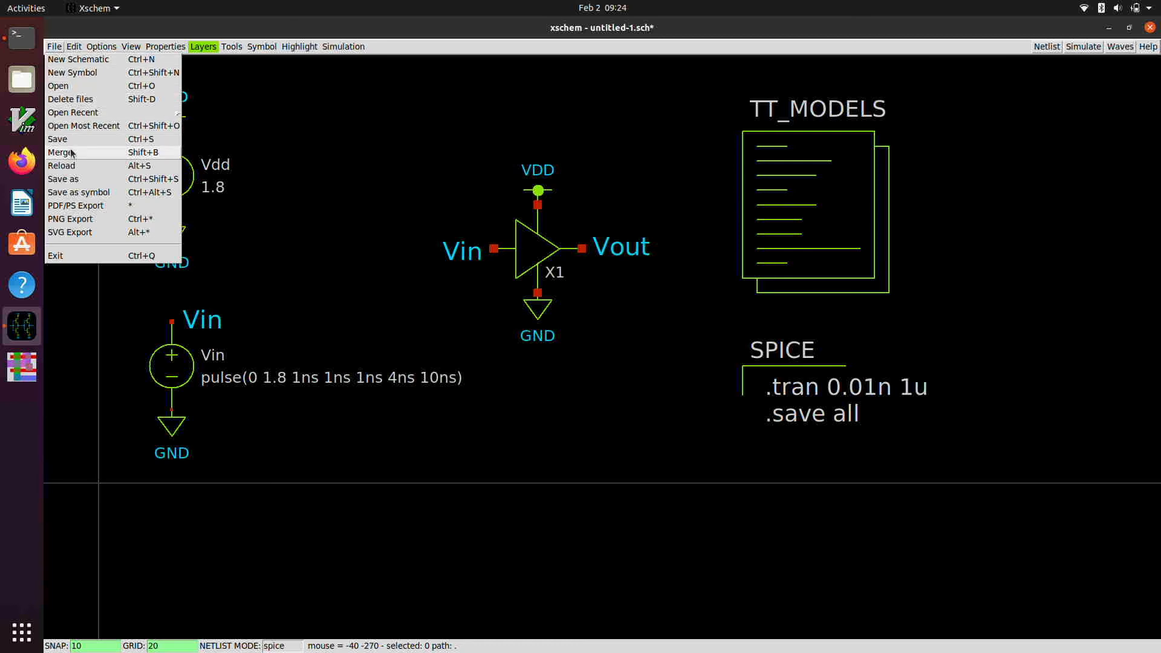
click(71, 179)
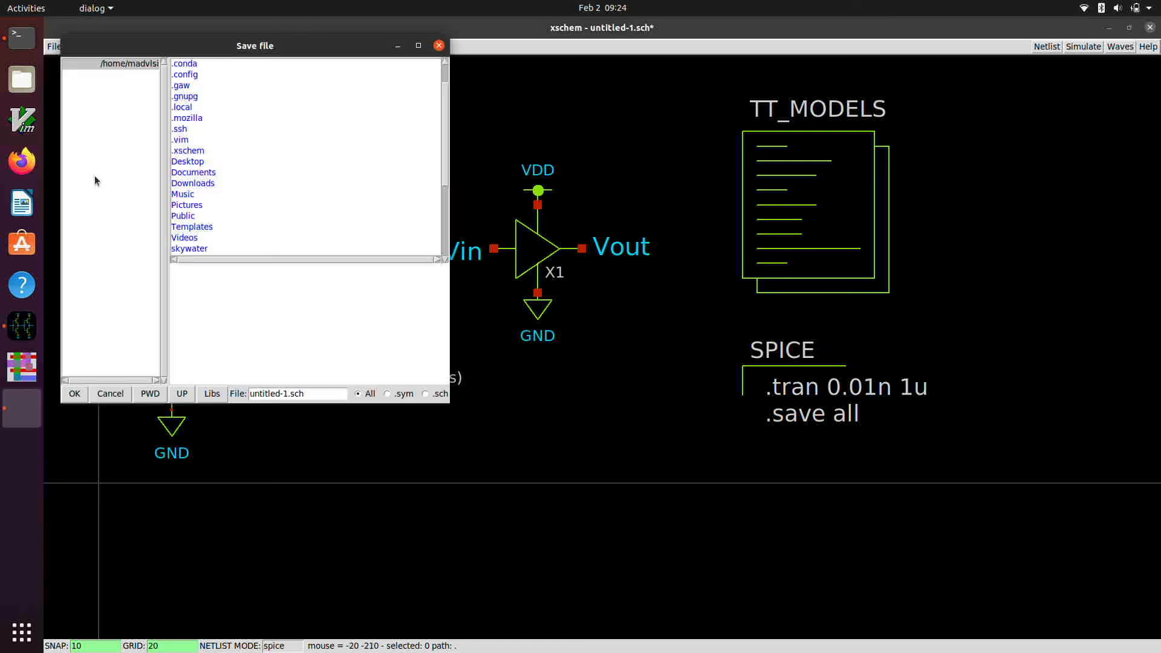
click(149, 393)
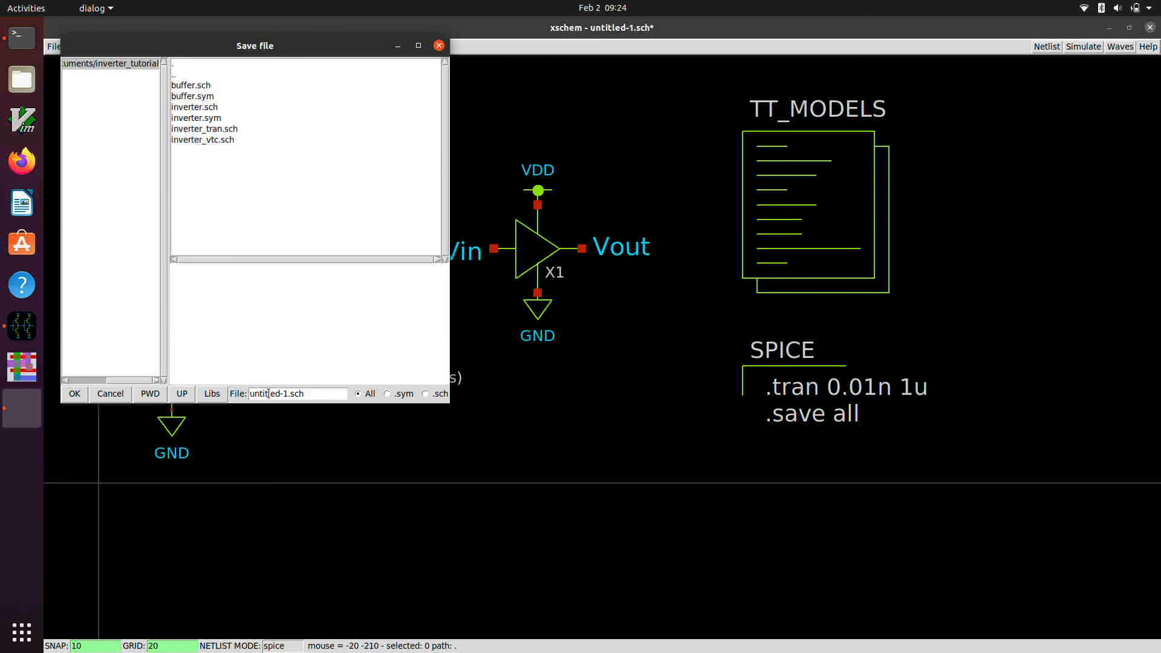
drag(288, 394, 235, 388)
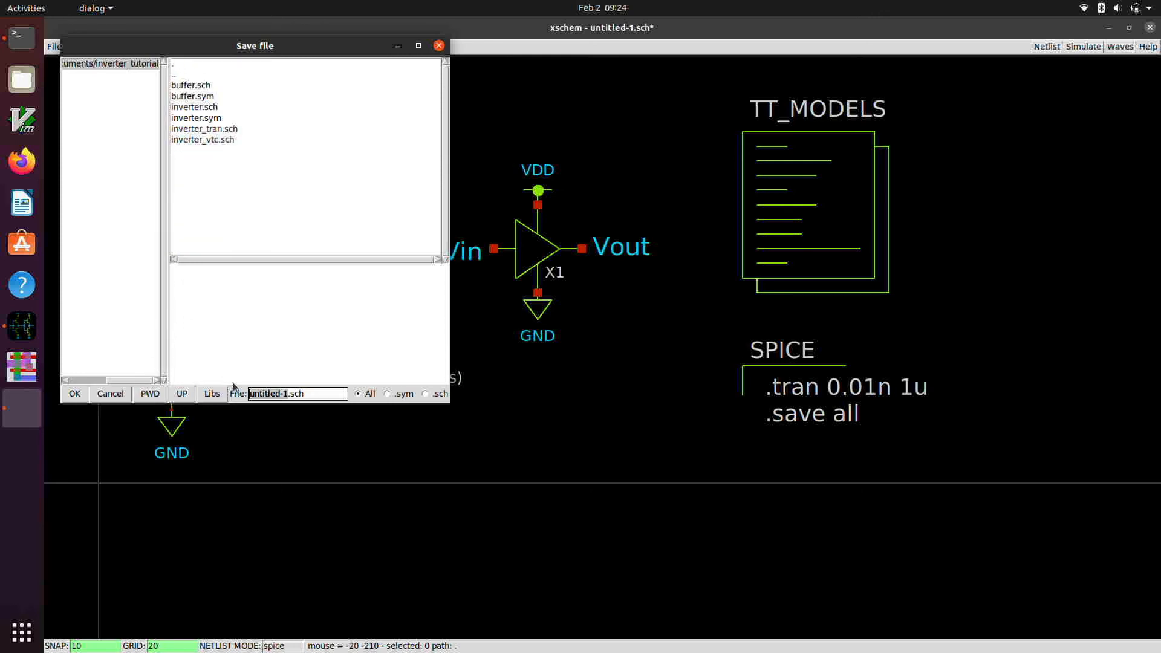
text(buffer_tran)
click(71, 394)
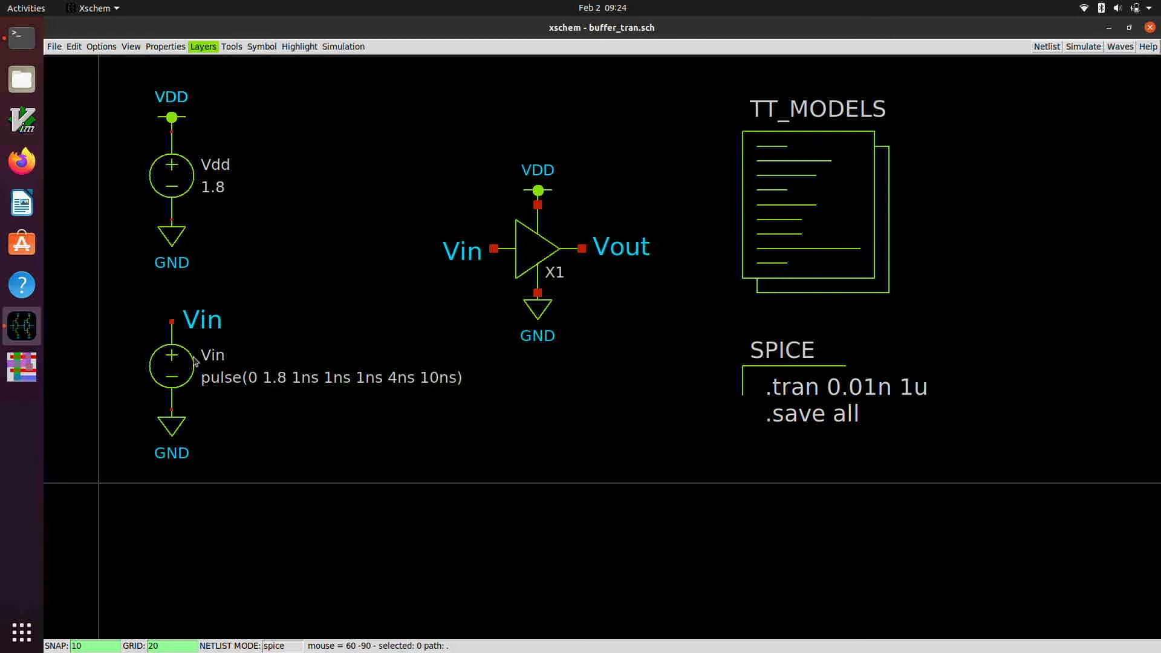
key(f)
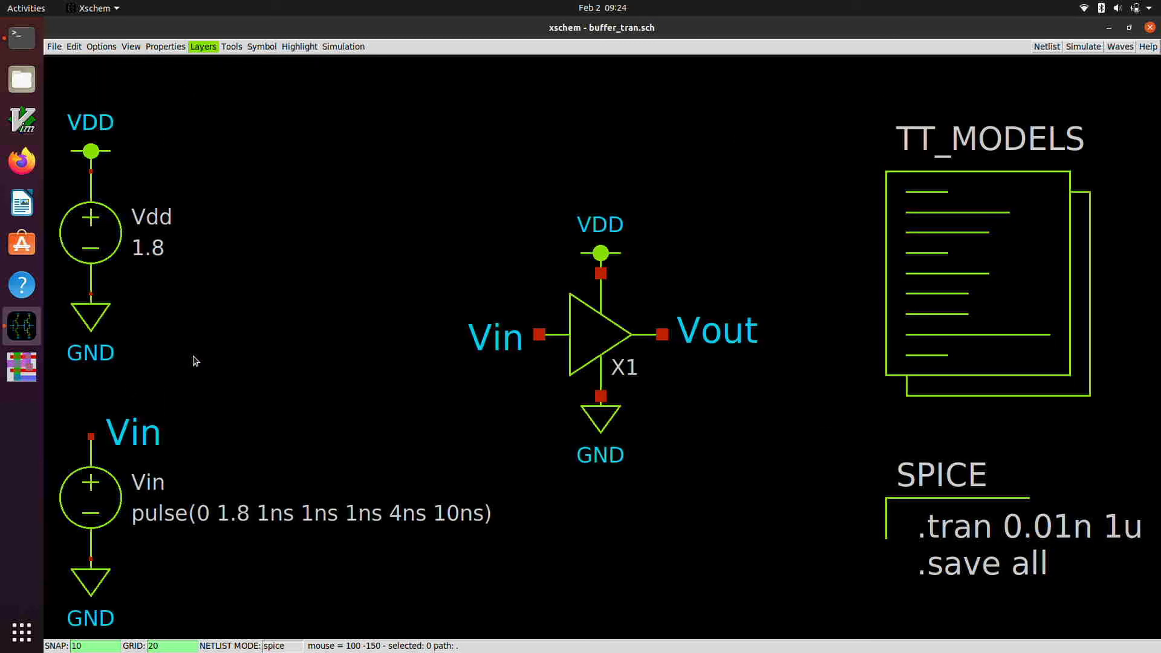
double_click(640, 336)
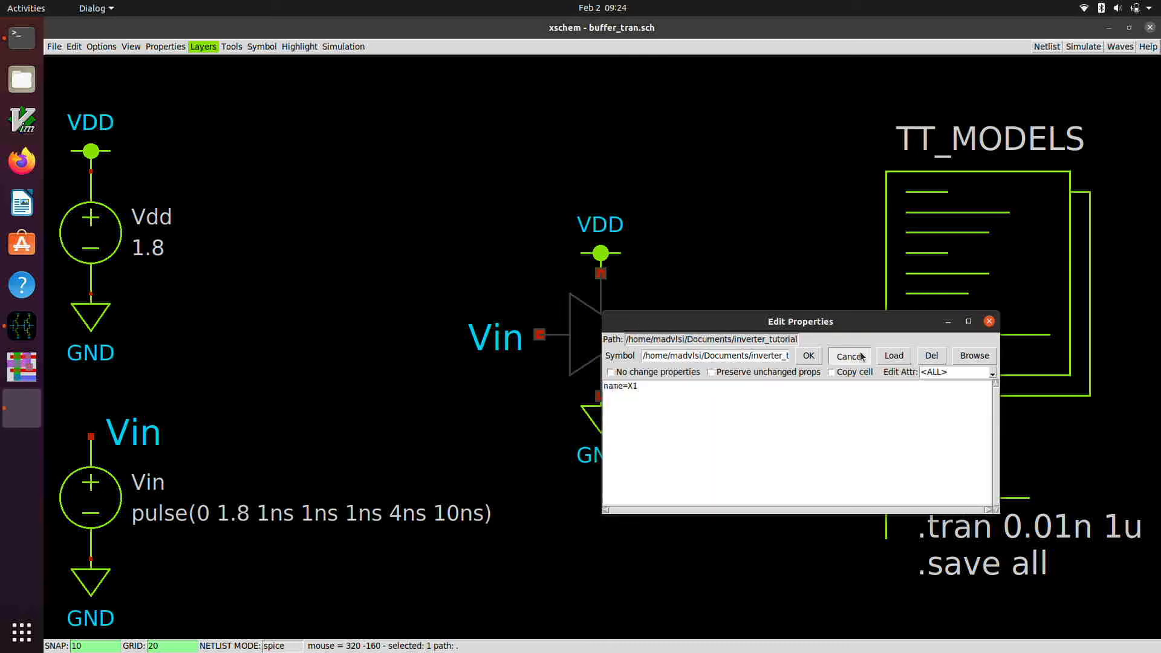
click(829, 356)
Step: Descend into the buffer X1's schematic to view its internal circuit, and return to the test schematic
click(588, 329)
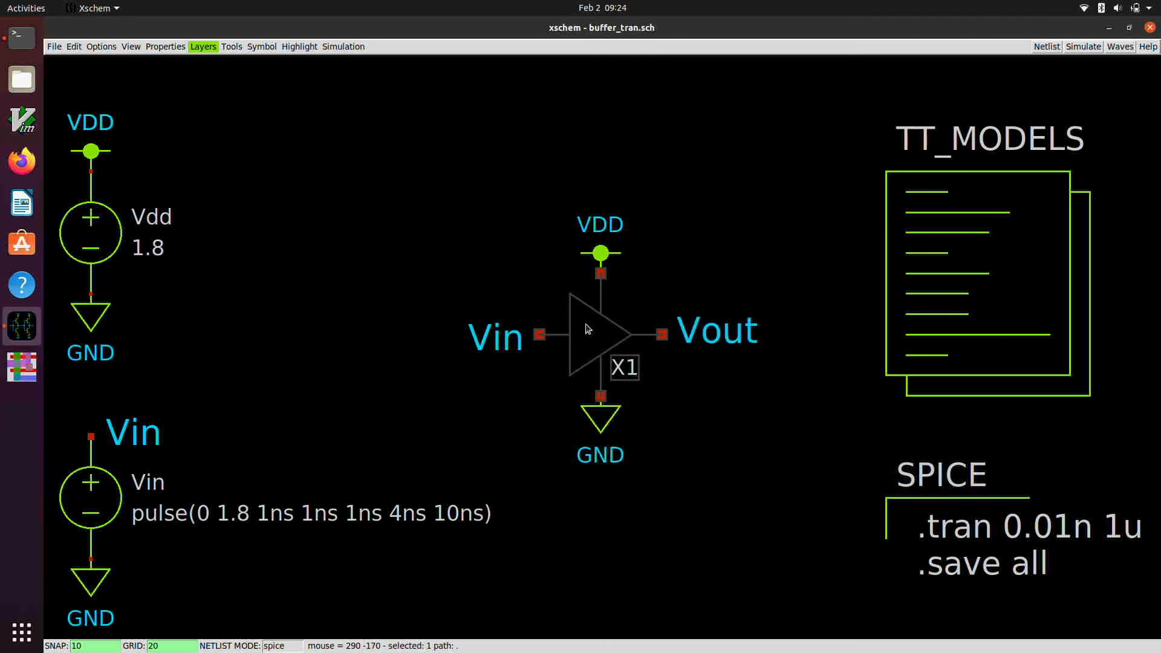
key(e)
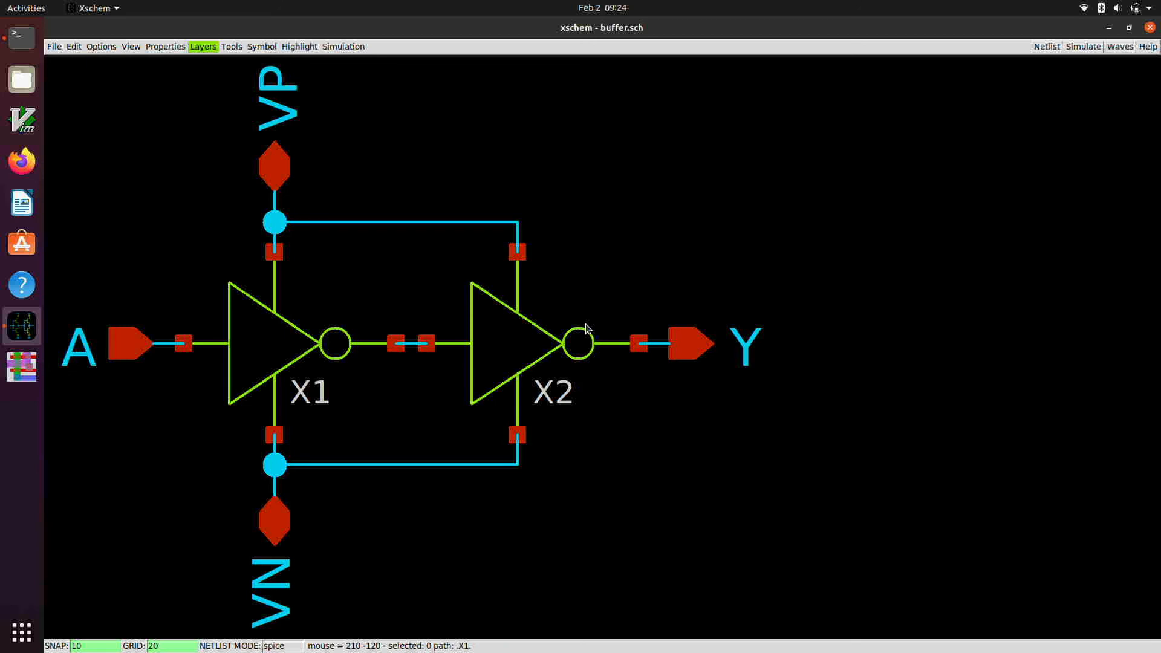
key(ctrl+e)
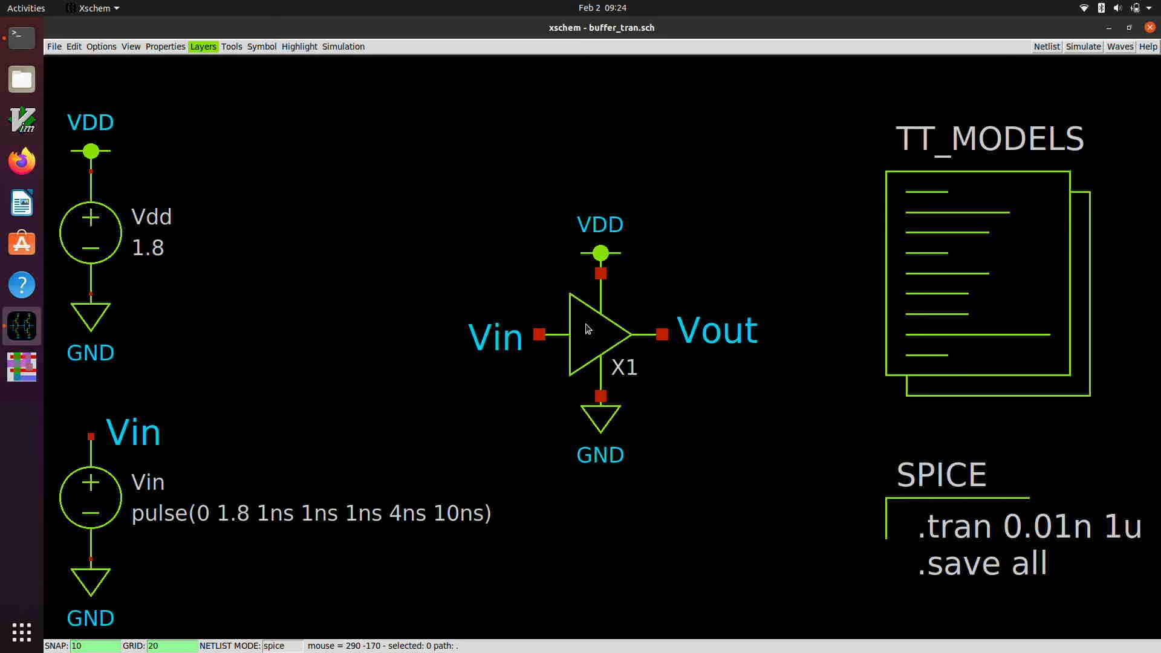
Step: Descend through the buffer X1 into its first inverter's transistor schematic, and return to the top-level test schematic
click(592, 328)
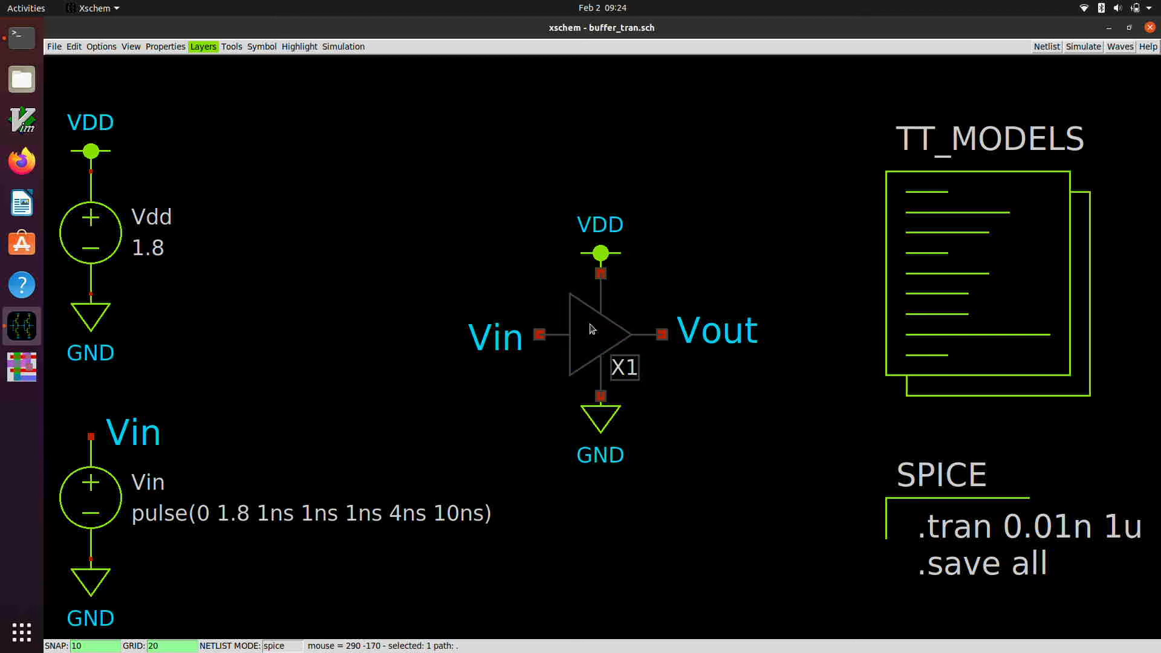
key(e)
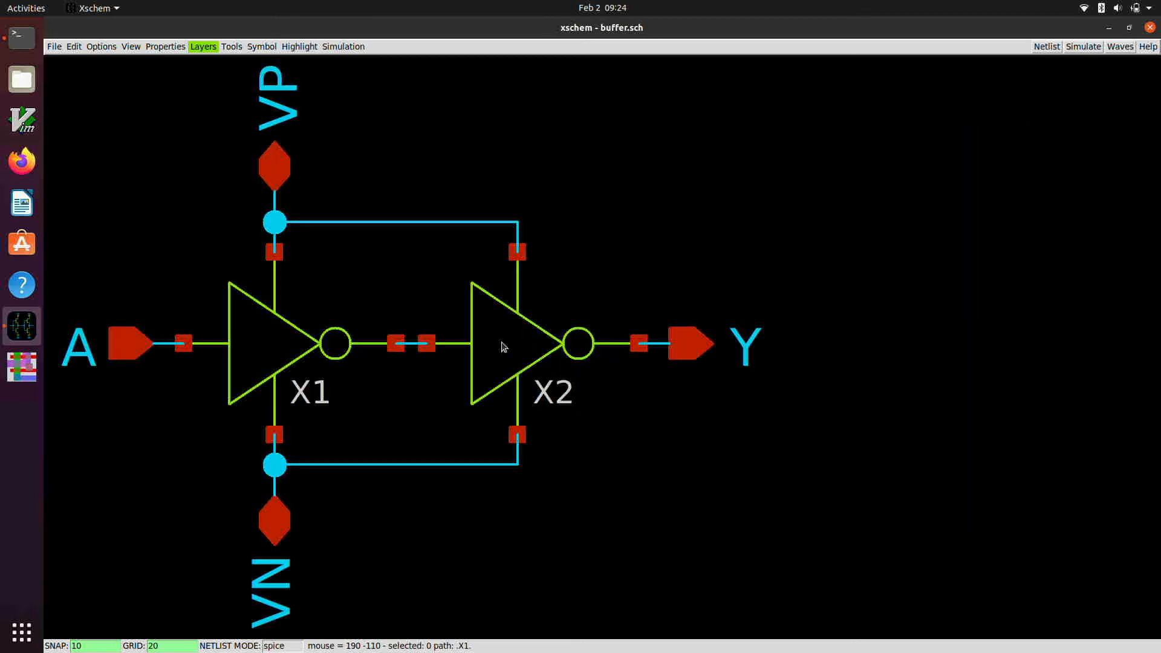
click(297, 354)
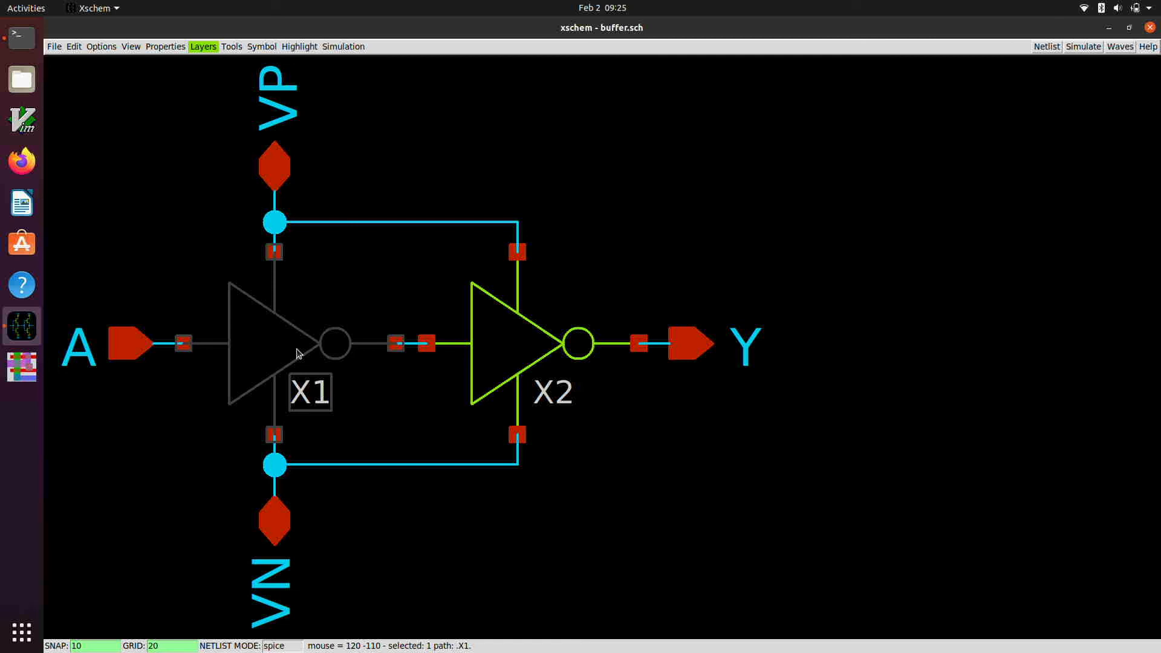
key(e)
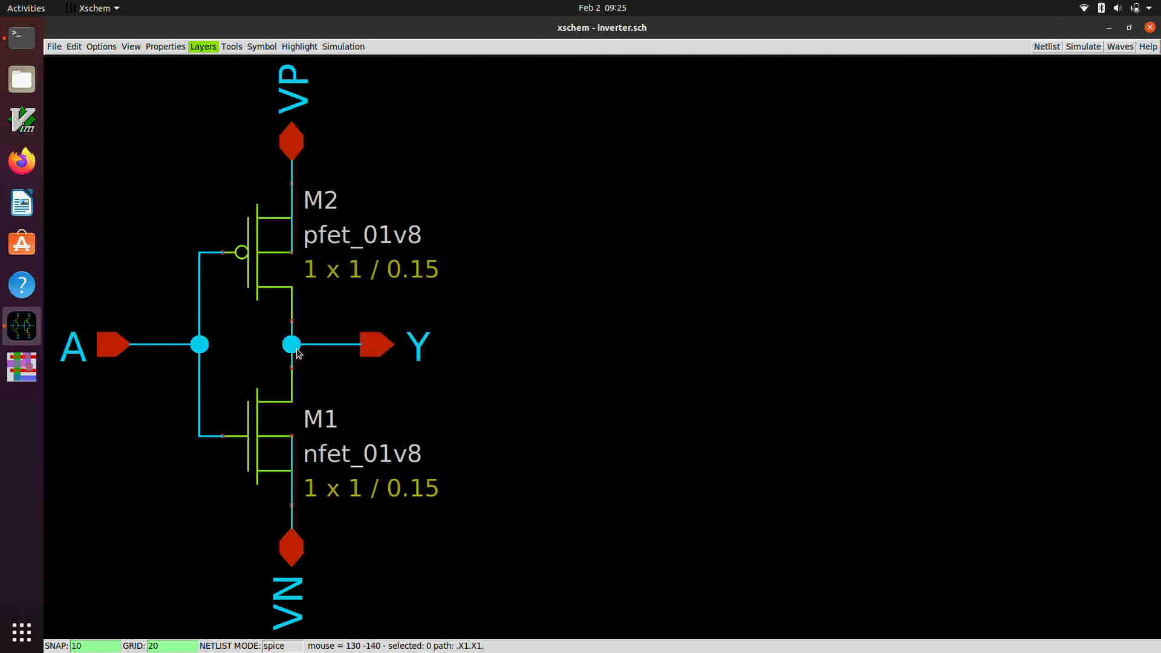
key(ctrl+e)
key(ctrl+e)
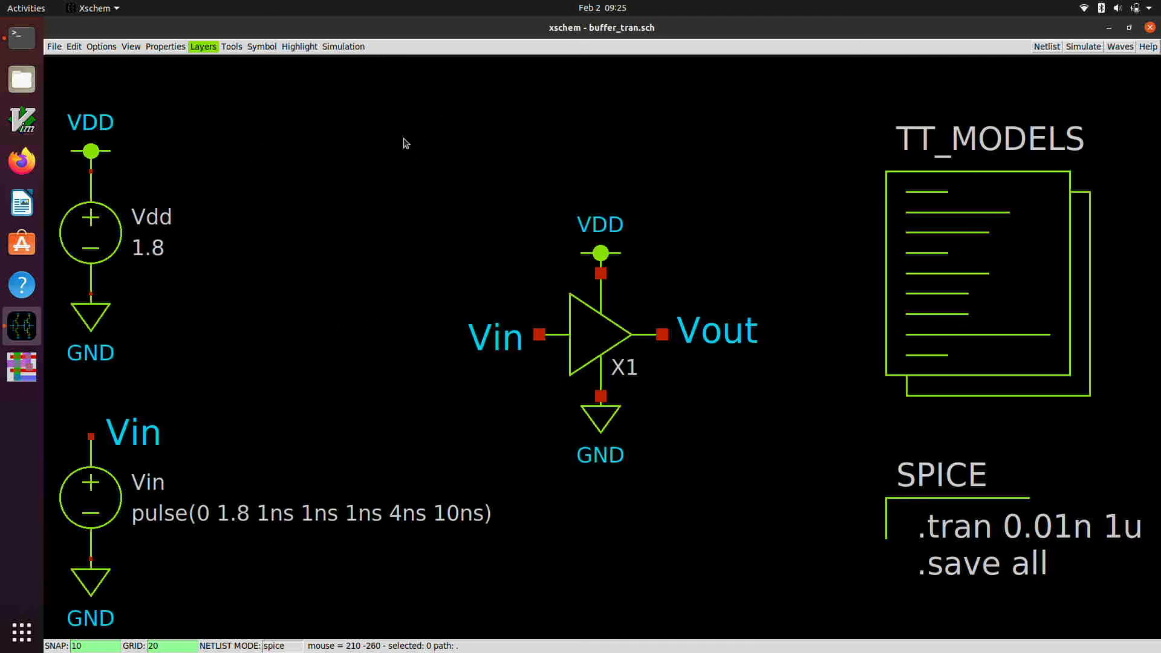
Step: Generate the netlist of the test schematic and un-highlight all nets and pins
drag(398, 132, 779, 495)
key(n)
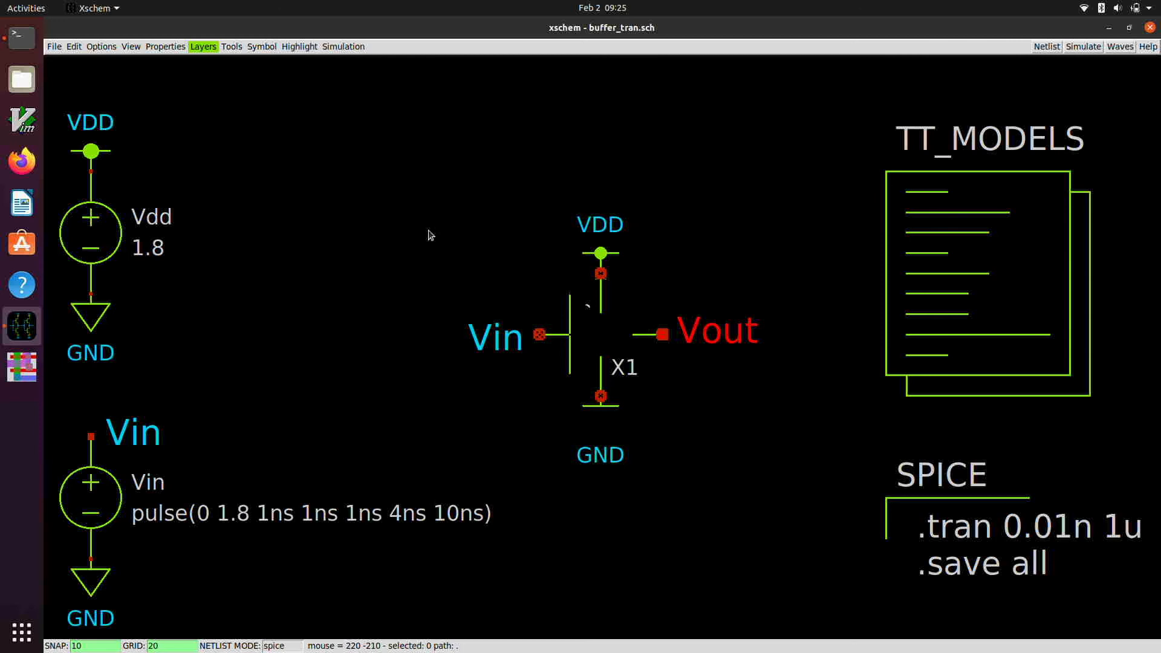
click(714, 348)
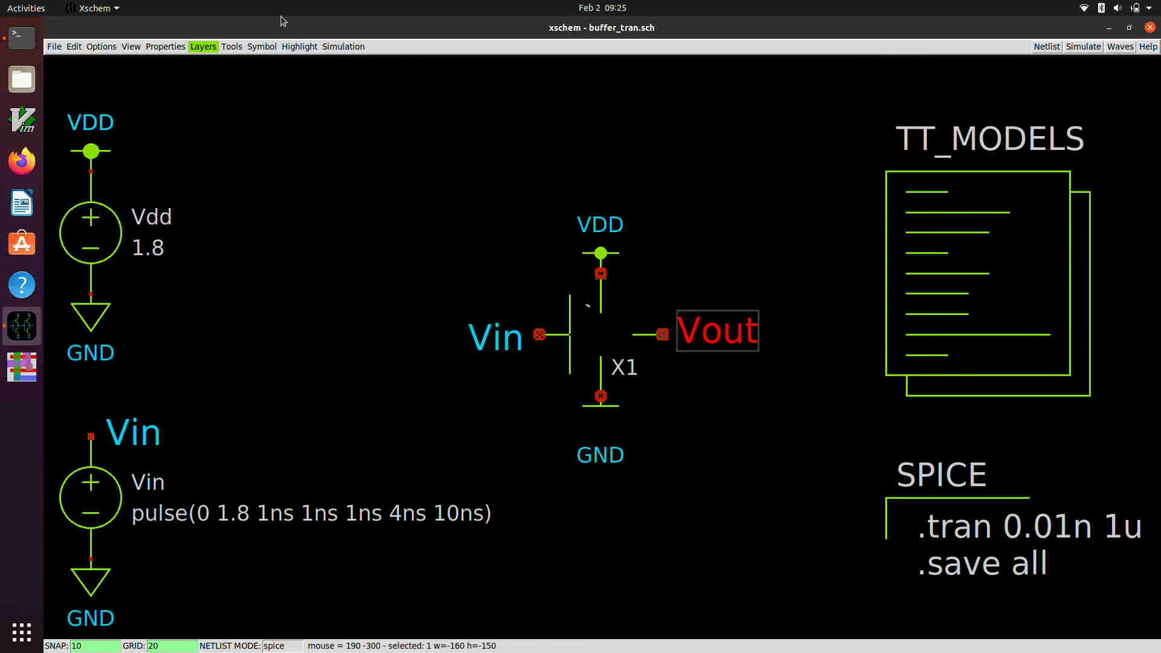
click(300, 47)
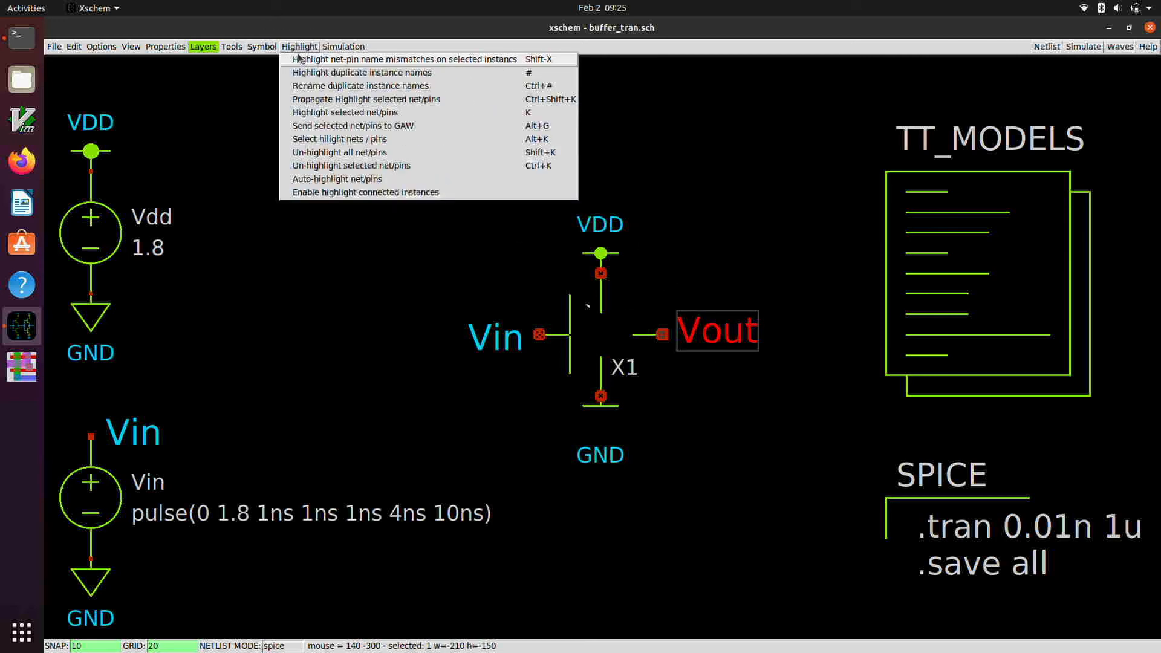
click(336, 152)
click(337, 173)
Step: Move the buffer X1 with its net labels, VDD and GND about 40 units left and 10 units up, and save the schematic
drag(377, 151, 803, 498)
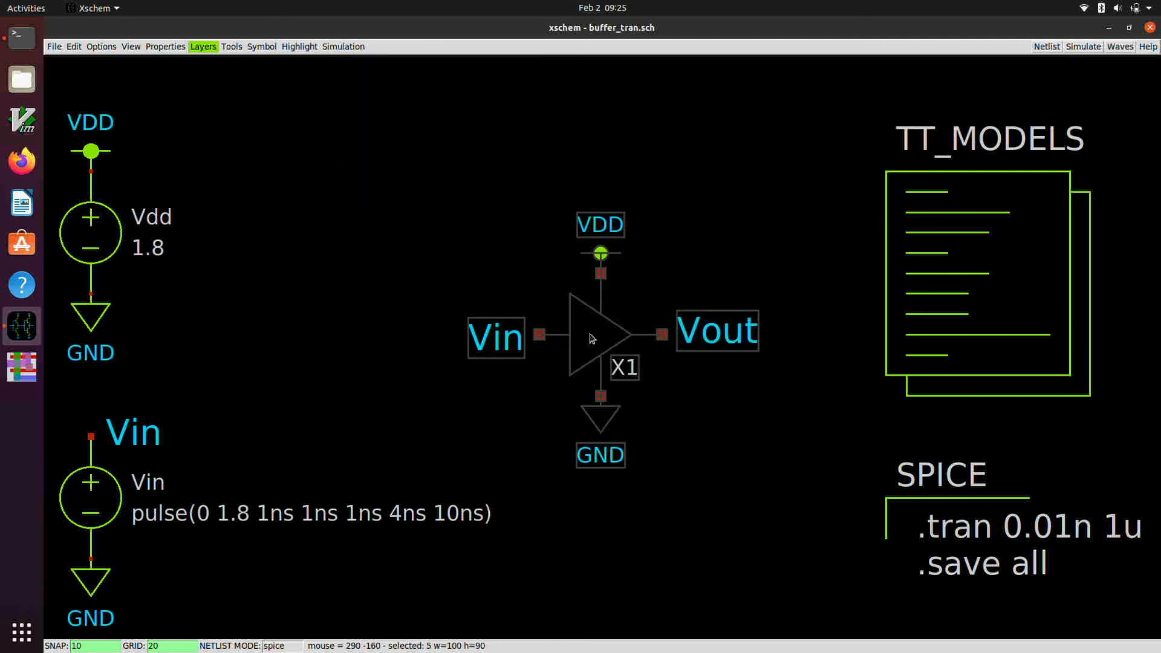
drag(592, 339, 509, 318)
click(656, 453)
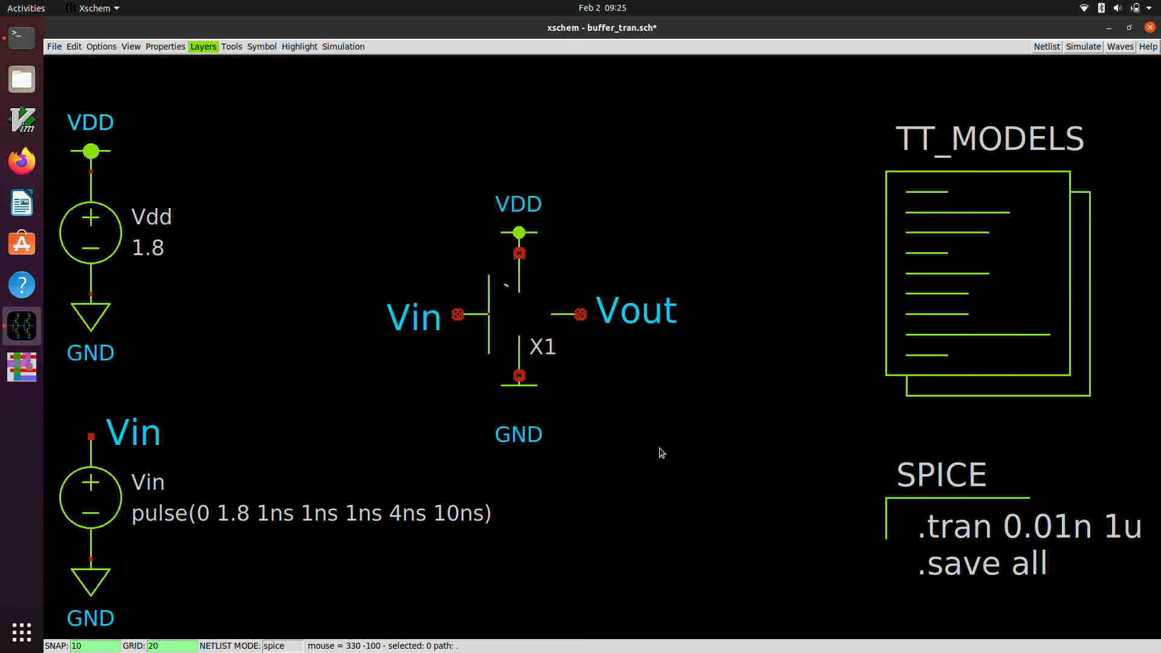
scroll(660, 449, down, 1)
scroll(660, 449, up, 1)
scroll(650, 436, down, 1)
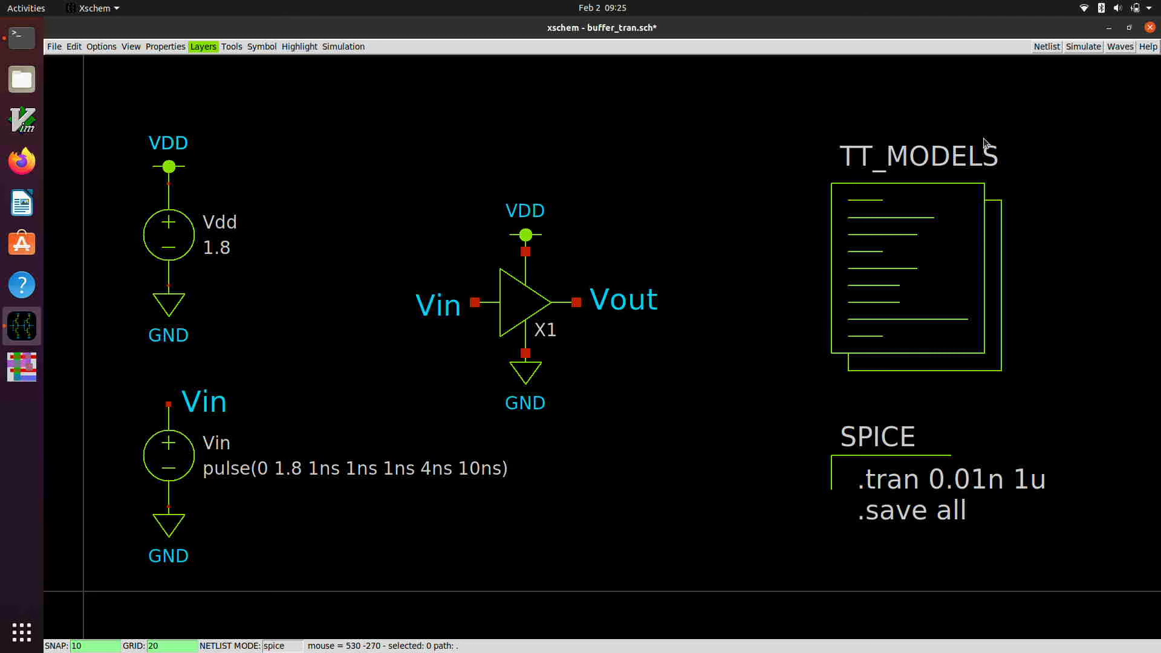
click(53, 47)
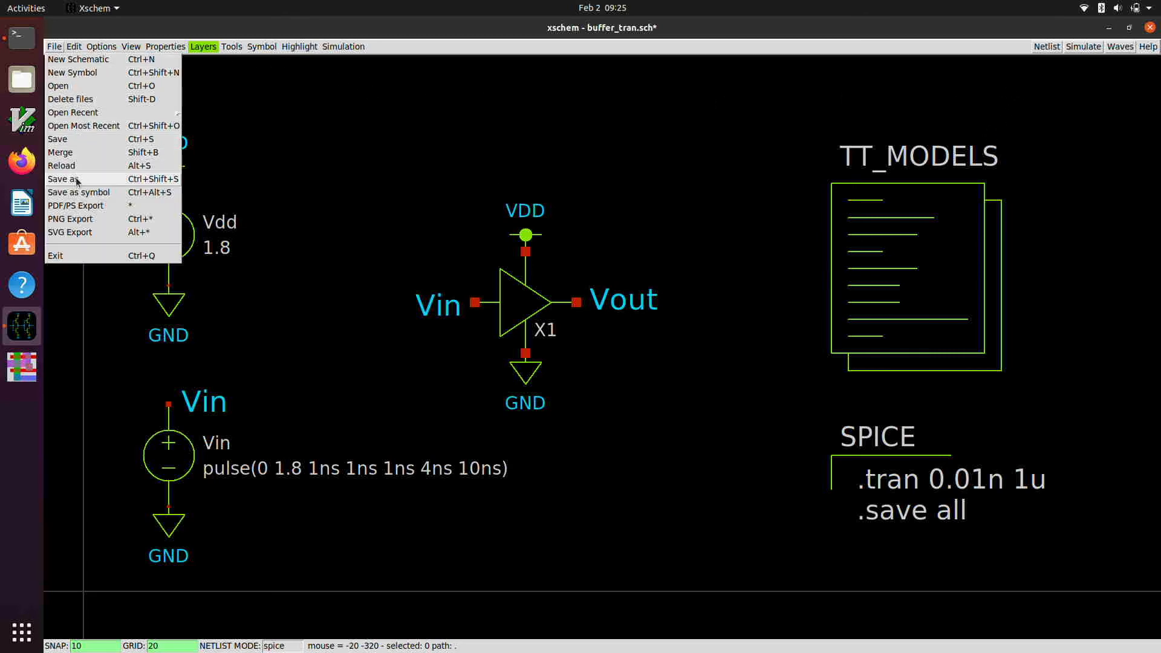
click(72, 140)
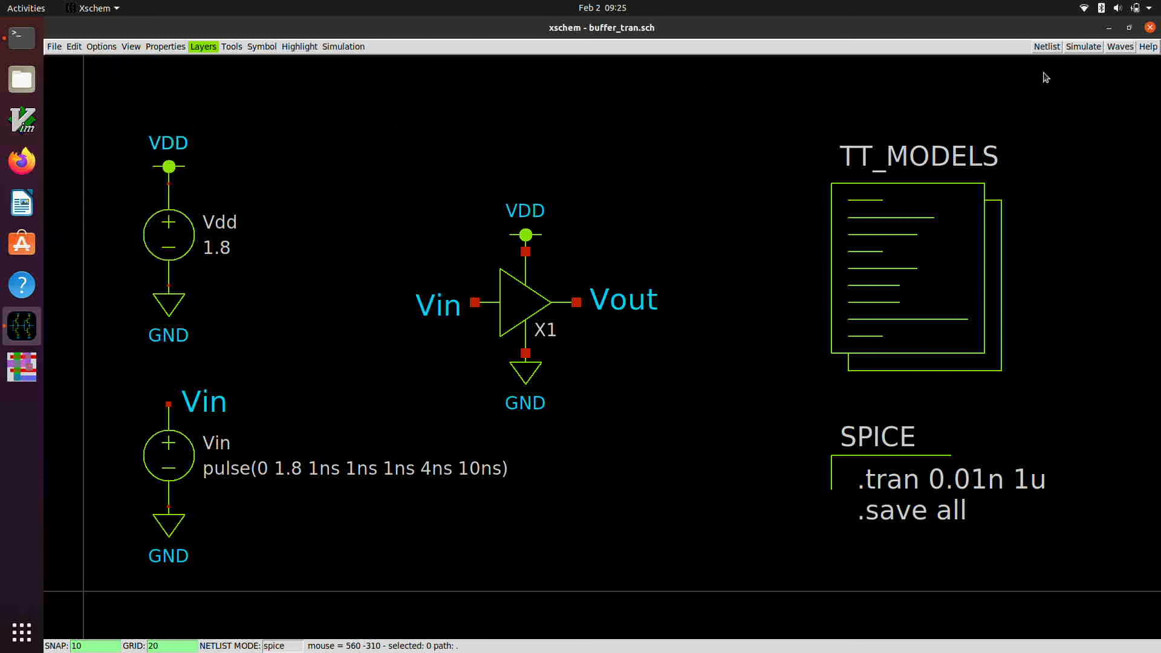
Step: Generate the SPICE netlist of buffer_tran.sch and open it in the text editor
click(1048, 46)
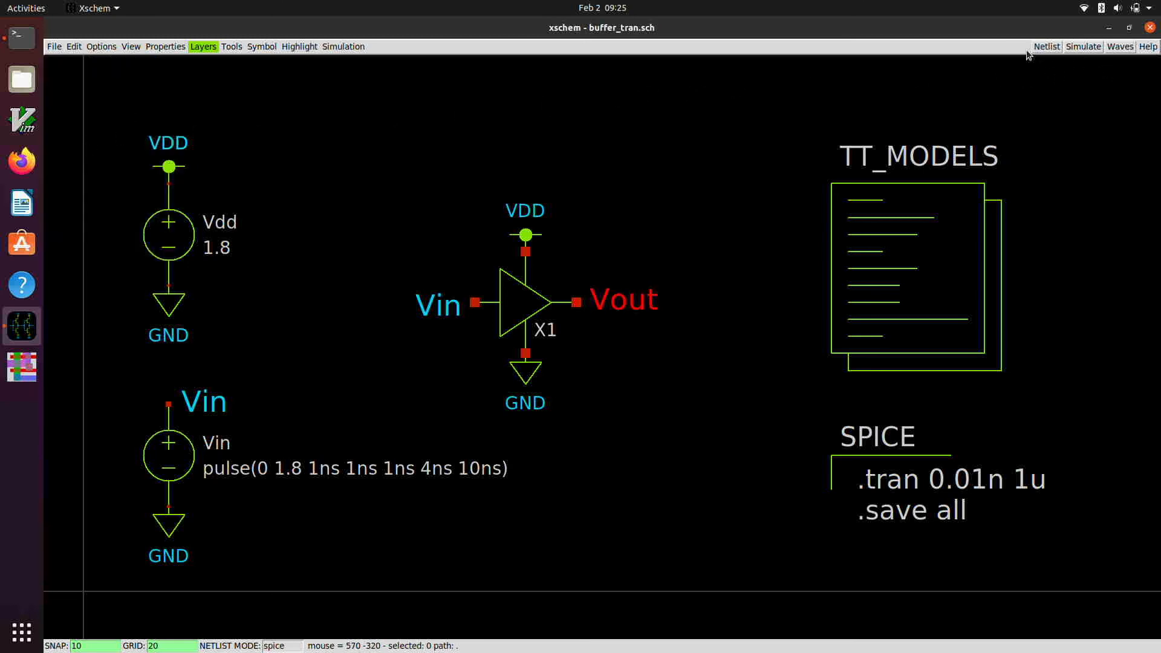
click(300, 47)
mouse_move(343, 47)
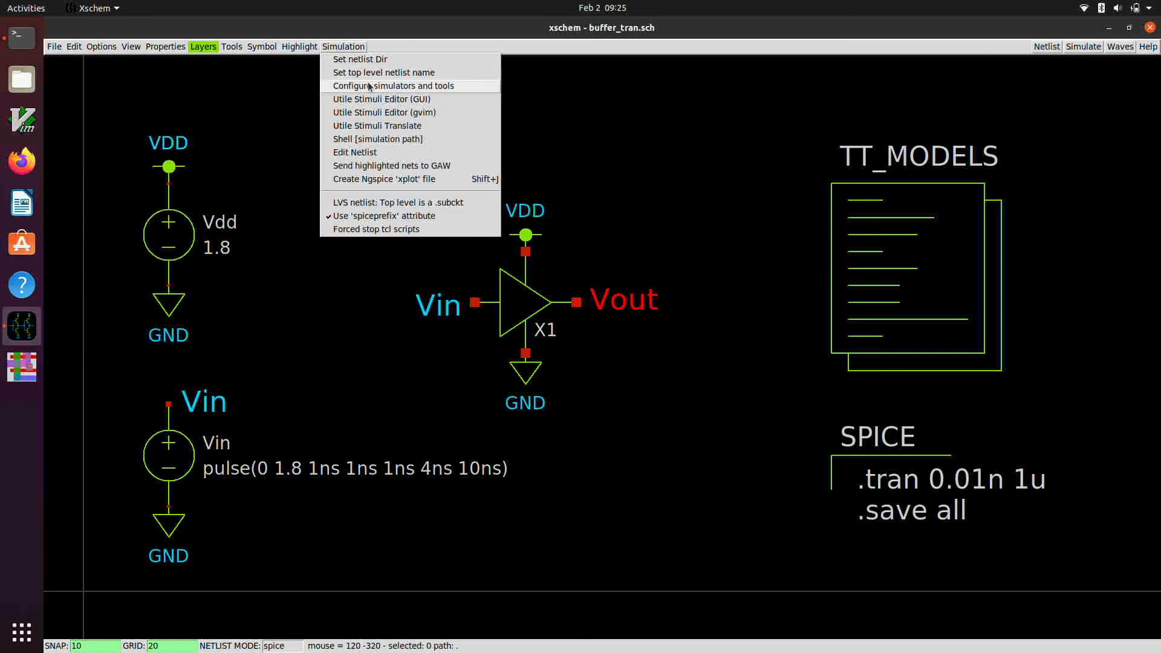
click(397, 152)
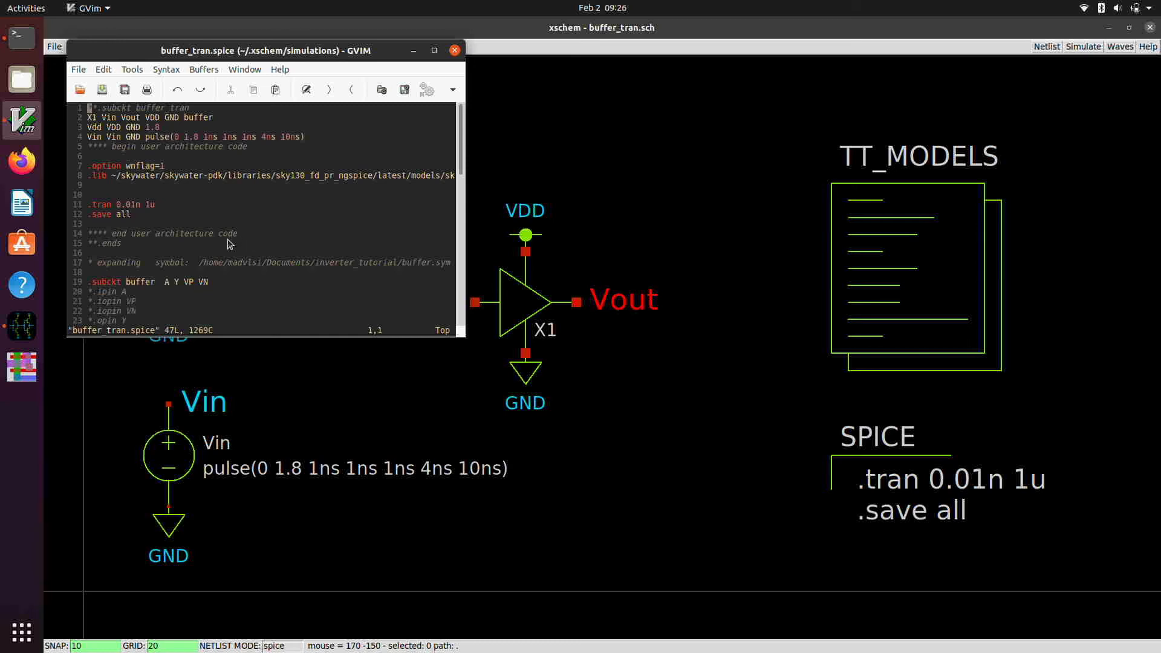
Step: Examine the netlist's sources, simulation commands, buffer and inverter subcircuits and global nets from start to end, and close the editor
scroll(231, 244, down, 1)
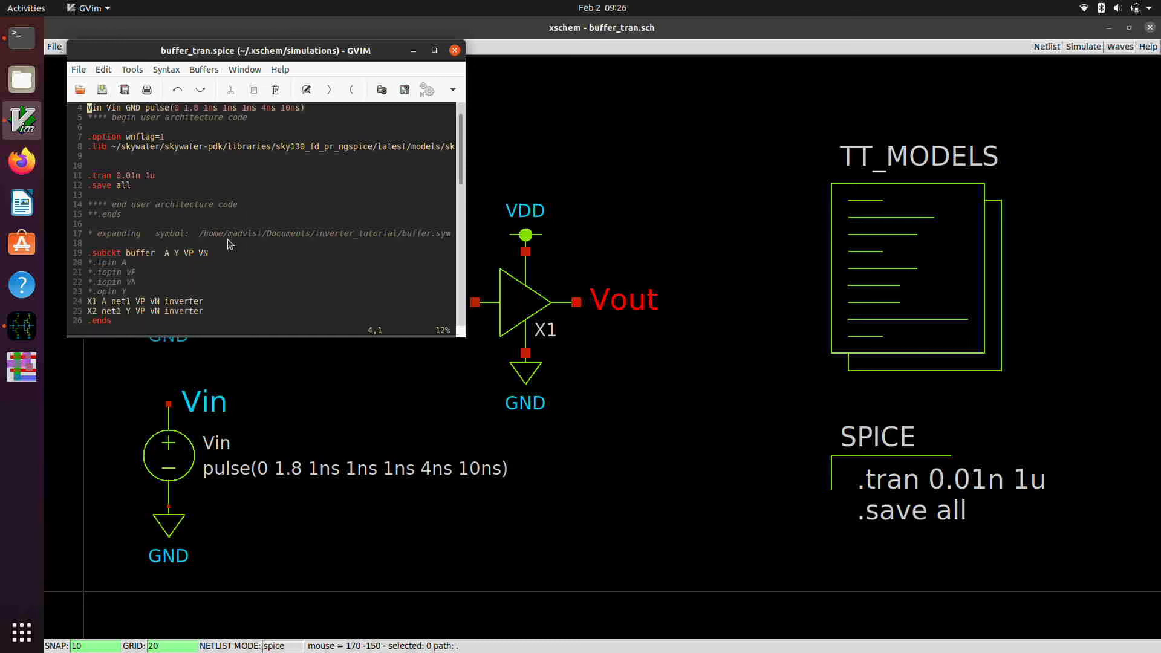
scroll(230, 244, down, 2)
scroll(230, 243, up, 1)
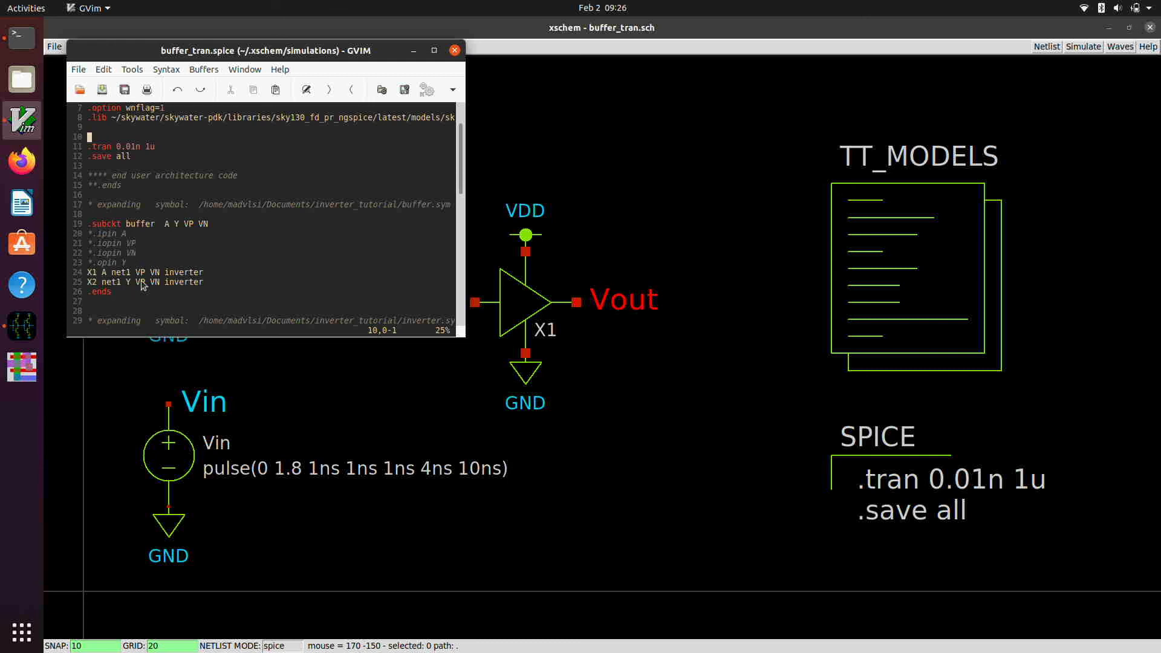
scroll(143, 285, down, 1)
scroll(143, 285, down, 2)
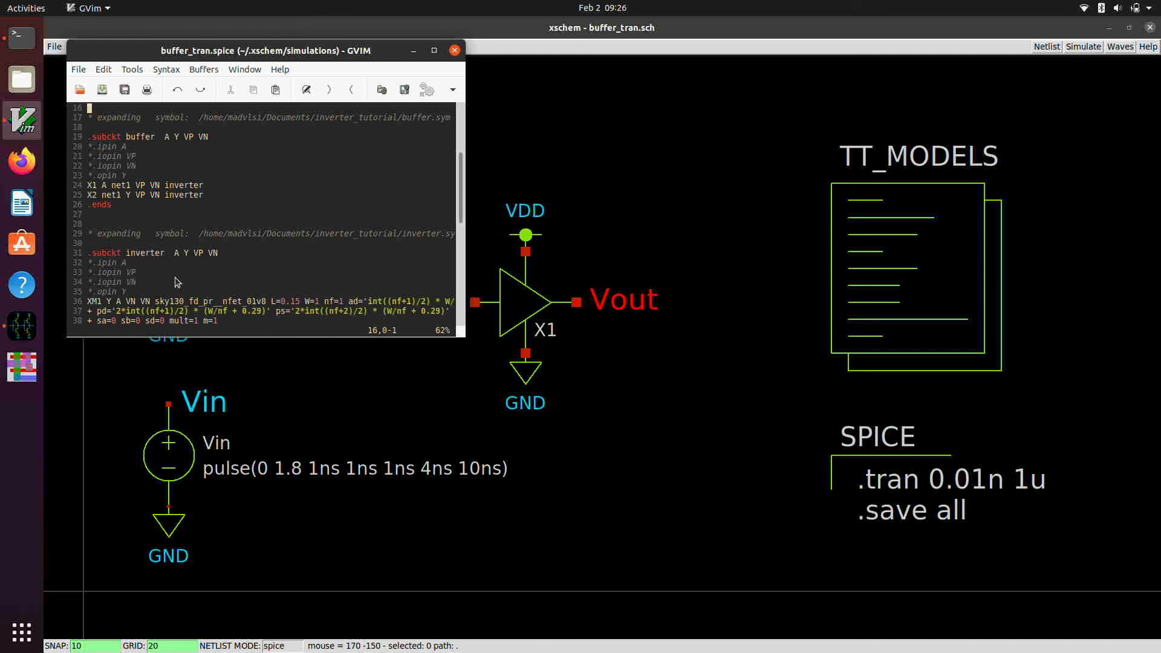
scroll(118, 284, down, 2)
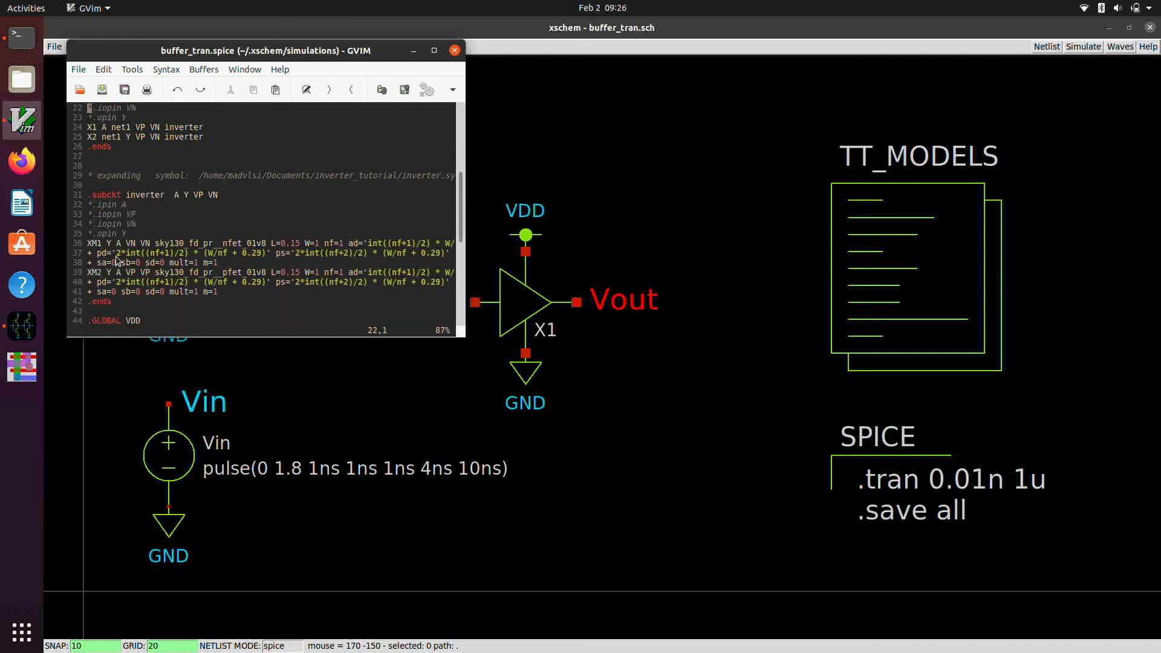
scroll(146, 262, down, 2)
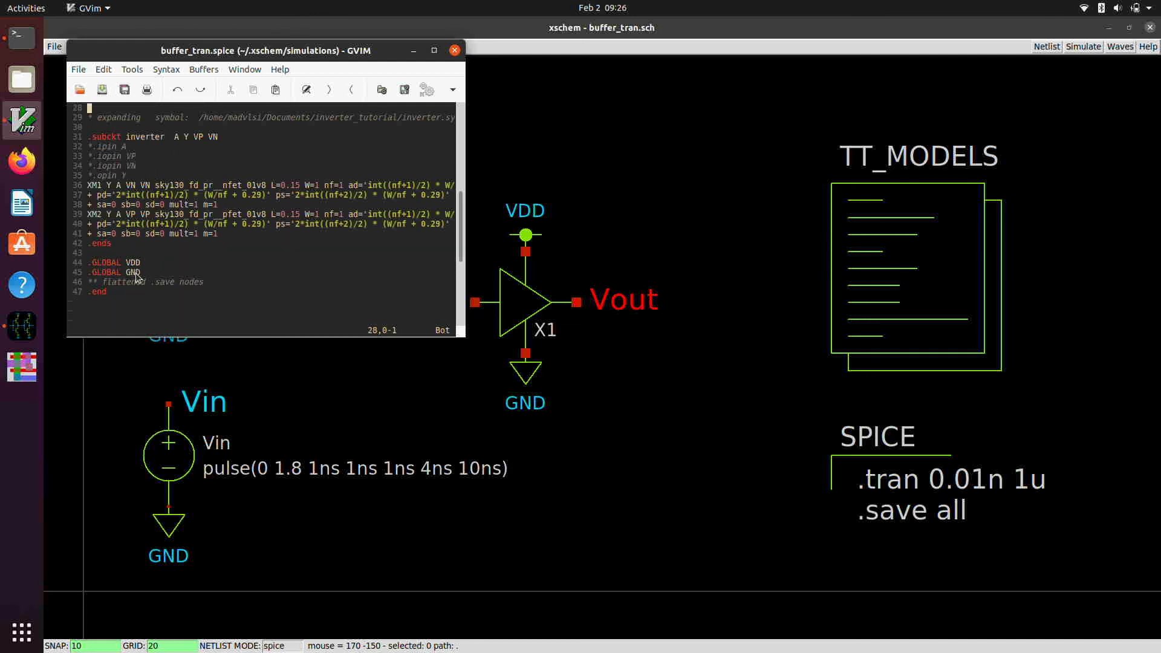
scroll(158, 265, up, 1)
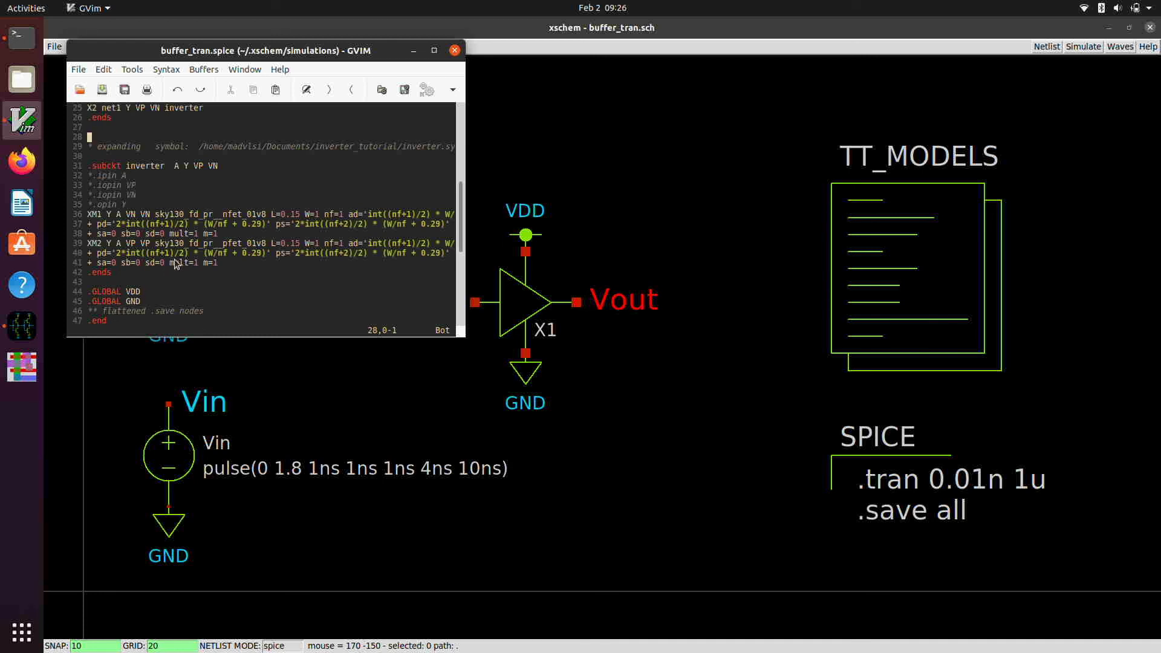
scroll(175, 264, up, 4)
scroll(175, 264, up, 4)
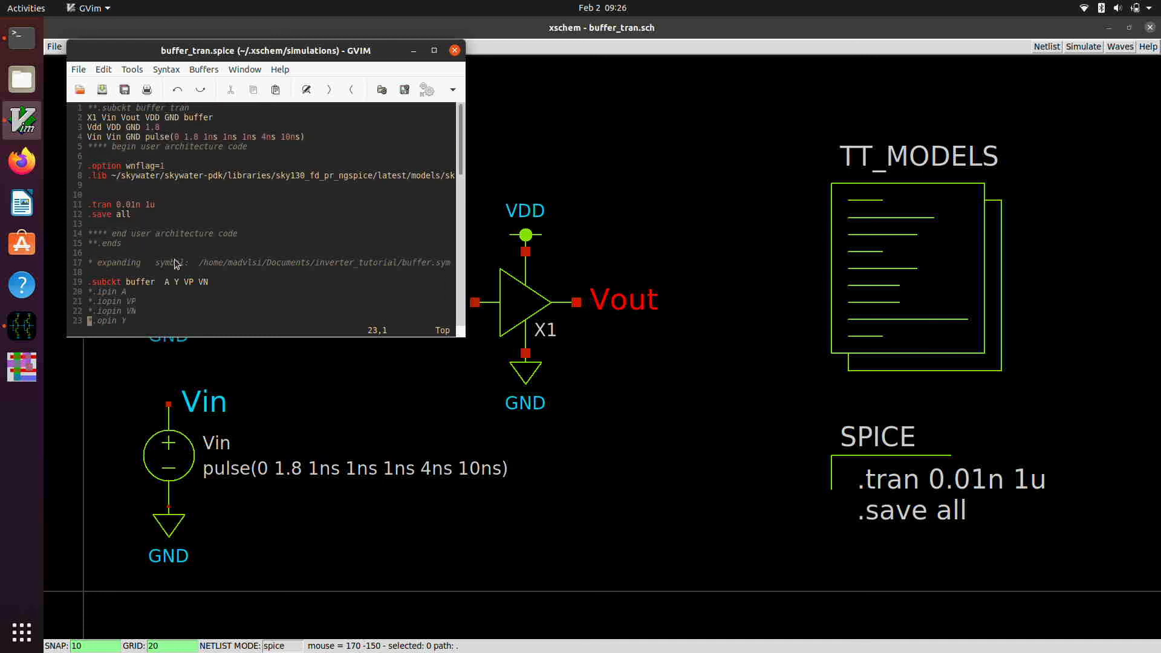
click(454, 50)
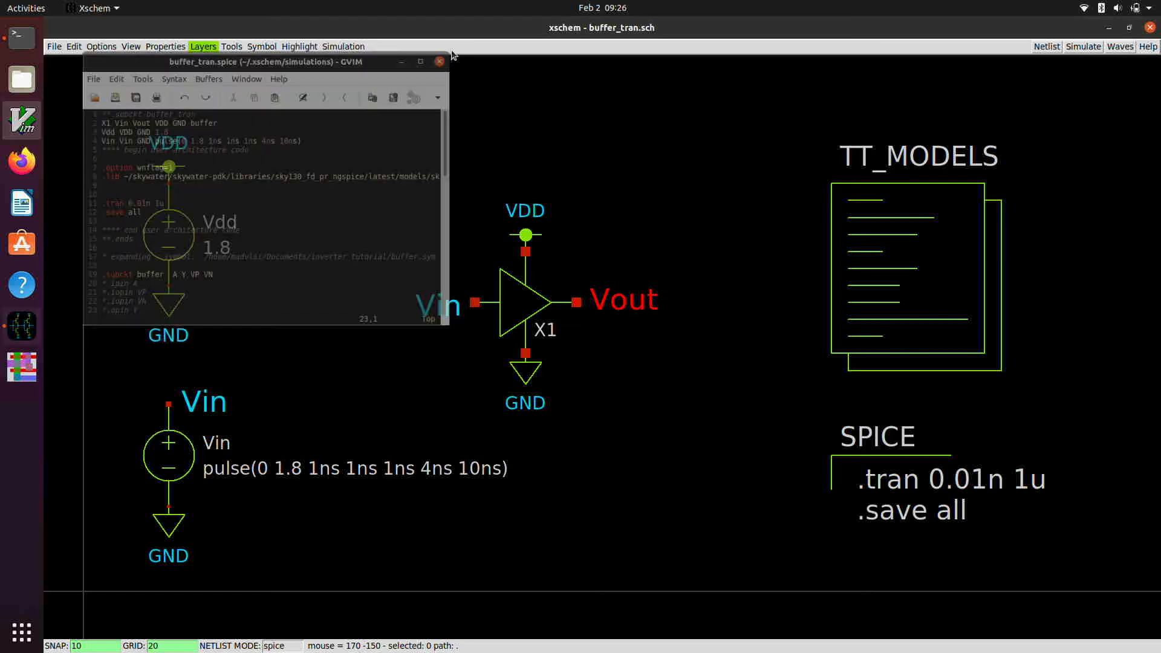
Step: Run the ngspice transient simulation and dismiss its output window
click(1076, 50)
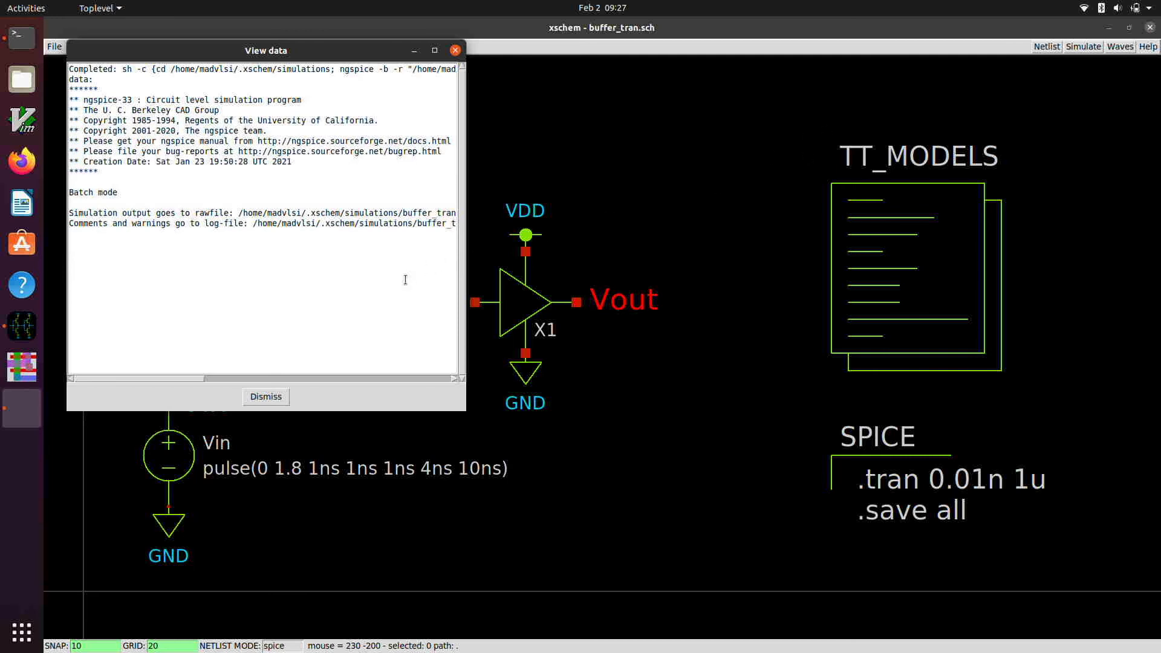
click(263, 397)
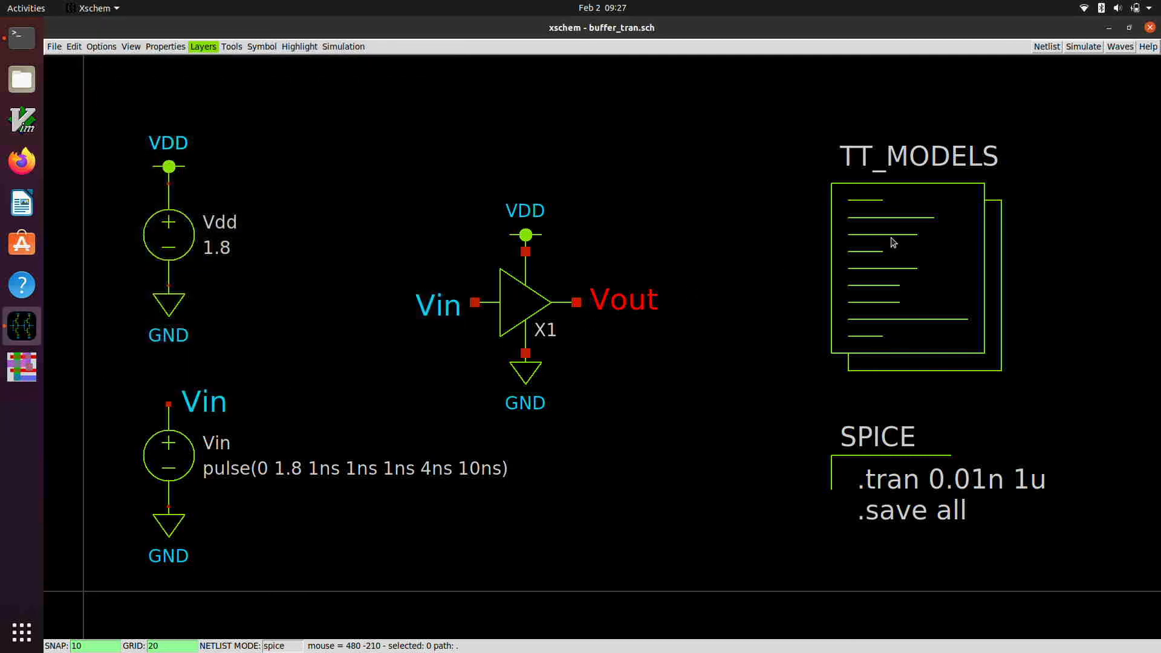
Step: Open the simulation results in the gaw waveform viewer with its window maximized, upper panel selected and variable list window widened
click(1125, 47)
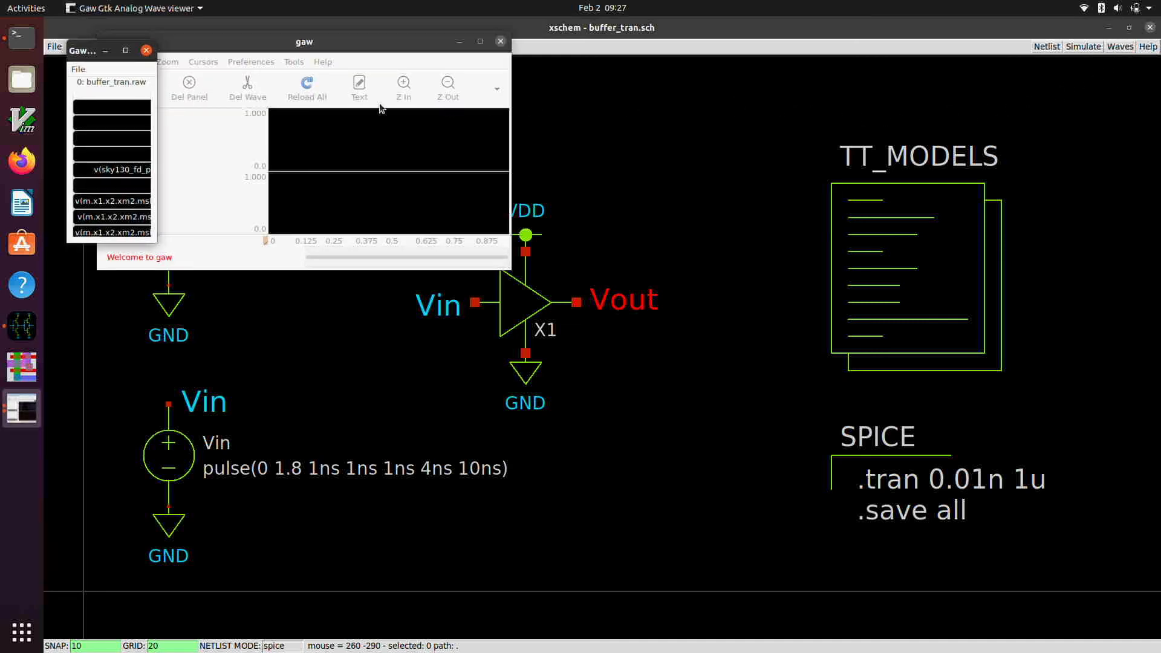
double_click(375, 52)
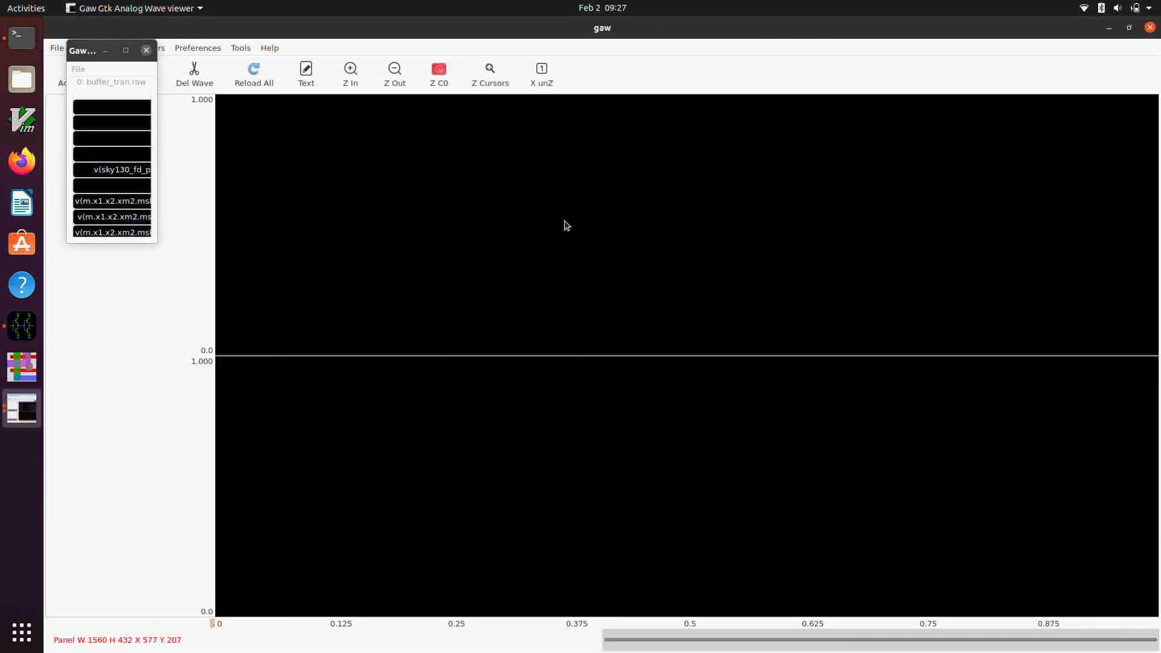
click(446, 253)
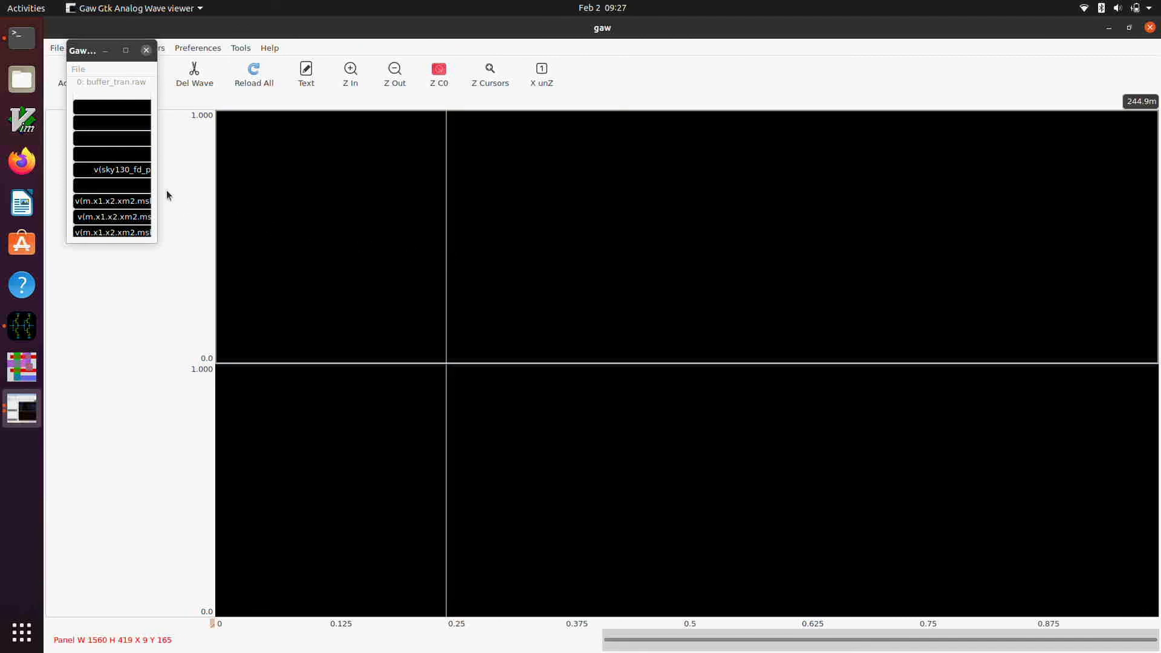
drag(156, 170, 354, 184)
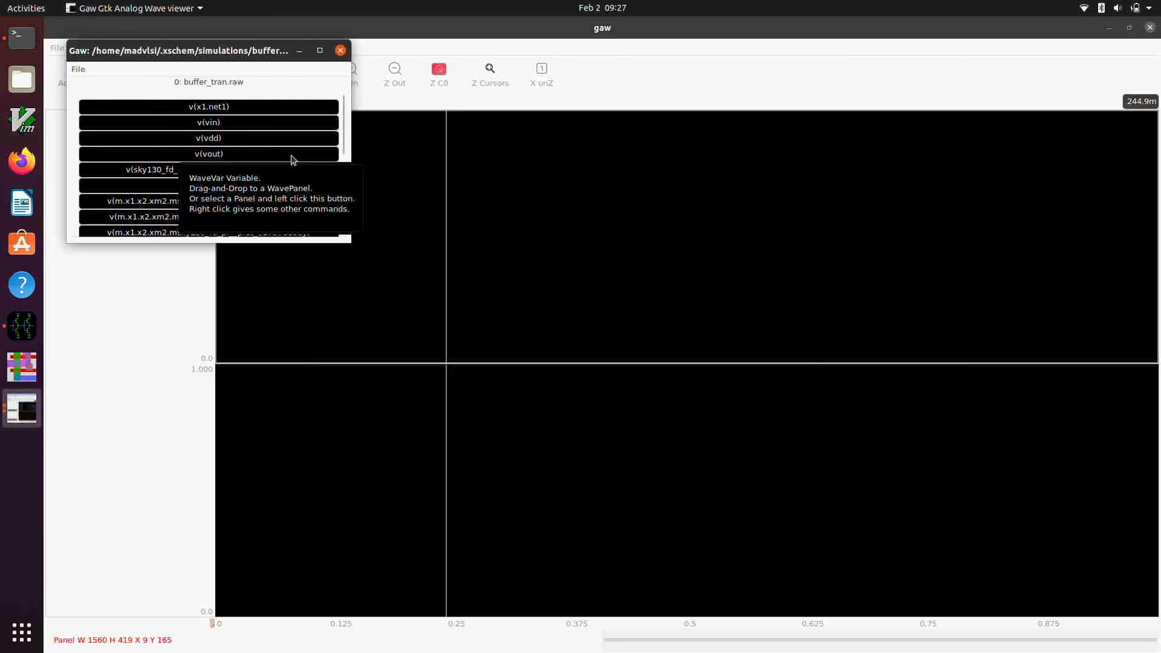
Step: Plot v(vin) and v(vout) in the upper panel and examine individual pulses around 500 ns
click(227, 126)
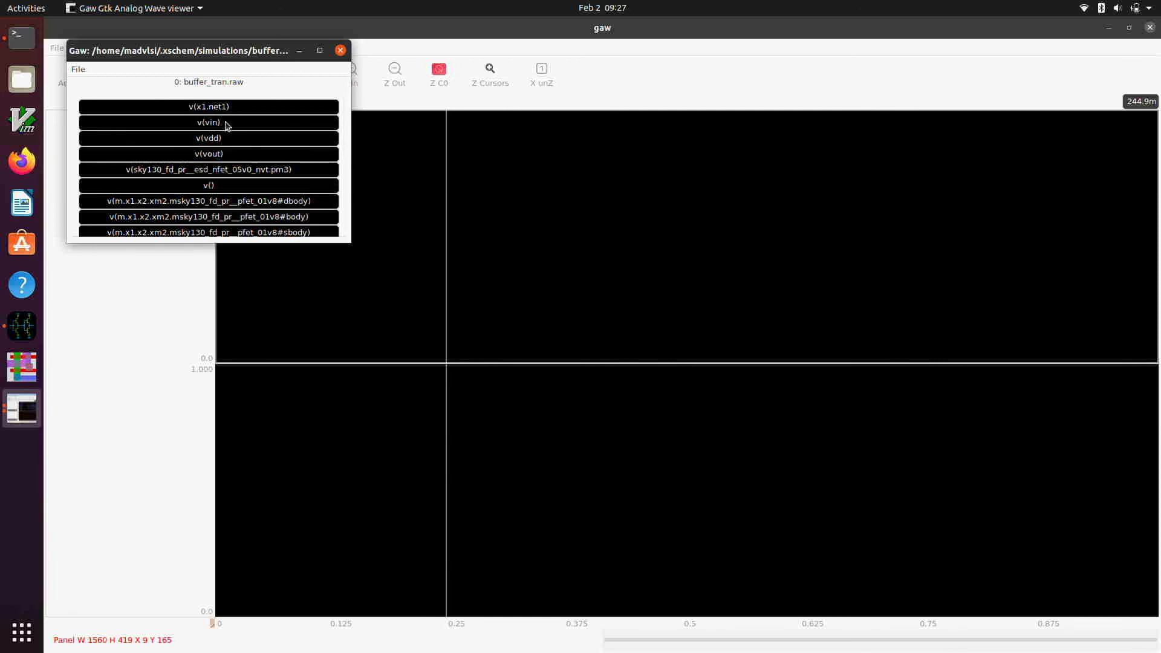
click(220, 155)
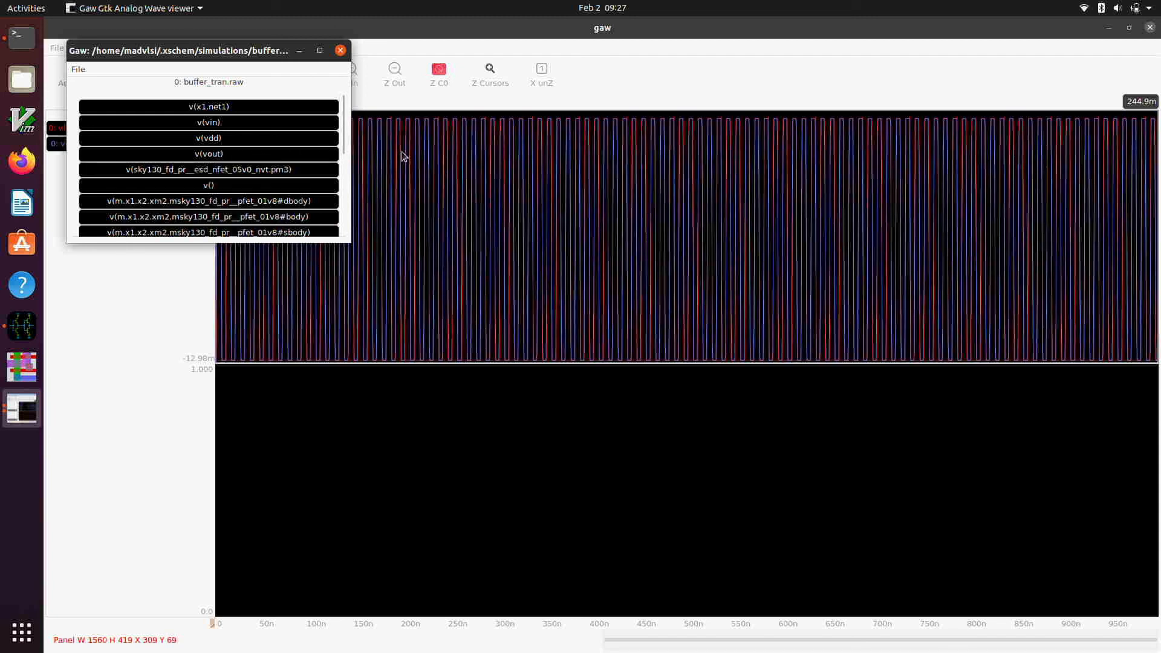
click(361, 72)
click(362, 71)
click(361, 71)
click(362, 72)
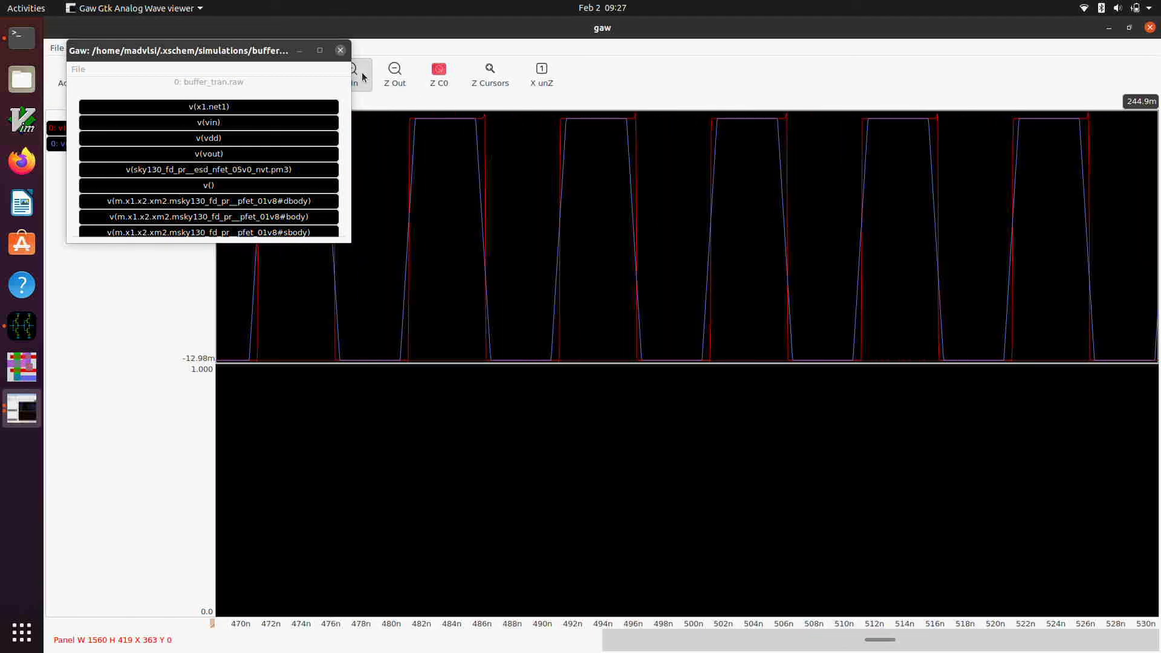
click(361, 72)
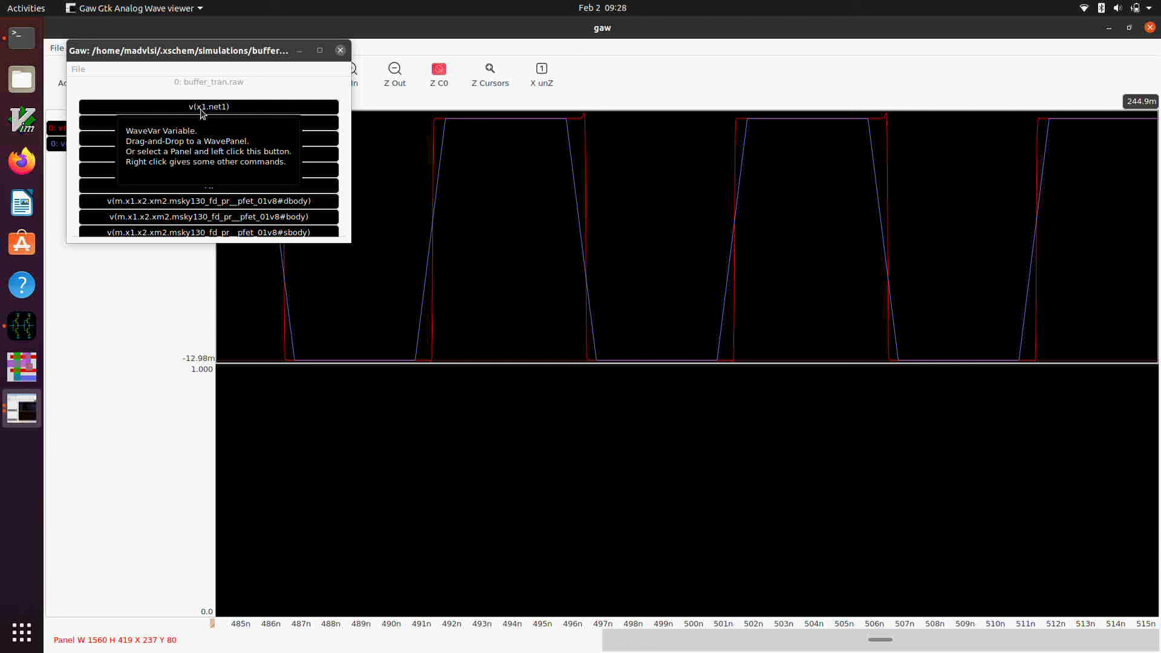
Step: Add v(x1.net1) to the upper panel's traces and plot the supply current i(vdd) in the lower panel
click(202, 113)
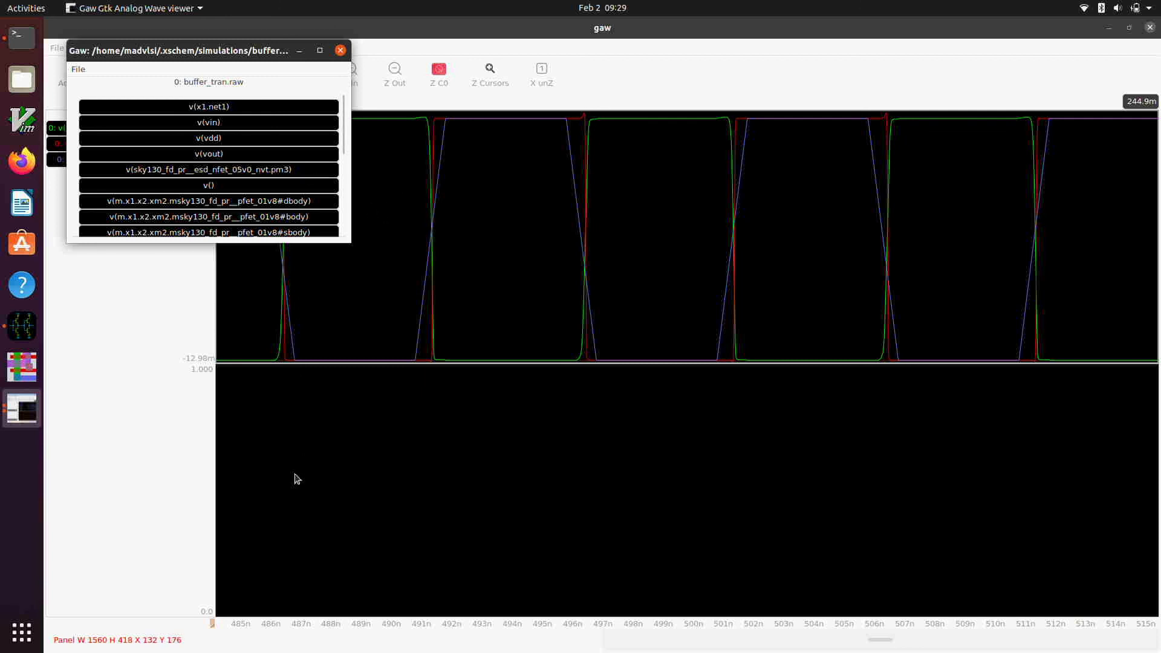
click(297, 493)
scroll(260, 193, down, 8)
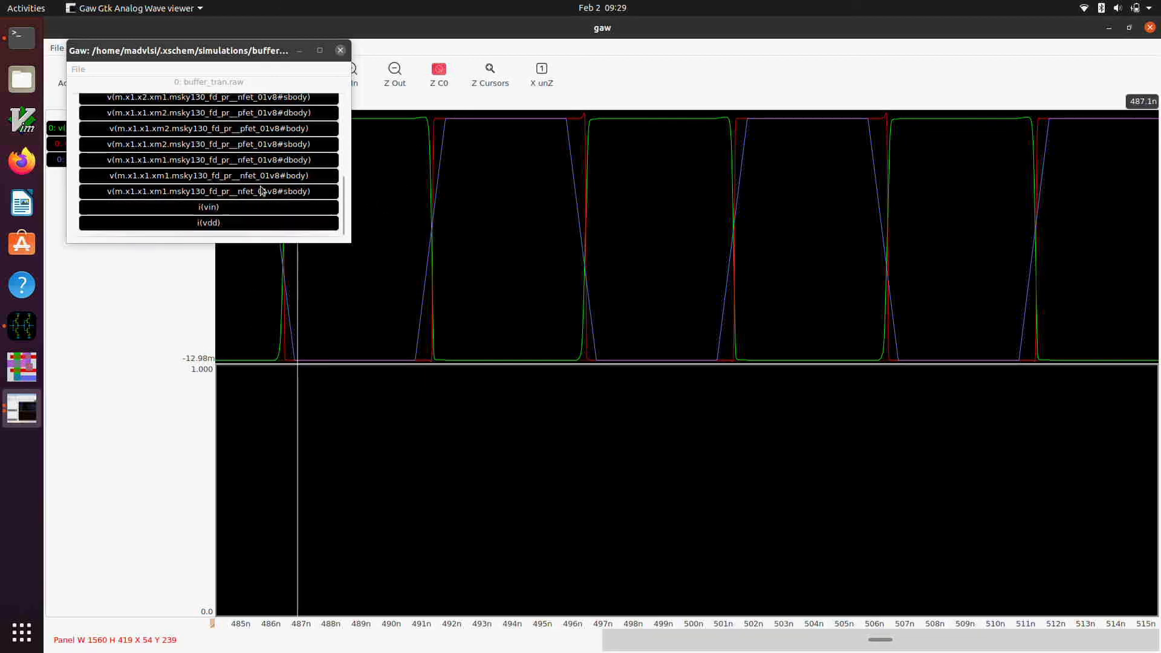
click(210, 226)
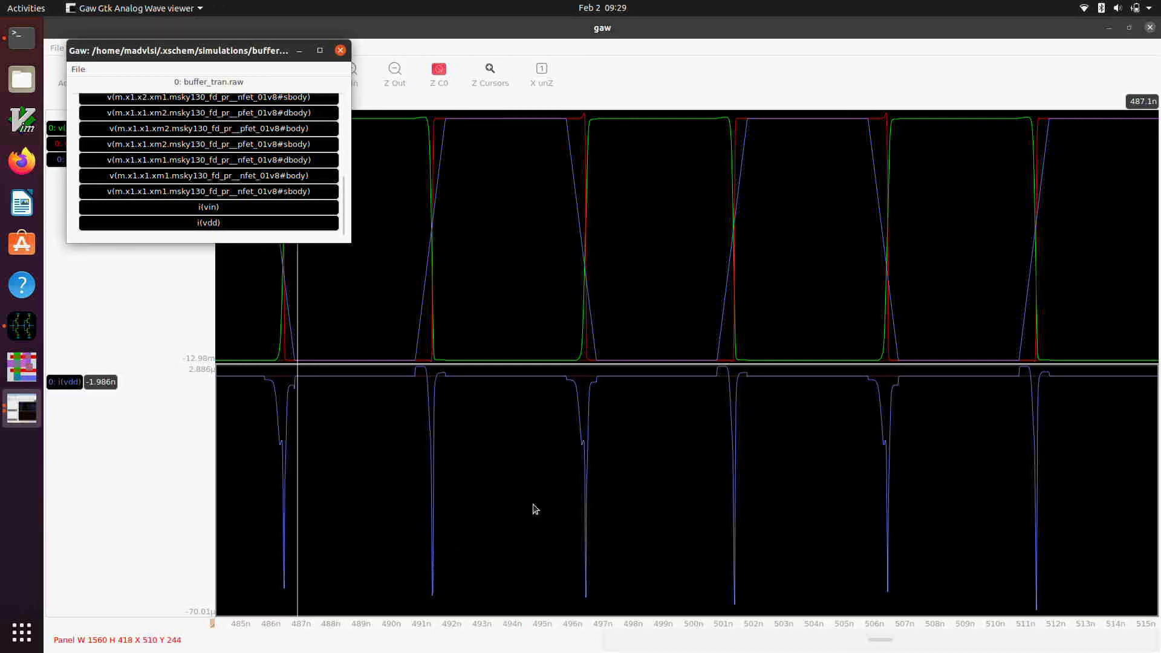
Step: Probe i(vdd) with the cursor in the quiet intervals and at the first two current spikes, and close the variable list and waveform viewer
click(340, 379)
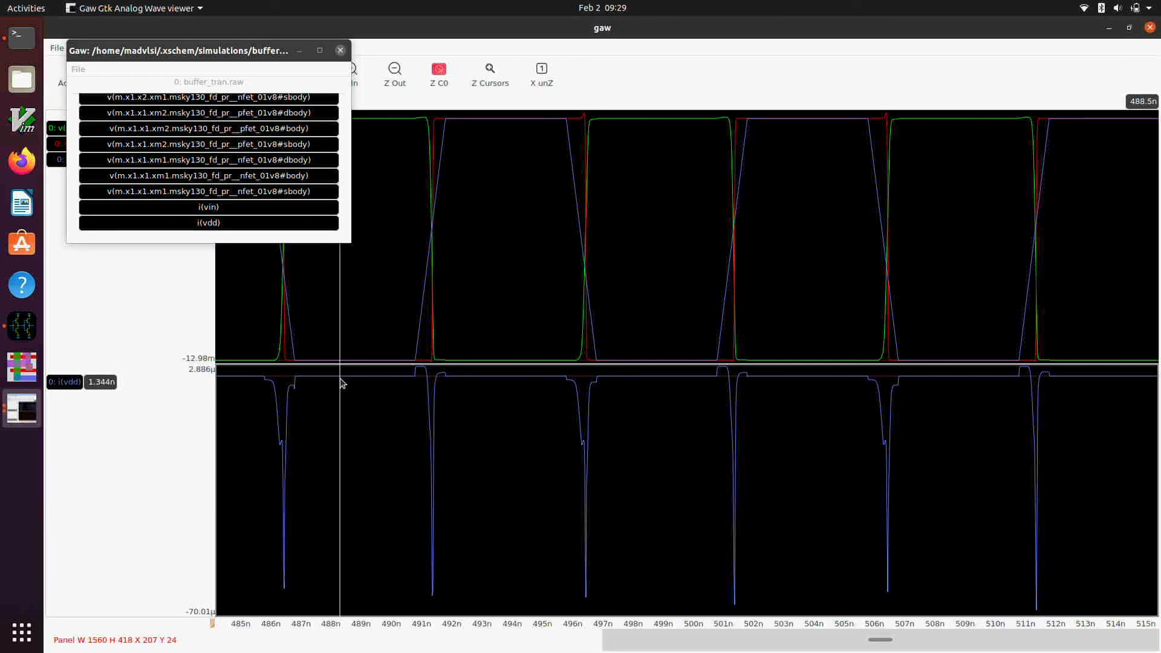
click(287, 591)
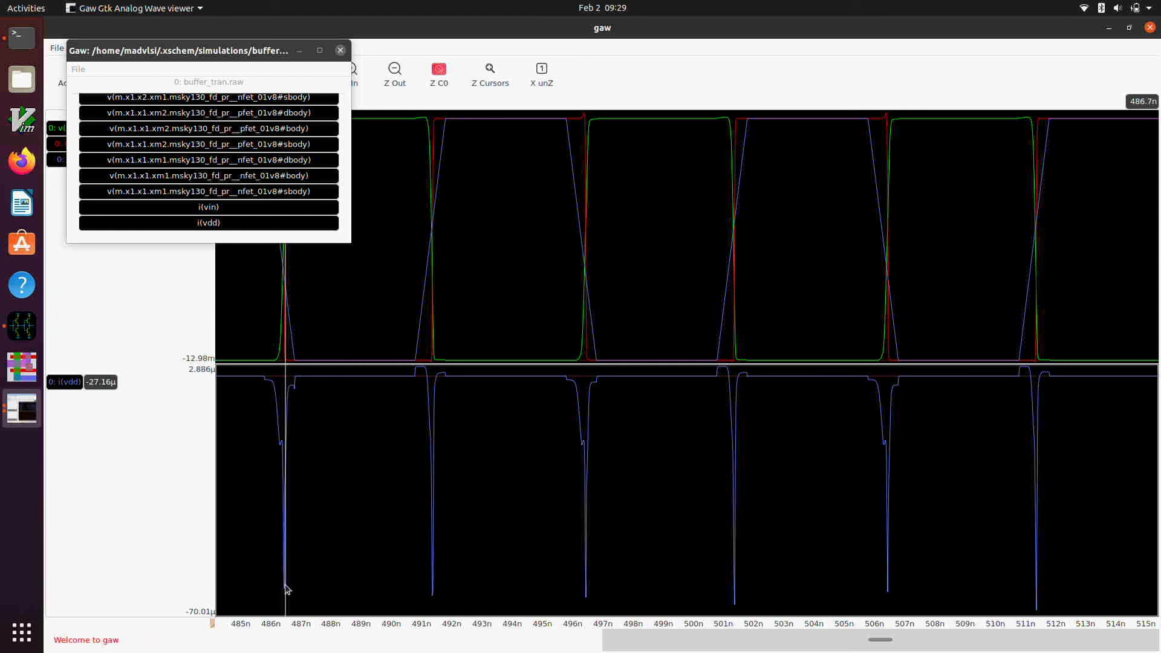
click(365, 380)
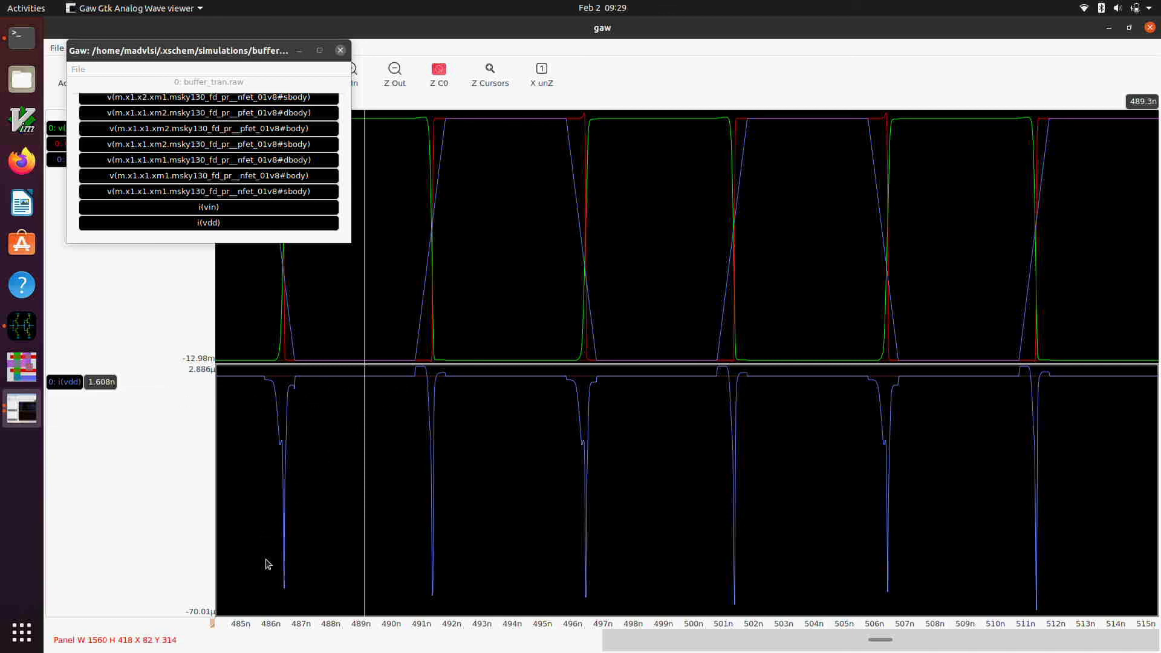
click(433, 597)
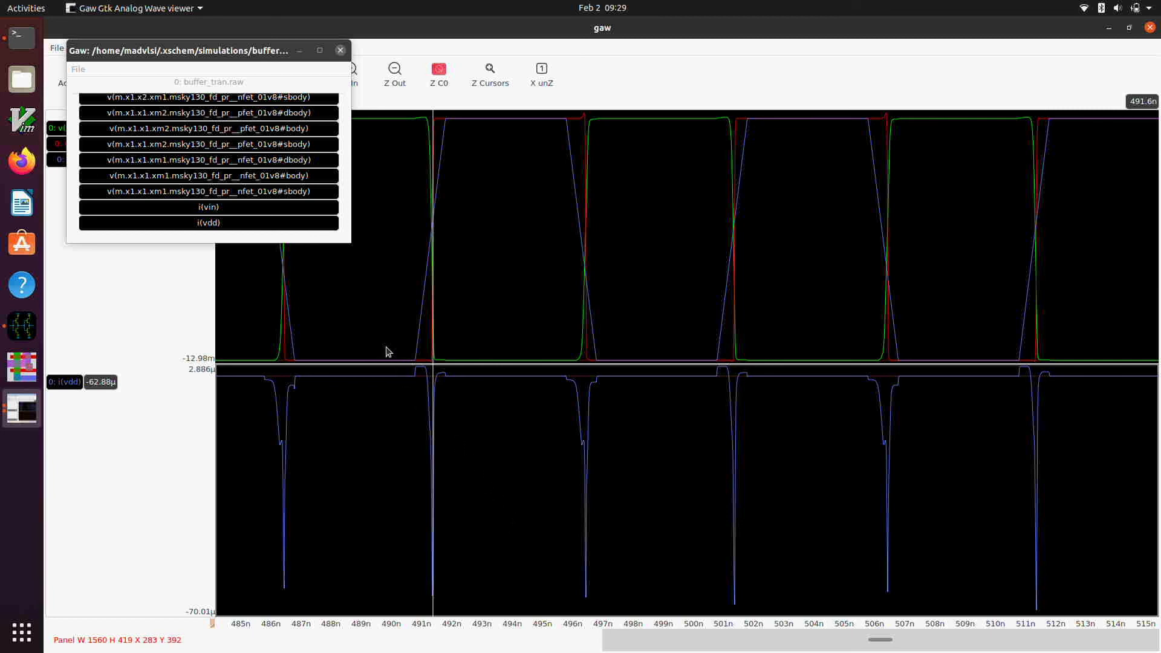
click(342, 50)
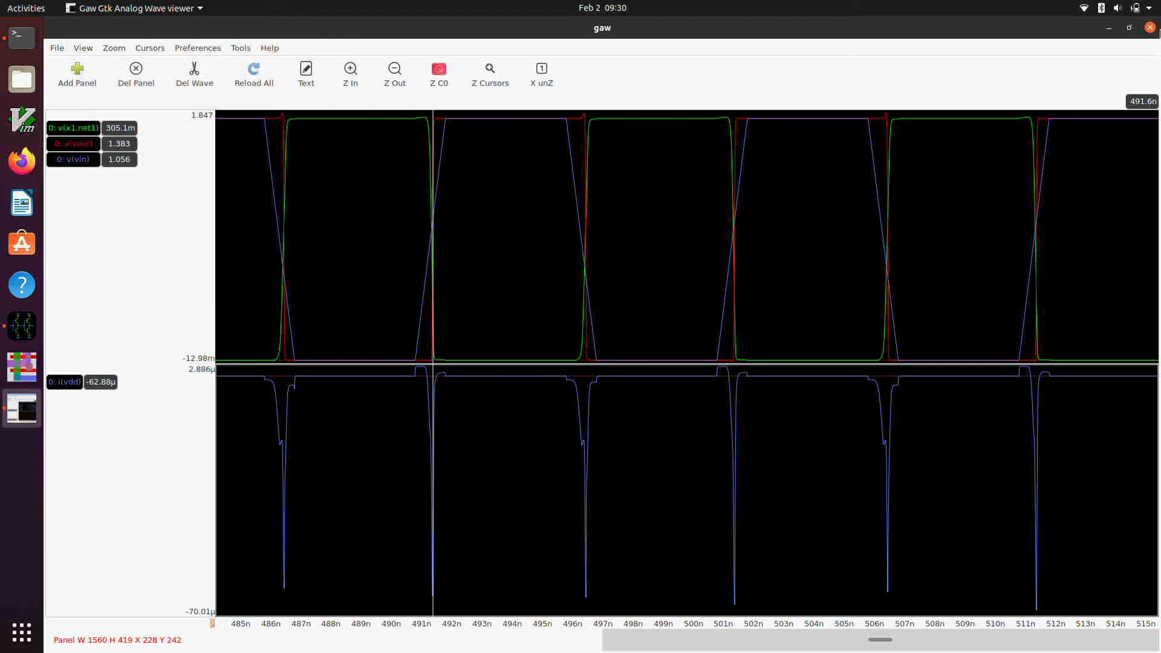
click(1151, 28)
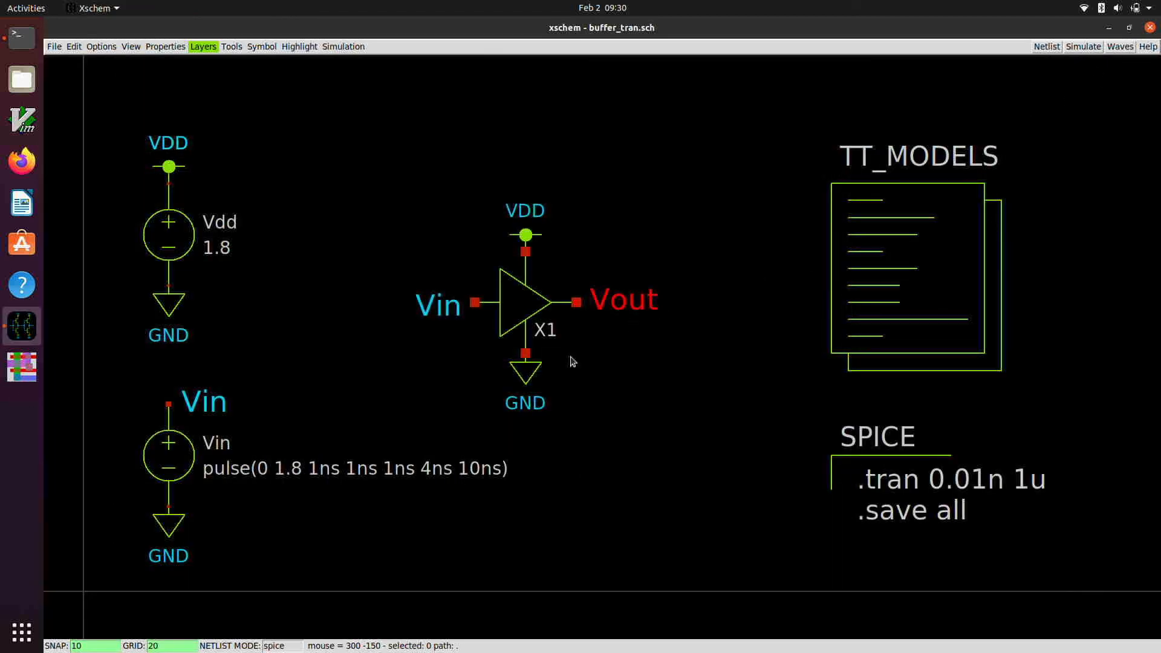